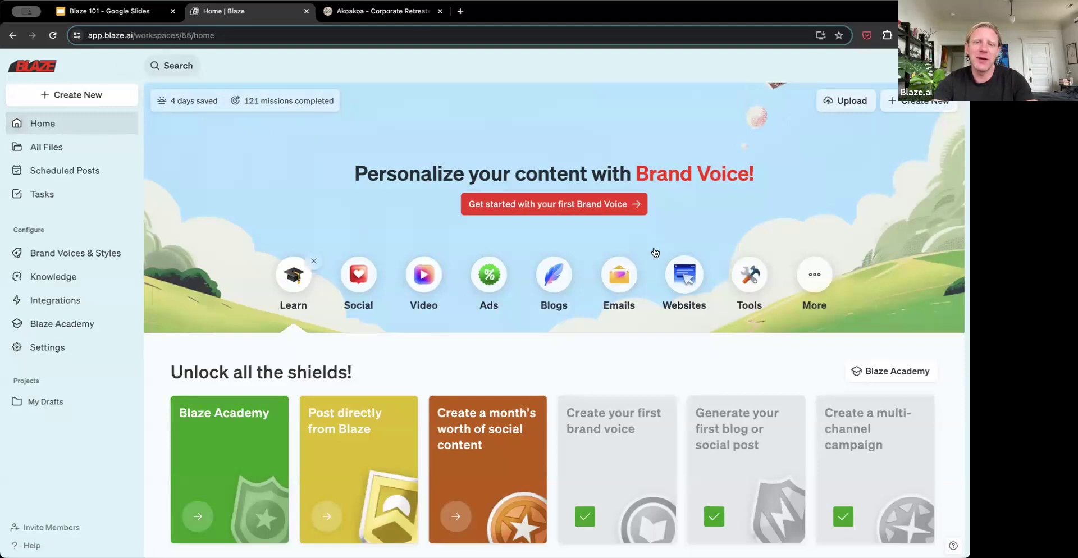
Start setting up the first brand voice and copy the address of the Akoakoa website's homepage, akoakoa.us.
left_click(621, 209)
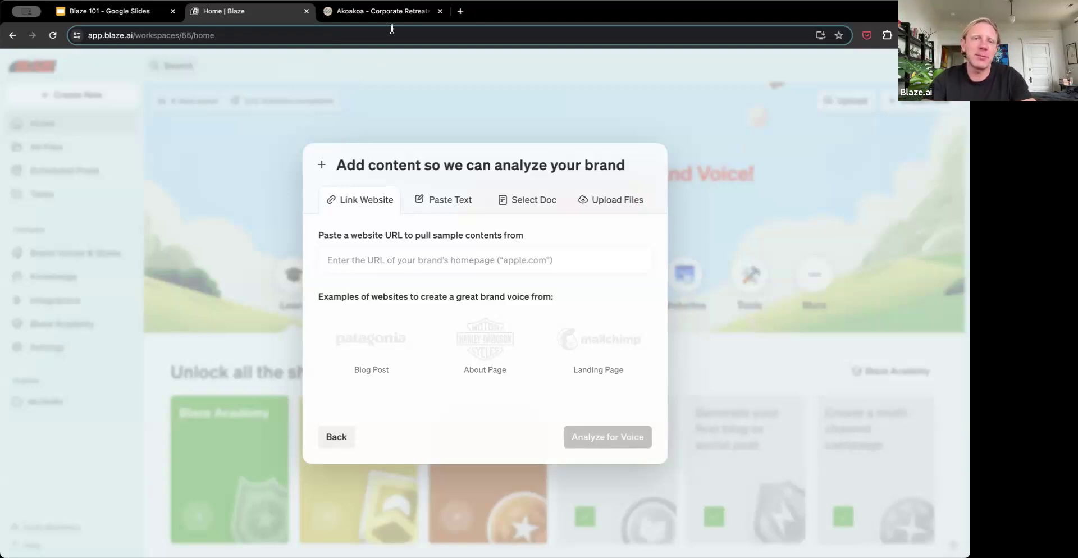
left_click(383, 13)
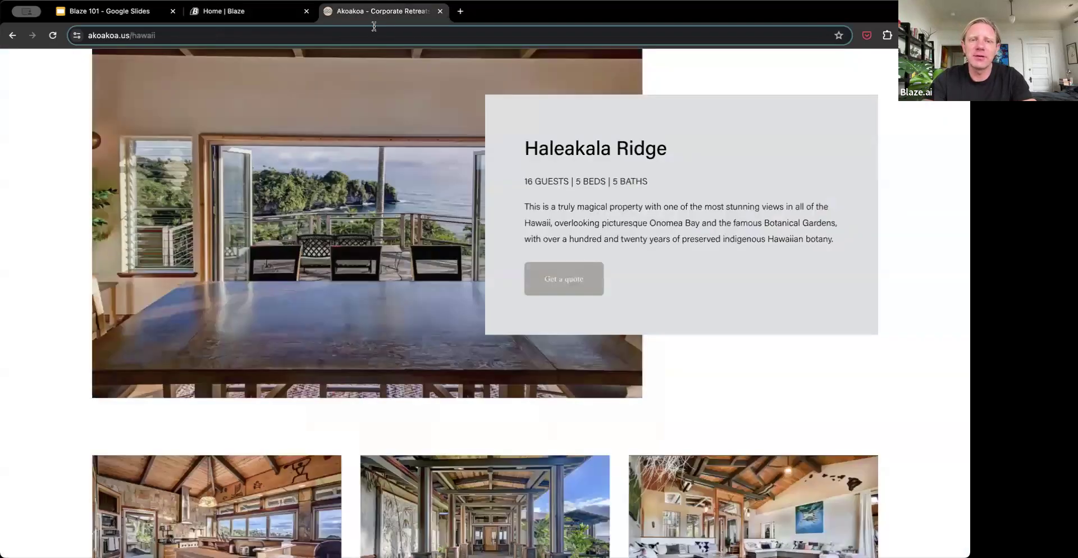
scroll(336, 107, "up", 5)
scroll(337, 109, "up", 20)
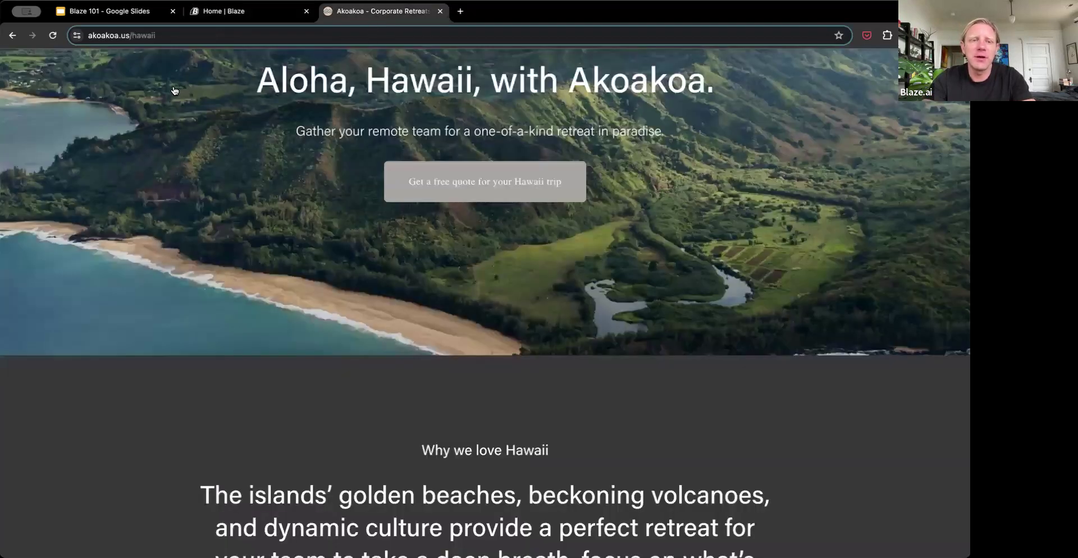
left_click(192, 75)
left_click(221, 37)
key("super+c")
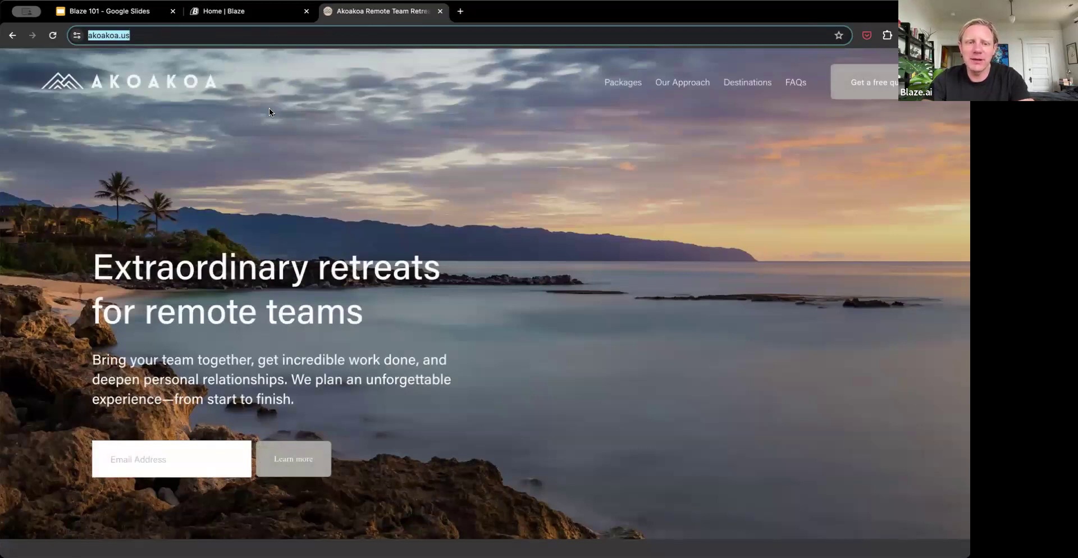
left_click_drag(394, 312, 444, 320)
left_click(444, 320)
scroll(436, 336, "down", 5)
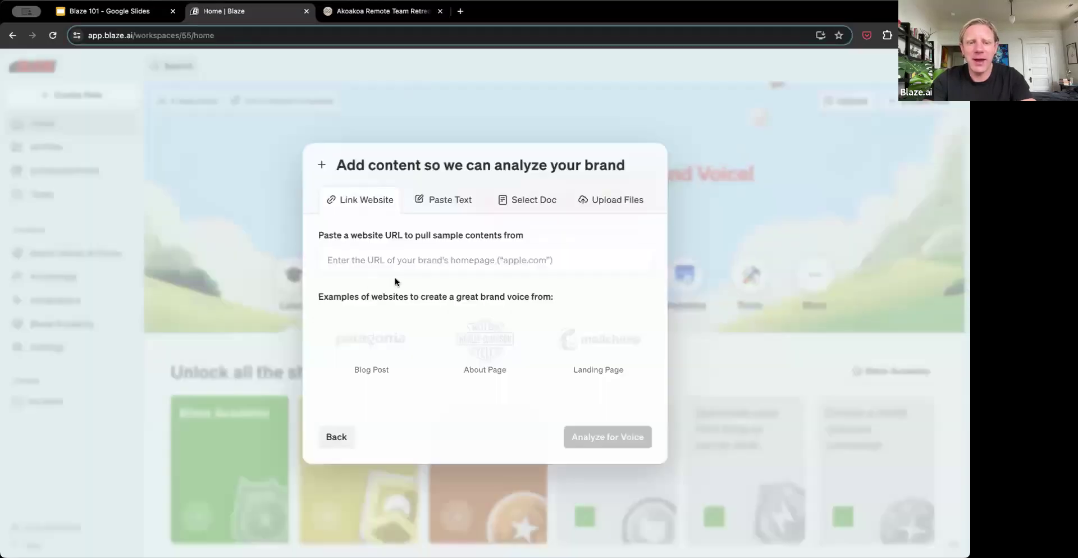
Look through the pasted text, existing document and file upload options for supplying brand content.
left_click(405, 257)
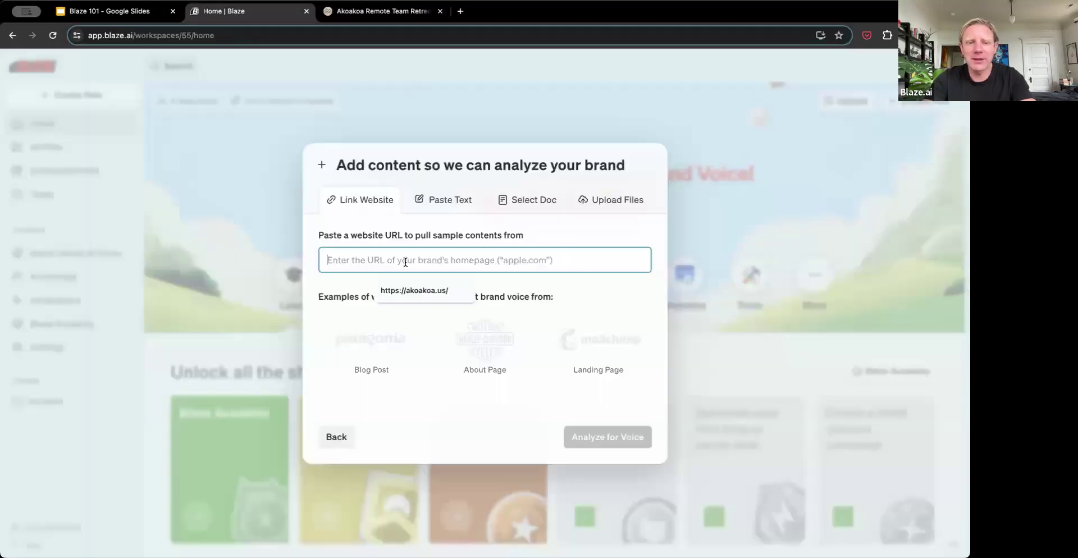
key("super+v")
left_click(447, 199)
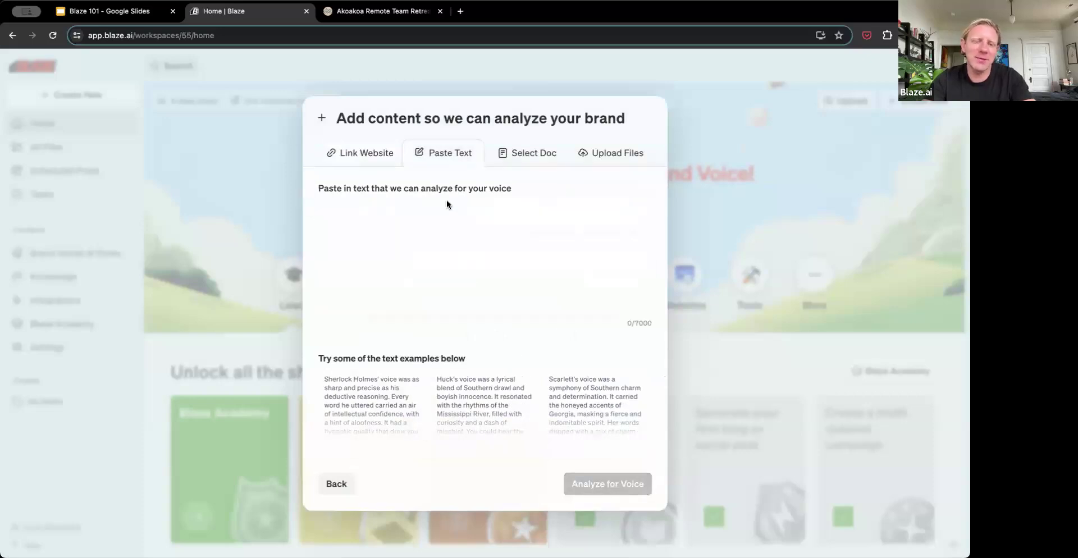
left_click(508, 163)
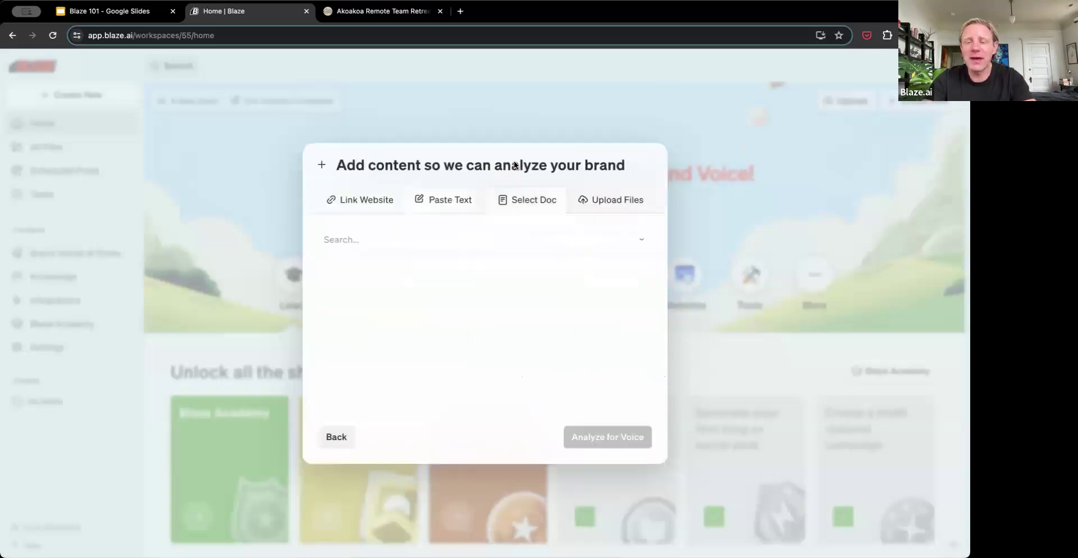
left_click(628, 210)
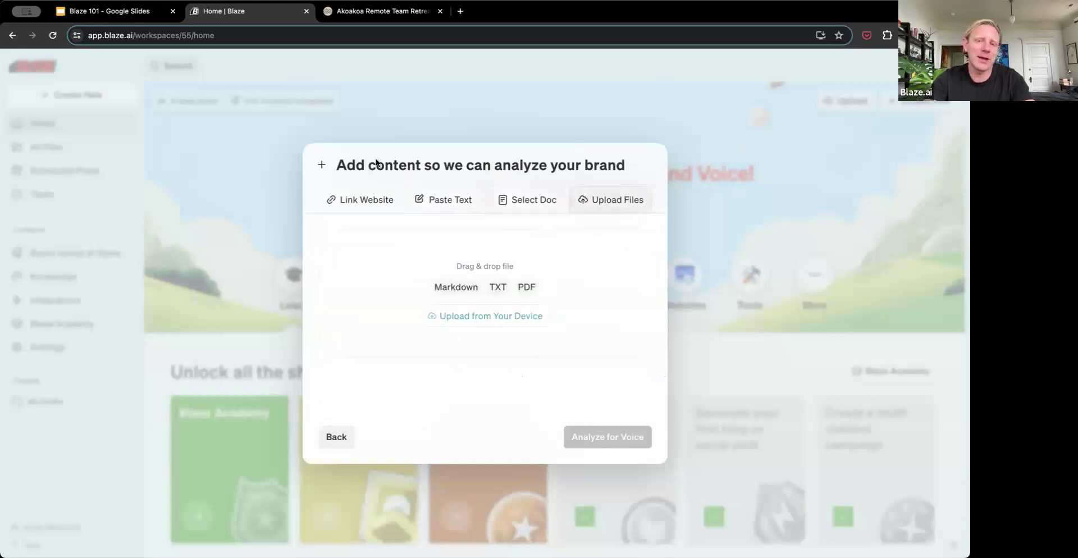
left_click(362, 197)
left_click(457, 260)
key("ctrl+v")
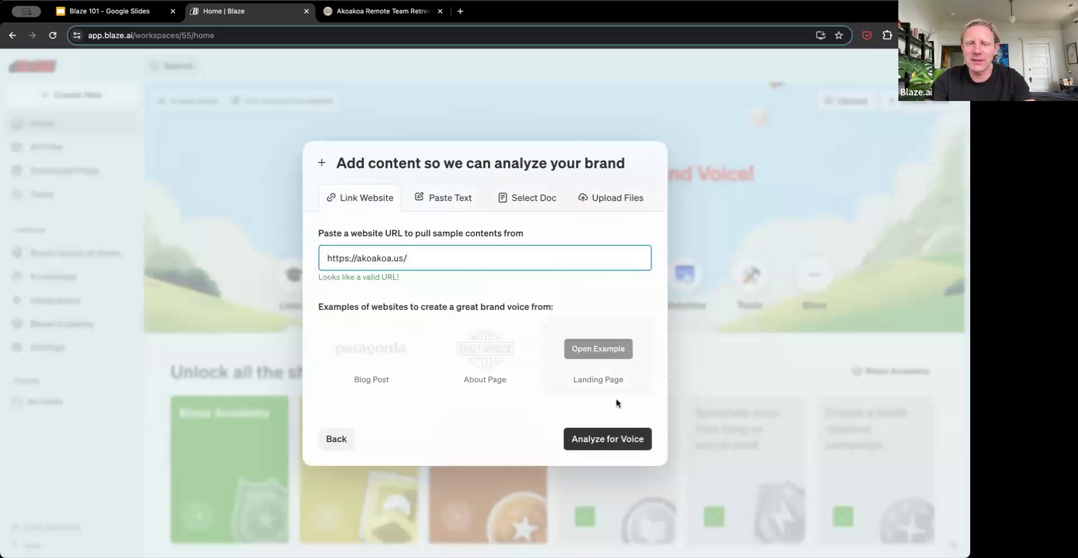
left_click(612, 438)
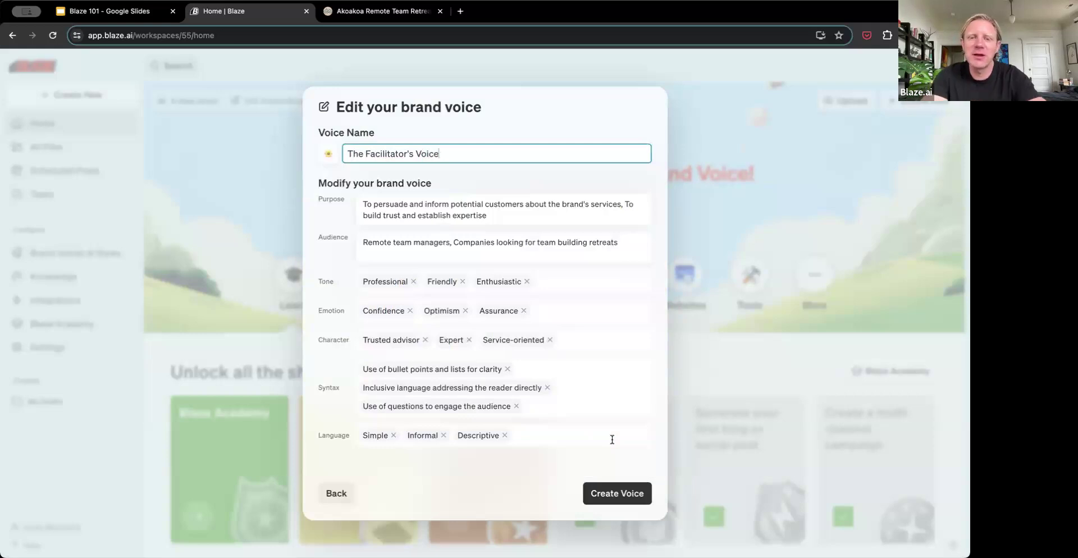
Rename the generated brand voice as Akoakoa Retreats.
left_click(544, 216)
left_click(455, 161)
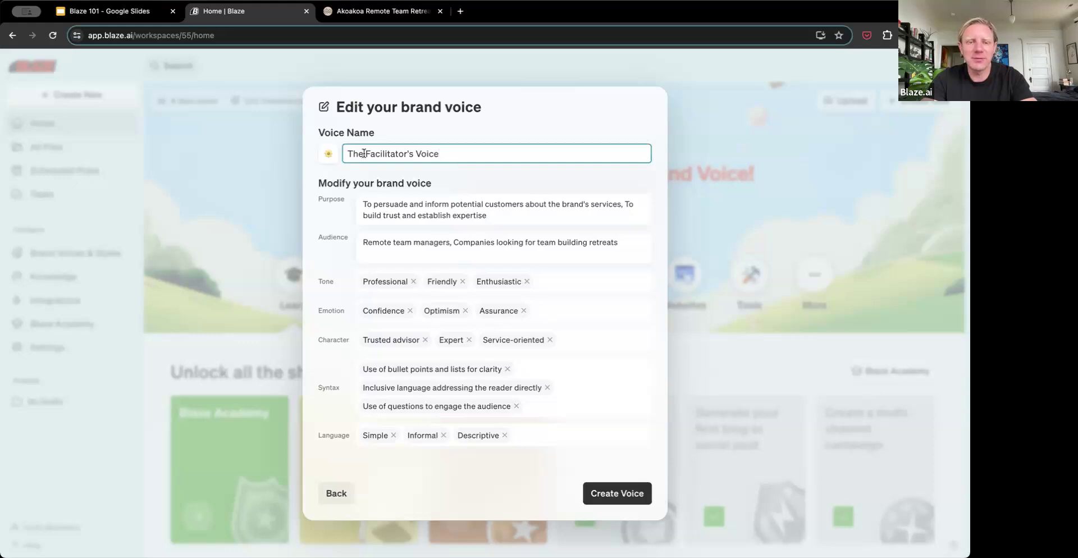
key("super+a")
type("B")
key("BackSpace")
type("Ako")
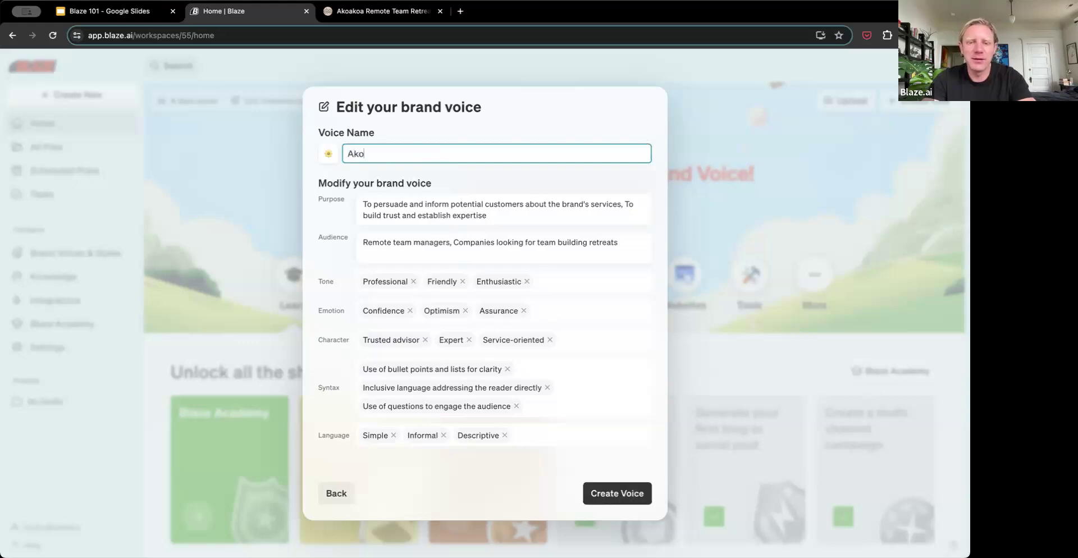
type("akoa Retreats")
Search the emojis for travel and set the luggage emoji as the brand voice's icon.
left_click(328, 154)
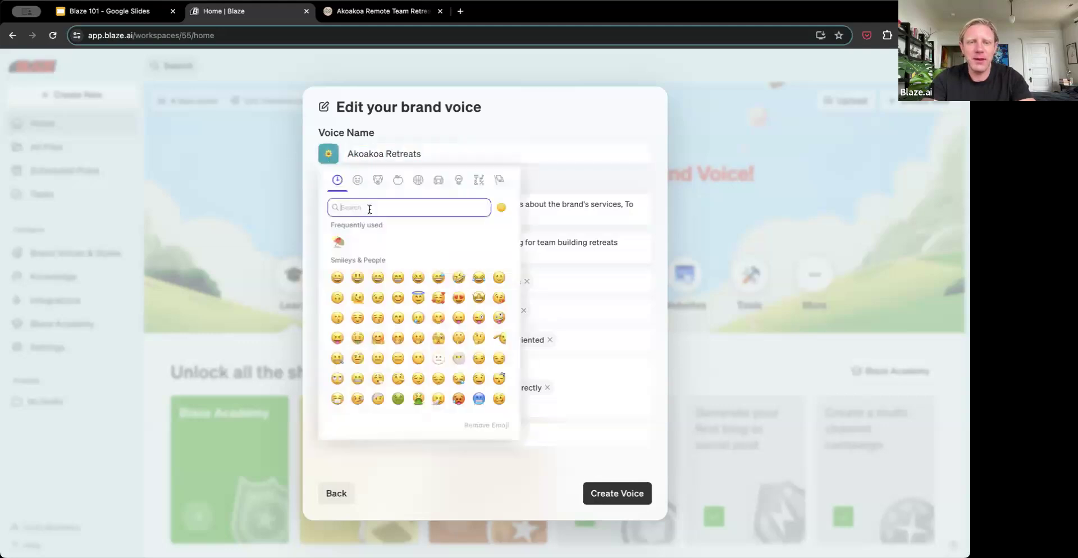
type("brief")
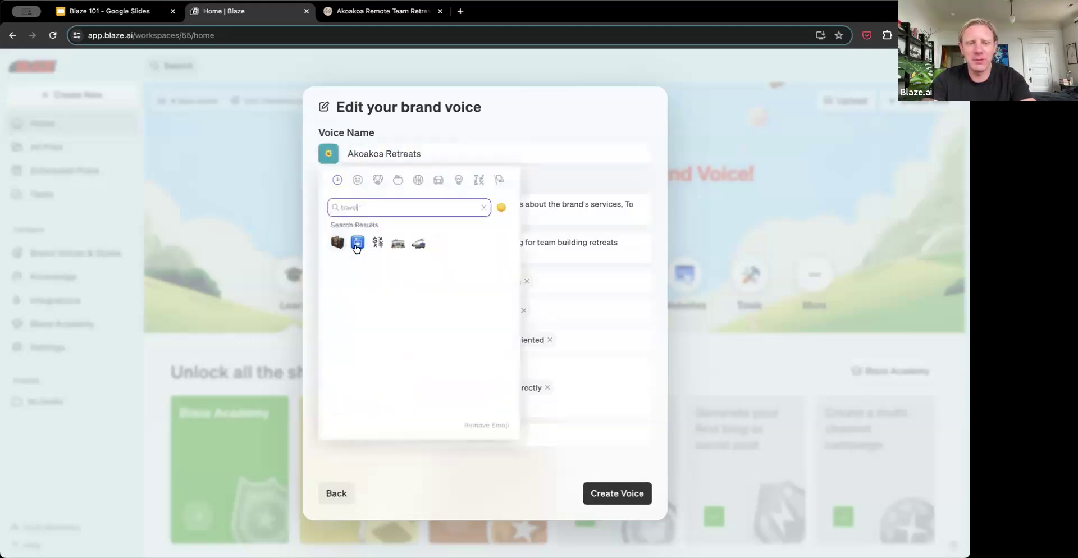
left_click(339, 242)
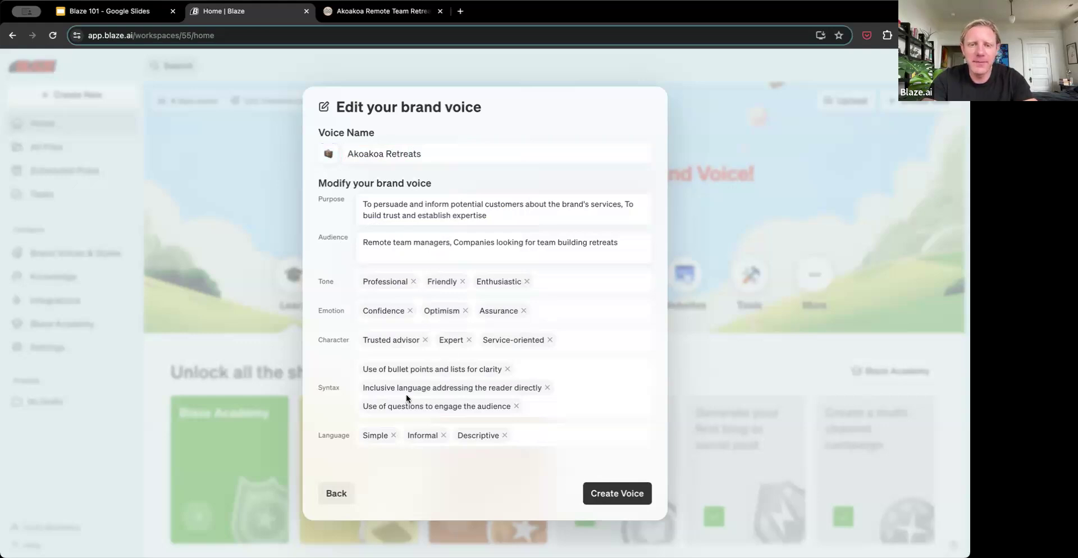
Reword the brand voice's purpose so its two parts are joined as "services and to build trust".
left_click(600, 219)
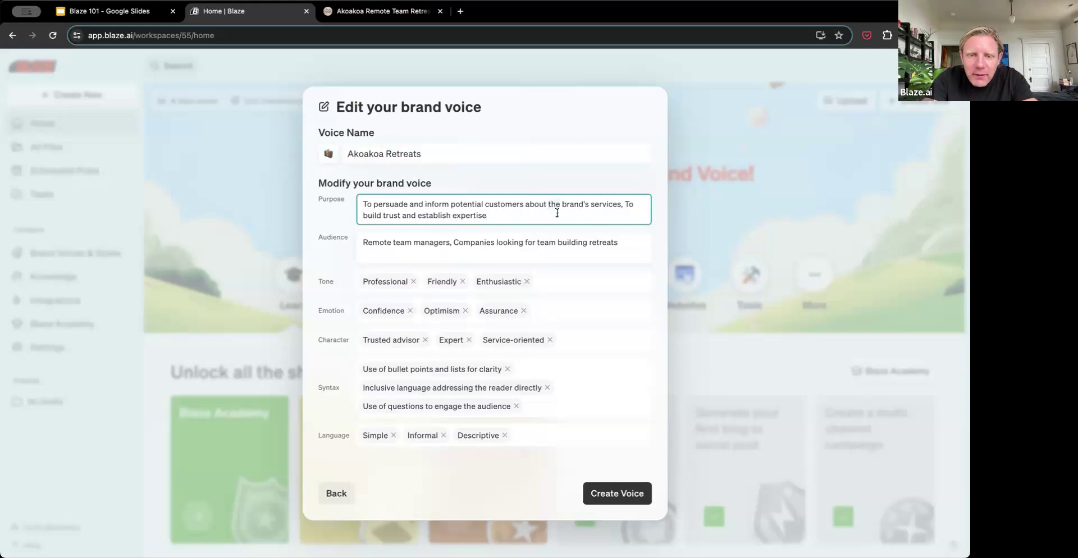
left_click(623, 205)
key("BackSpace")
type("and")
left_click(365, 215)
key("BackSpace")
type("t")
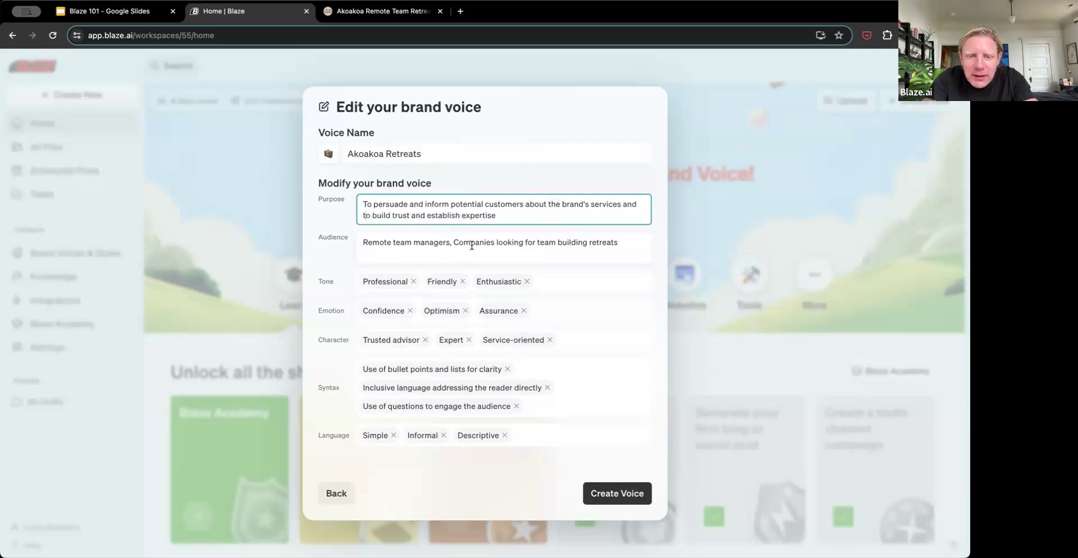
Create the Akoakoa Retreats brand voice and dismiss the content suggestions.
left_click(448, 242)
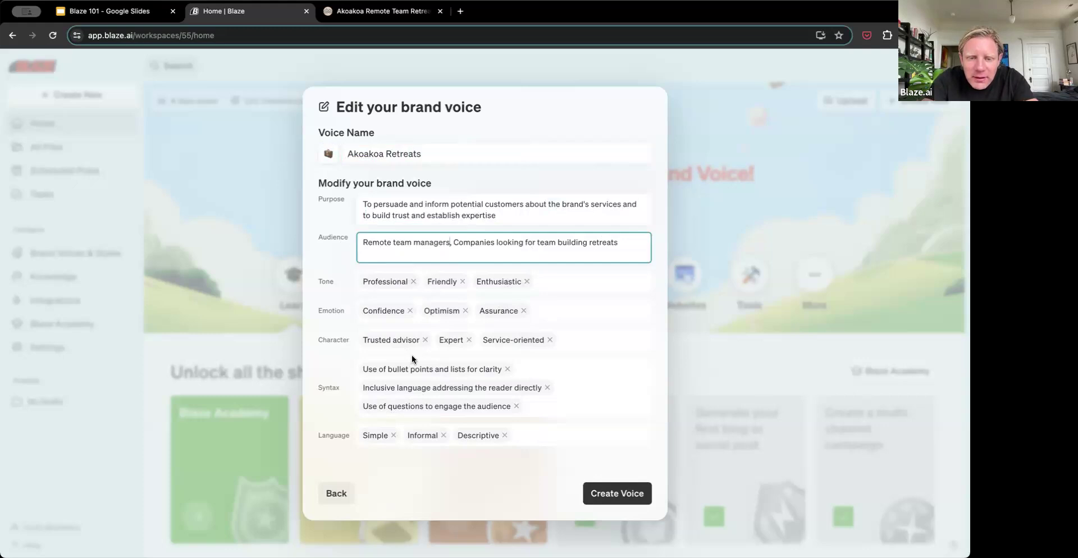
left_click(633, 497)
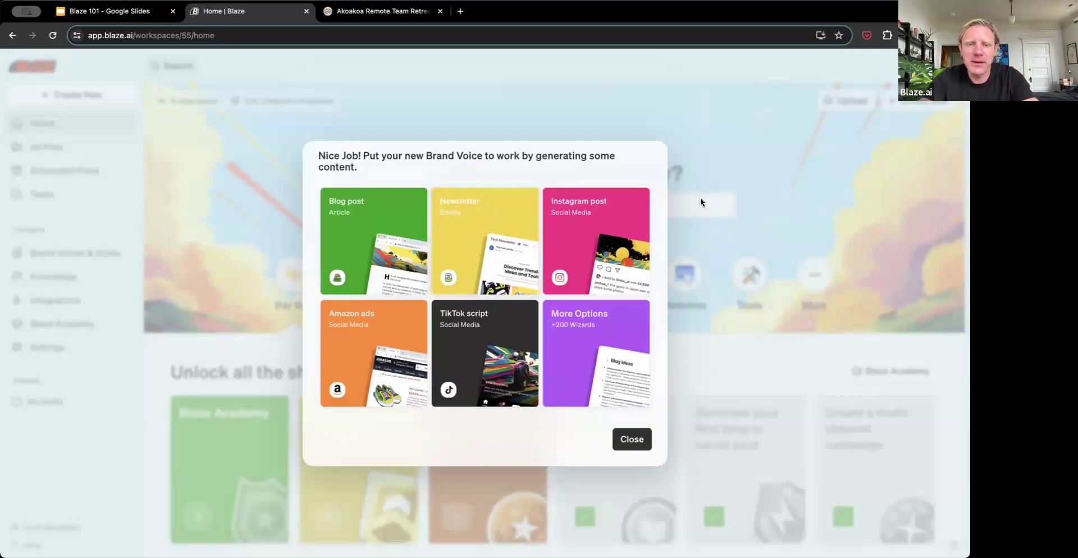
left_click(716, 207)
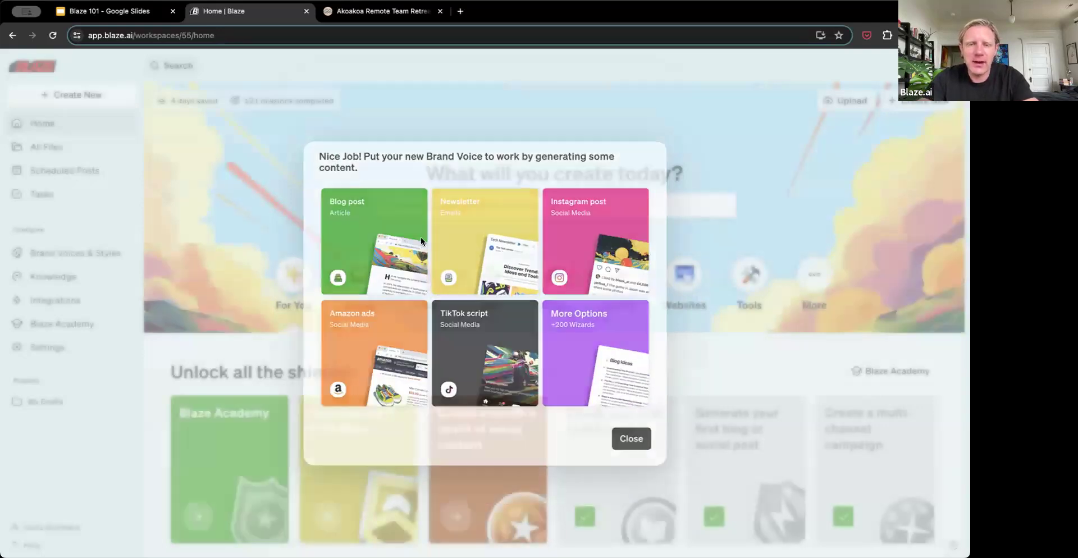
View the Brand Voices & Styles page and look at where another brand voice can be added.
left_click(37, 252)
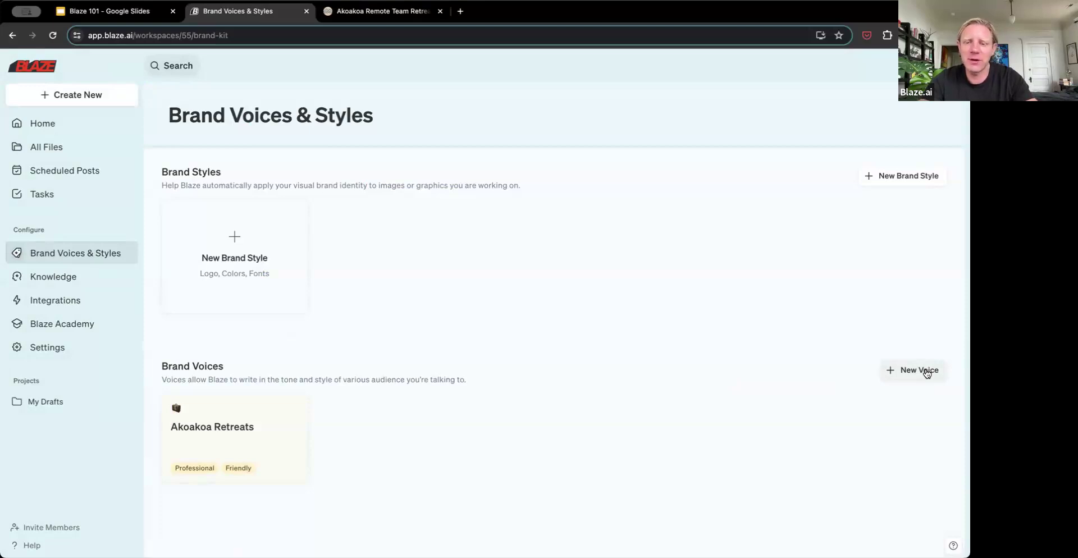
left_click(926, 374)
left_click(847, 312)
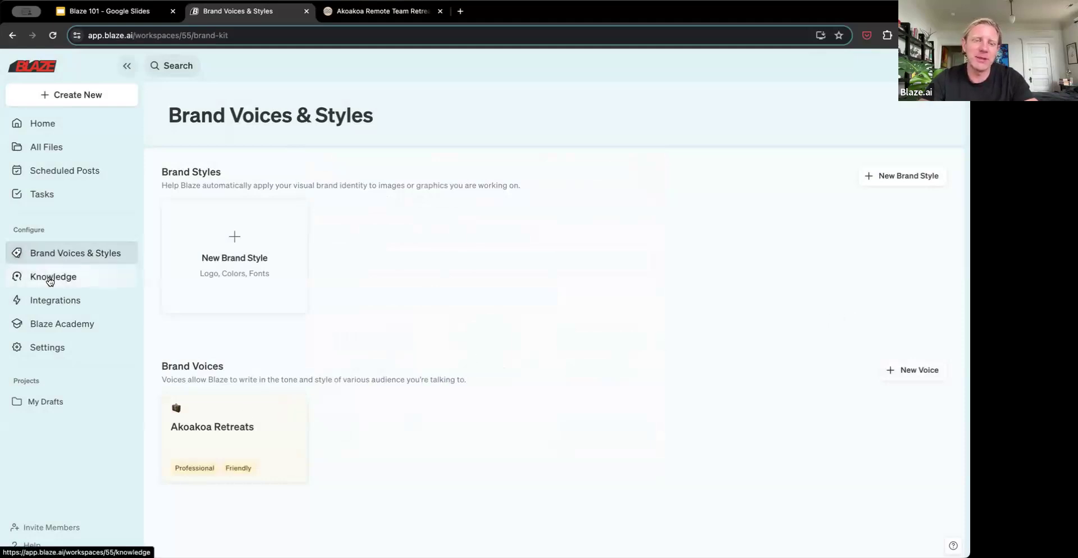
Start a new source material in Knowledge that uses a website link as its source.
left_click(50, 281)
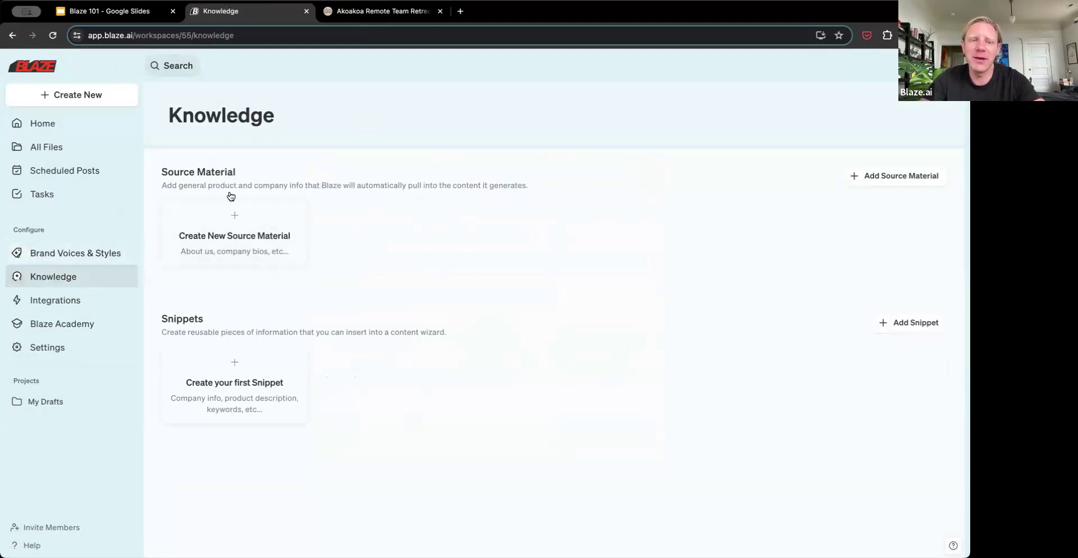
left_click(227, 223)
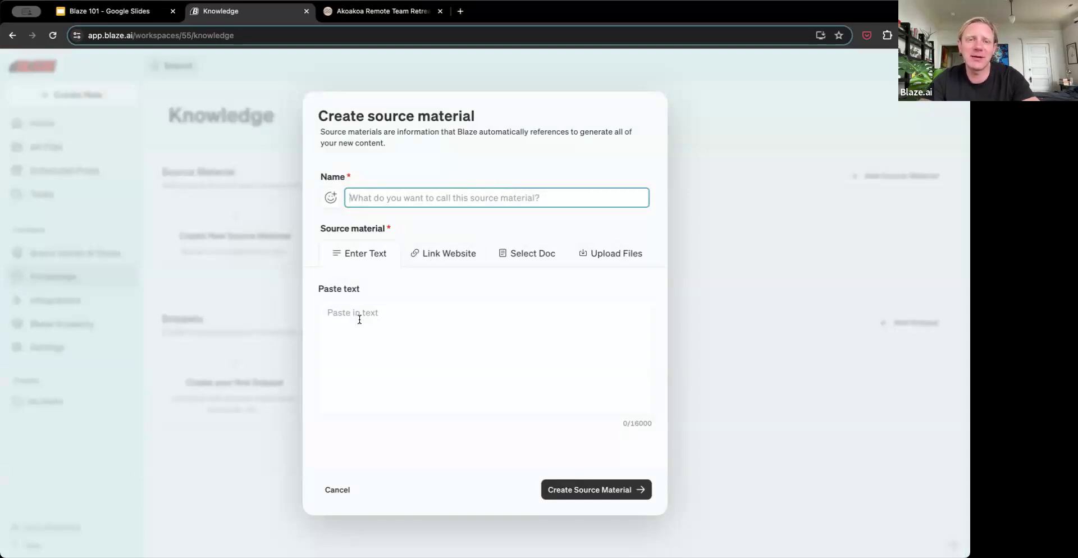
left_click(438, 255)
Open the Our Approach page on the Akoakoa website and copy its address.
left_click(426, 12)
scroll(466, 75, "up", 2)
scroll(466, 79, "up", 3)
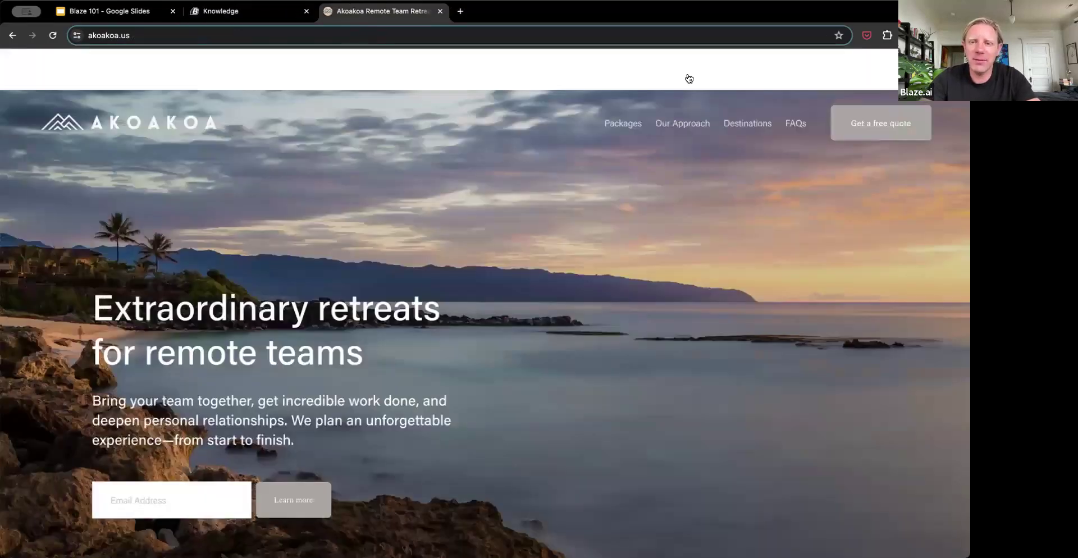
left_click(684, 82)
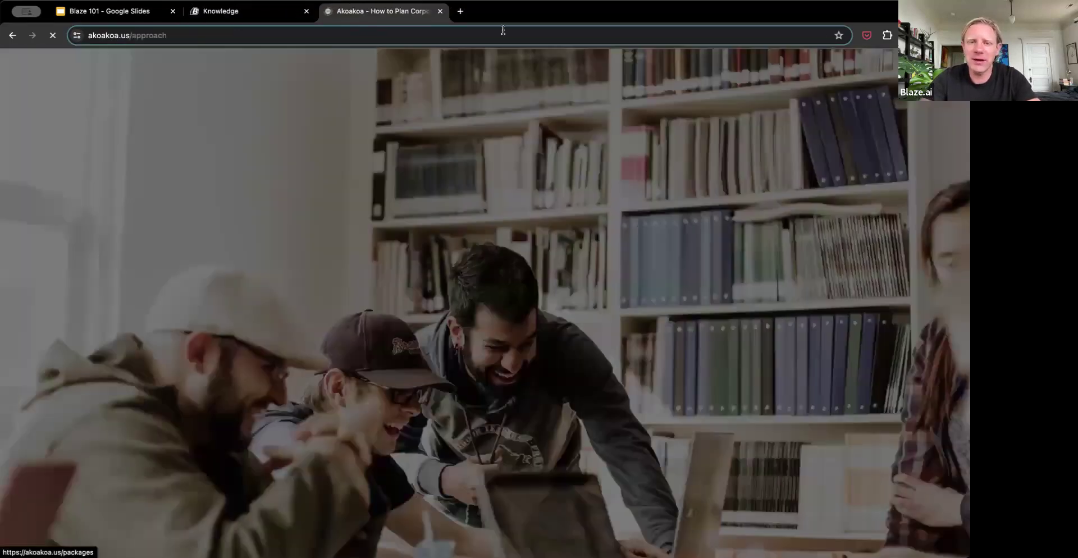
left_click(441, 31)
key("ctrl+c")
left_click(279, 17)
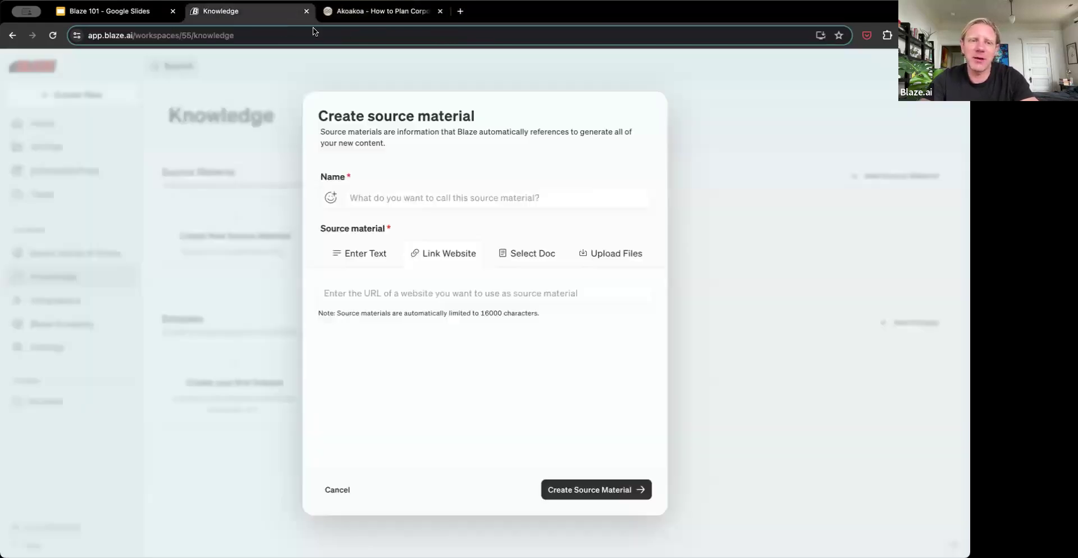
left_click(468, 293)
key("ctrl+v")
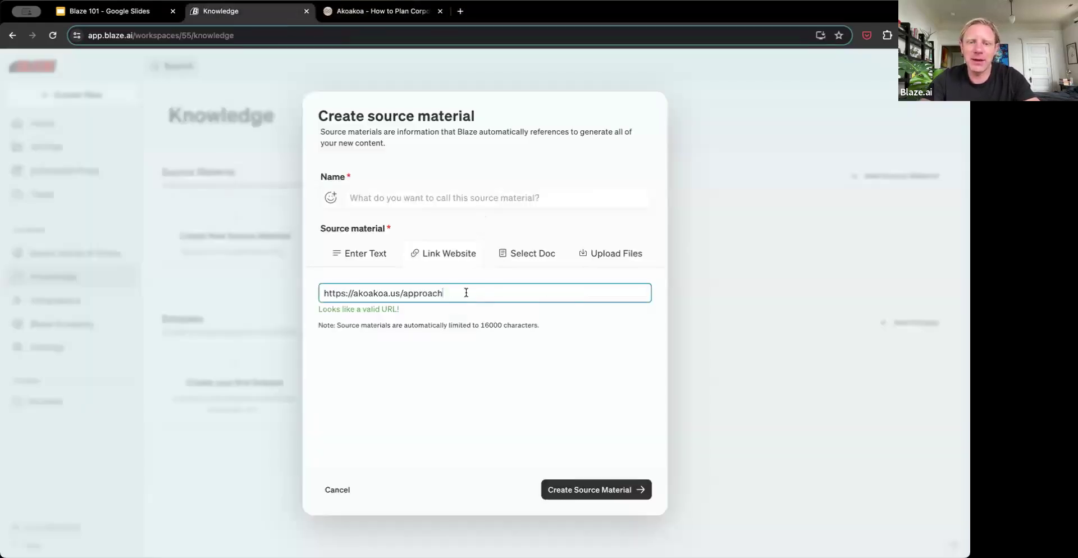
left_click(405, 204)
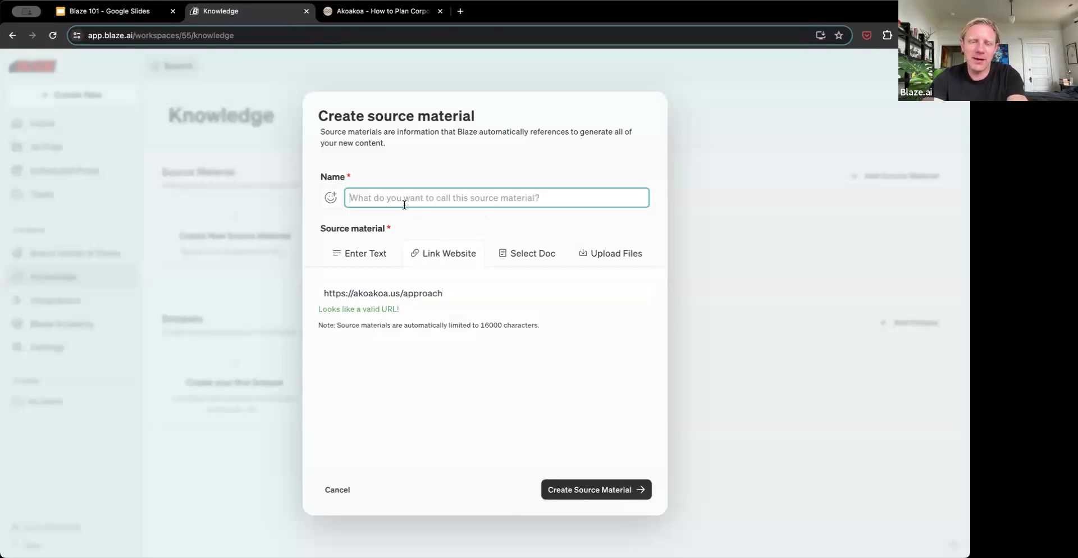
type("roach")
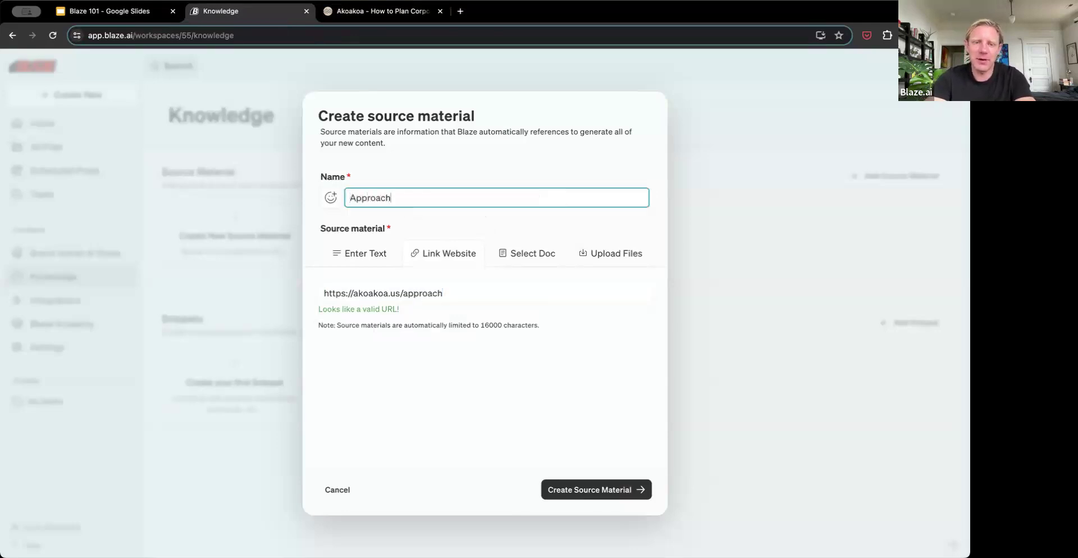
left_click(591, 489)
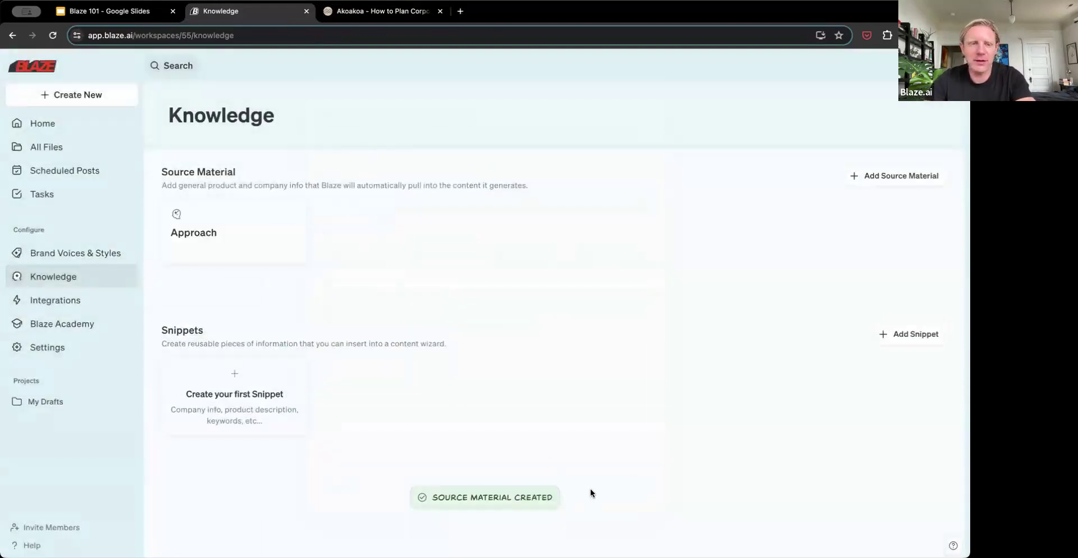
left_click(254, 244)
left_click(796, 140)
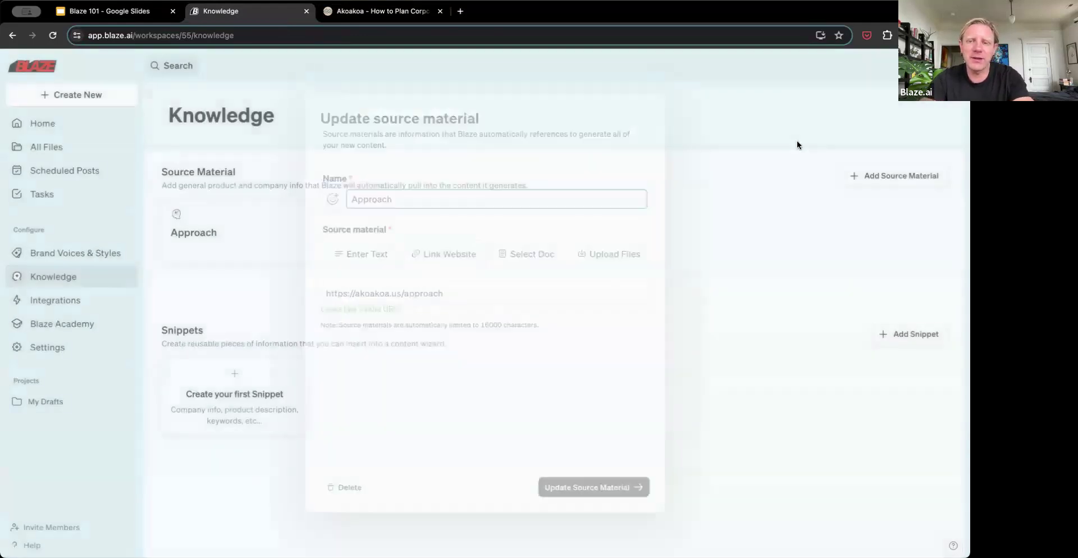
Start another source material in Knowledge, open the Hawaii destination page on the Akoakoa website, and copy its address.
left_click(878, 179)
key("ctrl+Tab")
mouse_move(747, 84)
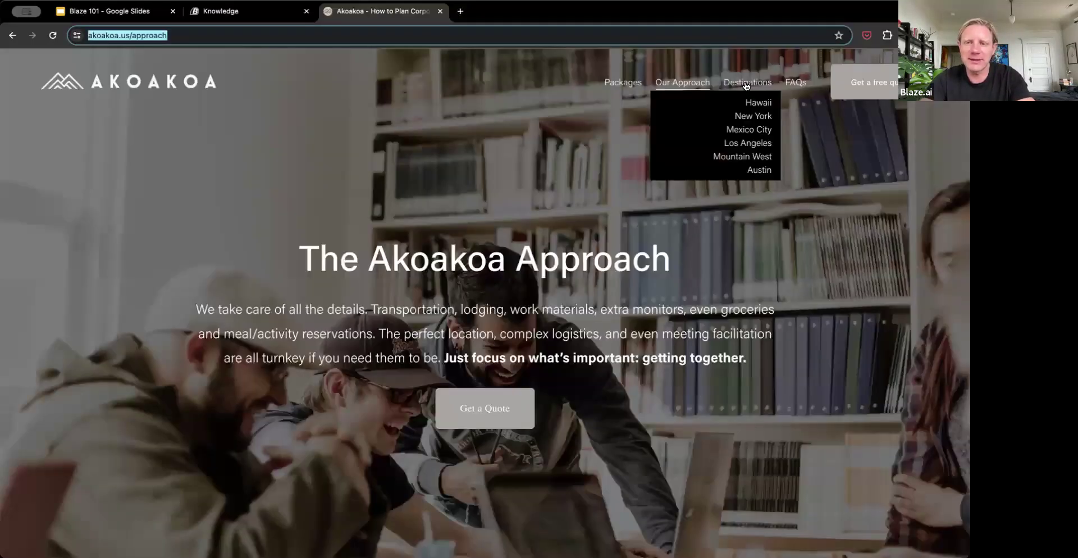
left_click(752, 103)
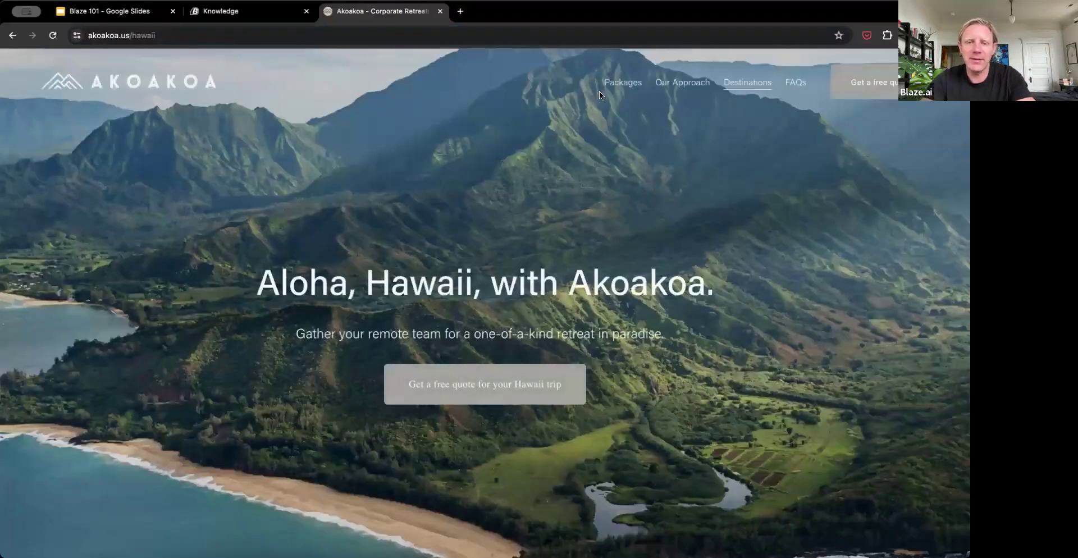
left_click(526, 32)
key("super+c")
key("ctrl+shift+Tab")
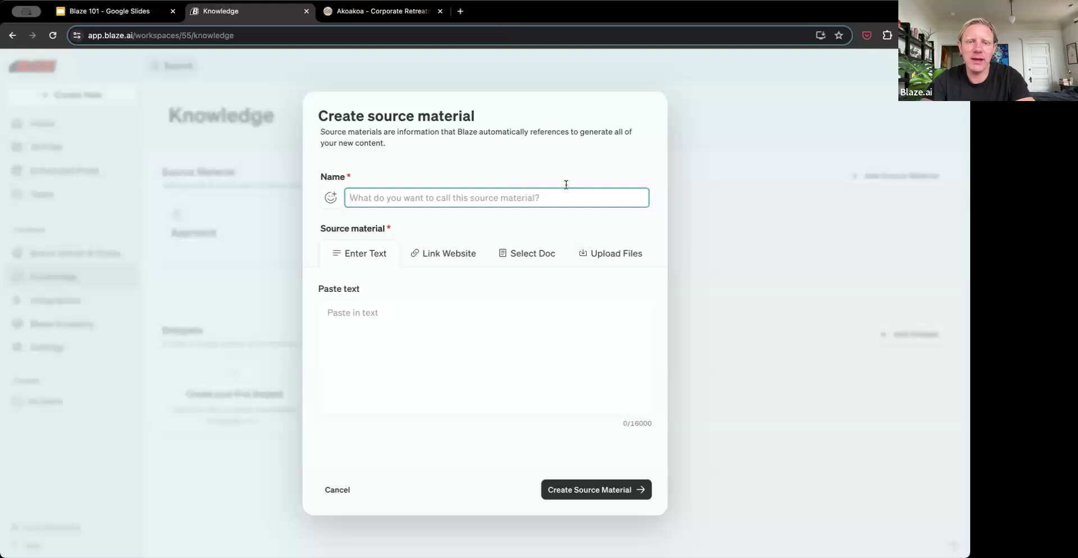
type("Hawaii Properties")
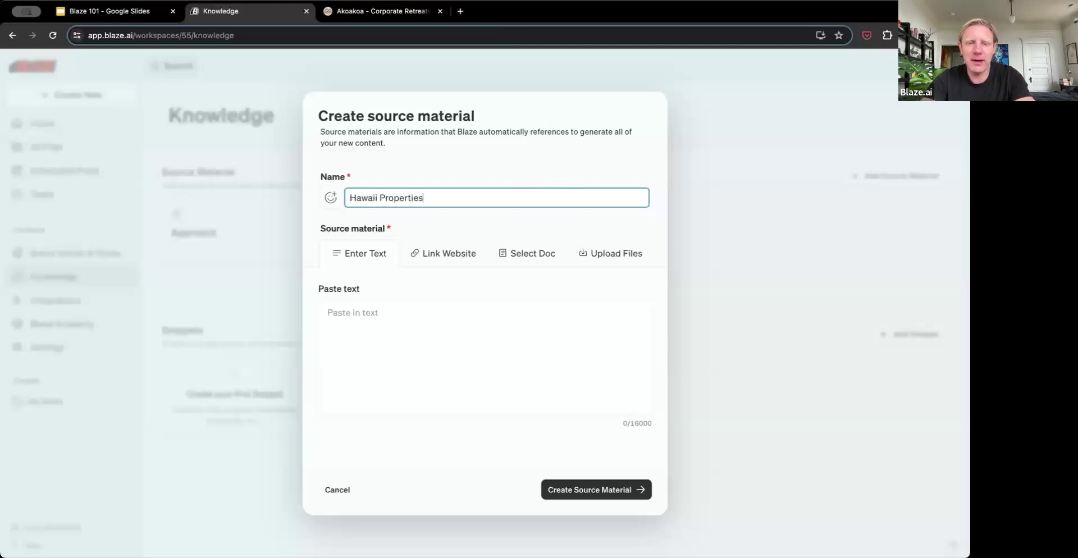
left_click(444, 253)
key("super+v")
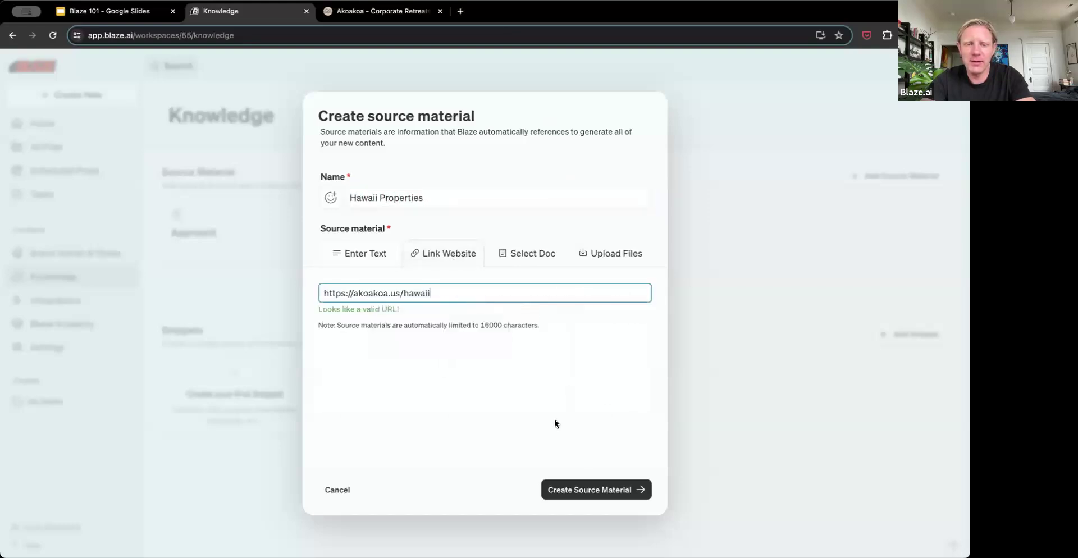
left_click(590, 489)
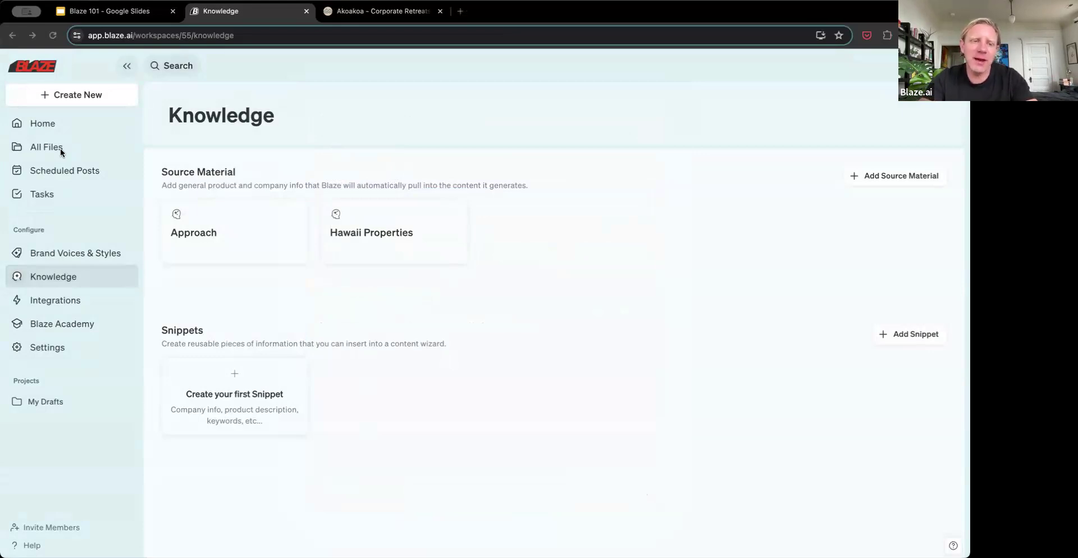
Browse the Home page's content templates by category: Social, Video, Ads, Blogs, Emails, Websites and Tools.
left_click(35, 126)
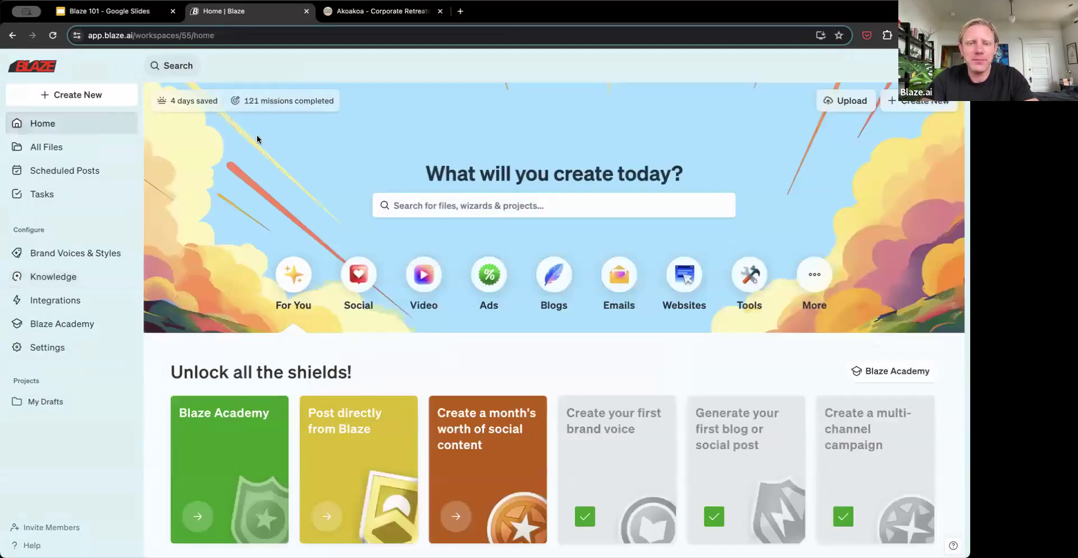
left_click(49, 94)
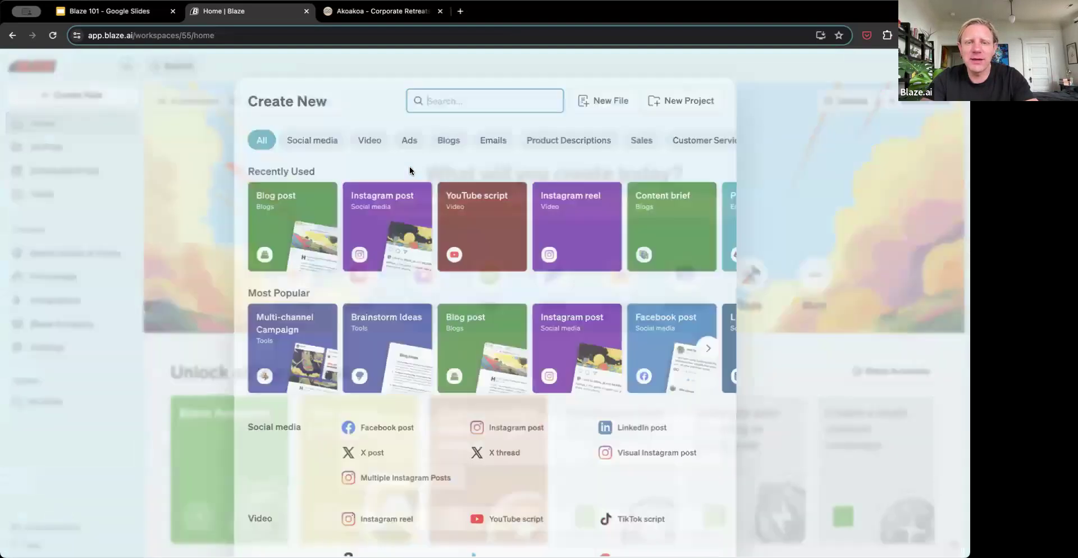
left_click(208, 146)
left_click(365, 278)
left_click(427, 280)
left_click(492, 284)
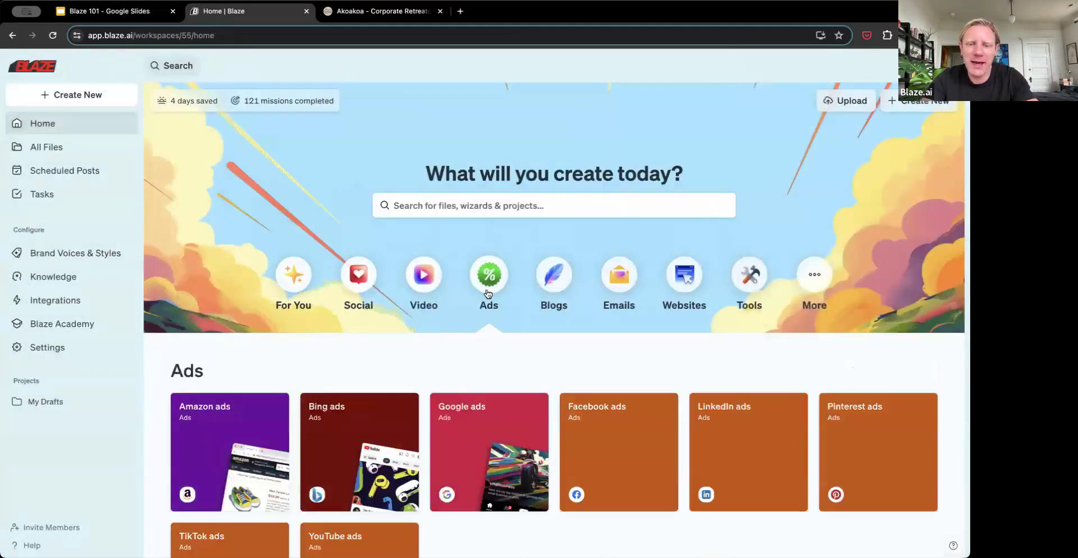
left_click(555, 283)
left_click(615, 292)
left_click(684, 278)
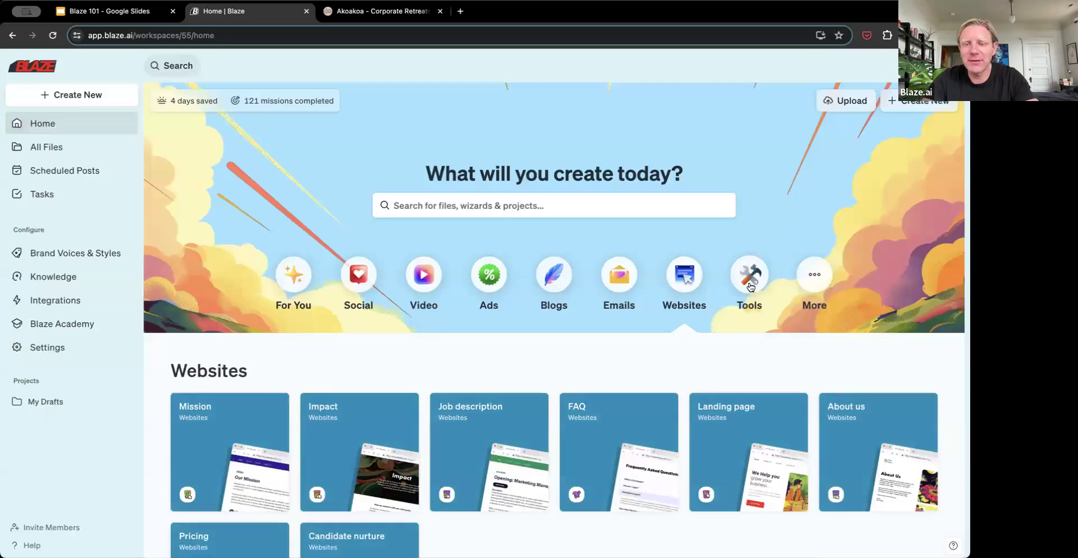
left_click(749, 278)
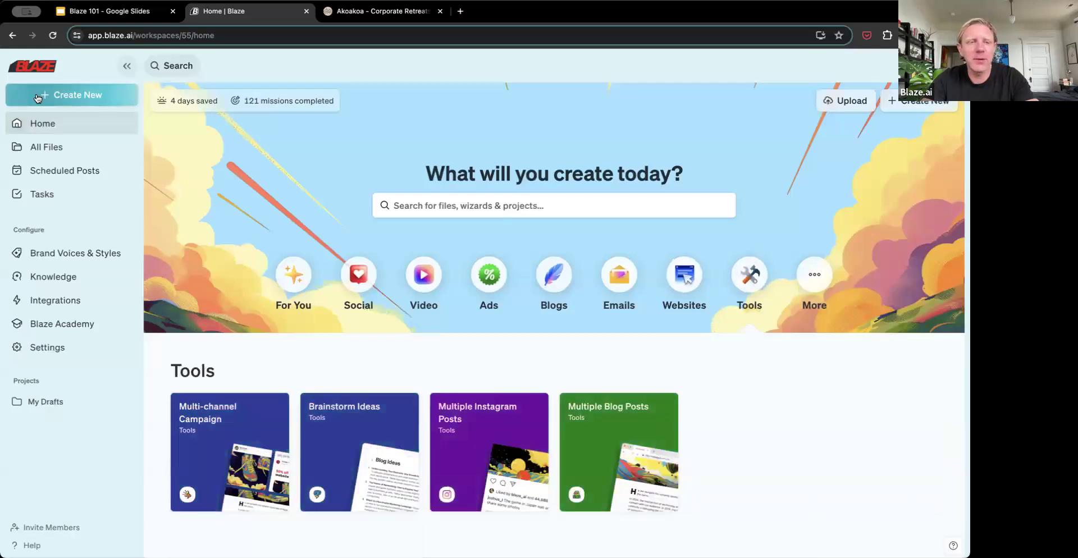
Create a new document with the Brainstorm Ideas template.
left_click(72, 95)
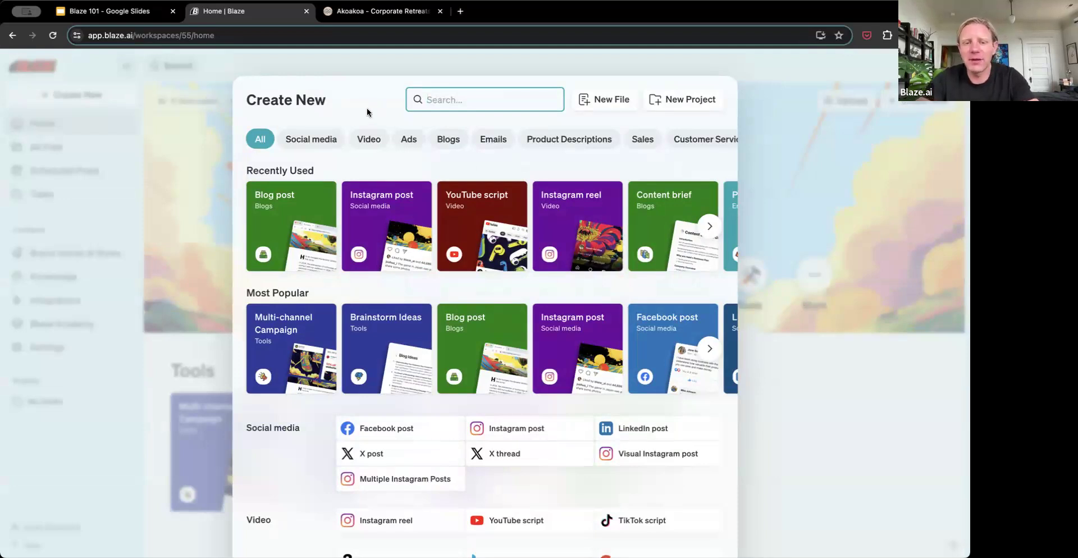
type("b")
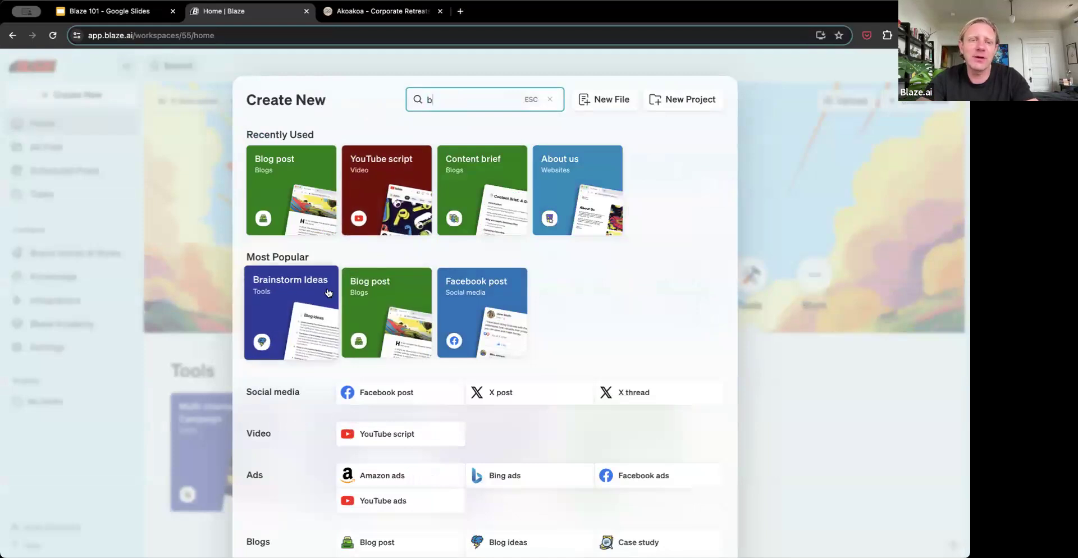
key("BackSpace")
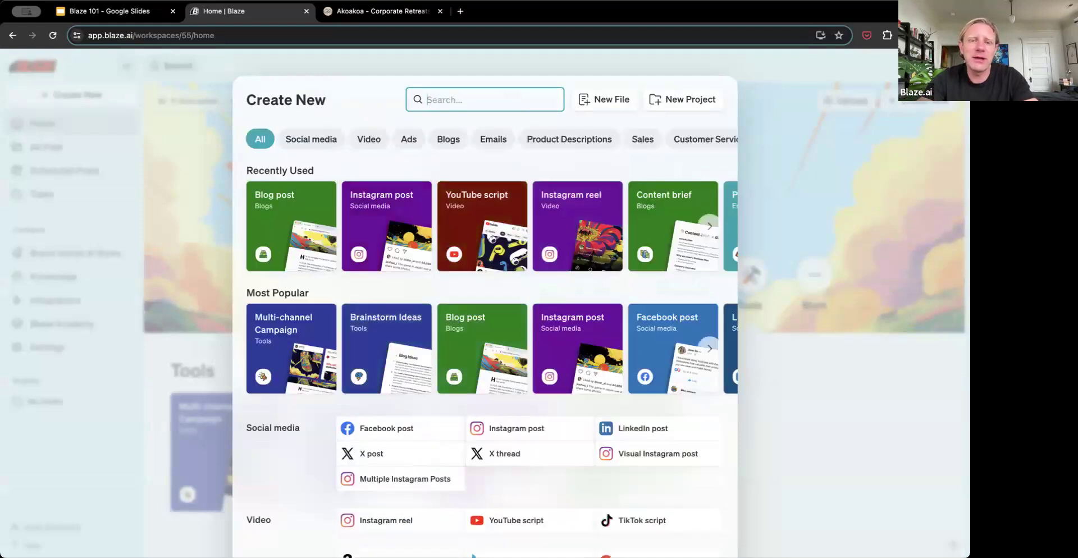
left_click(376, 332)
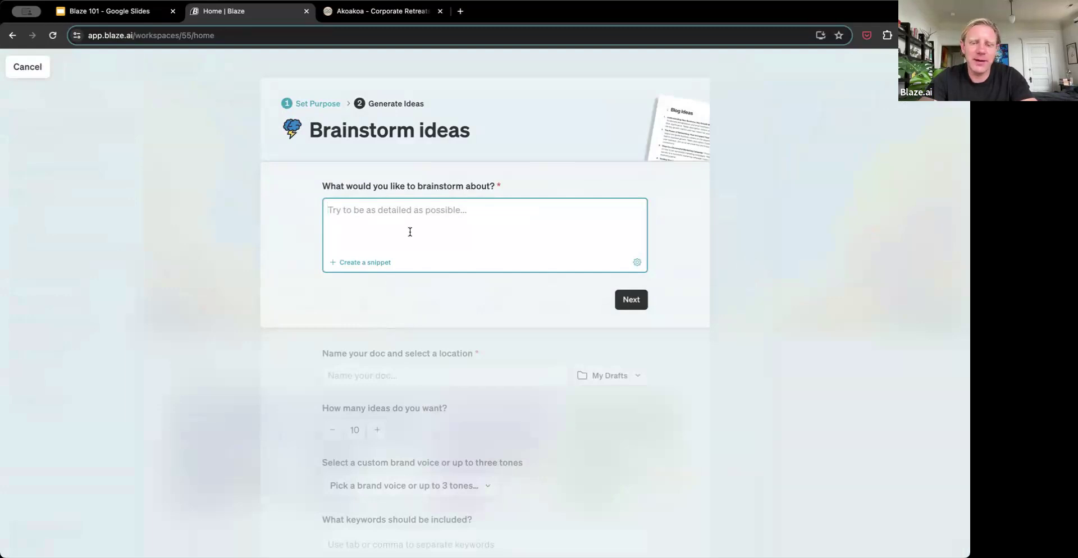
Set the brainstorm topic to "Hawaii content for the summer" and continue to the idea settings.
type("Hawaiii")
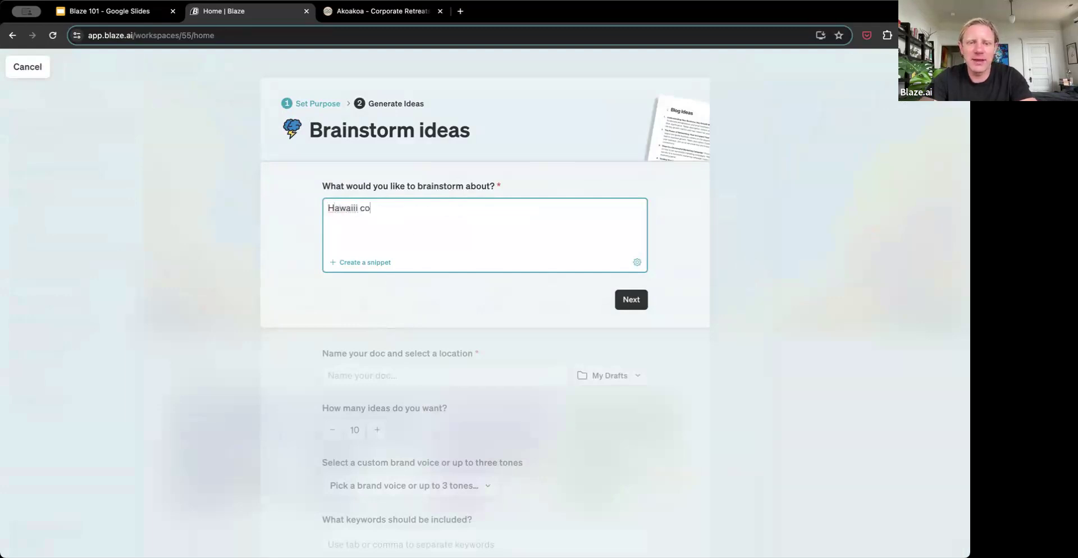
key("BackSpace")
type("content for t")
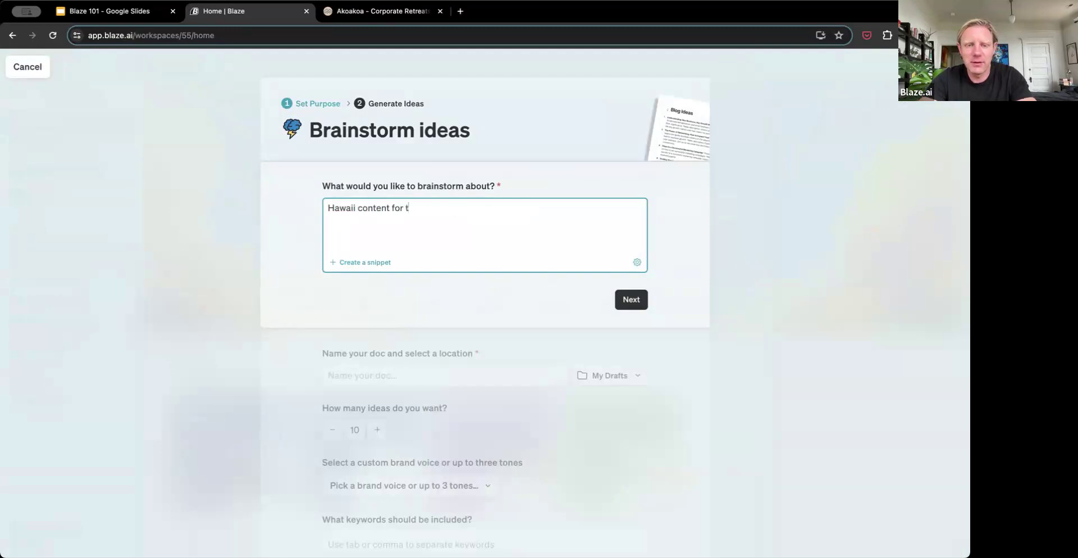
type("he summer")
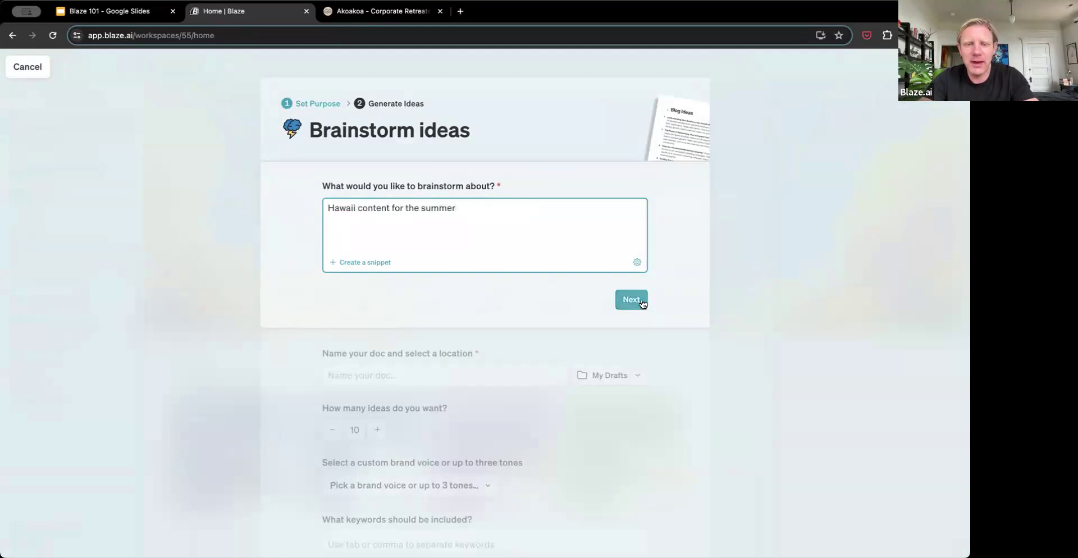
left_click(641, 300)
left_click(629, 272)
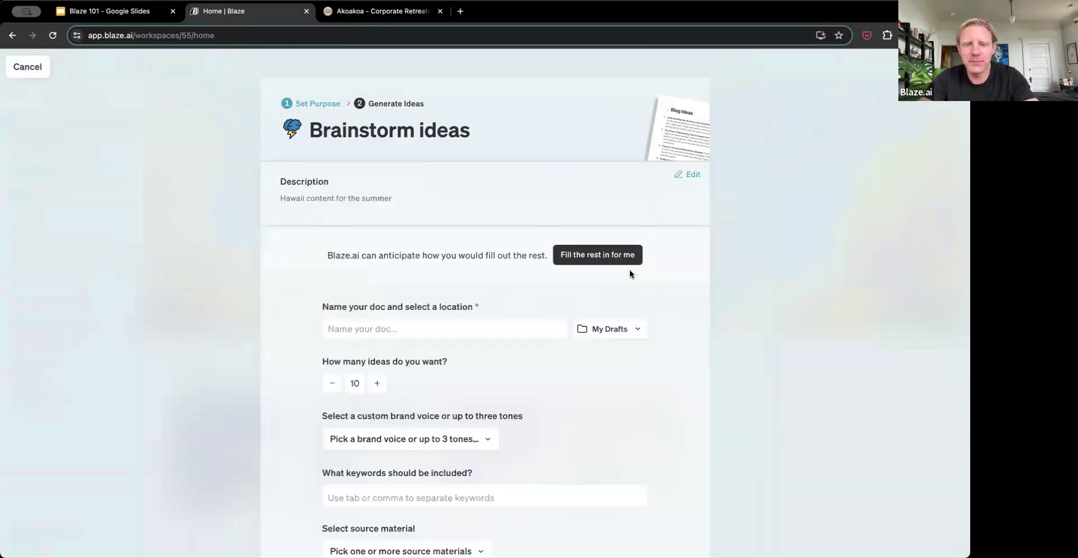
Have Blaze fill in the rest of the brainstorm form automatically, and shorten the doc name to "Hawaii content".
scroll(722, 260, "down", 3)
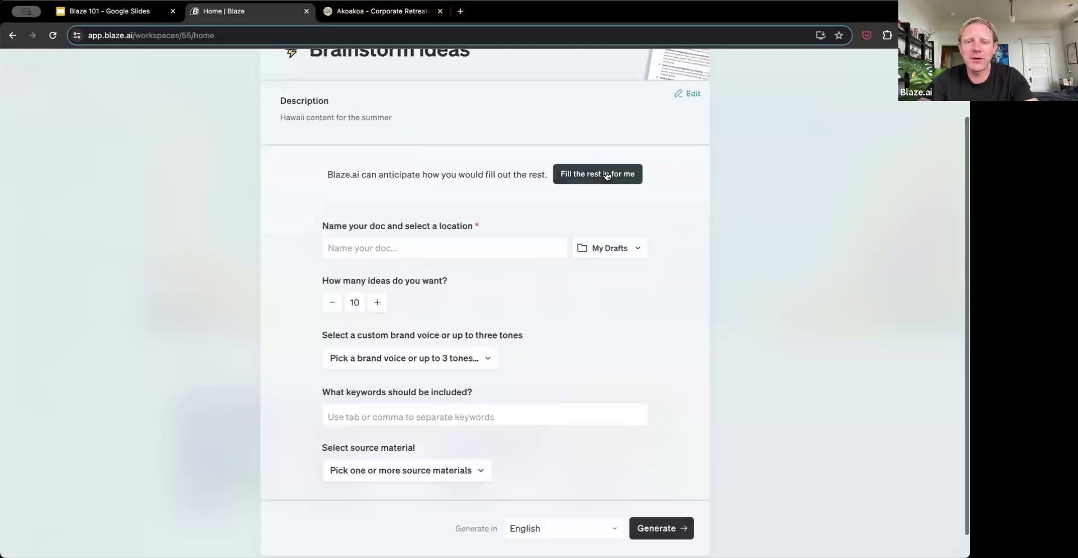
left_click(606, 175)
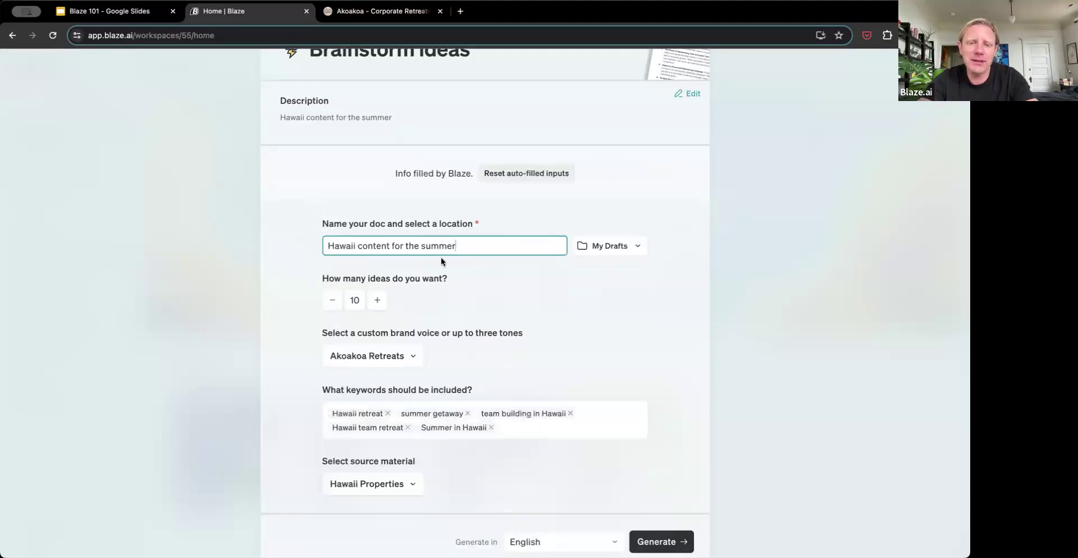
key("BackSpace")
key("BackSpace")
key("BackSpace")
key("BackSpace")
key("BackSpace")
key("BackSpace")
key("BackSpace")
key("BackSpace")
key("BackSpace")
key("BackSpace")
key("BackSpace")
key("BackSpace")
key("BackSpace")
key("BackSpace")
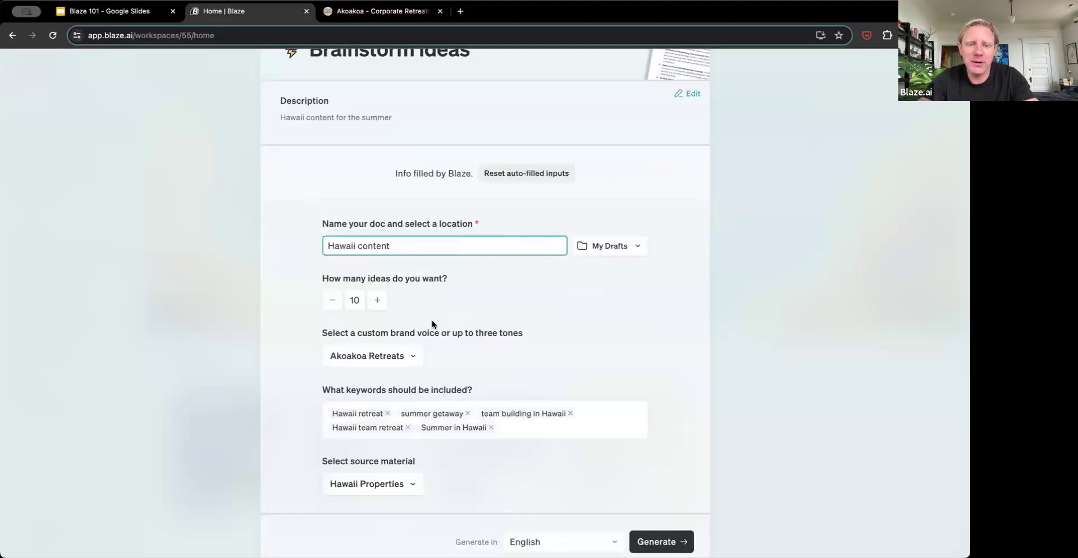
Keep Akoakoa Retreats as the brand voice and generate the Hawaii content document.
scroll(427, 314, "down", 1)
left_click(395, 320)
left_click(395, 320)
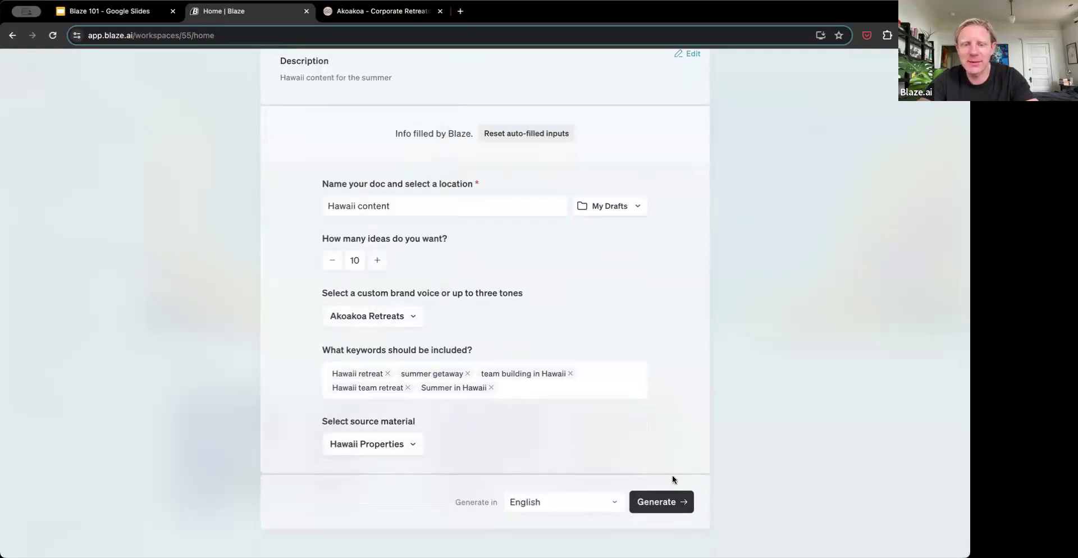
left_click(665, 508)
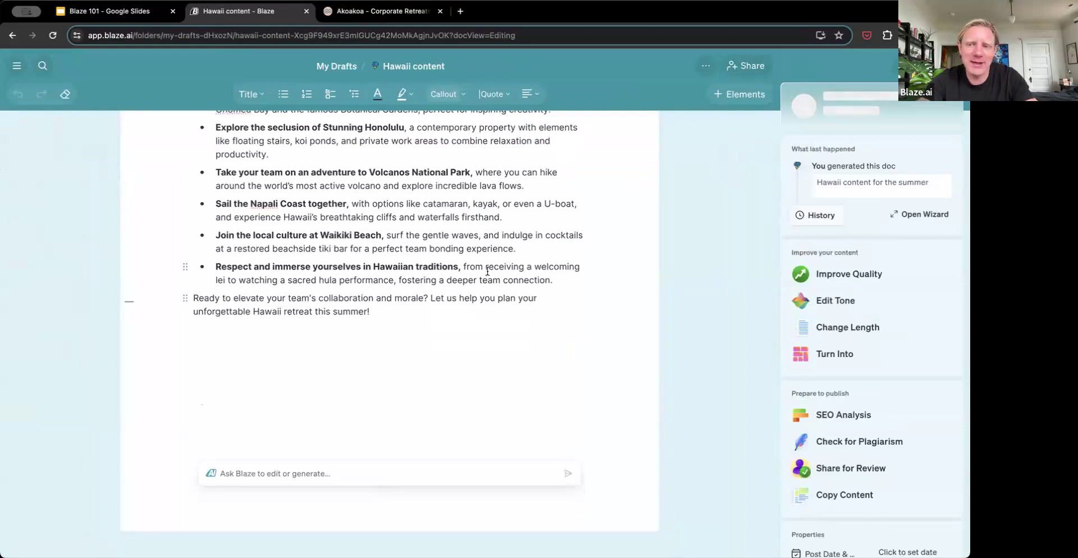
scroll(487, 271, "up", 1)
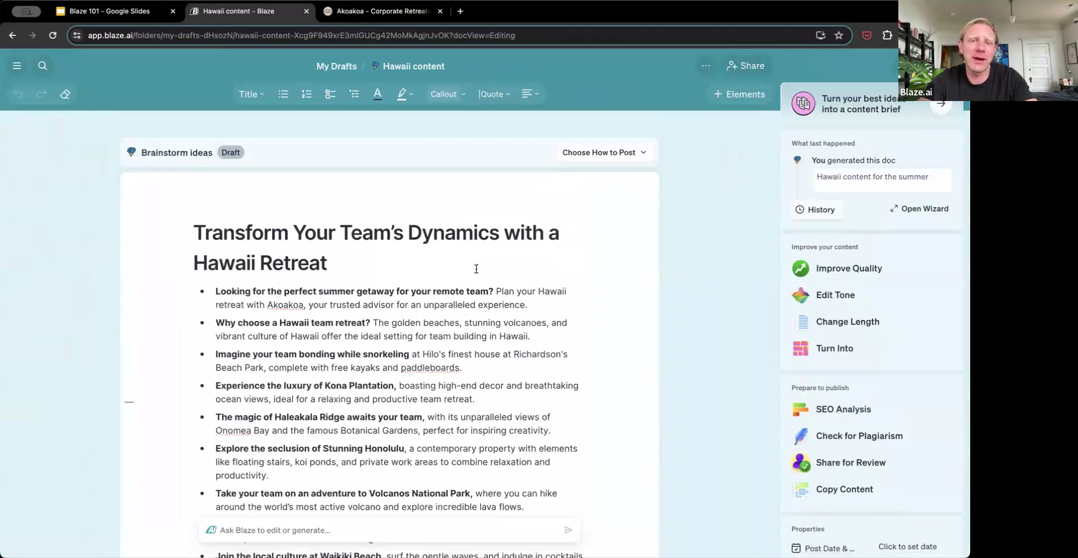
Look at the document's sharing options, including the permission levels for inviting people.
left_click(279, 252)
left_click(330, 261)
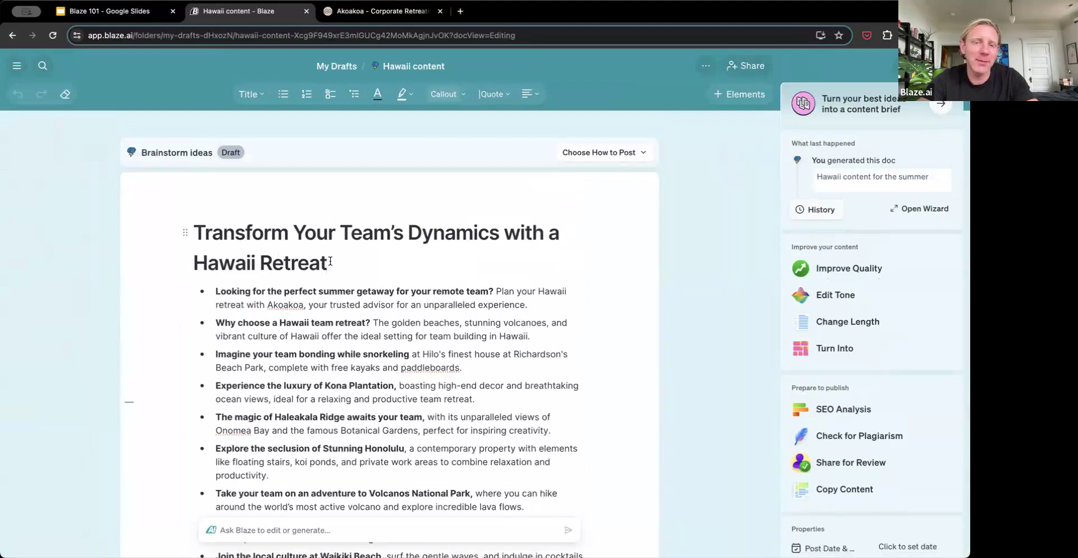
left_click(746, 66)
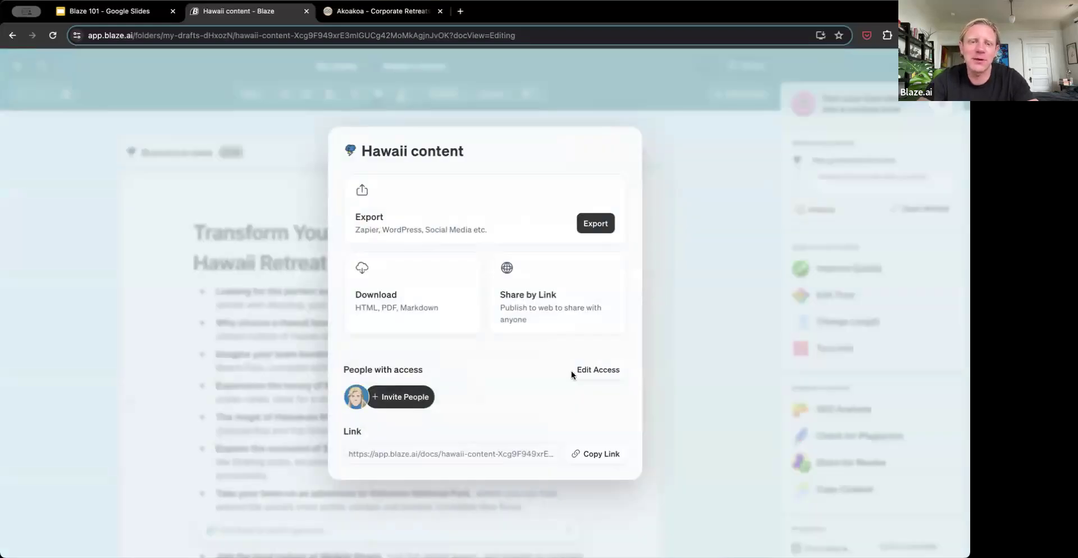
left_click(425, 399)
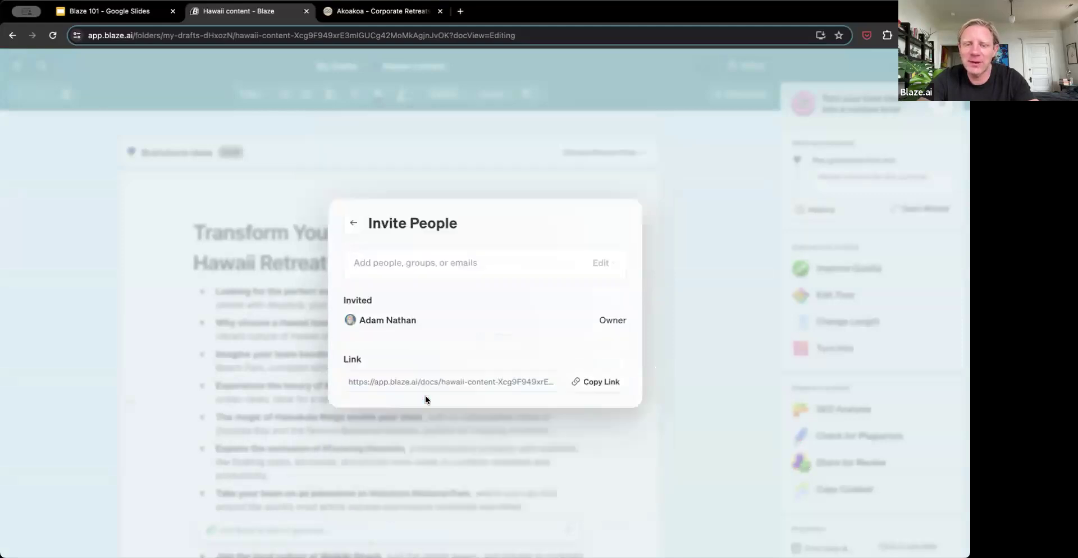
left_click(602, 264)
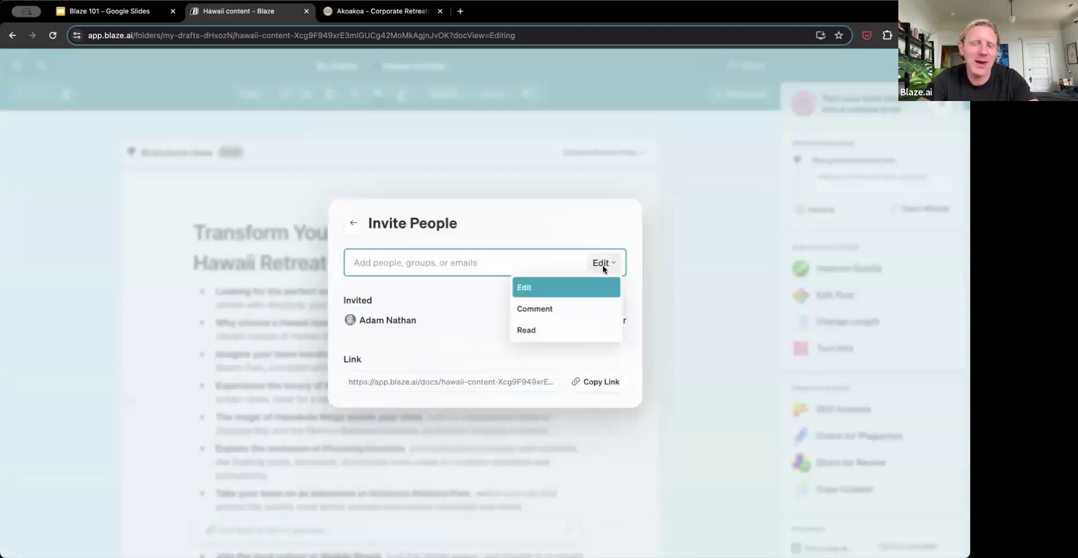
left_click(675, 285)
left_click(675, 285)
Try formatting the document's title as a bulleted list, and undo the change.
left_click_drag(186, 232, 564, 232)
left_click(251, 93)
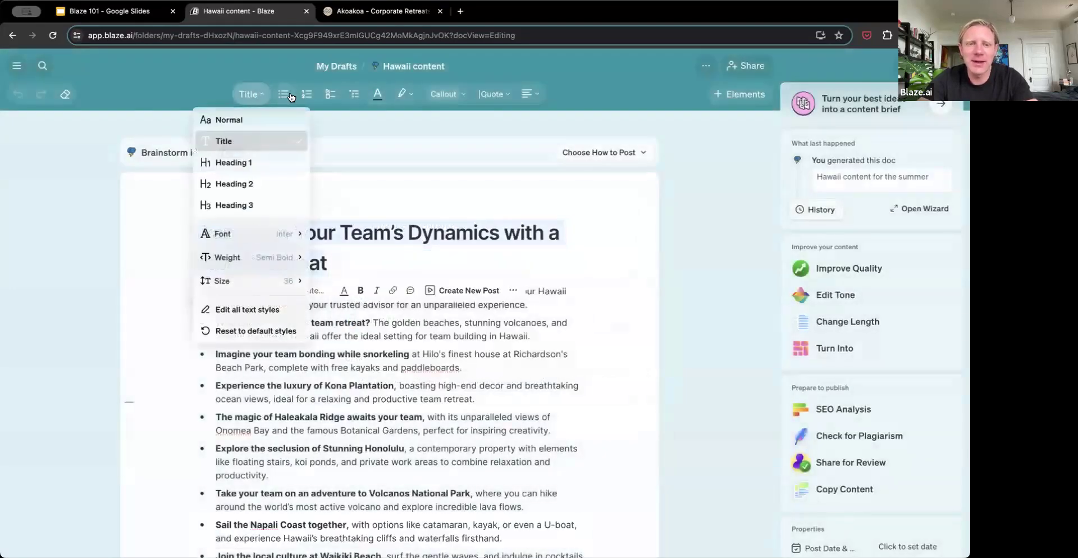
left_click(290, 96)
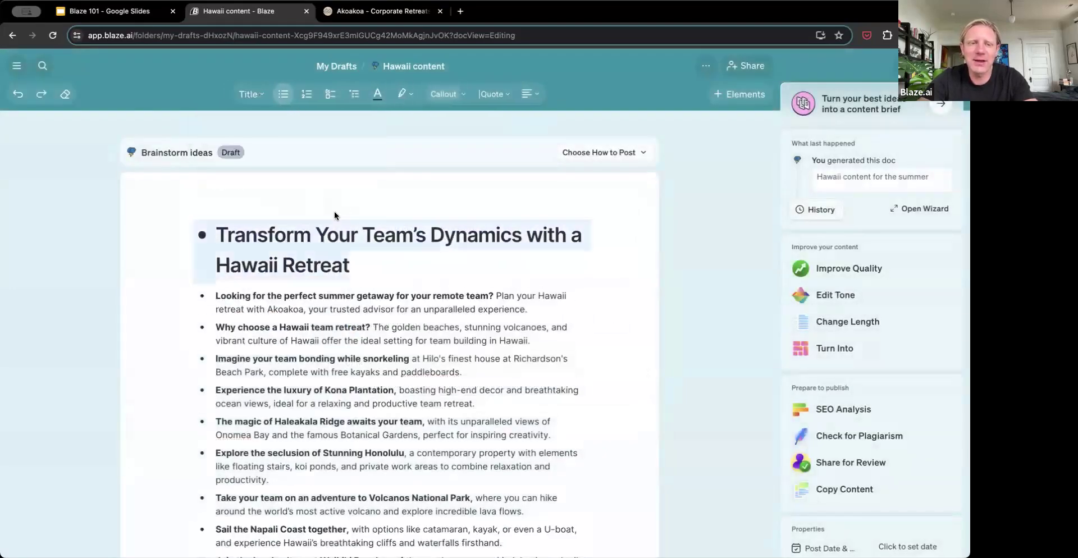
key("super+z")
left_click(329, 235)
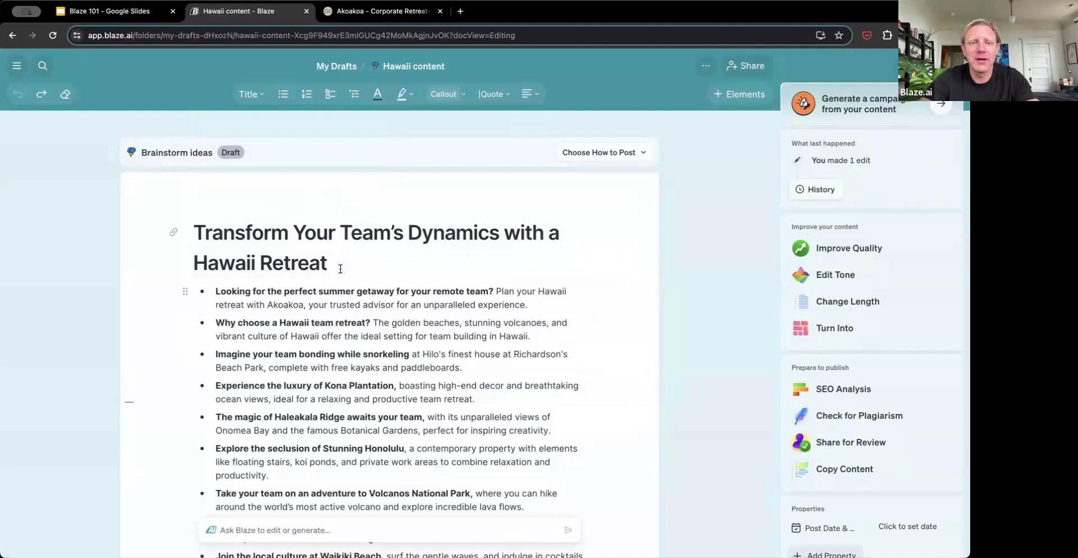
Read through the generated Hawaii retreat ideas down to the closing paragraph.
scroll(340, 269, "down", 3)
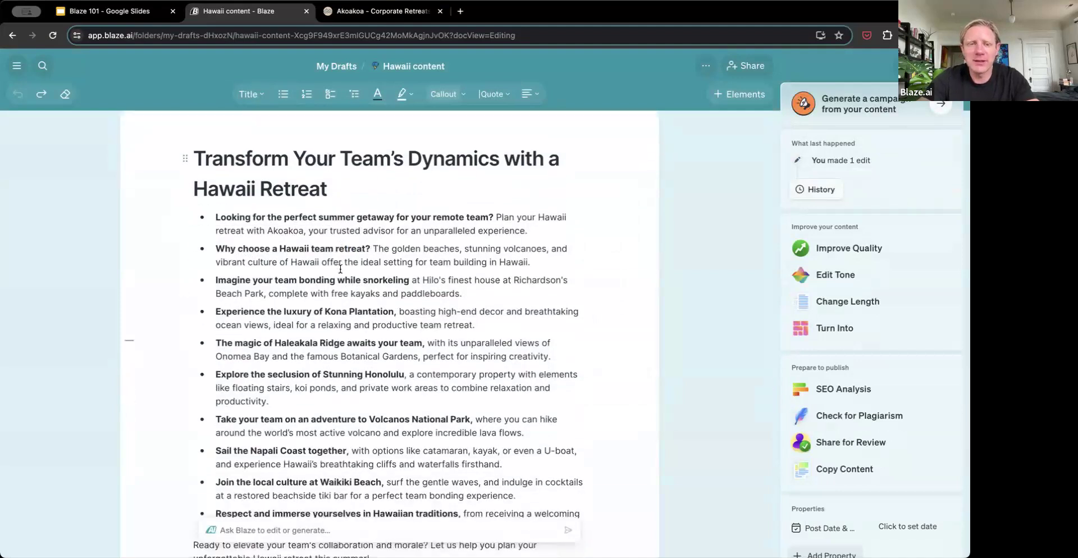
scroll(340, 268, "down", 2)
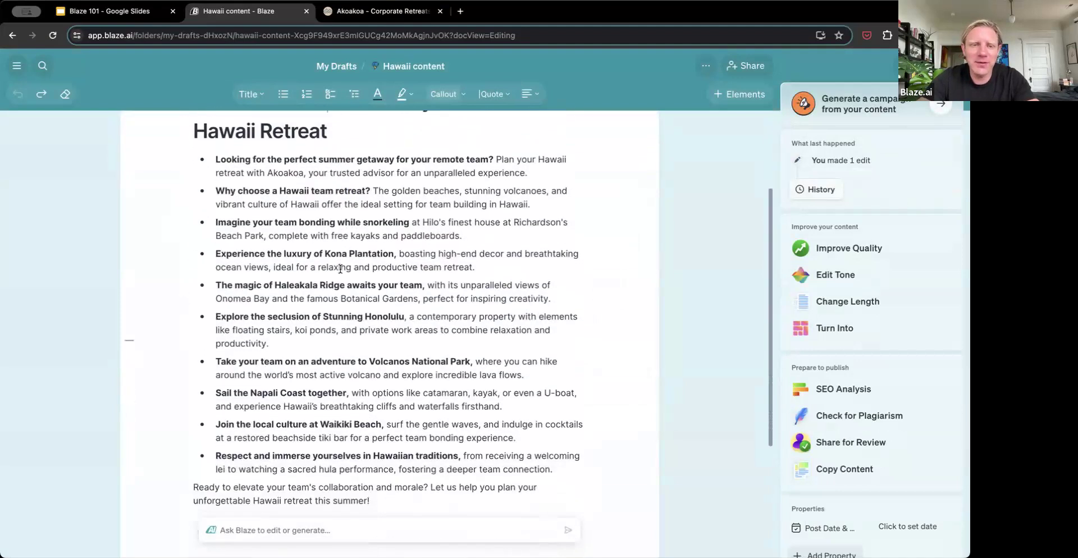
scroll(340, 269, "down", 1)
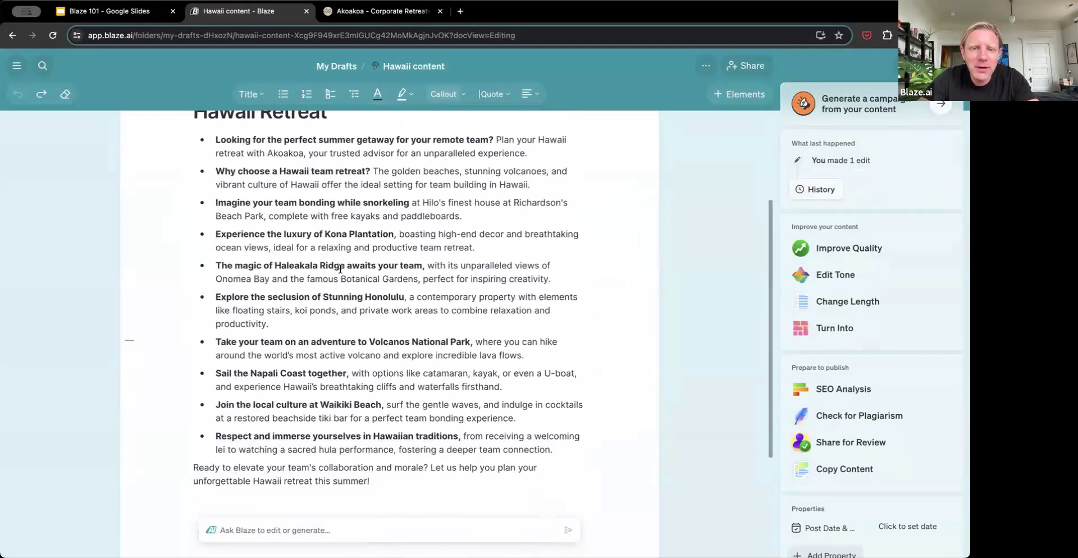
Select the "Why choose a Hawaii team retreat?" bullet in the Hawaii content document and start turning it into a blog post.
scroll(354, 269, "down", 2)
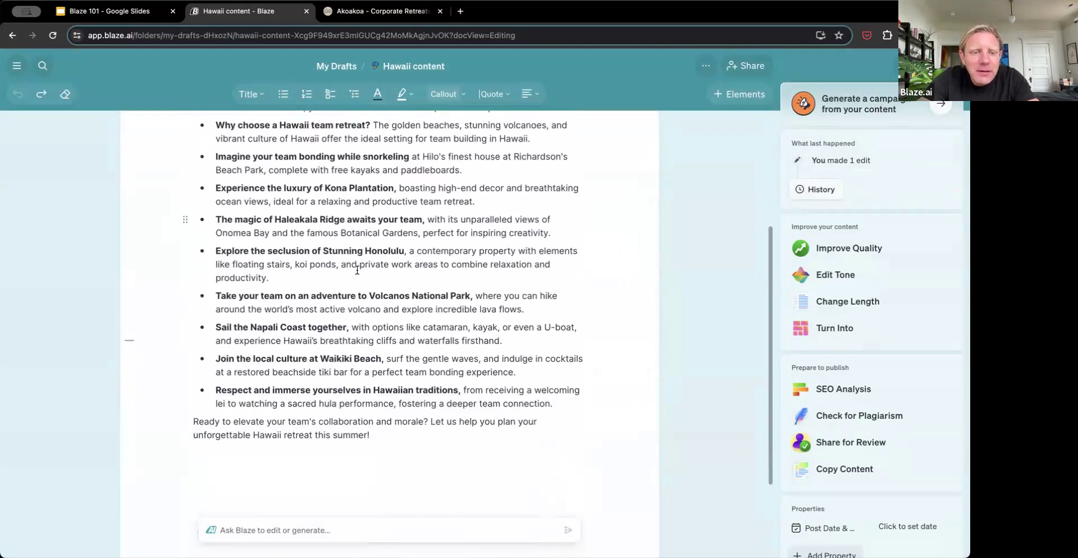
scroll(353, 270, "up", 3)
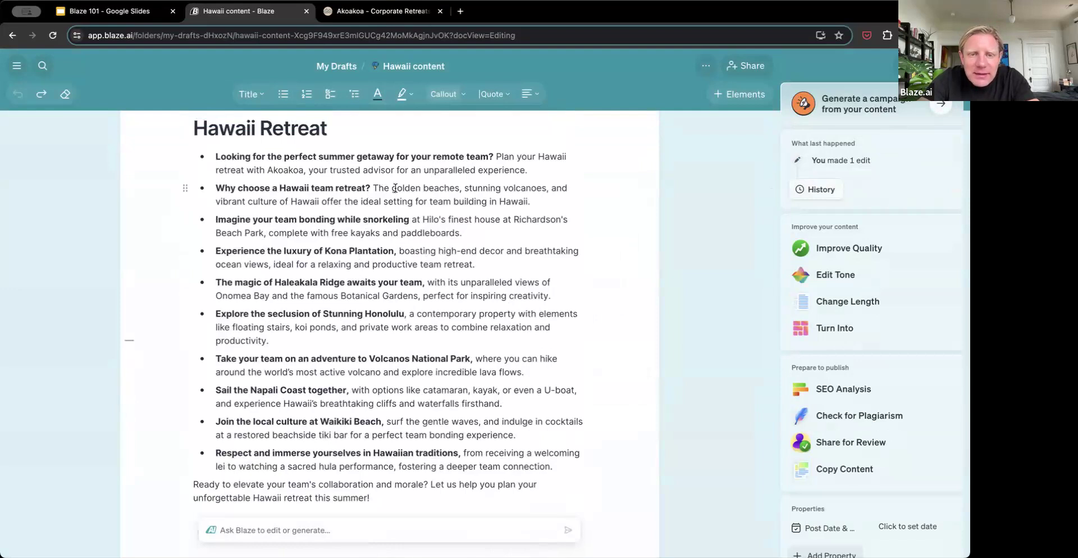
triple_click(530, 200)
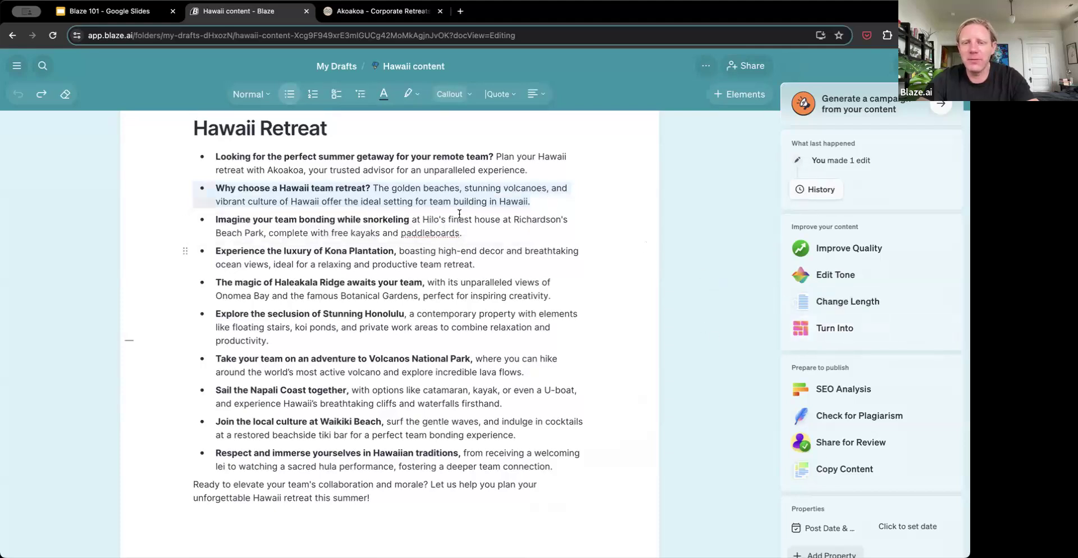
left_click(820, 331)
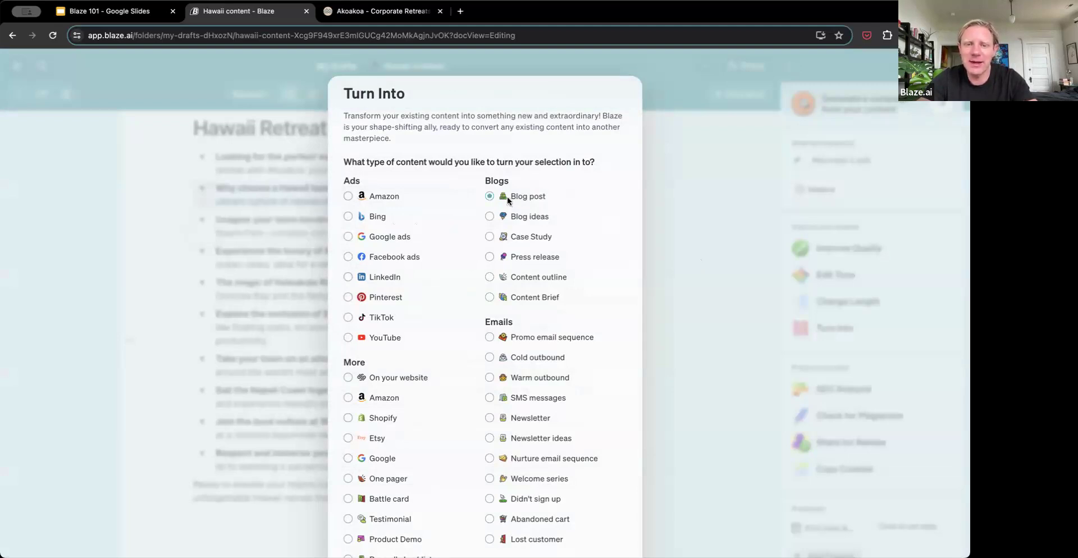
scroll(578, 254, "down", 10)
left_click(607, 510)
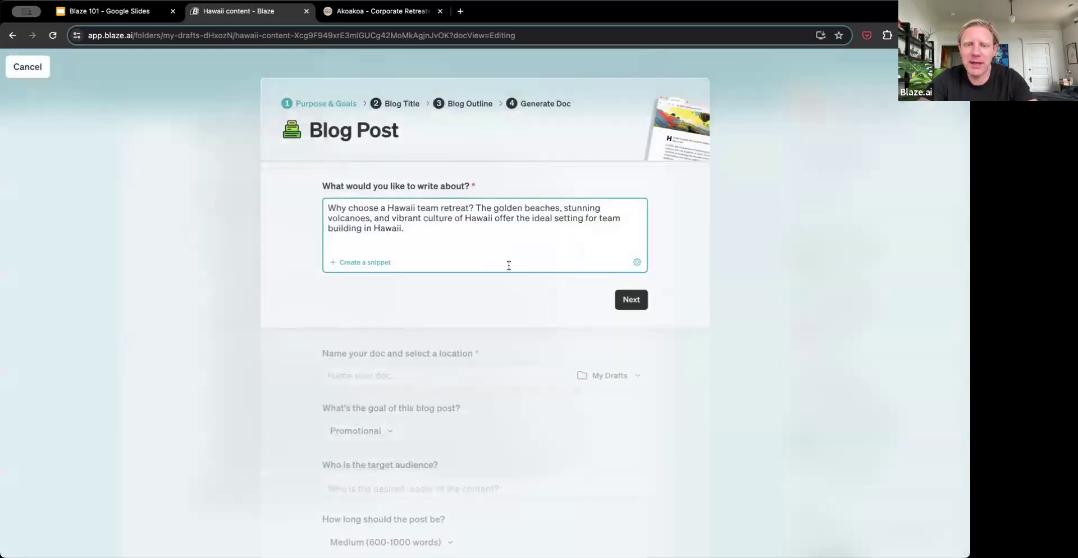
Trim the blog post description to "Why choose a Hawaii team retreat", removing the question mark and the sentence about beaches, volcanoes and culture.
scroll(537, 360, "down", 5)
scroll(536, 359, "up", 5)
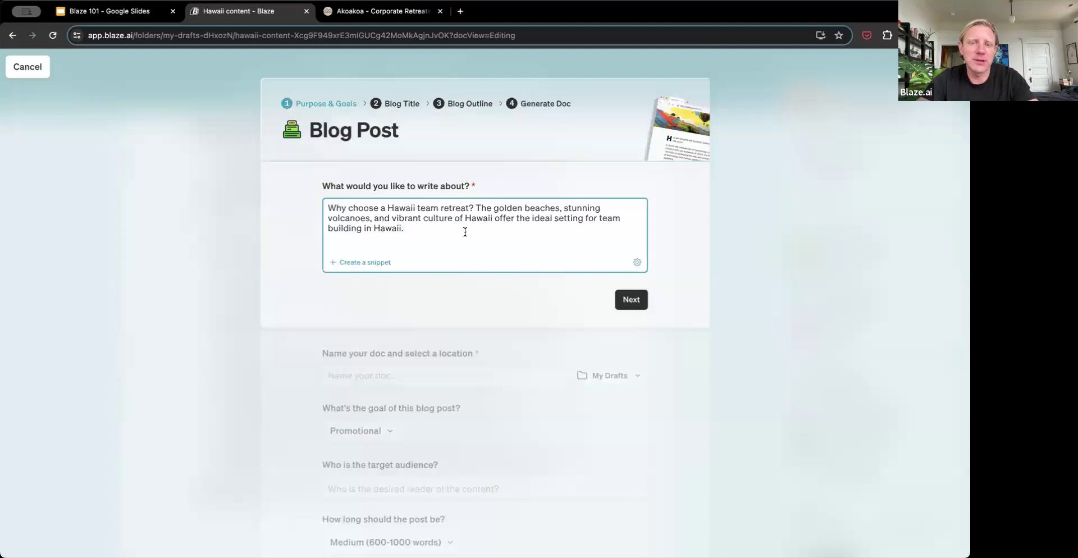
triple_click(452, 210)
left_click(471, 230)
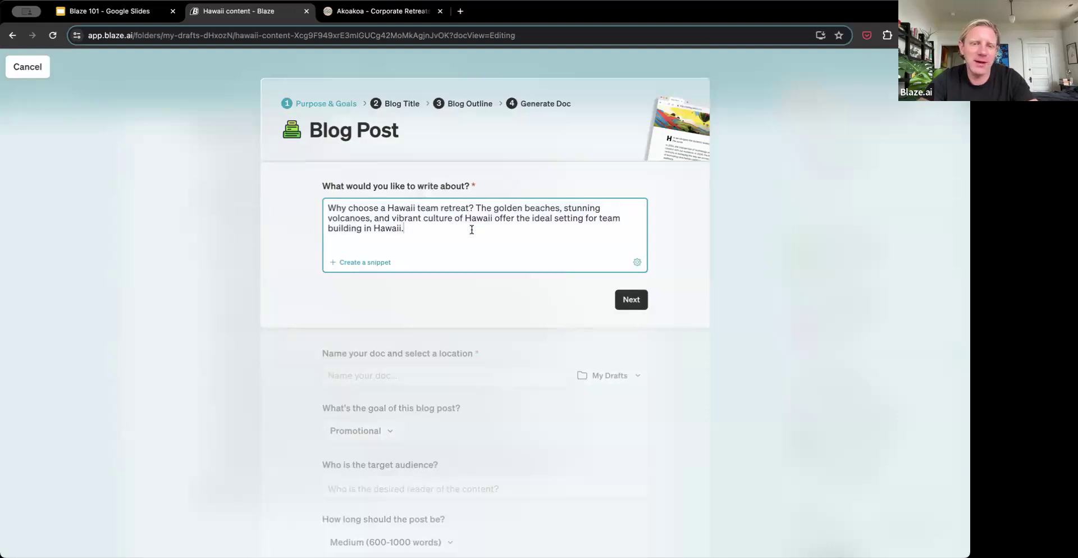
left_click_drag(472, 229, 476, 209)
left_click(476, 208)
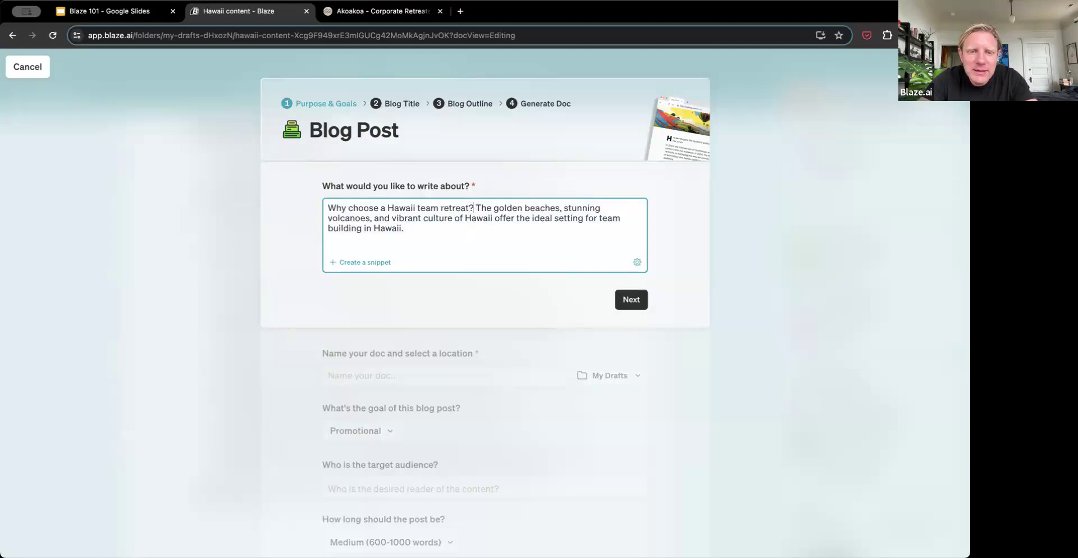
key("shift+super+Down")
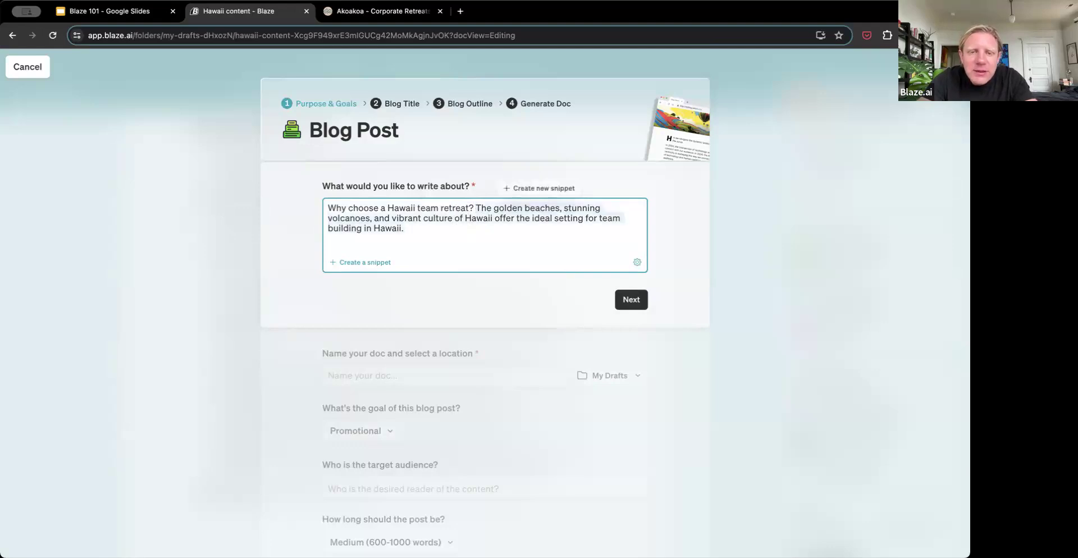
key("BackSpace")
key("BackSpace")
key("BackSpace")
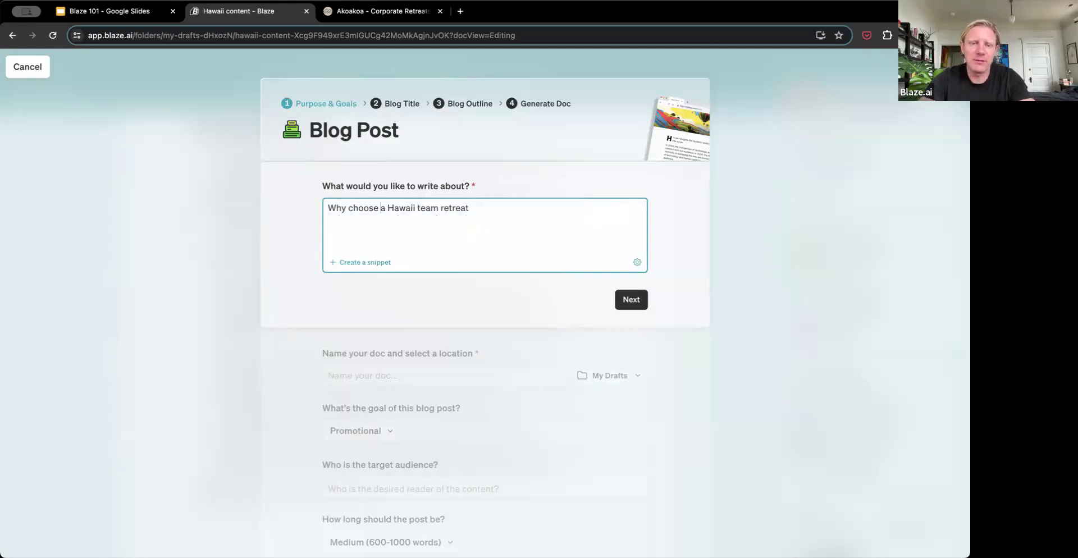
Reword the blog post description as "Why remote teams should choose Hawaii for their company retreat" and continue to the remaining settings.
type("remote teams sho")
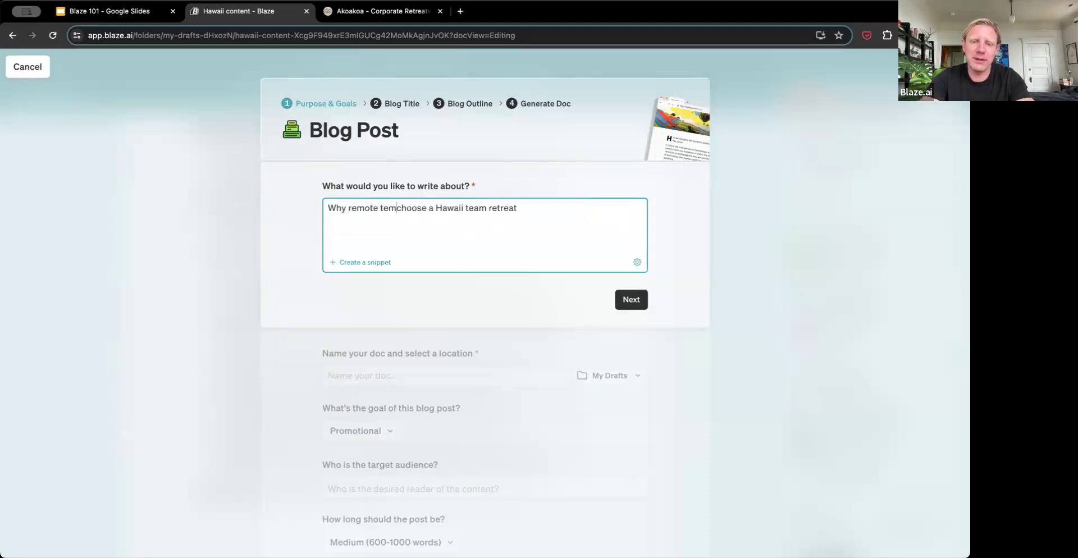
type("uld")
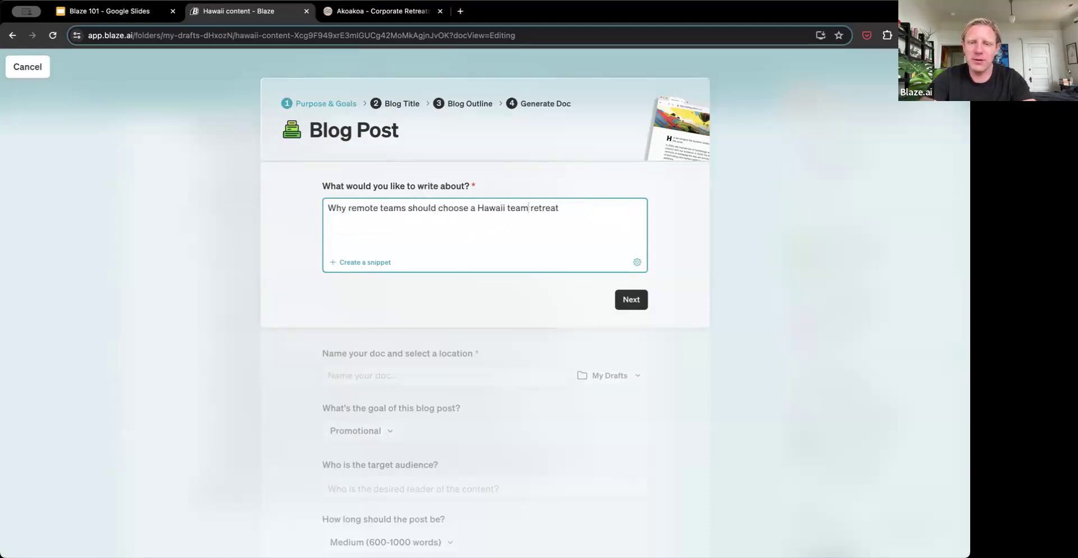
key("BackSpace")
key("BackSpace")
key("BackSpace")
key("BackSpace")
type("company")
key("alt+Left")
key("alt+Left")
key("alt+shift+Left")
key("BackSpace")
key("BackSpace")
key("alt+Right")
type("for their")
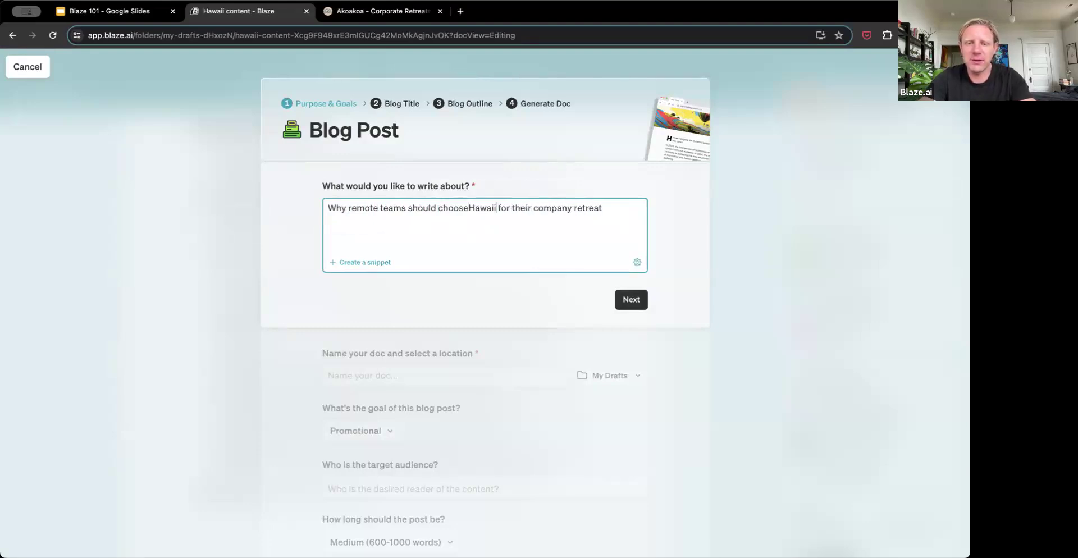
left_click(469, 208)
left_click(638, 298)
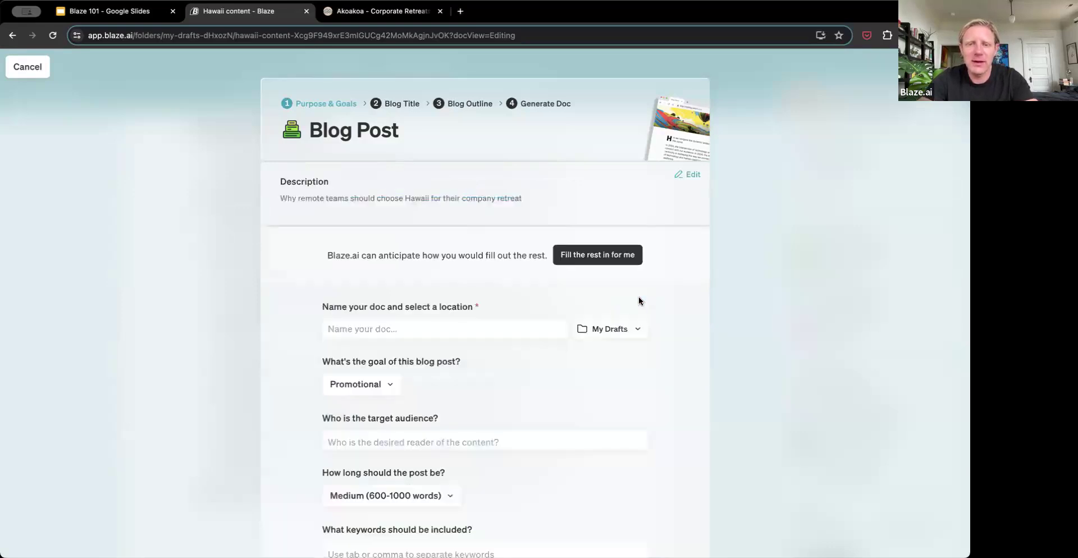
Have Blaze fill in the rest of the blog post's settings automatically.
left_click(598, 257)
scroll(644, 281, "down", 2)
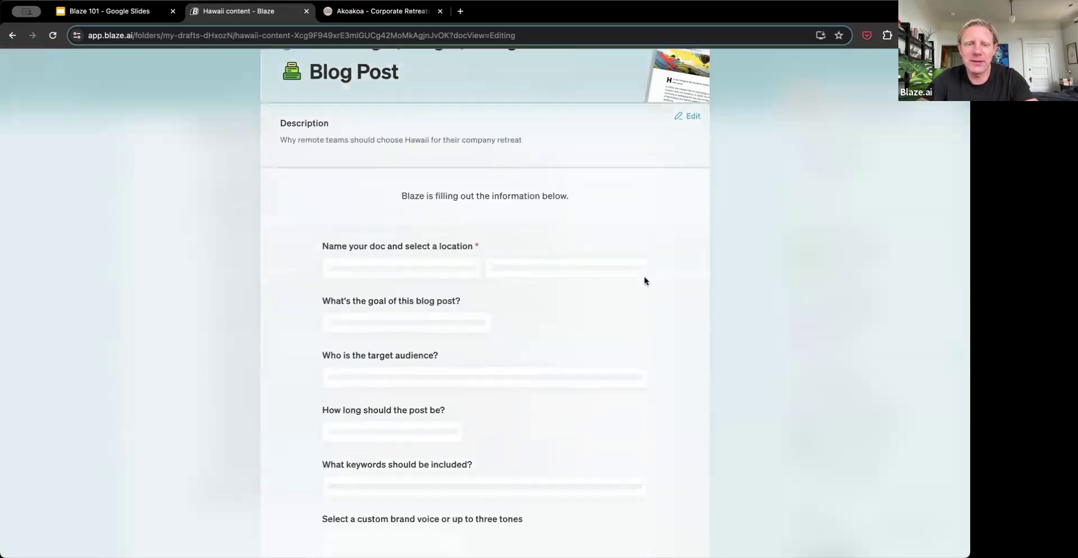
scroll(644, 281, "up", 2)
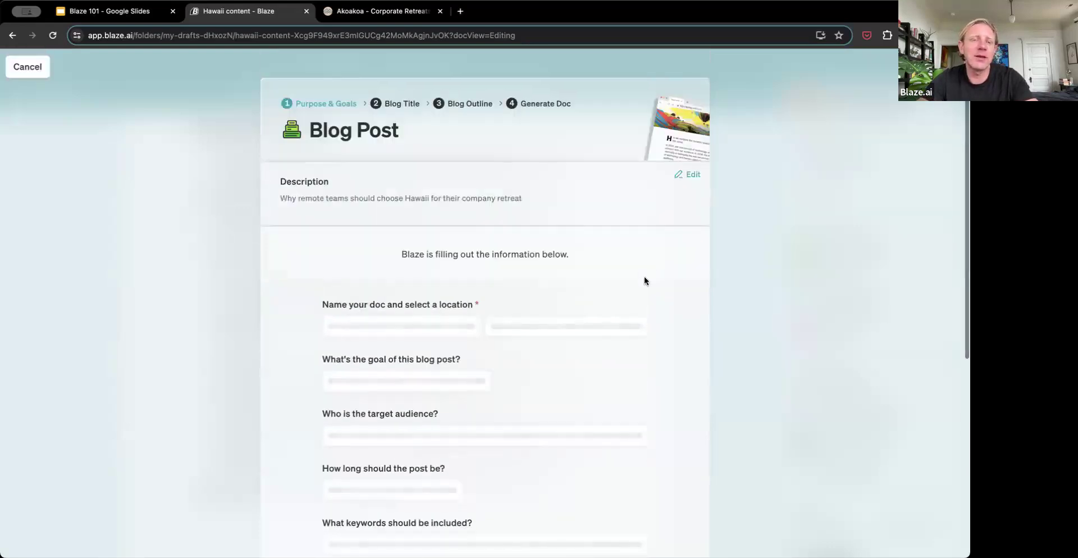
scroll(644, 281, "down", 1)
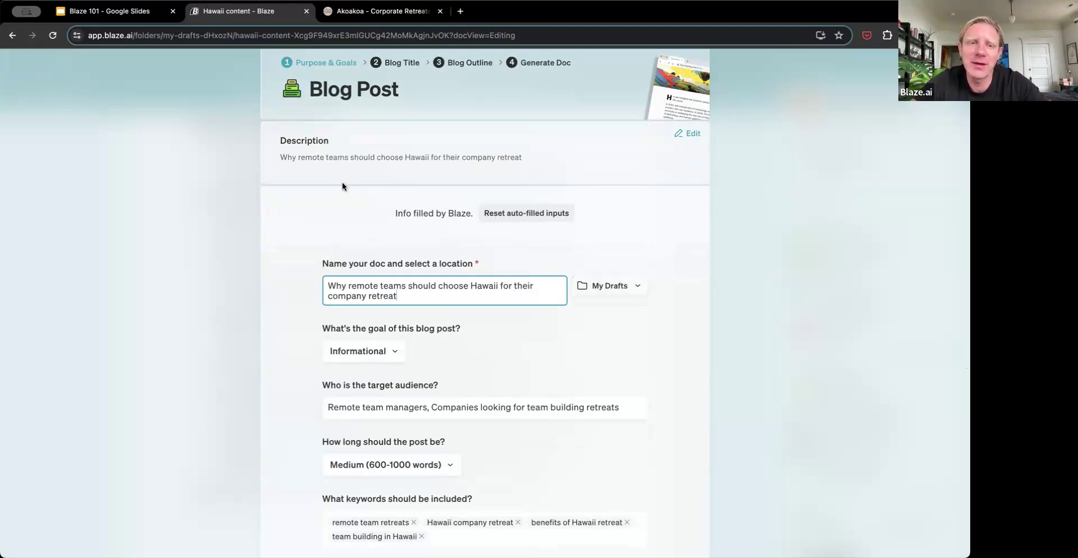
Name the blog post document "Hawaii Remote Team Retreats".
scroll(401, 287, "down", 1)
scroll(400, 288, "down", 3)
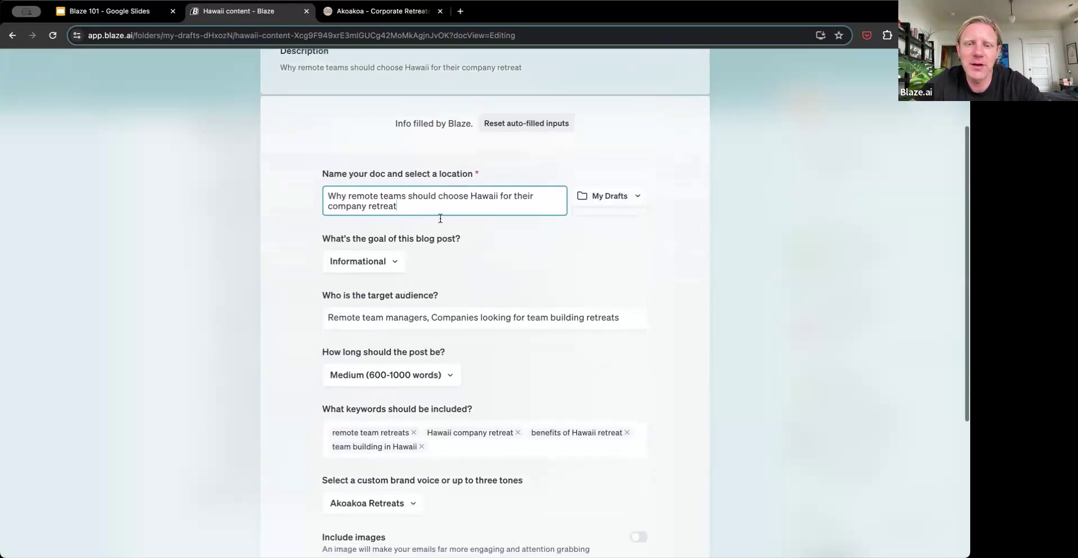
key("super+a")
type("Hawaii Ret")
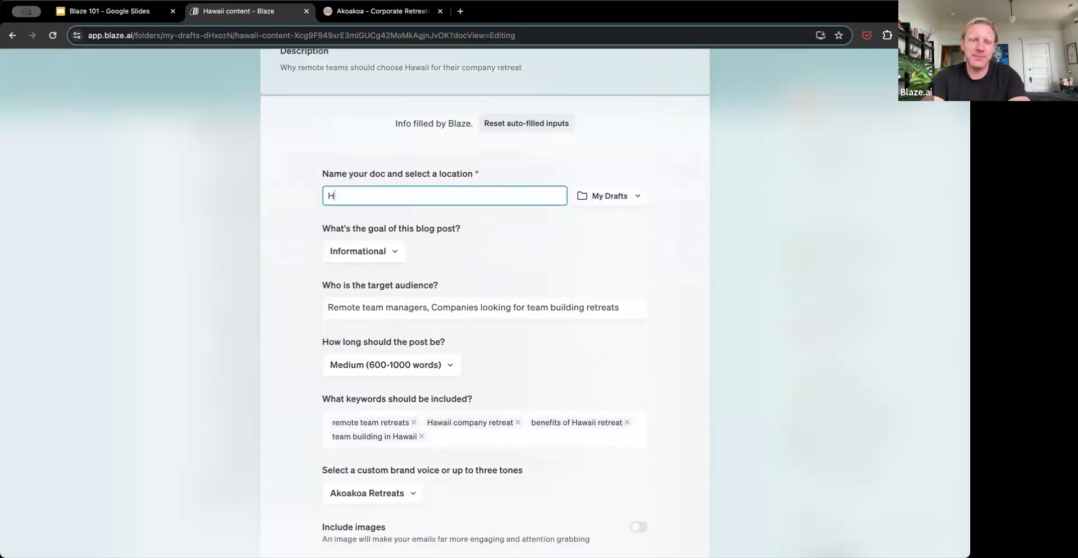
key("BackSpace")
key("BackSpace")
type("emote ")
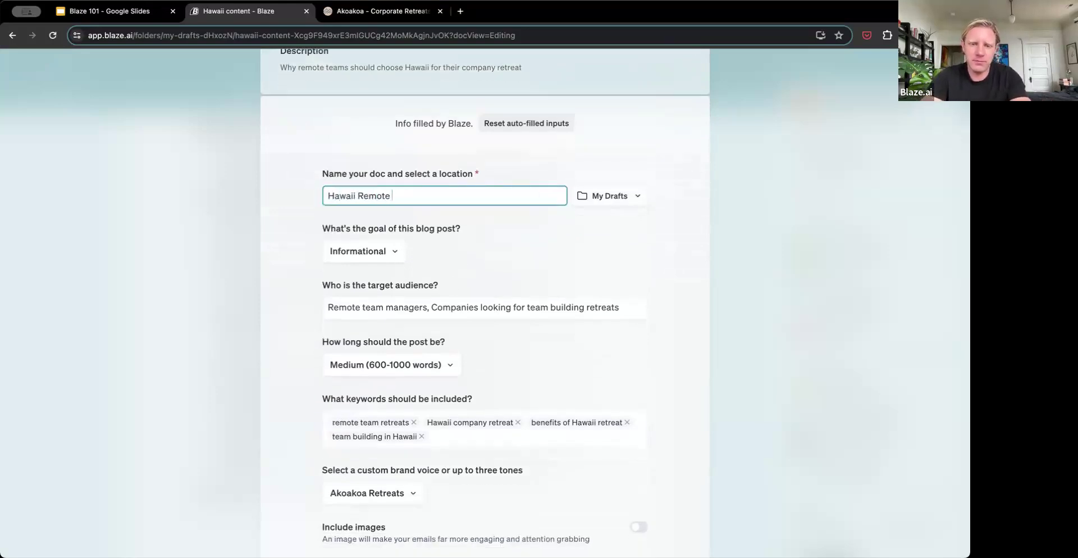
type("Team Retreats")
Create a new project called "Hawaii Content" as the blog post's save location.
left_click(611, 197)
left_click(619, 279)
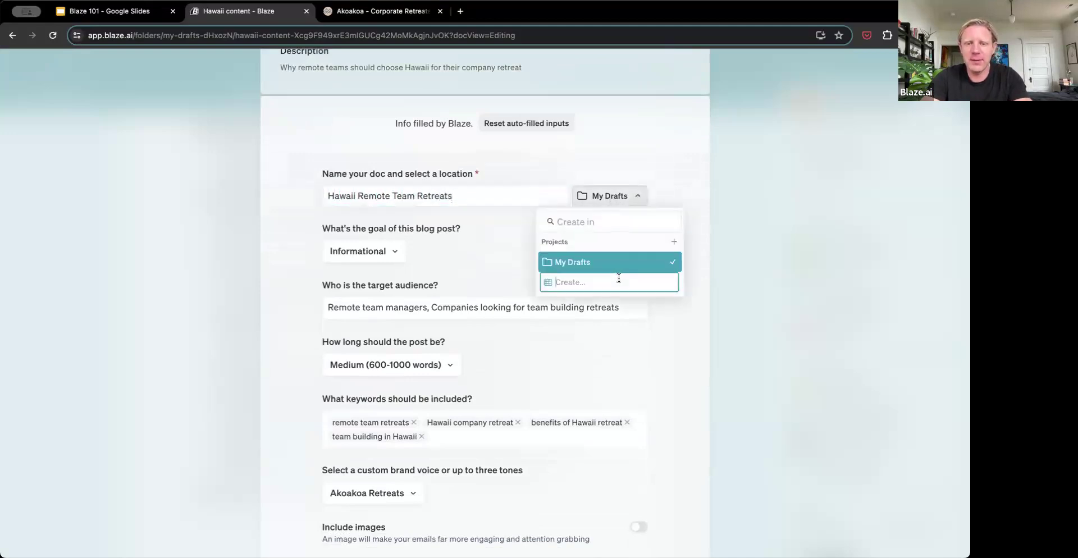
type("Hawaii Cotnent")
key("BackSpace")
key("BackSpace")
key("BackSpace")
key("BackSpace")
key("BackSpace")
type("ntent")
key("Return")
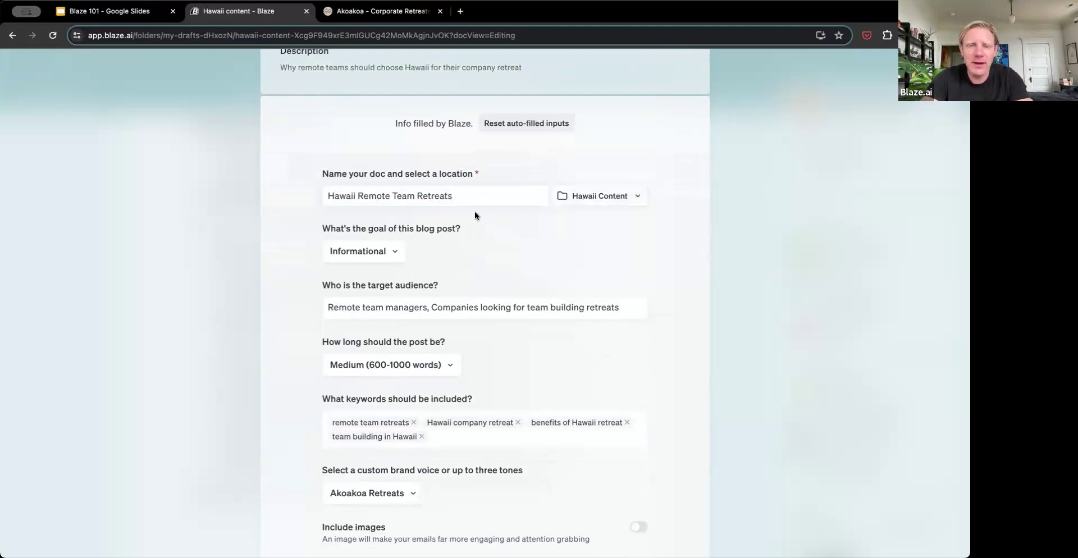
Keep the blog post's goal as Informational and its length as Medium (600-1000 words).
scroll(416, 256, "down", 3)
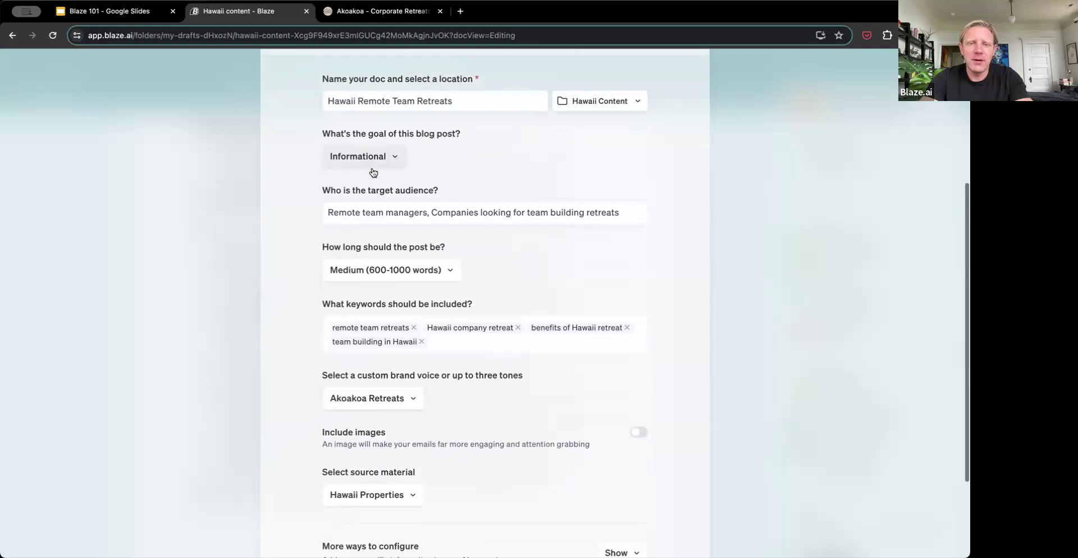
left_click(369, 155)
left_click(402, 154)
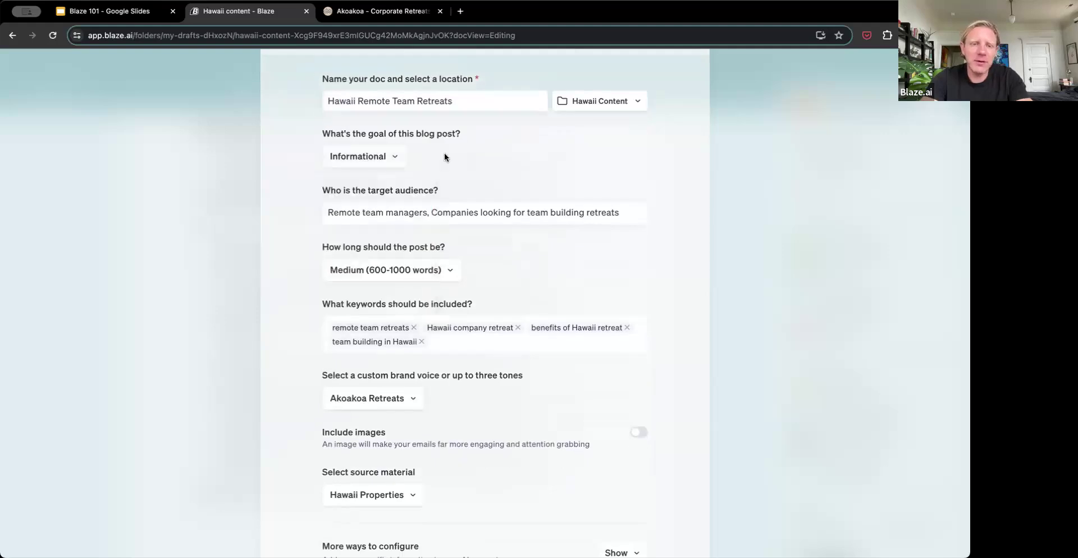
scroll(445, 168, "down", 2)
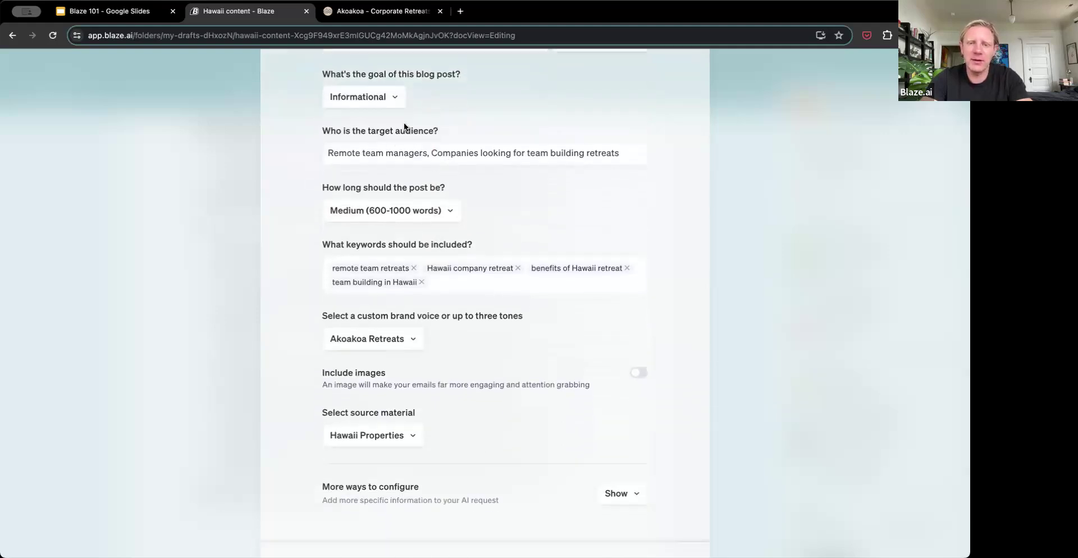
left_click(409, 211)
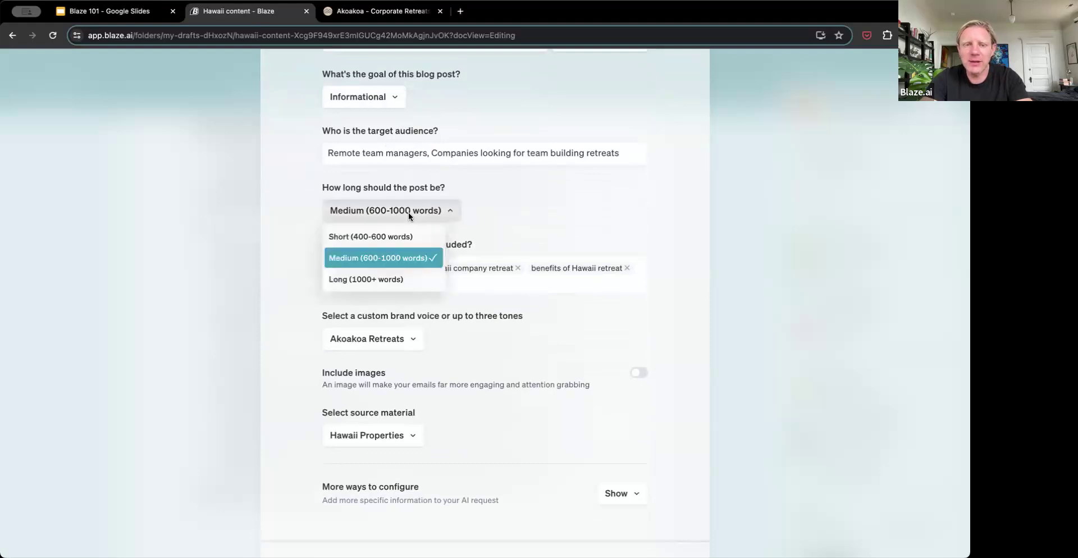
left_click(387, 257)
Include images in the blog post and generate title suggestions in English.
scroll(412, 277, "down", 1)
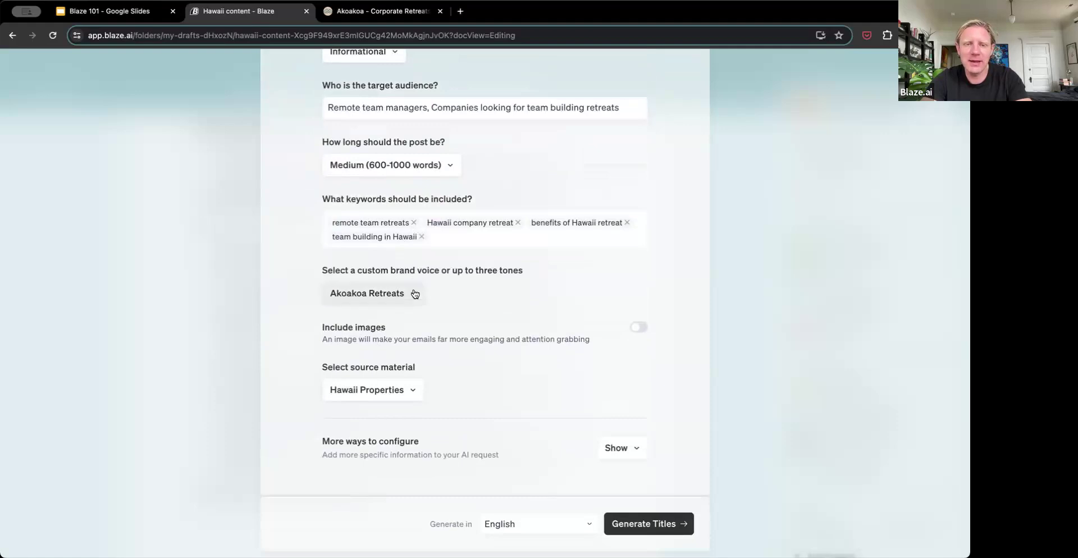
scroll(448, 354, "down", 1)
left_click(638, 306)
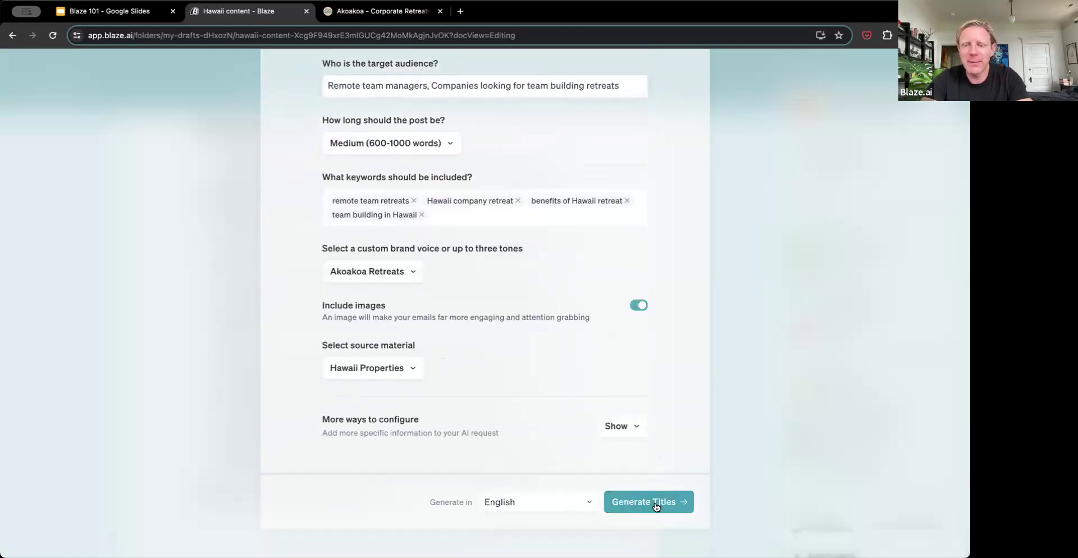
left_click(655, 506)
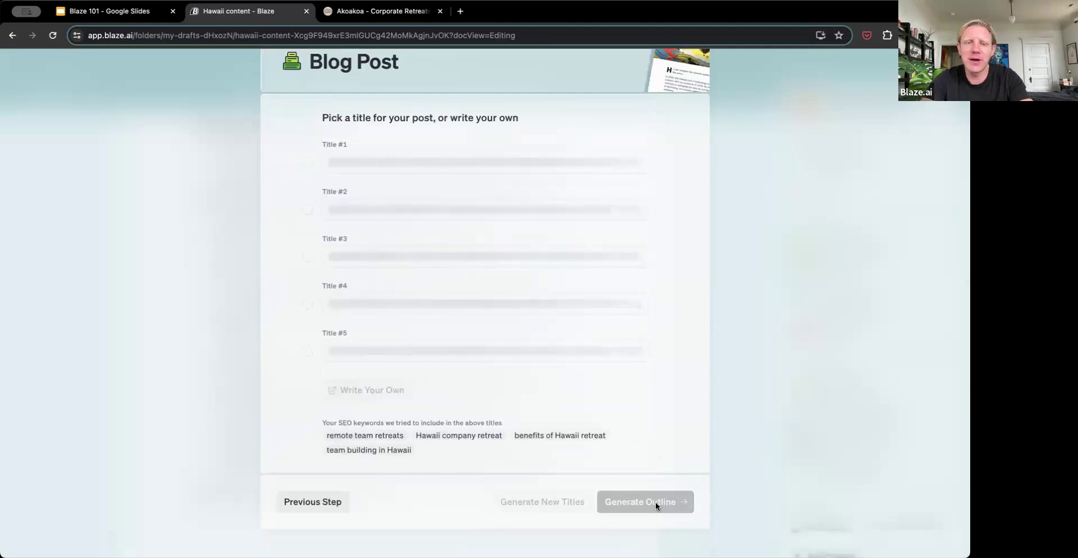
Choose "Why Team Building in Hawaii is Perfect for Remote Teams" as the blog post's title.
scroll(655, 506, "up", 3)
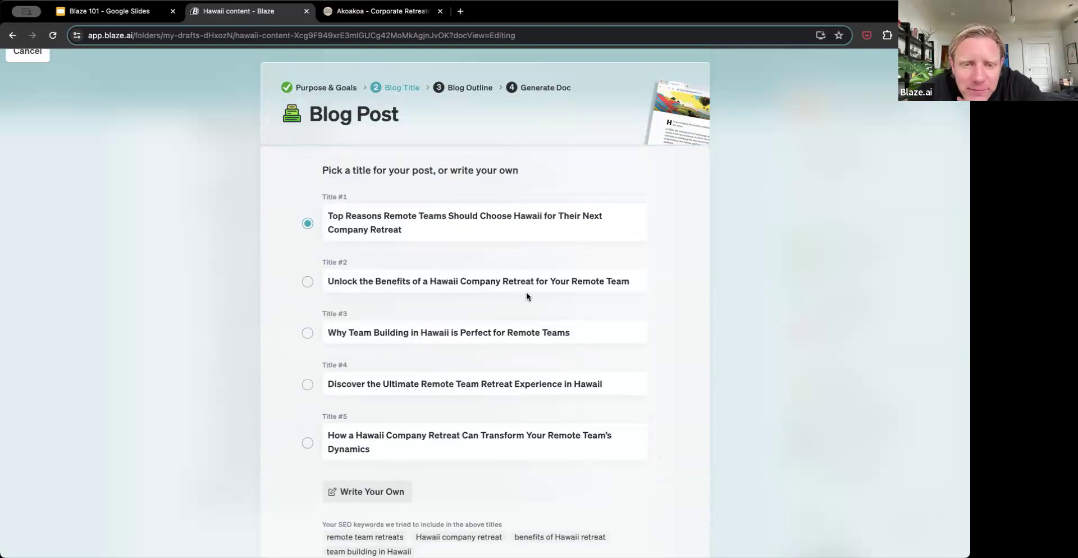
left_click(309, 335)
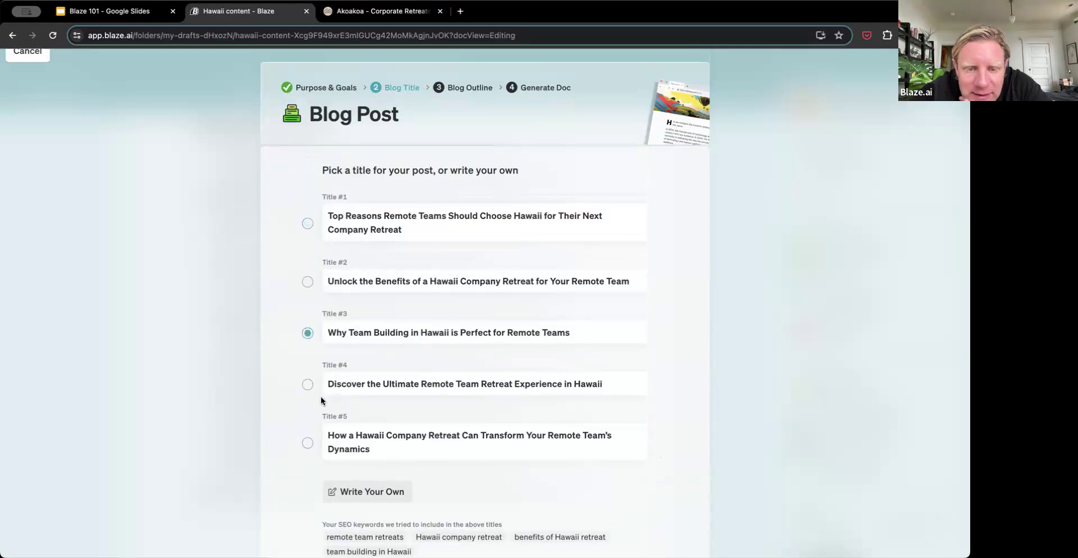
scroll(326, 407, "down", 1)
scroll(326, 408, "down", 3)
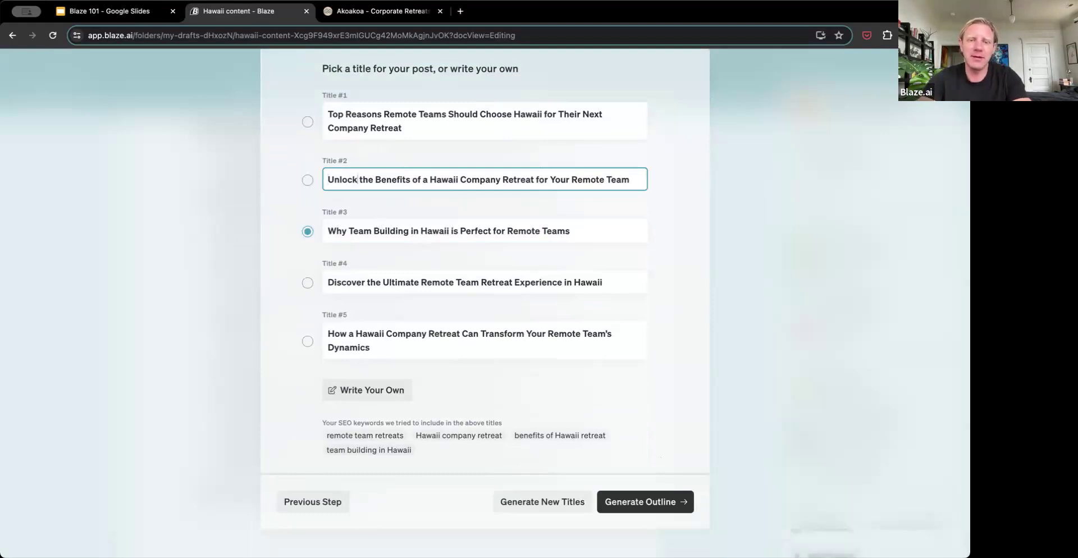
Remove the word "Company" from the second title suggestion, and generate the outline for the chosen title.
double_click(471, 179)
key("BackSpace")
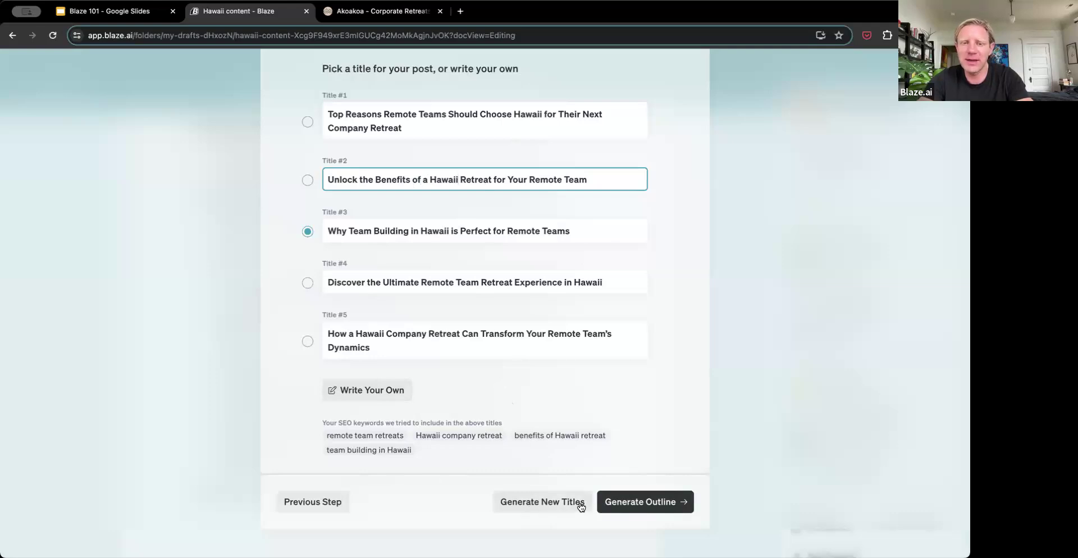
left_click(652, 235)
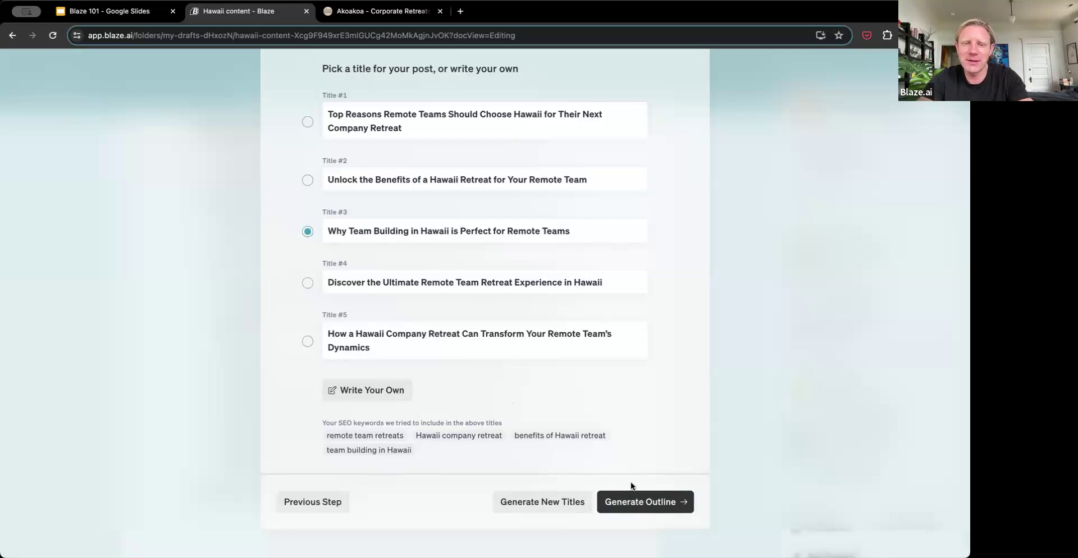
left_click(637, 501)
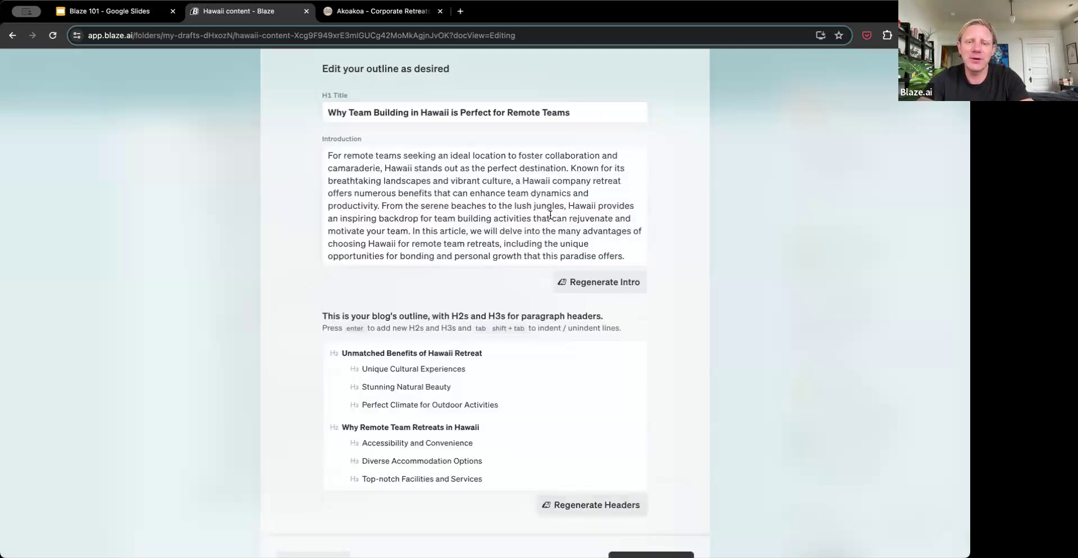
Regenerate the introduction in the blog outline, keep the suggested headers, and generate the post.
left_click(550, 215)
left_click(523, 411)
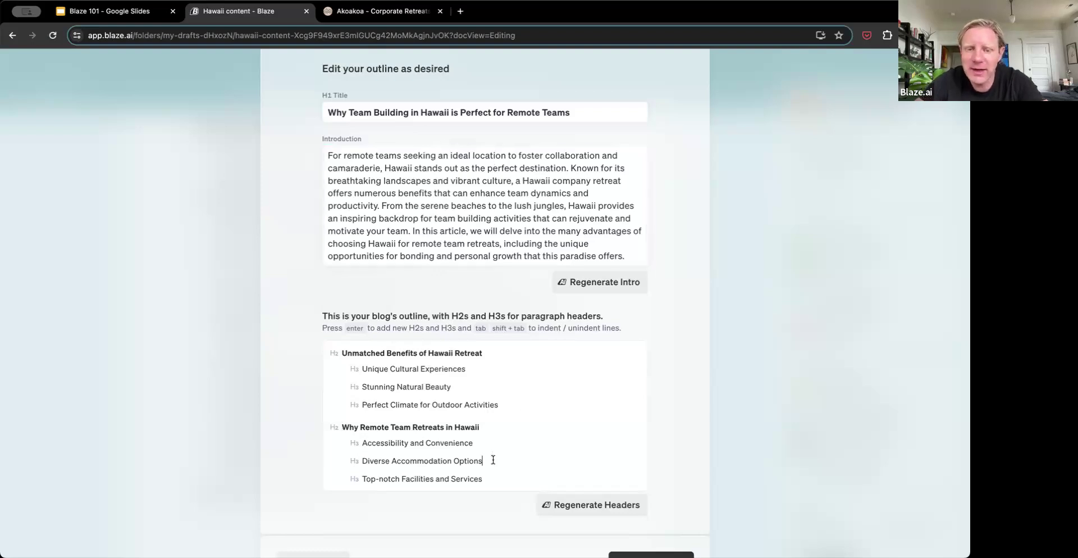
left_click(611, 281)
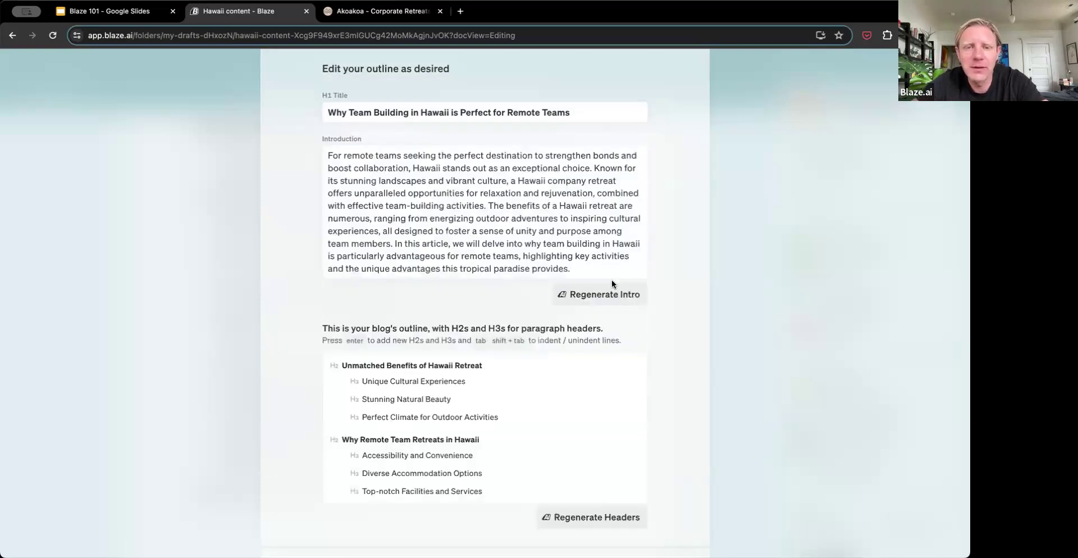
left_click(586, 171)
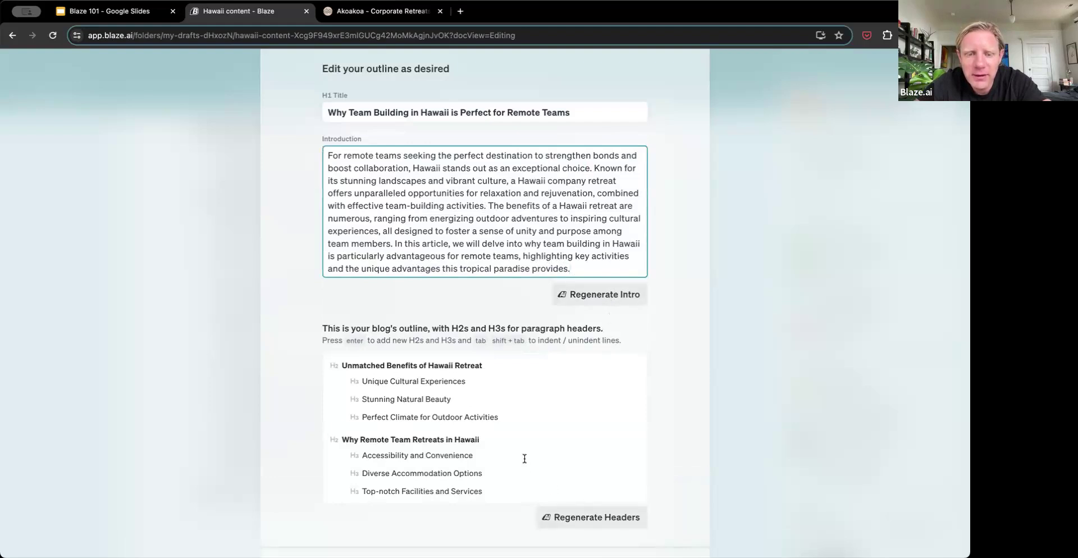
scroll(383, 393, "down", 3)
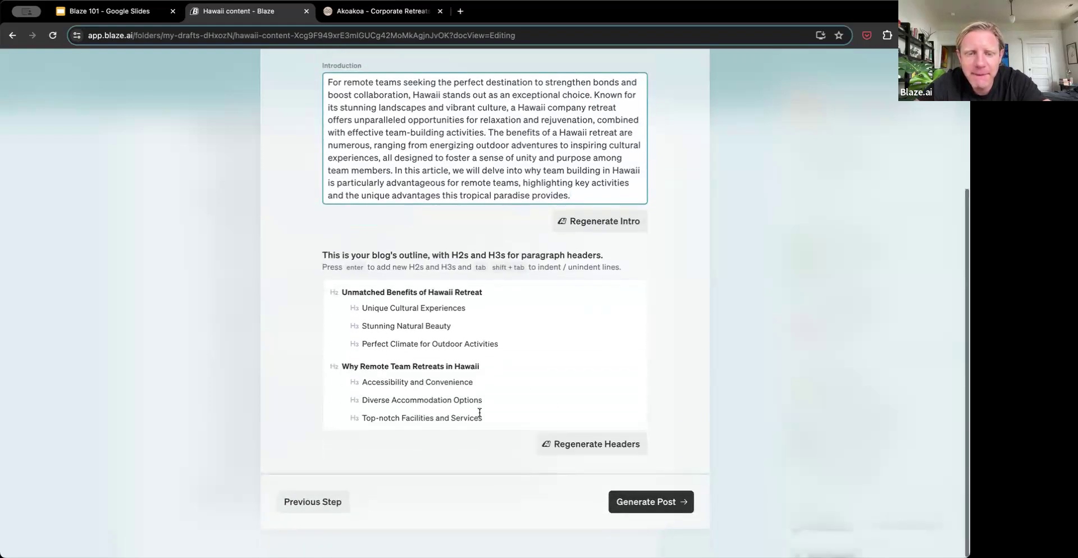
left_click(663, 507)
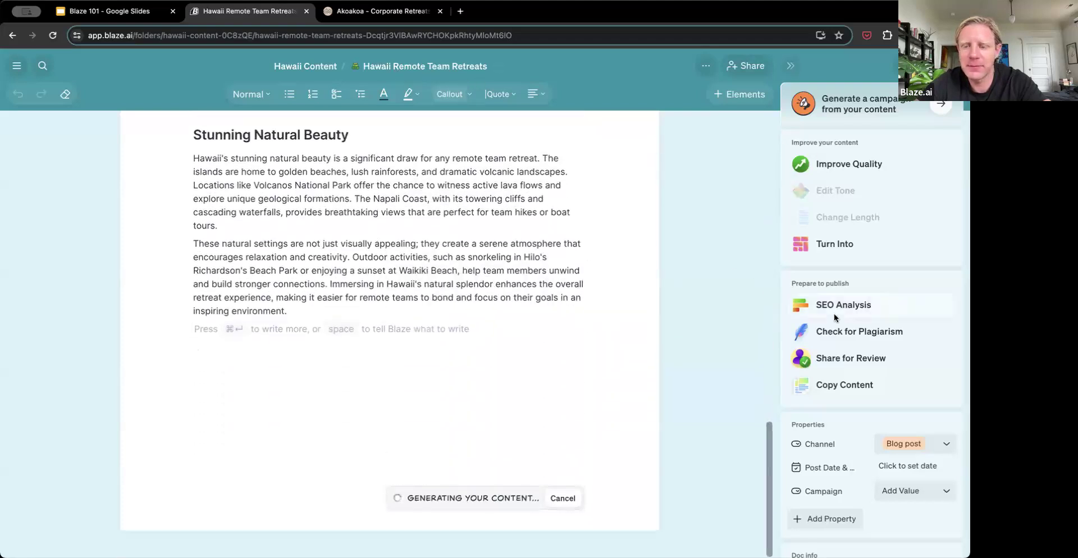
Read through the blog post's sections and the available content tools while the text is being generated.
scroll(833, 313, "down", 10)
scroll(834, 313, "up", 10)
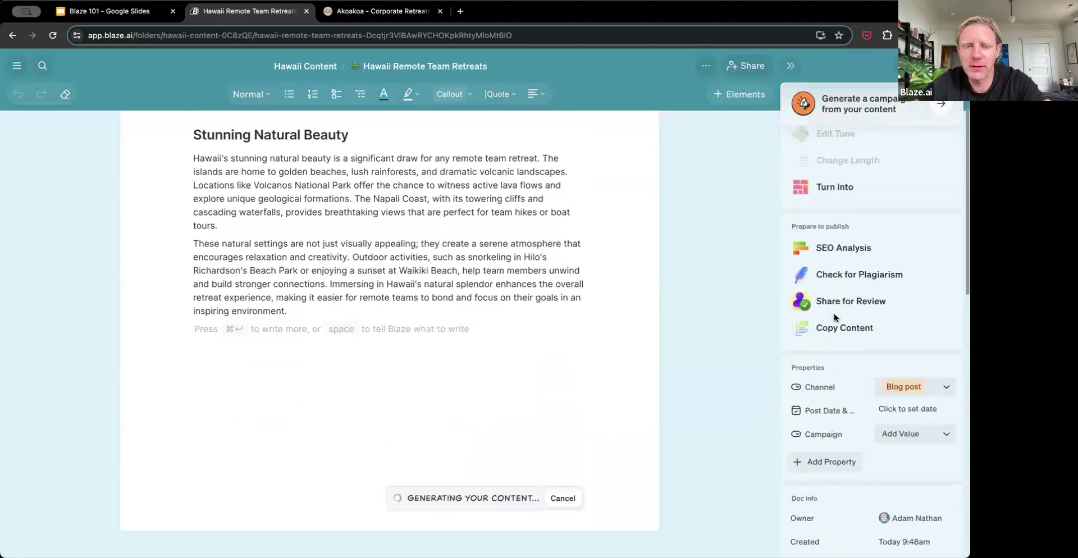
scroll(335, 364, "up", 15)
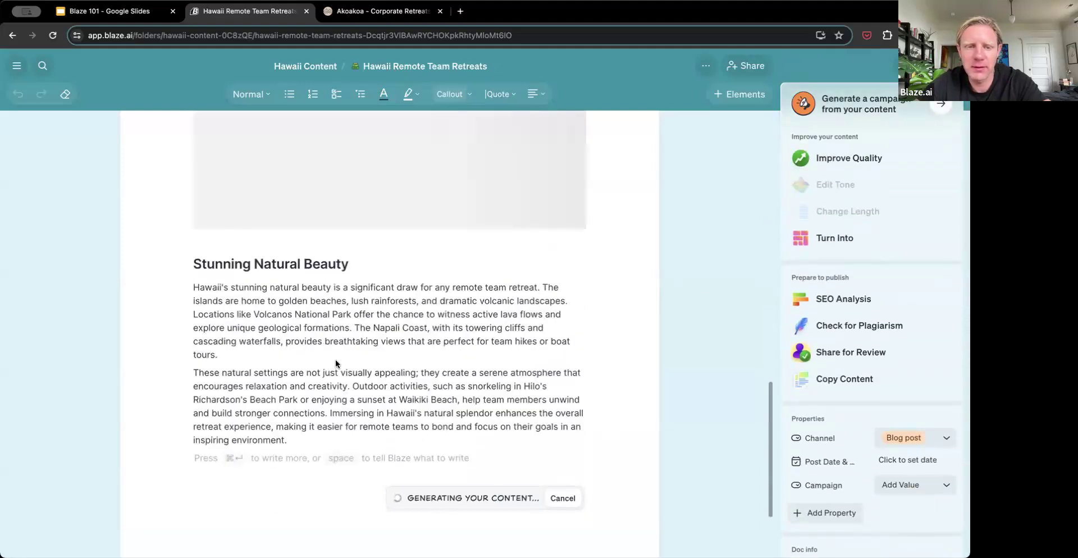
scroll(336, 362, "down", 20)
scroll(335, 362, "up", 15)
scroll(336, 363, "down", 6)
scroll(336, 364, "down", 10)
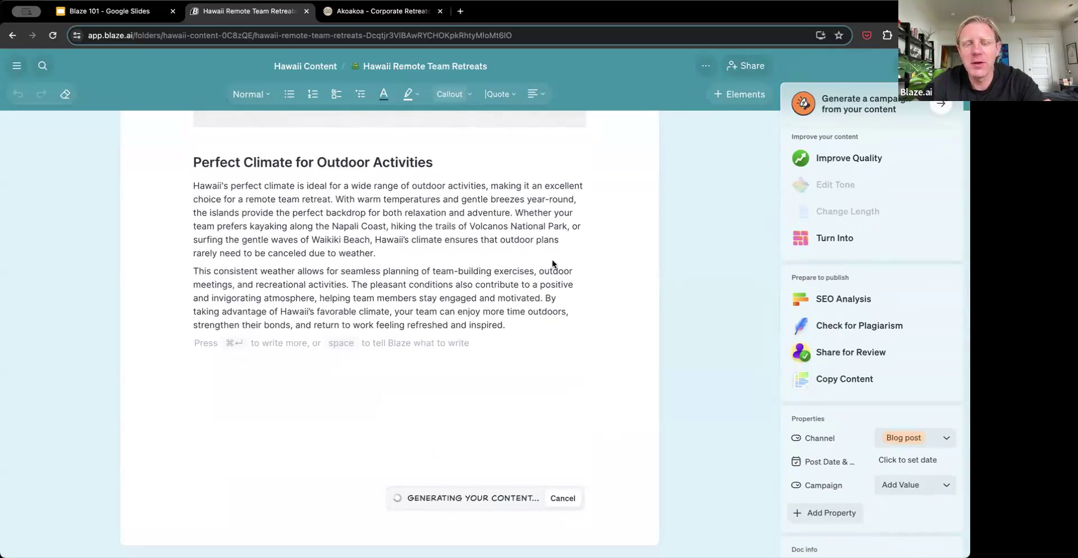
scroll(440, 305, "up", 15)
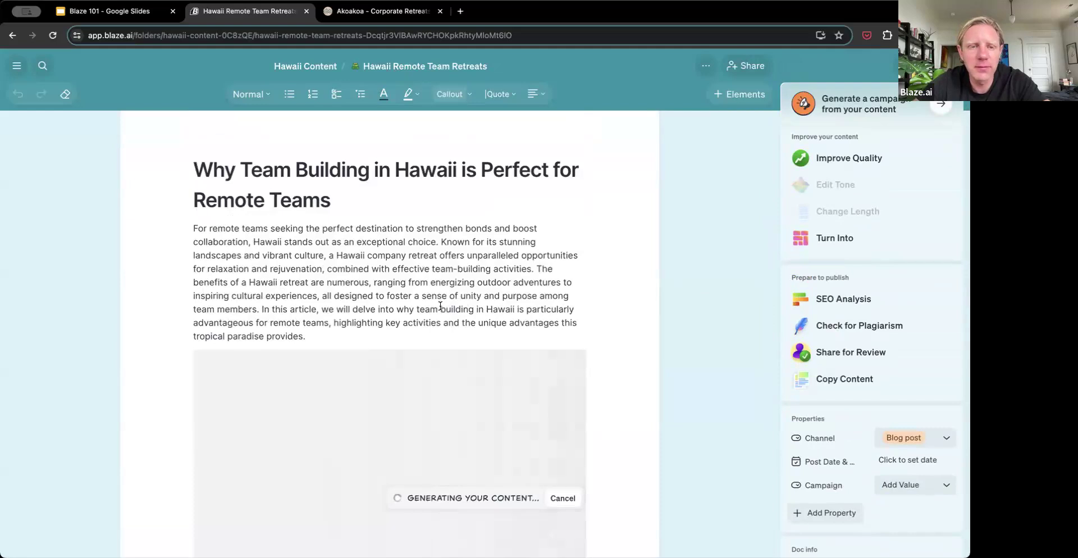
scroll(440, 305, "down", 10)
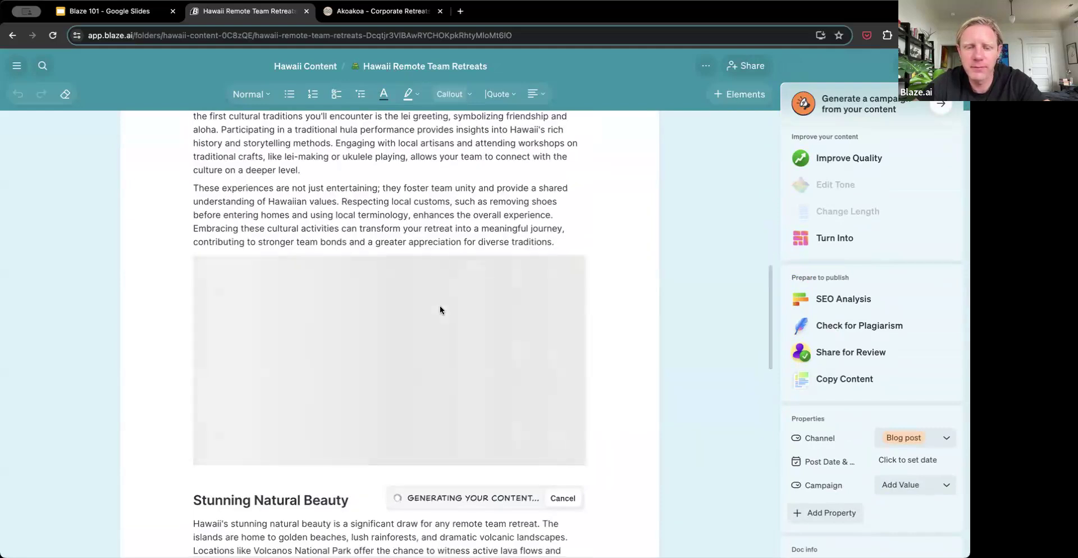
scroll(439, 309, "down", 10)
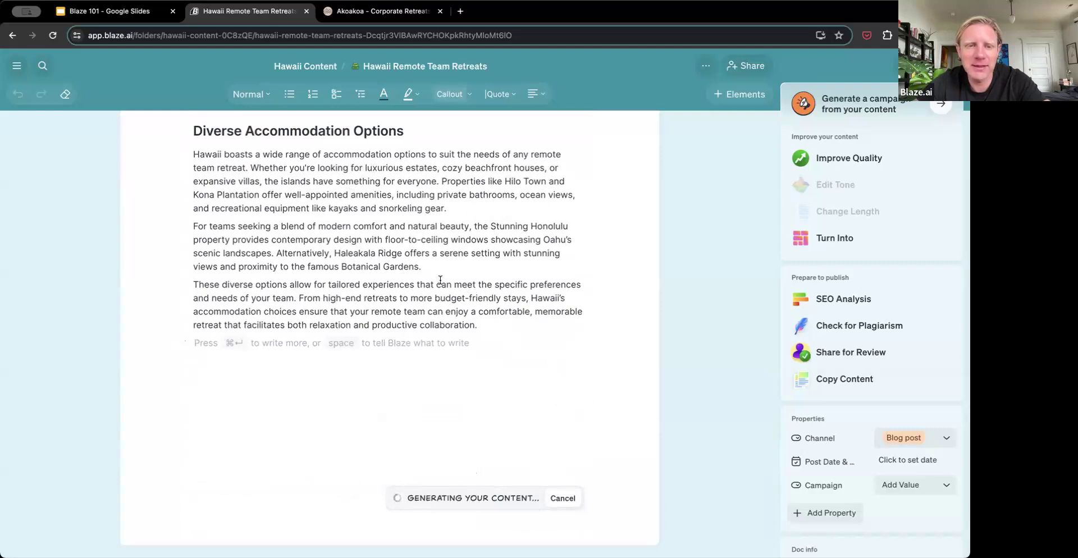
Switch to the Akoakoa website and look through the properties on its Hawaii destination page.
left_click(381, 11)
mouse_move(748, 86)
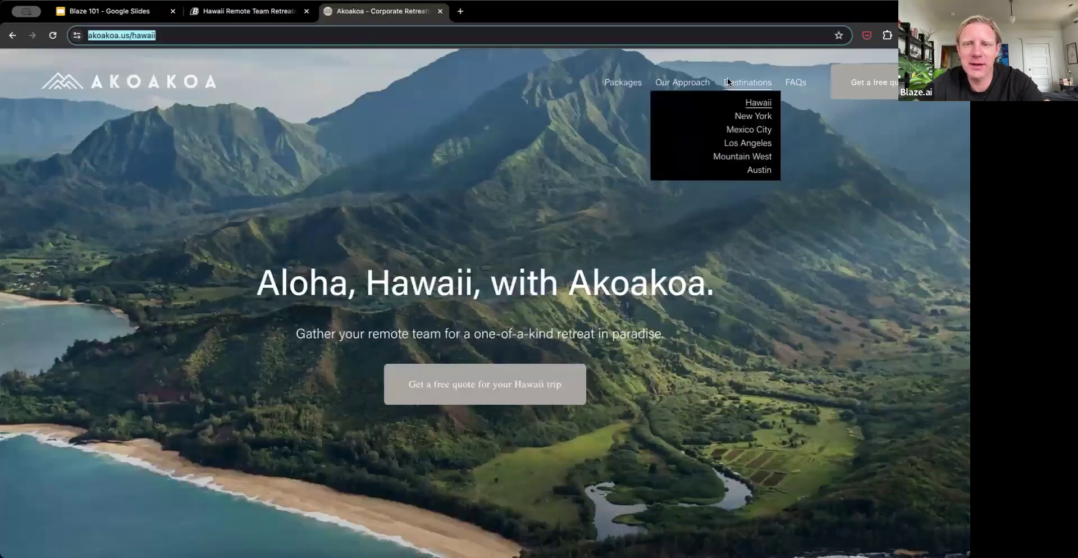
left_click(752, 104)
scroll(736, 190, "down", 10)
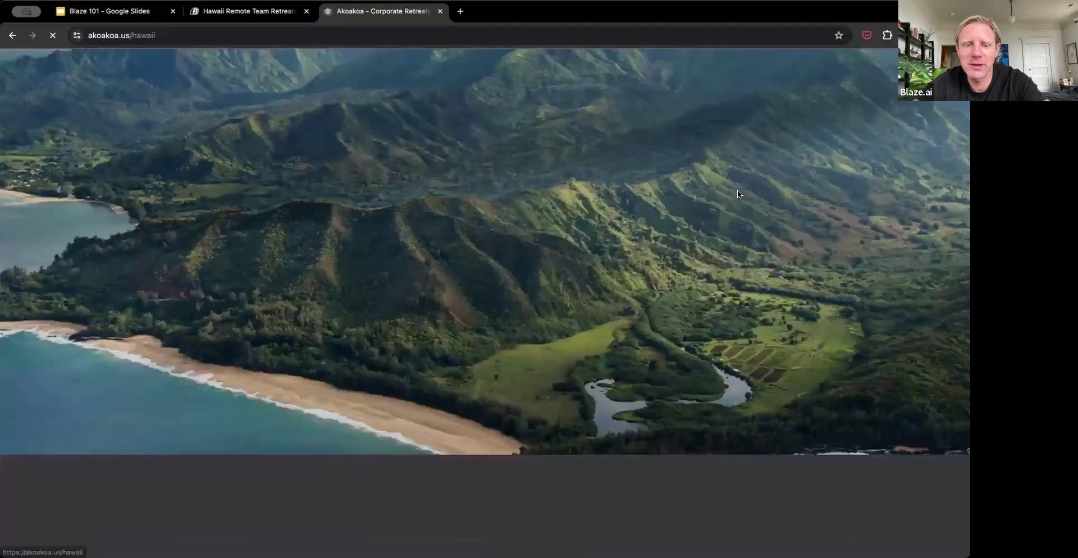
scroll(574, 268, "down", 10)
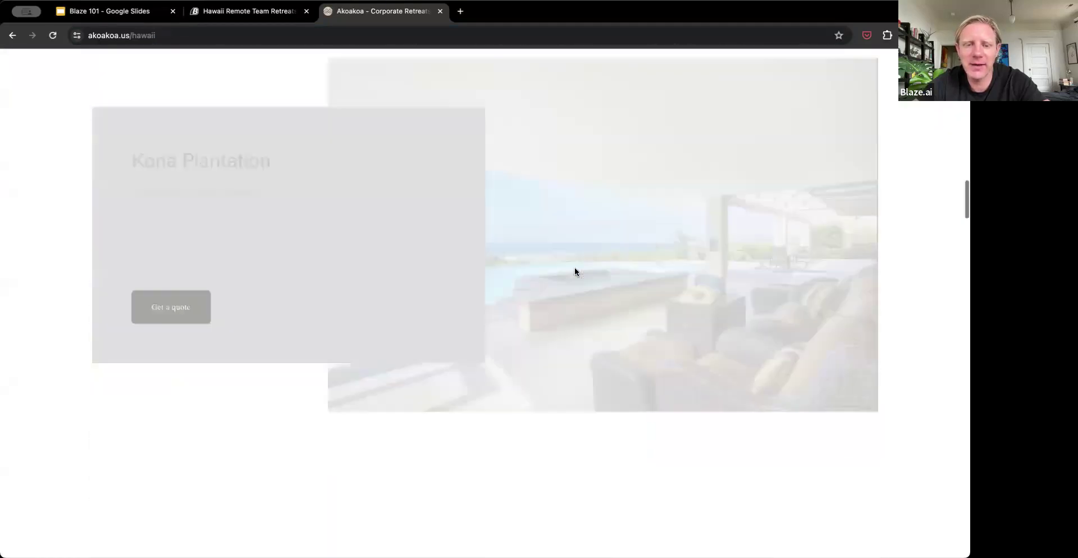
scroll(456, 346, "down", 10)
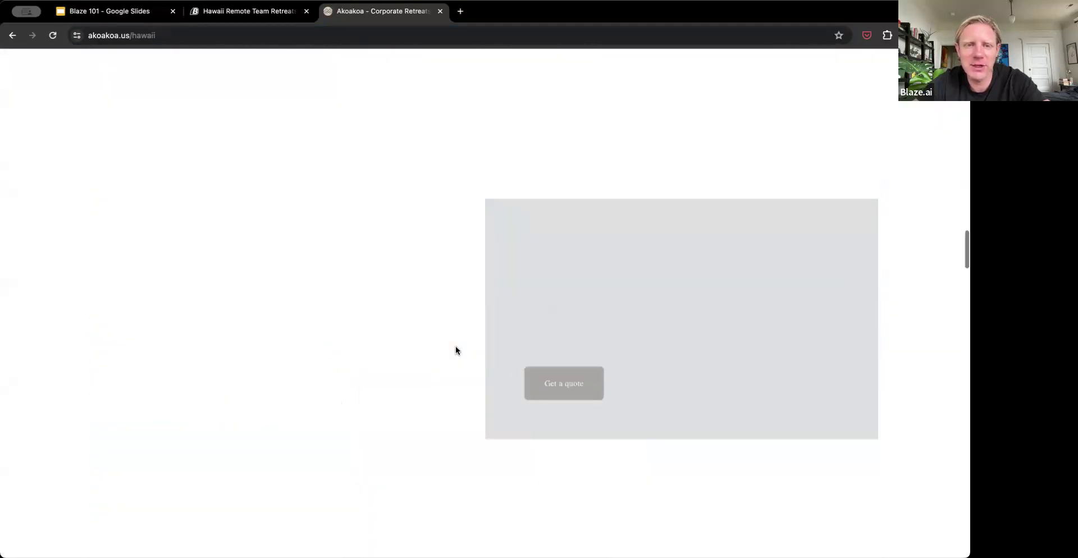
Return to the Blaze document and review the blog post's text, headings and images from beginning to end.
left_click(236, 12)
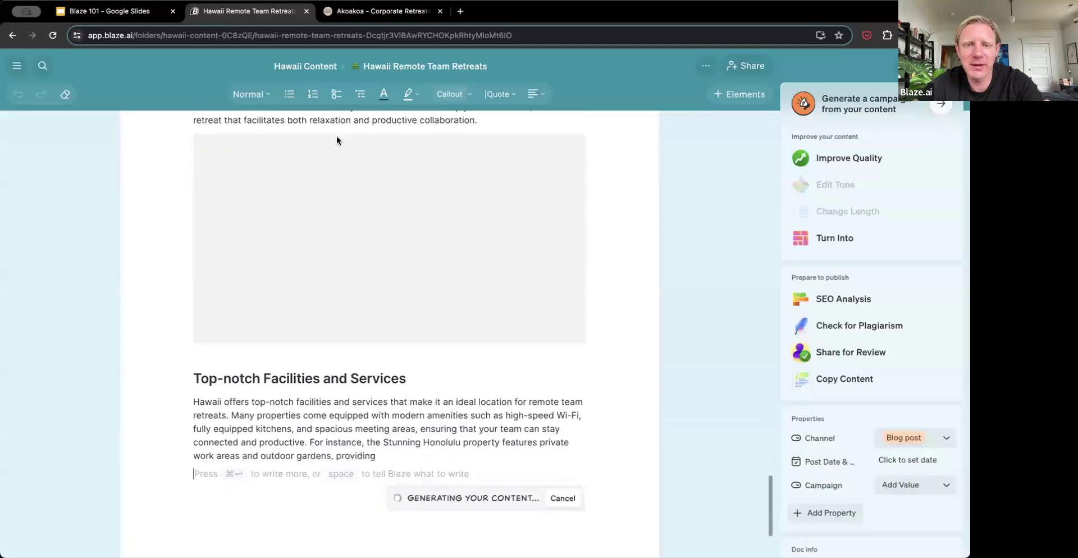
scroll(377, 349, "up", 2)
scroll(376, 345, "up", 3)
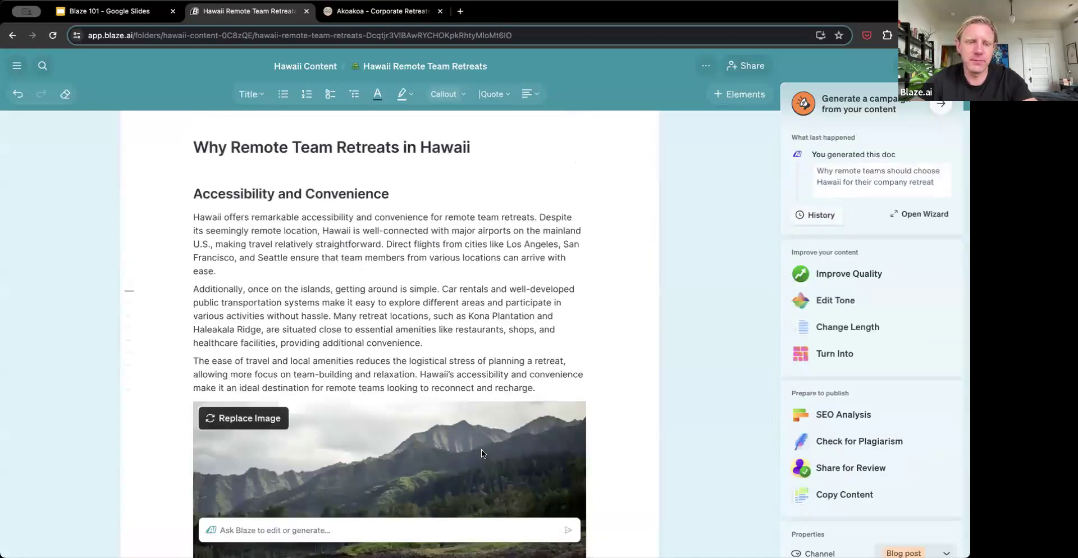
scroll(480, 453, "down", 10)
scroll(481, 453, "up", 7)
scroll(481, 452, "up", 15)
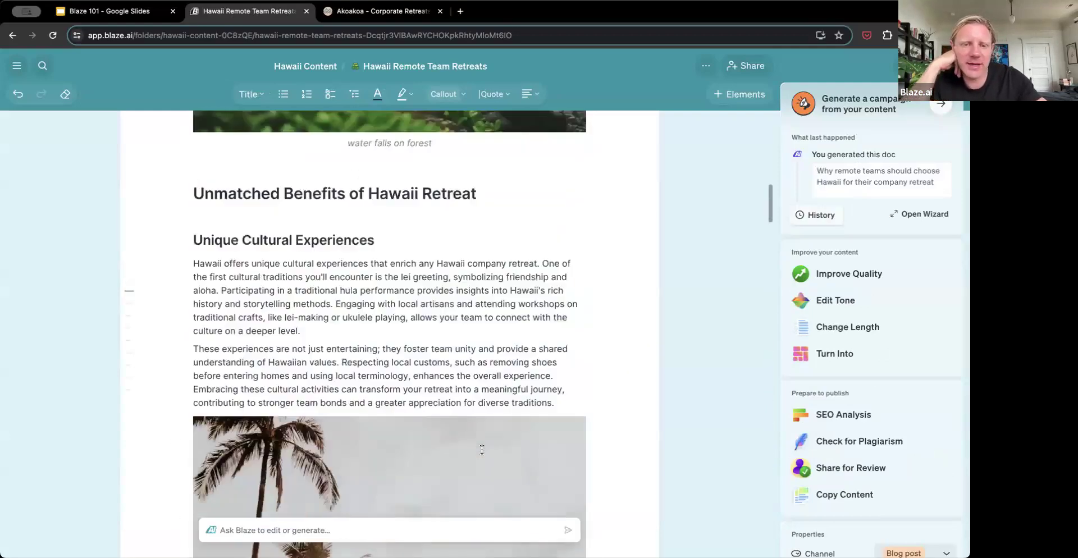
scroll(469, 440, "down", 3)
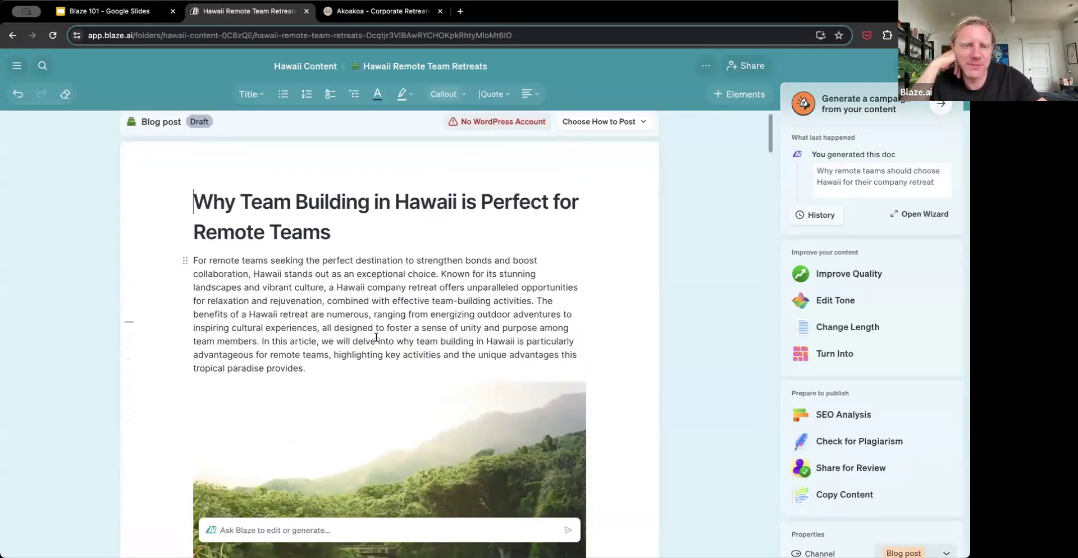
scroll(376, 337, "down", 2)
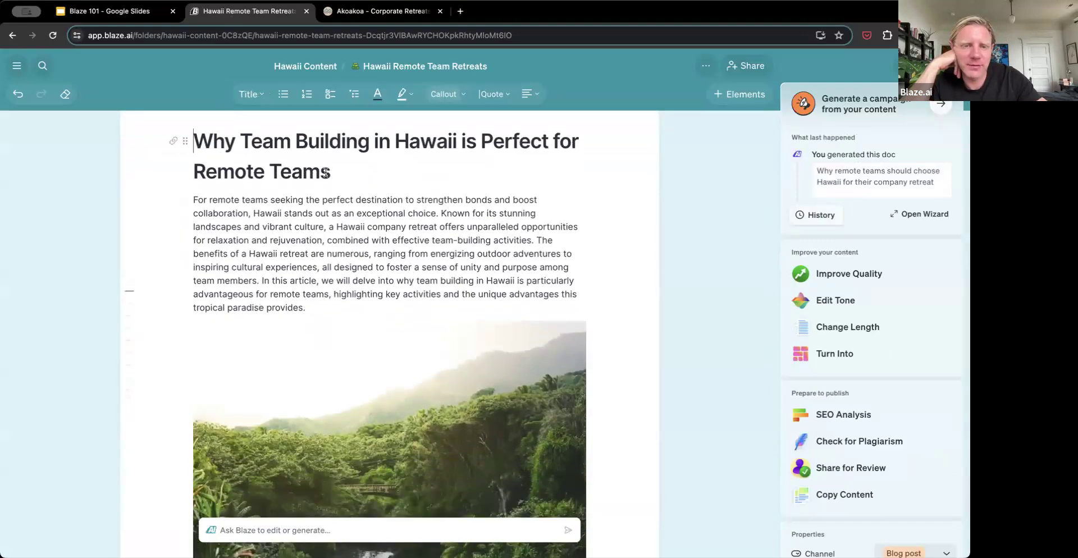
scroll(325, 172, "down", 20)
scroll(325, 176, "up", 6)
scroll(325, 175, "down", 20)
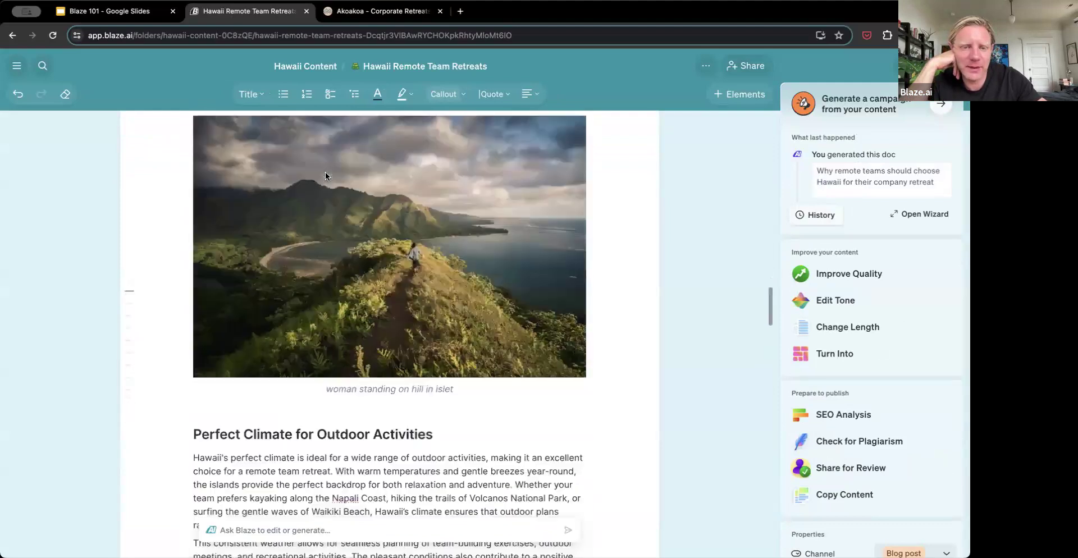
scroll(325, 176, "down", 4)
left_click(376, 284)
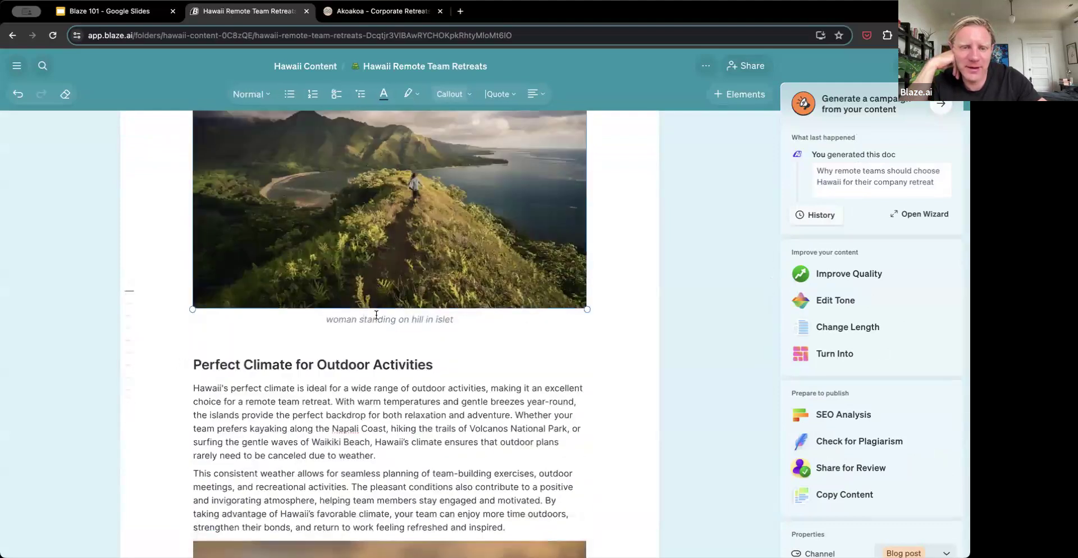
scroll(357, 326, "down", 20)
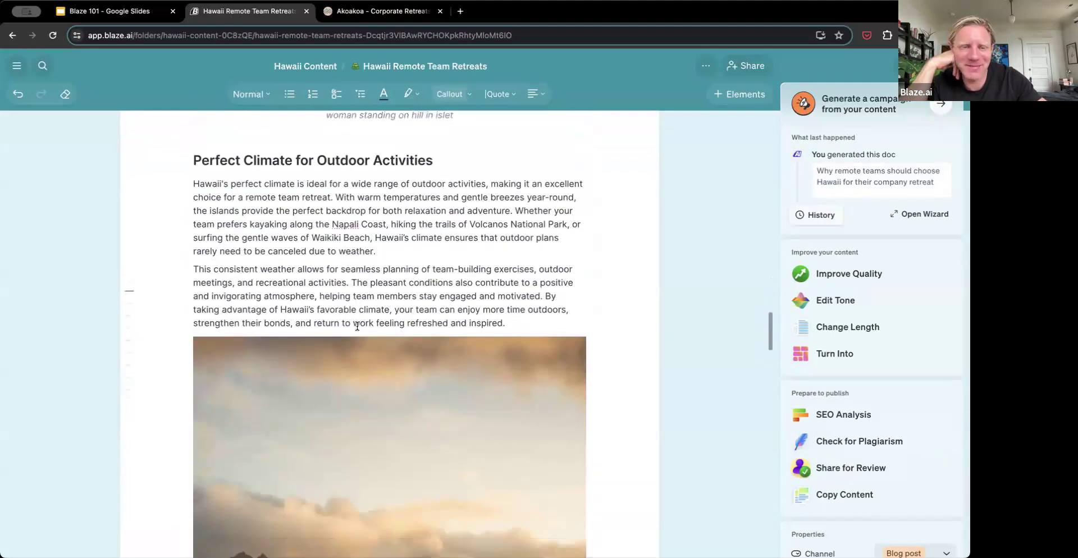
scroll(356, 328, "down", 12)
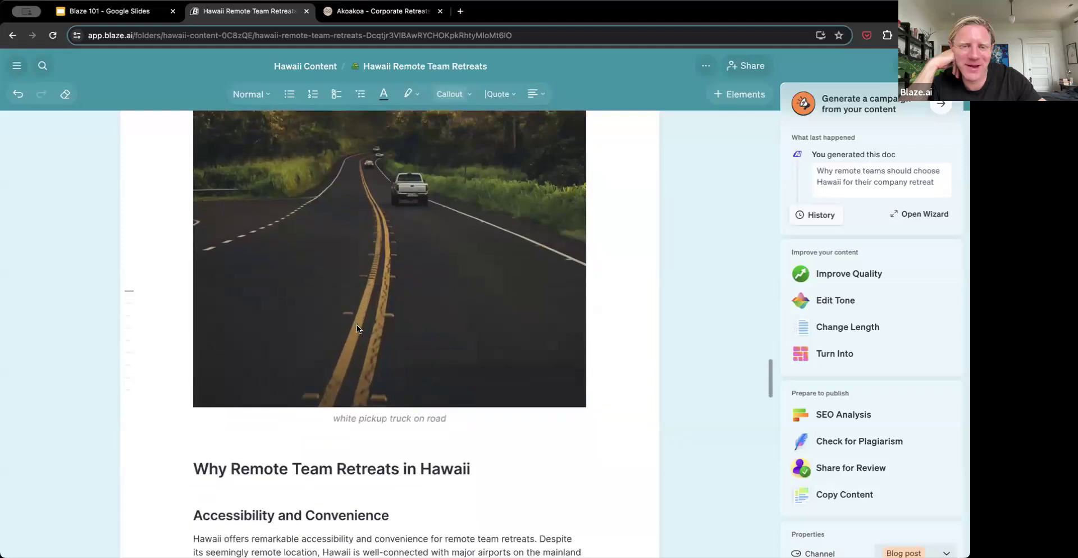
scroll(357, 324, "down", 4)
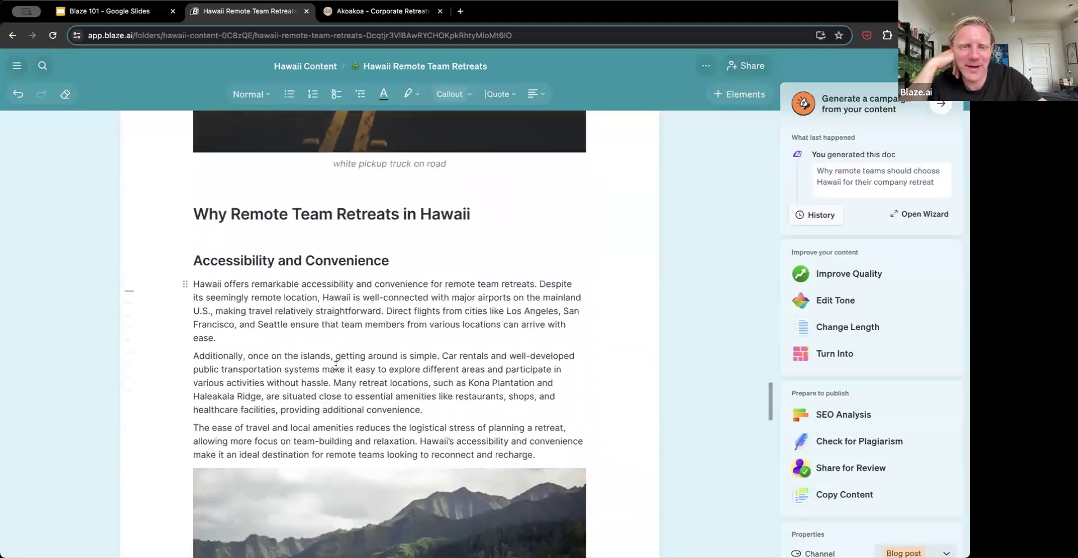
scroll(336, 366, "down", 20)
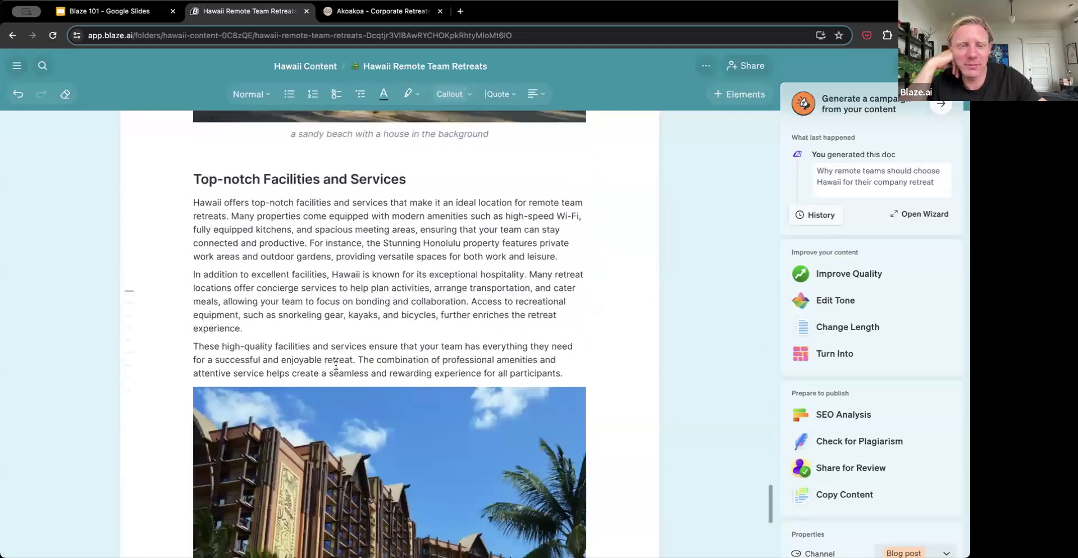
Look at the Unsplash replacement options for the waterfall image below the introduction, and close the image picker.
scroll(336, 365, "up", 20)
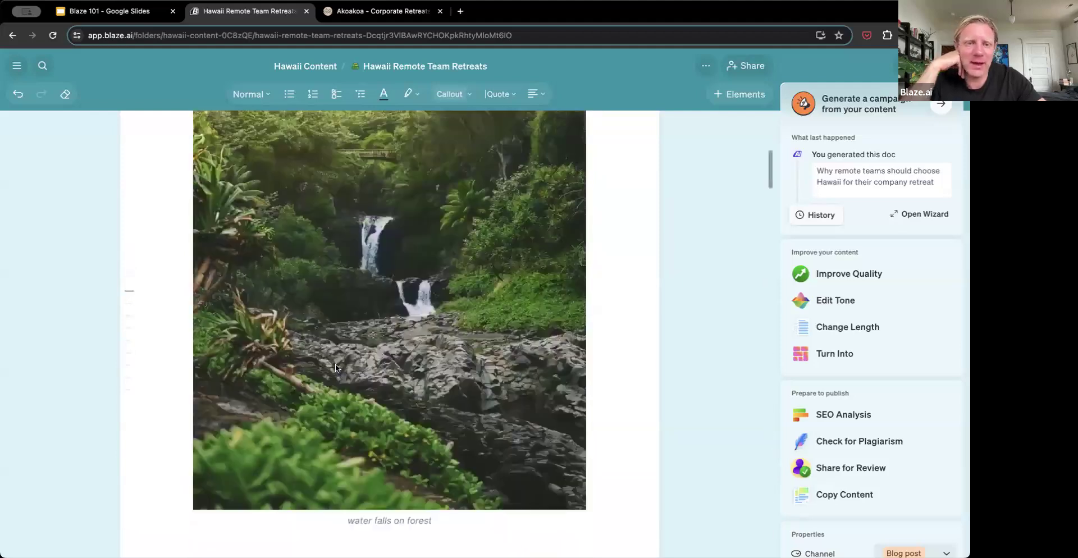
scroll(335, 363, "up", 2)
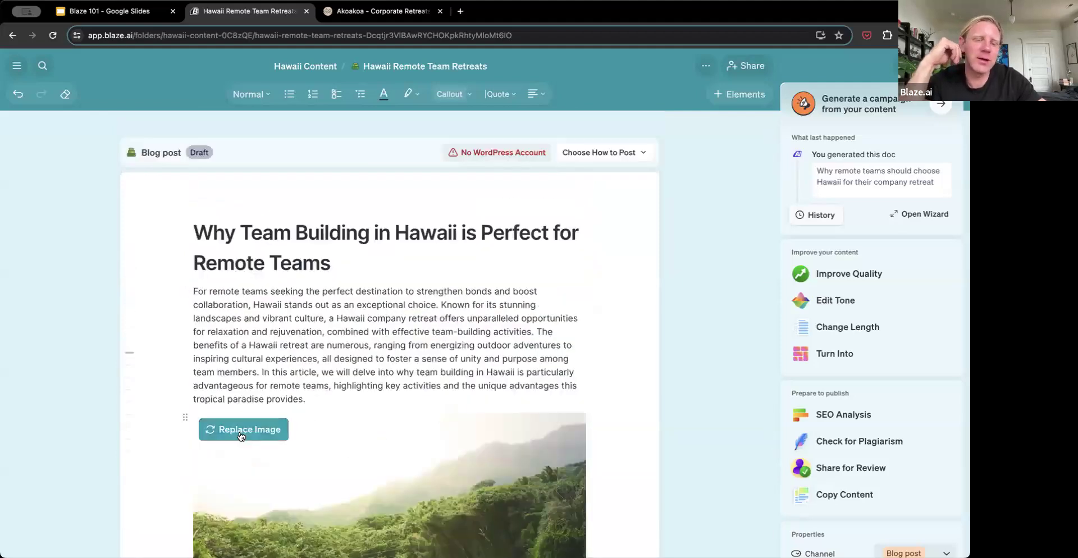
left_click(240, 435)
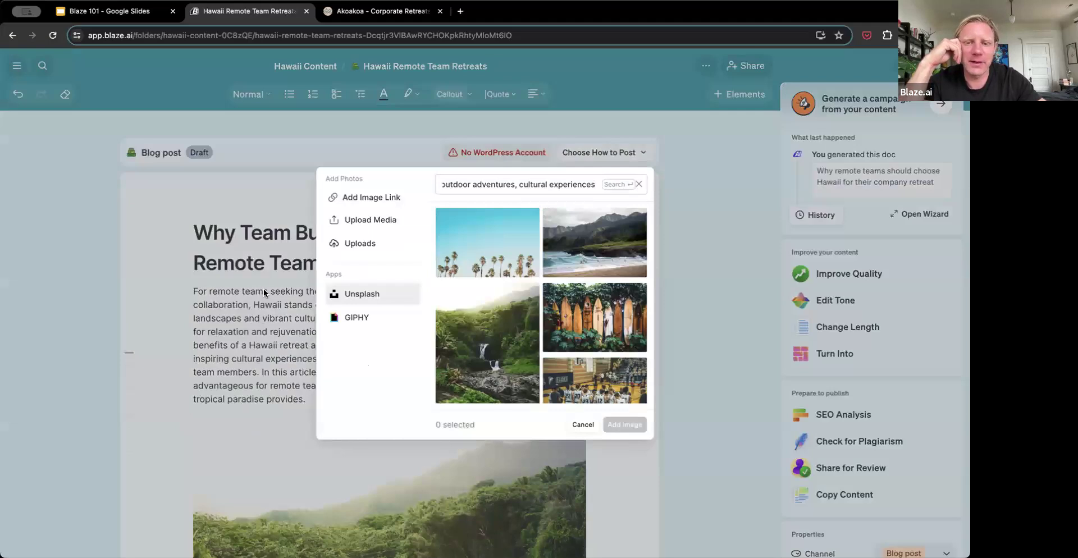
left_click(238, 279)
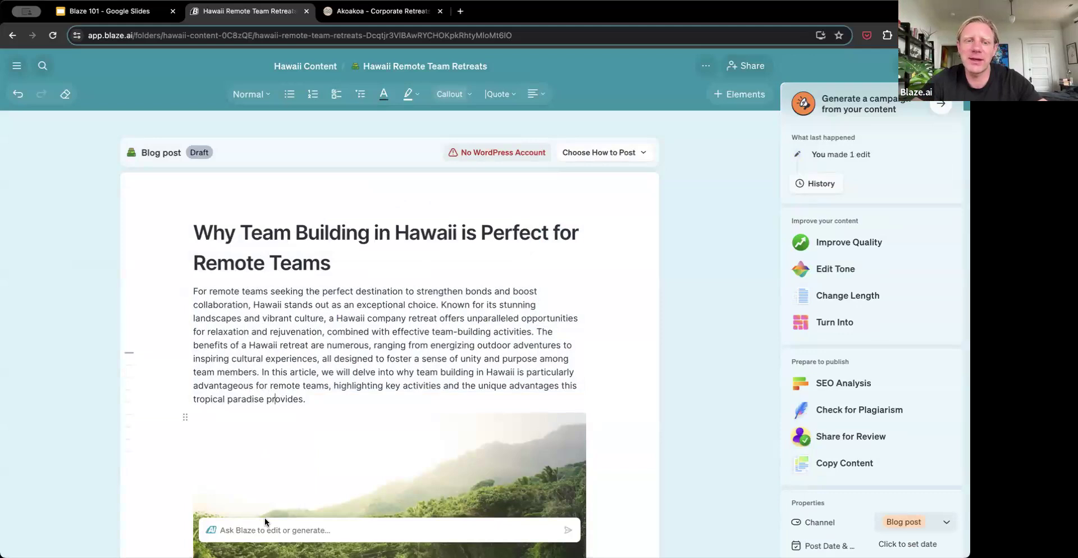
Ask Blaze to "make it shorter" for the introduction paragraph, and regenerate the suggested rewrite.
triple_click(309, 413)
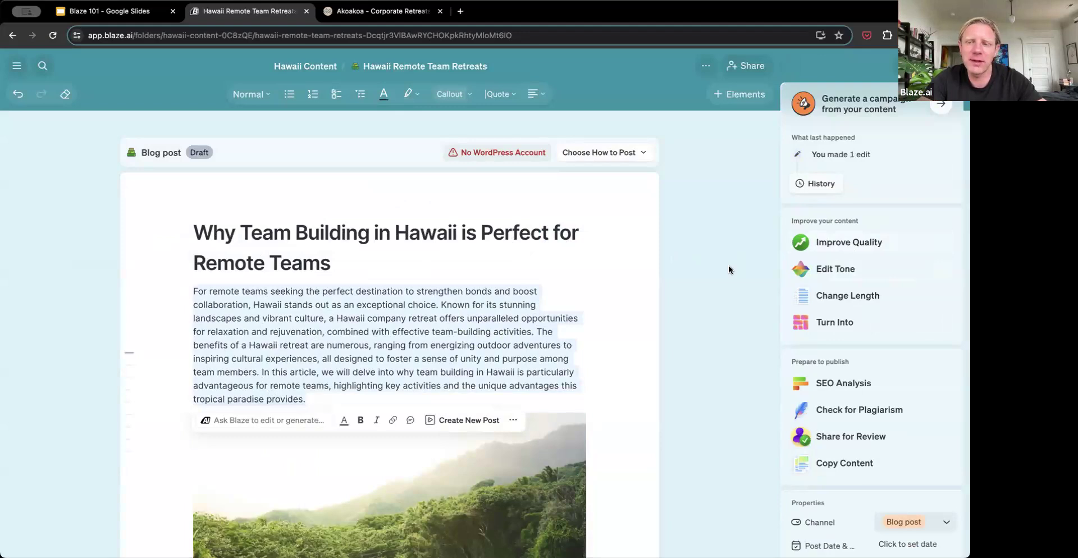
left_click(282, 421)
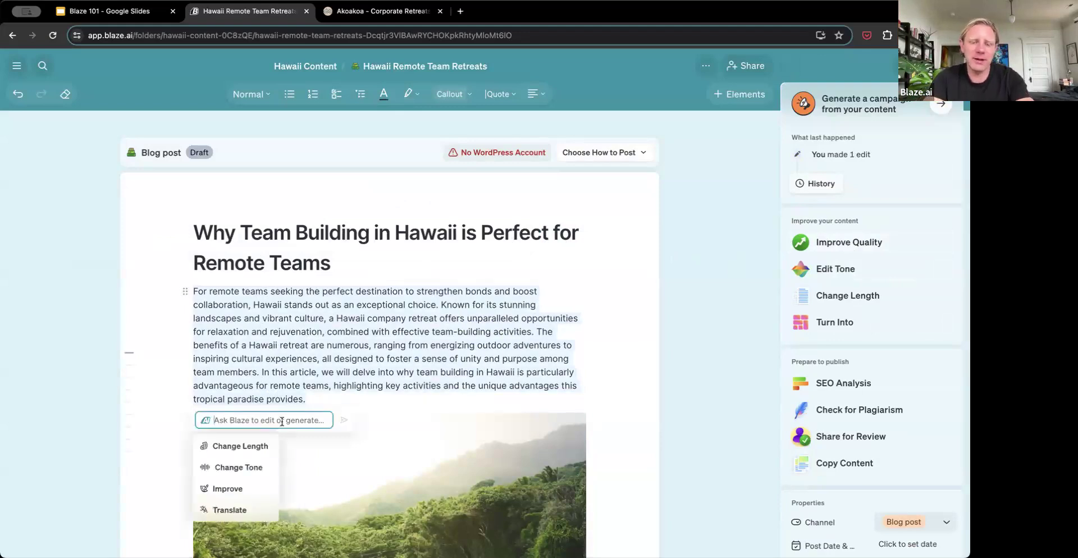
type("make it shorter")
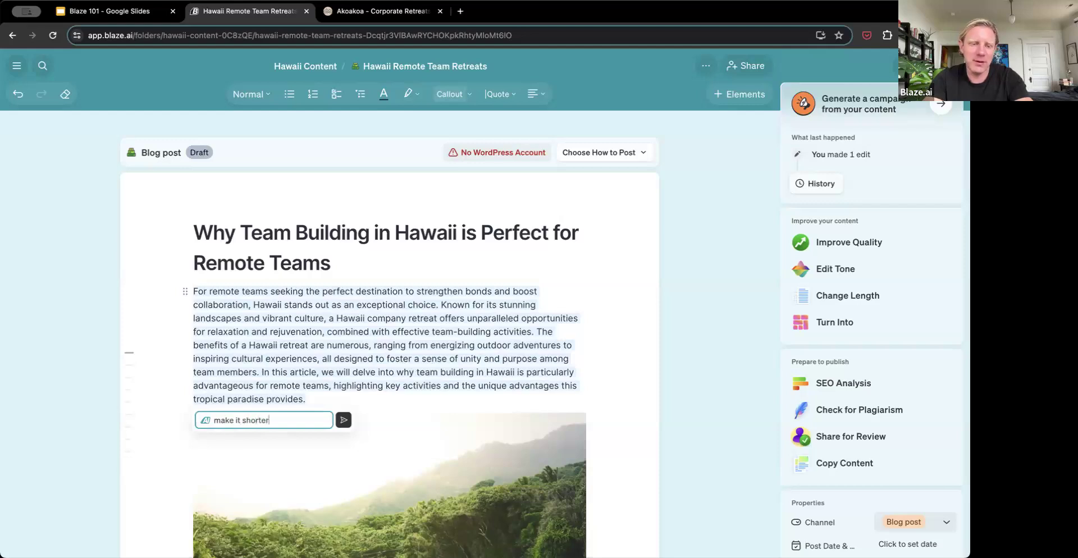
key("Return")
scroll(335, 365, "down", 3)
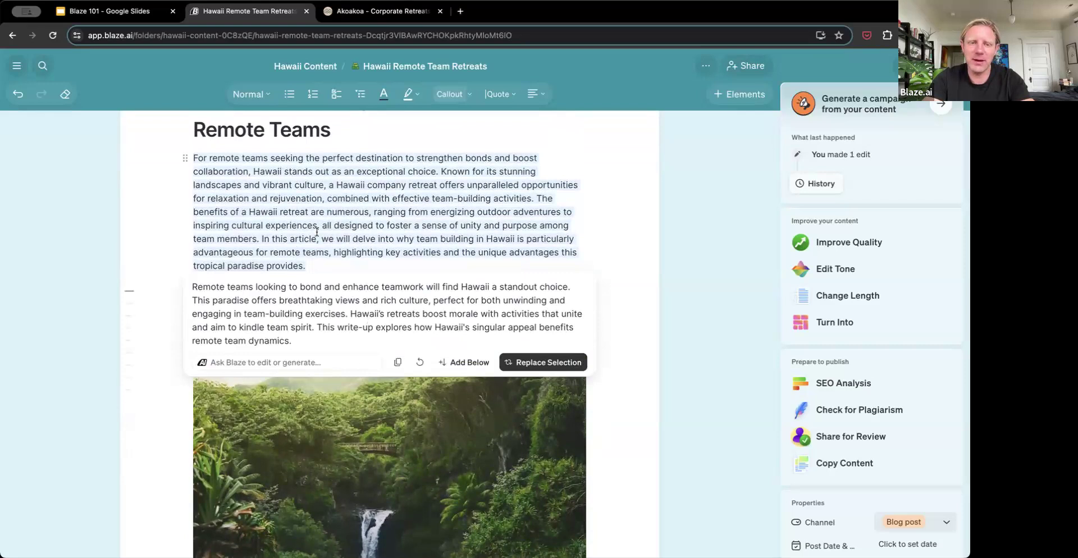
left_click(419, 363)
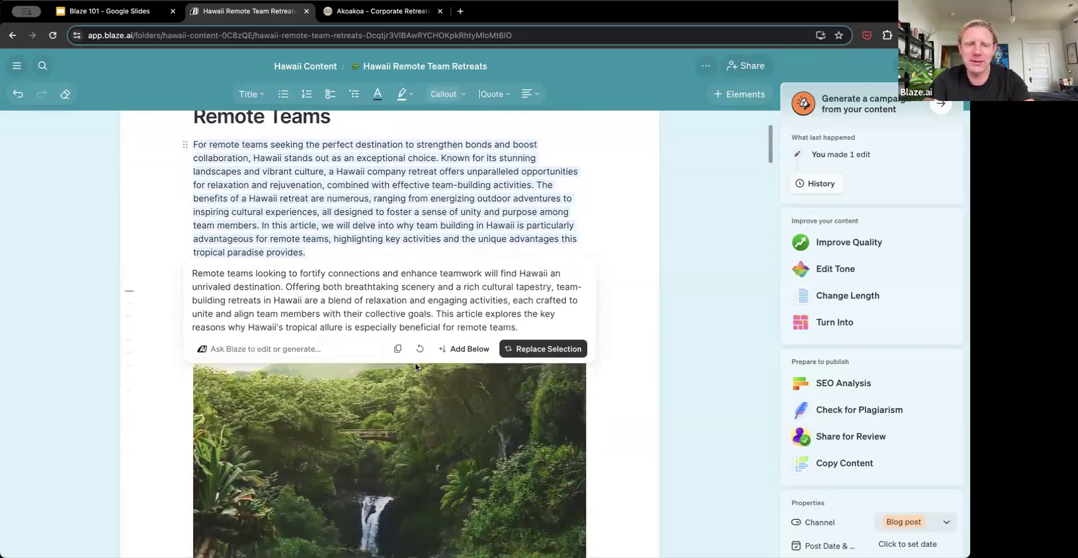
Ask Blaze to "make it funnier" for the suggested introduction rewrite, and replace the original introduction paragraph with the new version.
left_click(247, 356)
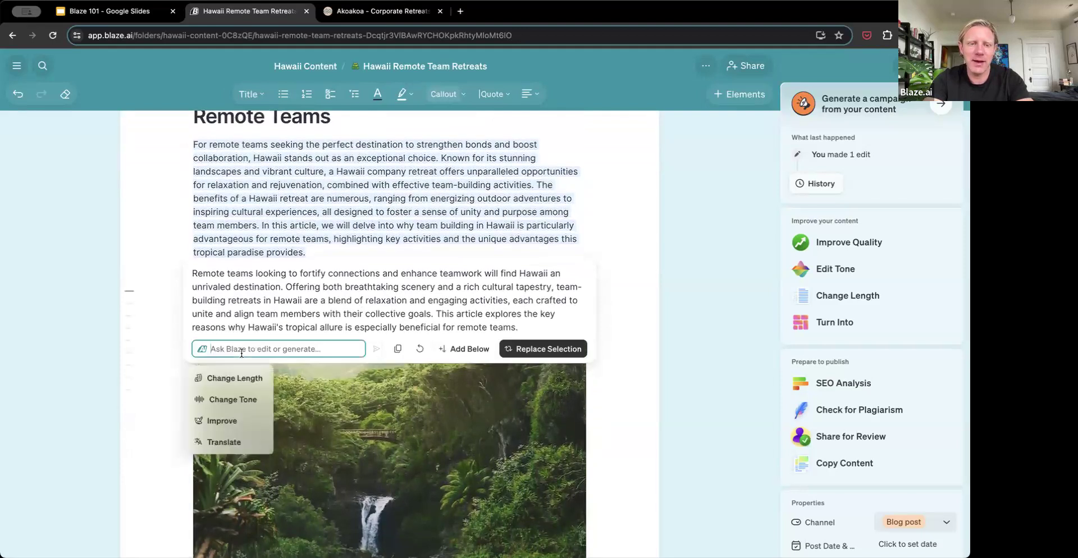
type("make it funnier")
key("Return")
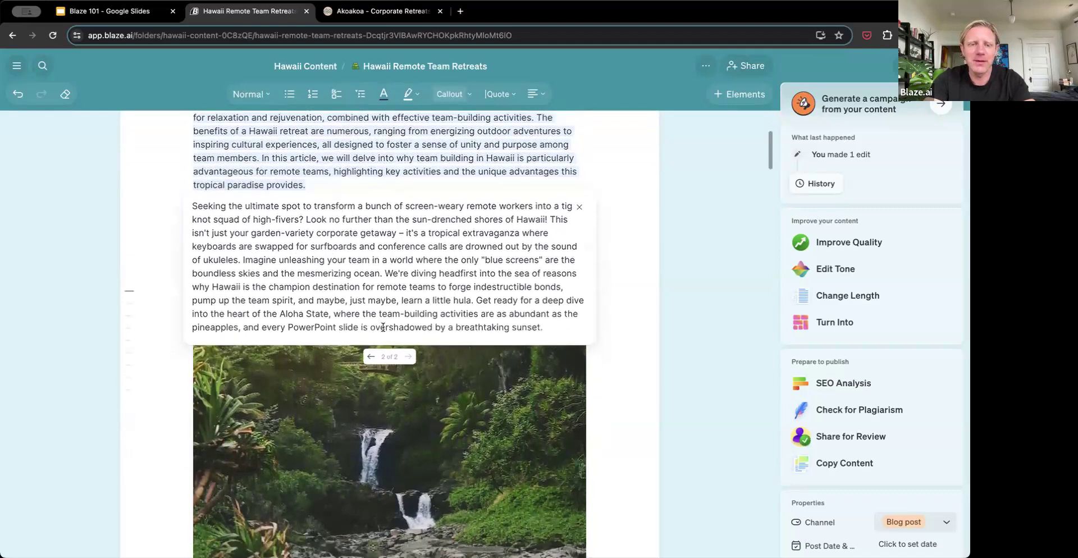
left_click(517, 356)
Replace the waterfall image below the introduction with the Unsplash photo of surfboards standing among plants.
scroll(337, 297, "up", 3)
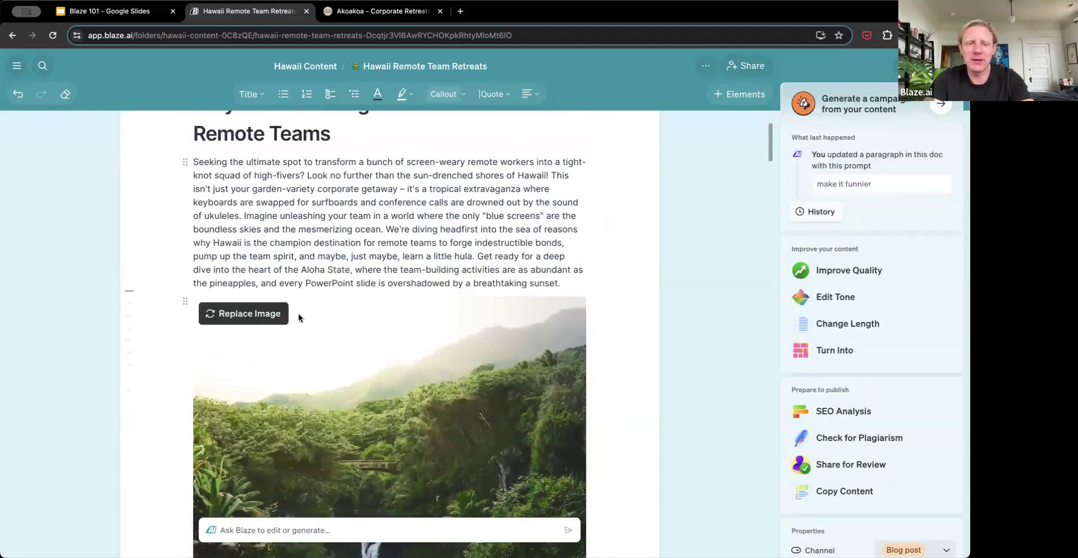
left_click(279, 314)
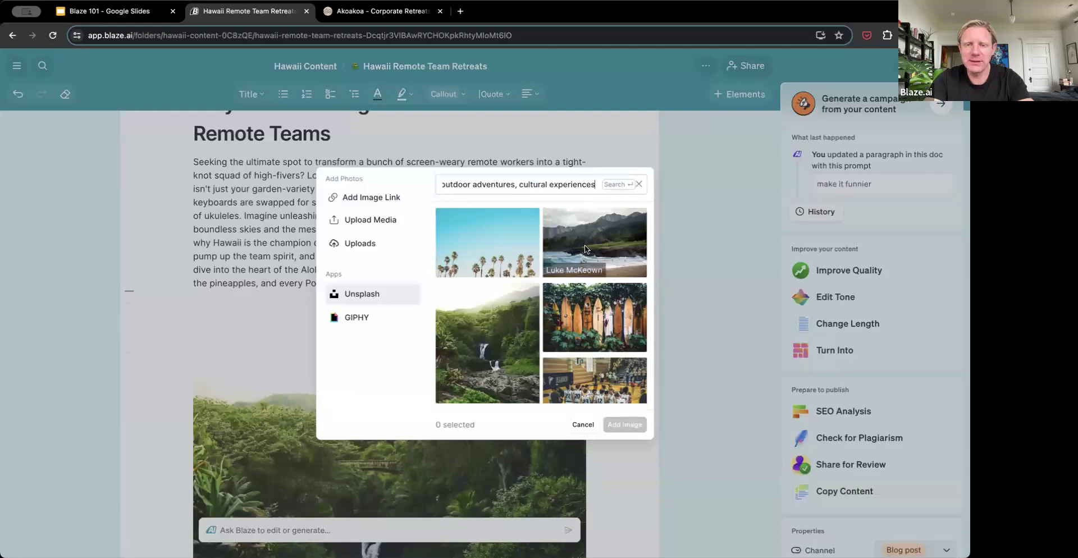
left_click(595, 316)
left_click(625, 424)
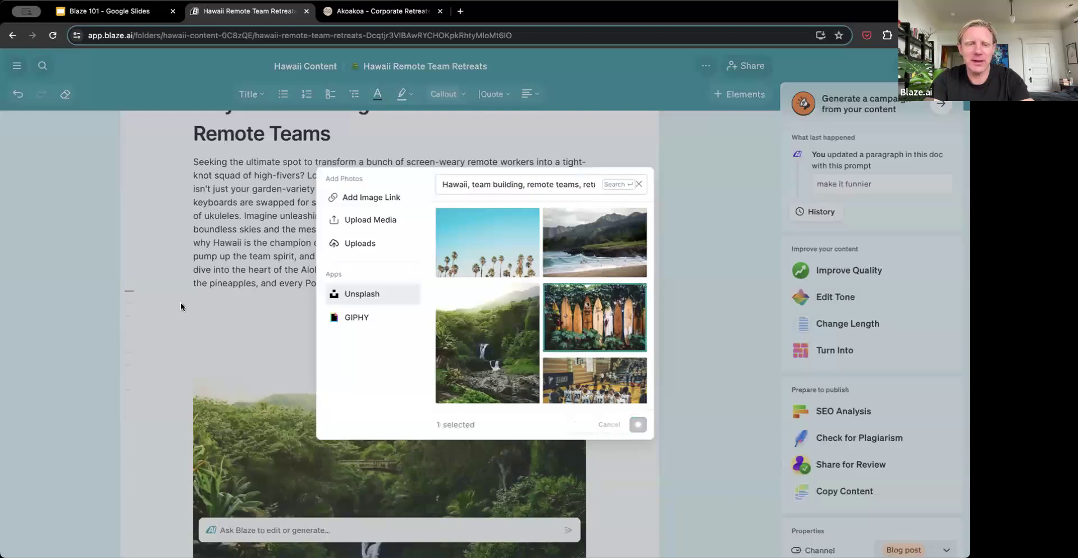
Look at the Edit Tone and Change Length revision options for the whole document without applying any of them.
scroll(327, 280, "down", 5)
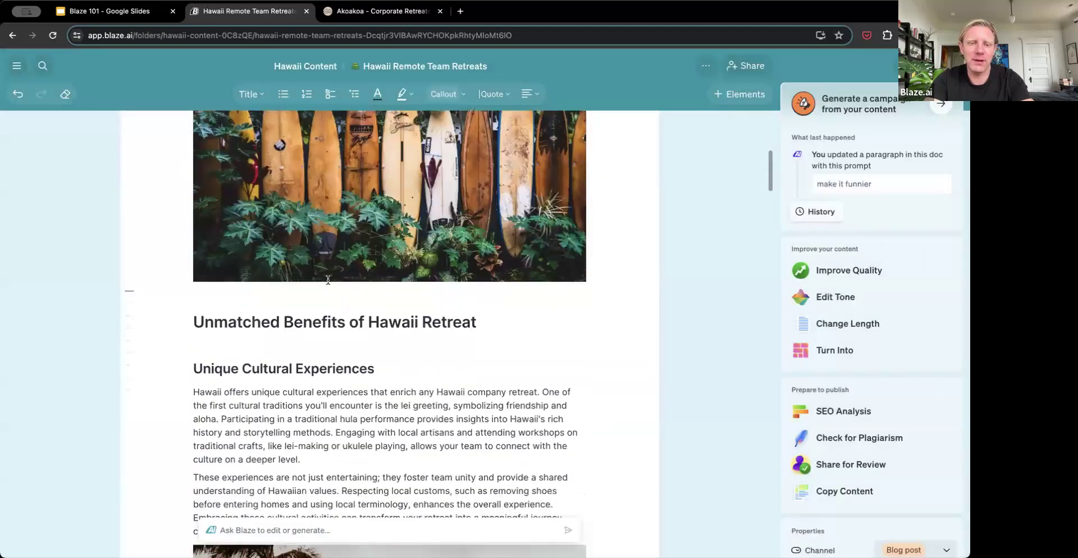
left_click(321, 293)
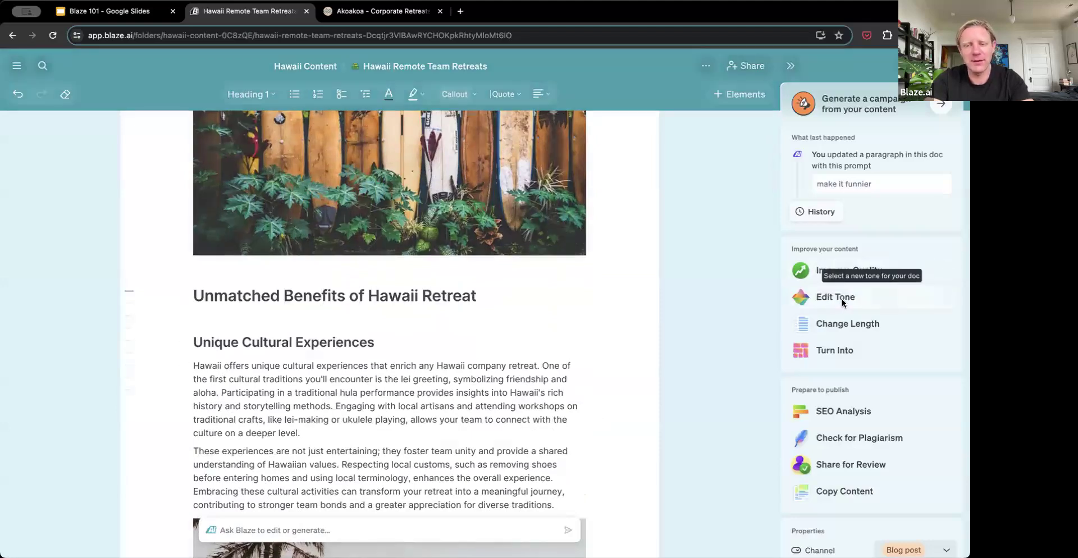
left_click(841, 299)
left_click(742, 297)
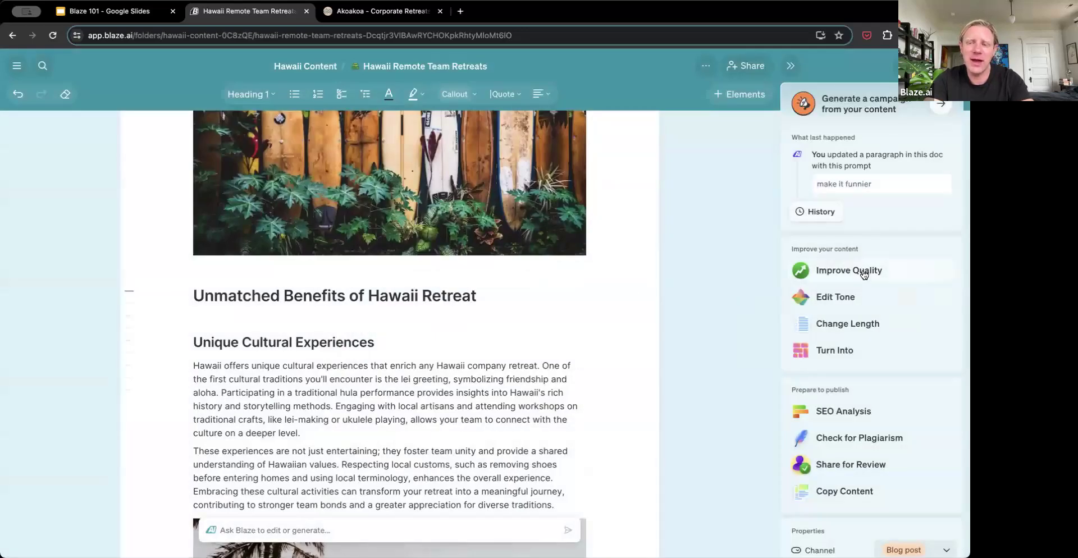
left_click(845, 298)
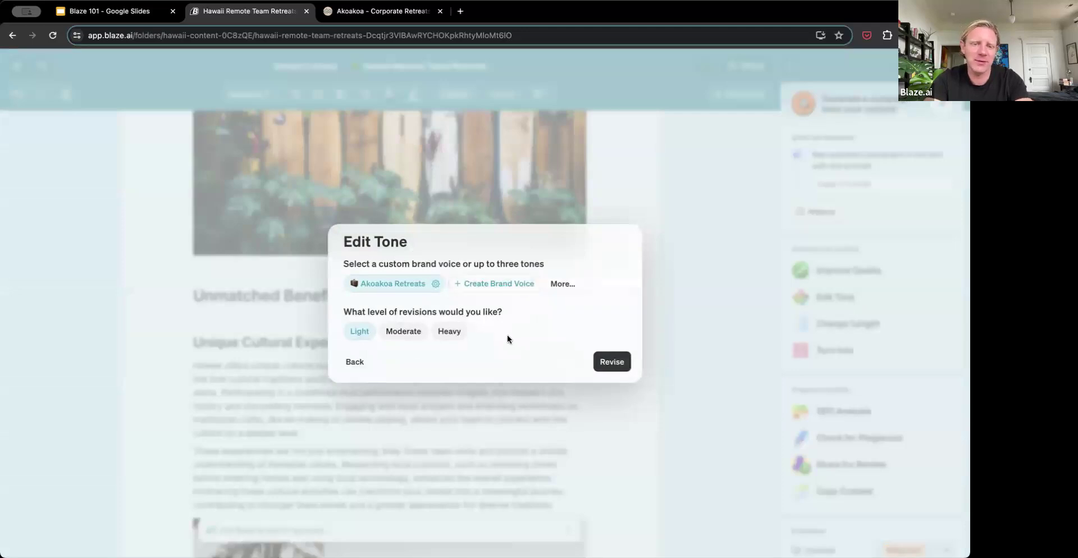
left_click(862, 329)
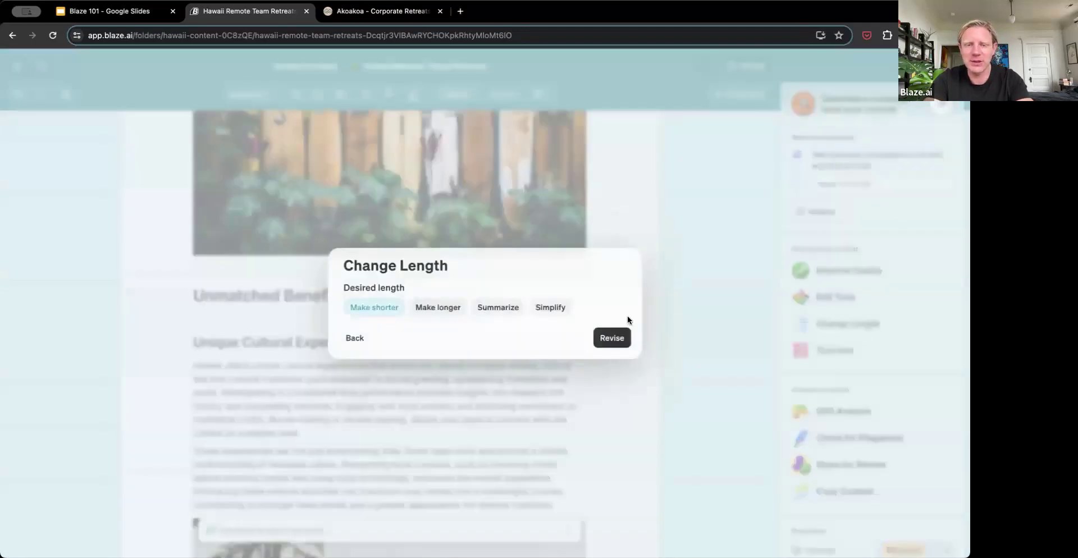
left_click(847, 354)
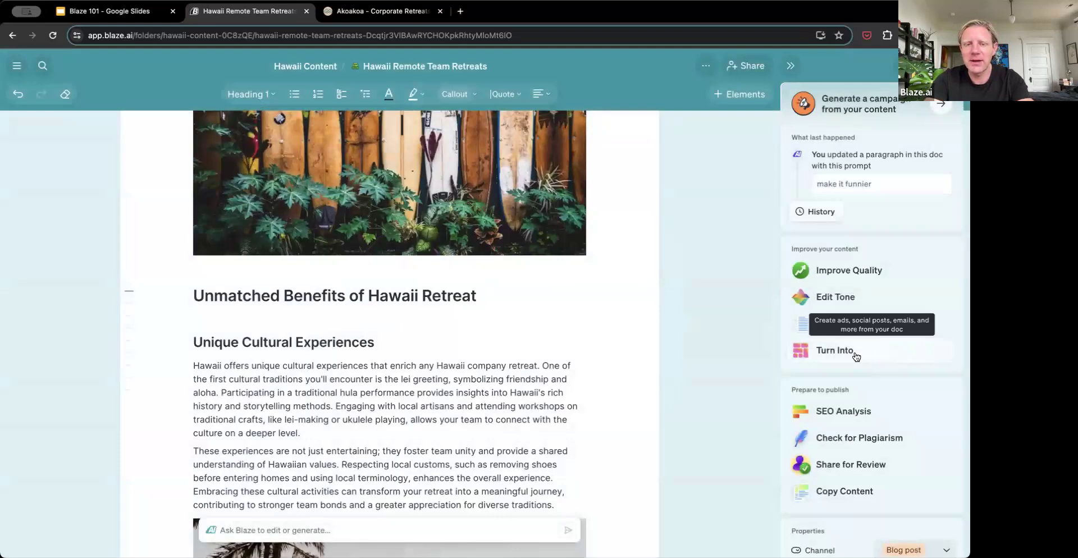
scroll(650, 403, "down", 15)
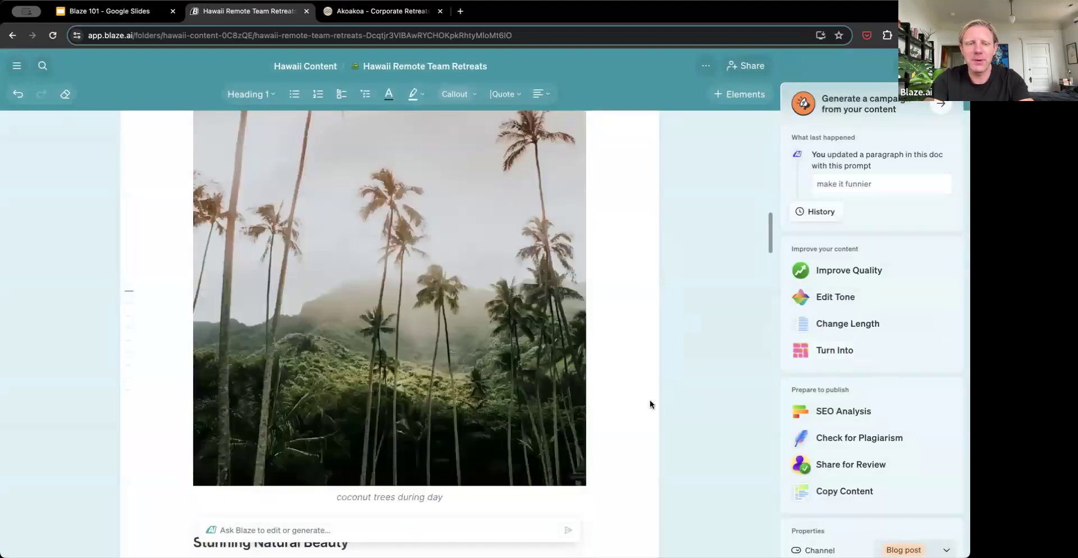
left_click(414, 193)
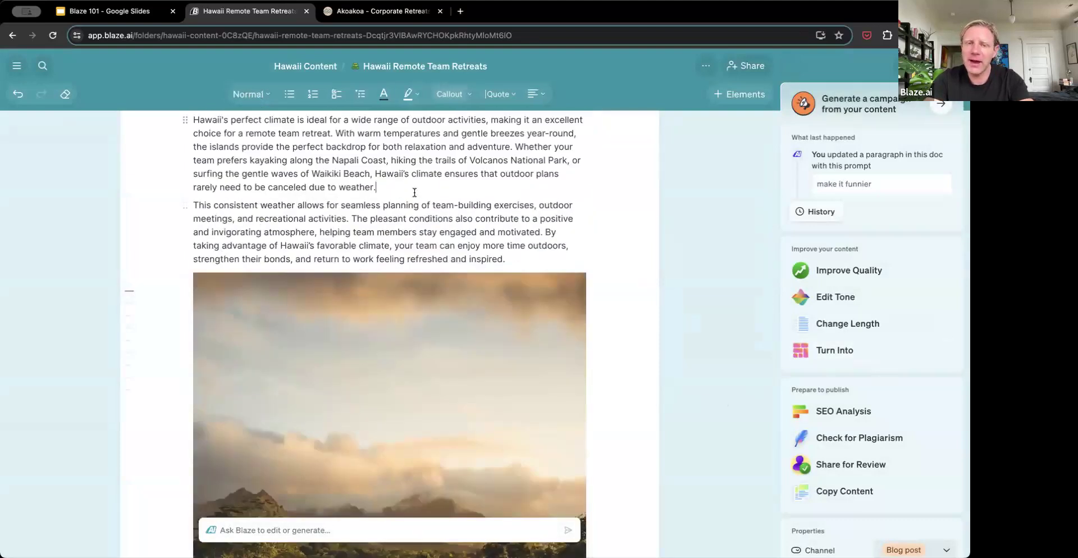
key("Return")
scroll(438, 196, "up", 1)
key("BackSpace")
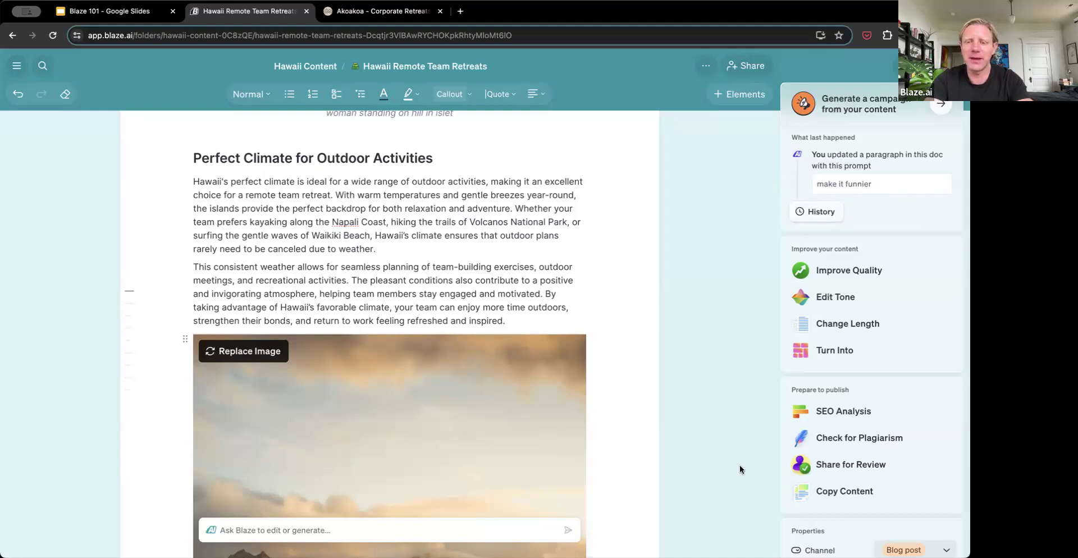
Rerun the blog post's SEO analysis with its SEO findings expanded, and open the linked guidance on text length.
left_click(842, 419)
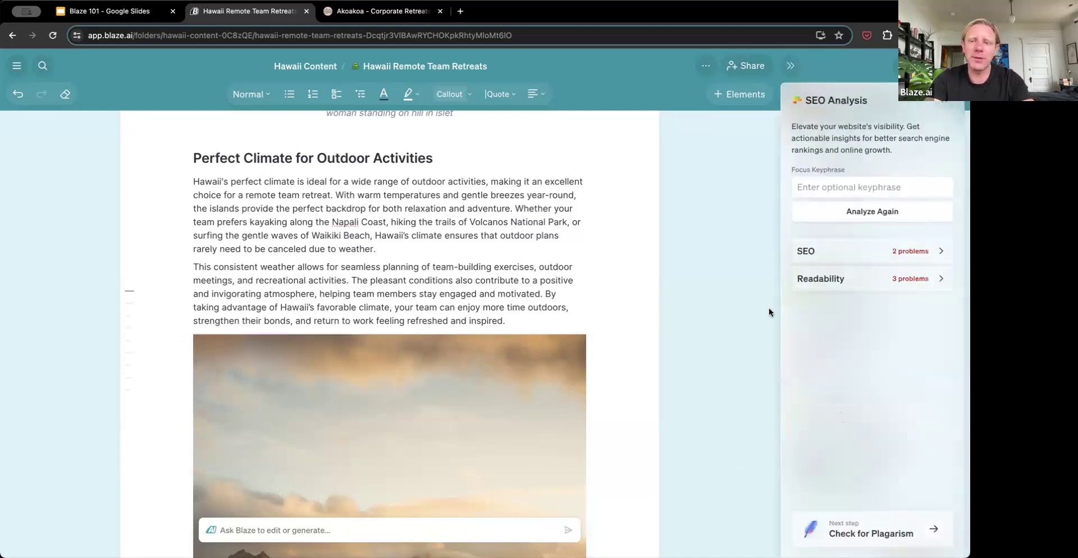
left_click(884, 256)
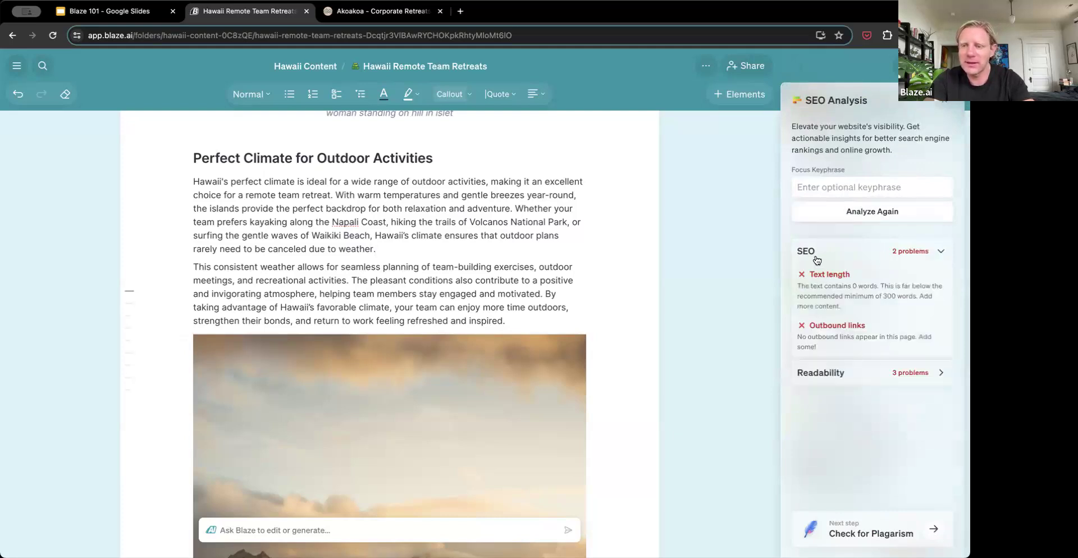
left_click(846, 216)
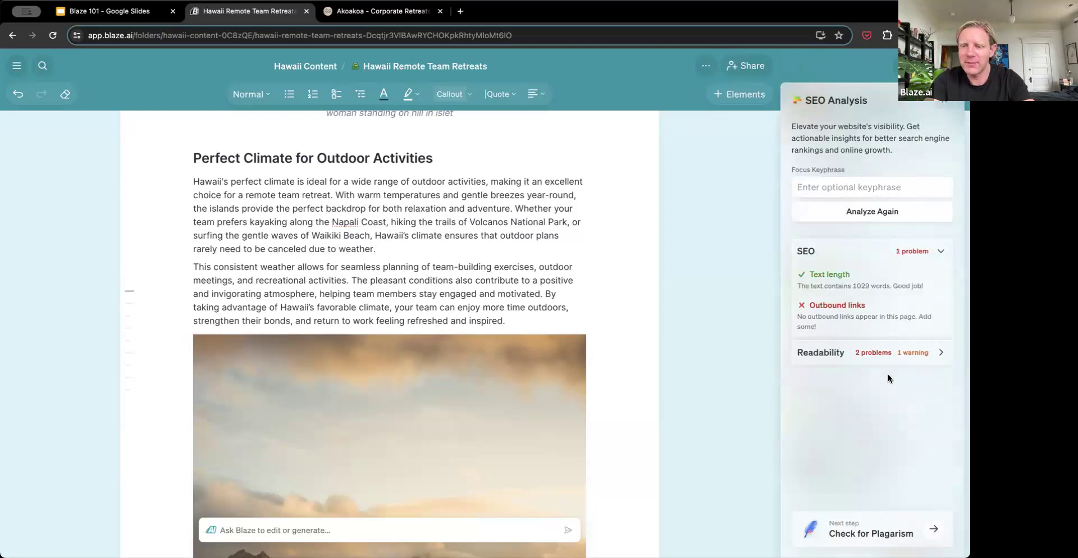
left_click(828, 274)
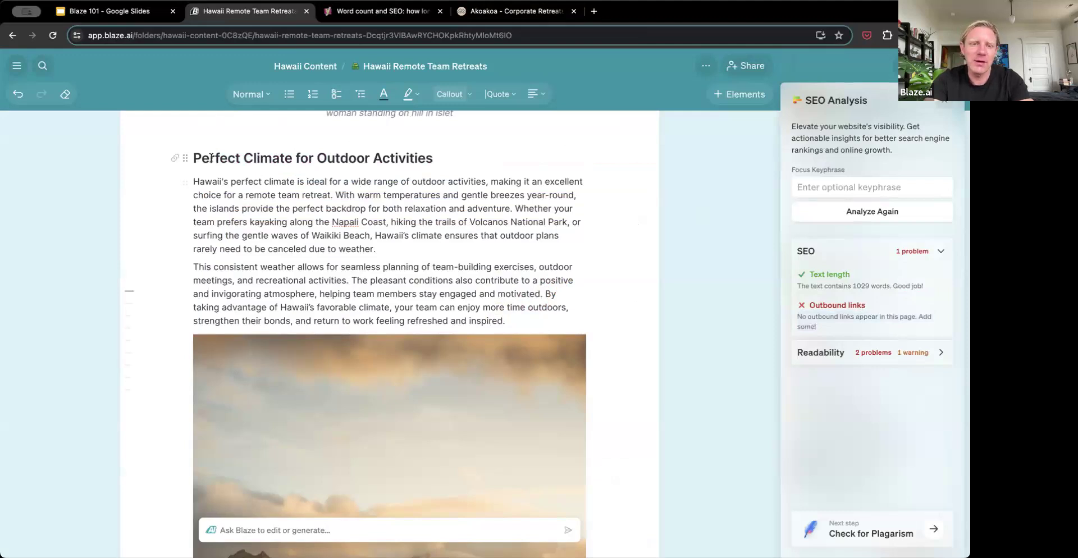
Link the word "Hawaii's" at the start of the Perfect Climate section to hawaii.com, and rerun the SEO analysis.
double_click(207, 181)
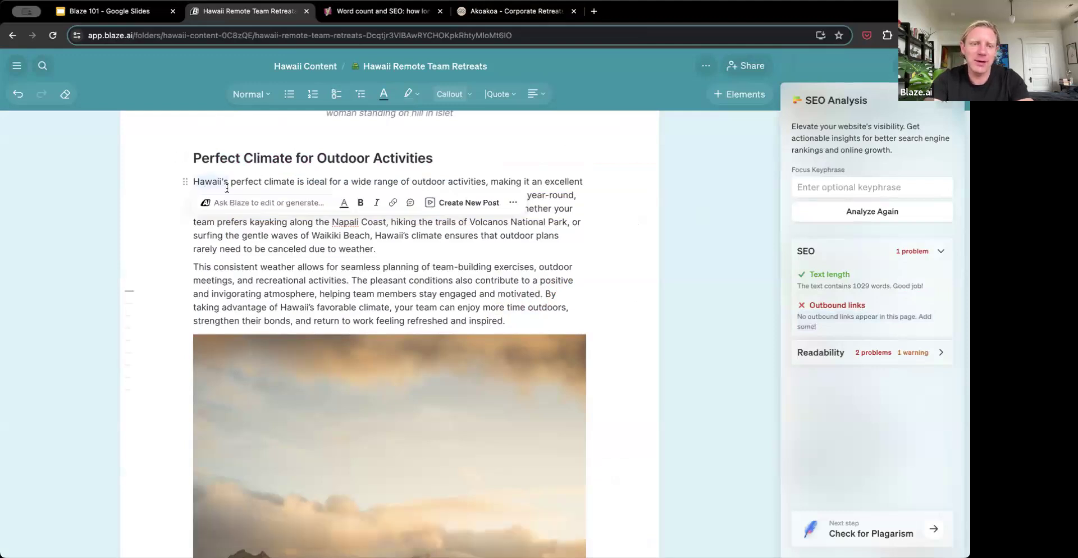
left_click(393, 202)
type("hawaii.com")
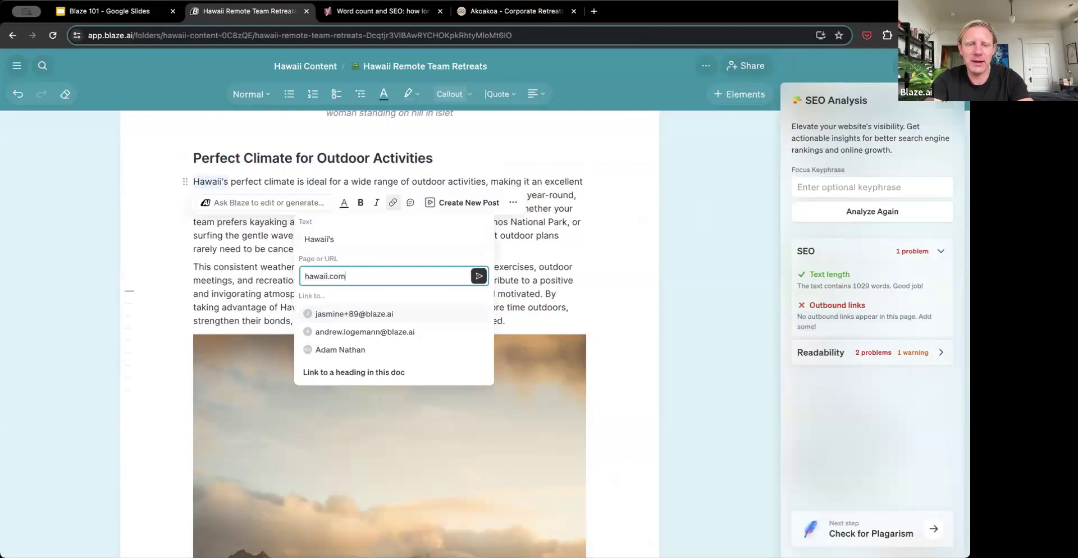
key("Return")
left_click(872, 211)
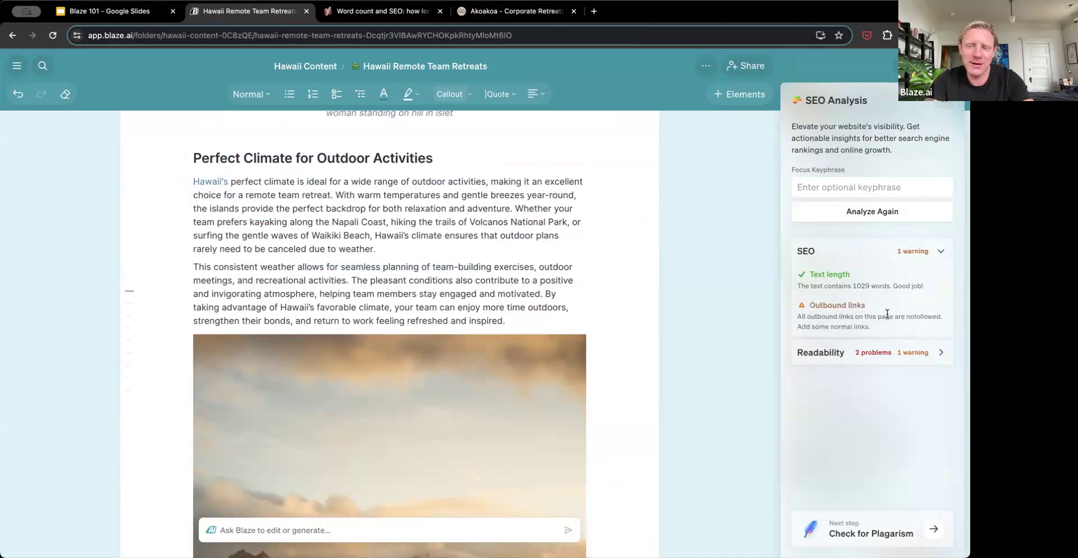
Review the readability findings of the SEO analysis, including reading ease, sentence length and transition words, against the Perfect Climate paragraphs.
left_click(829, 355)
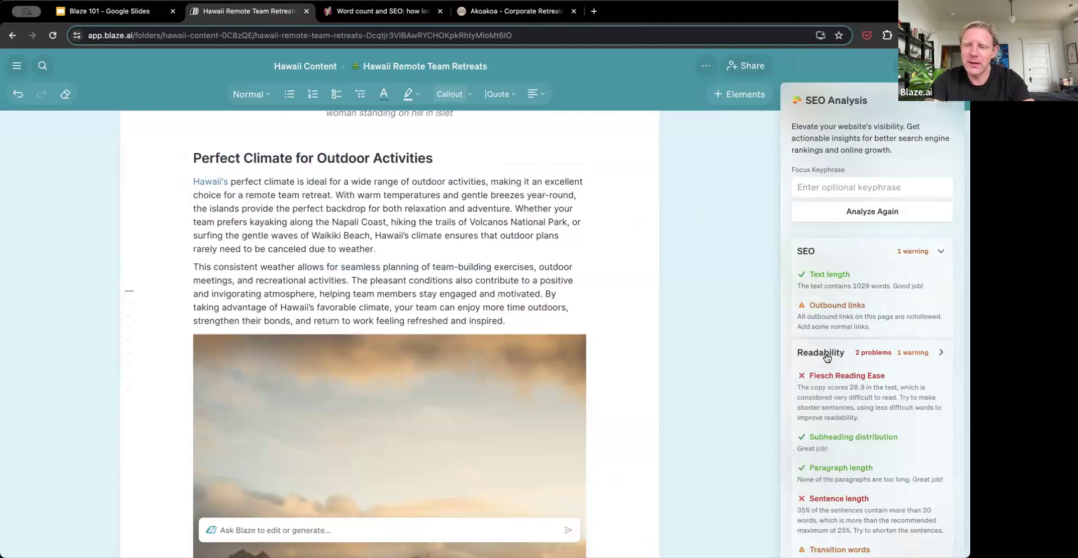
scroll(855, 390, "down", 2)
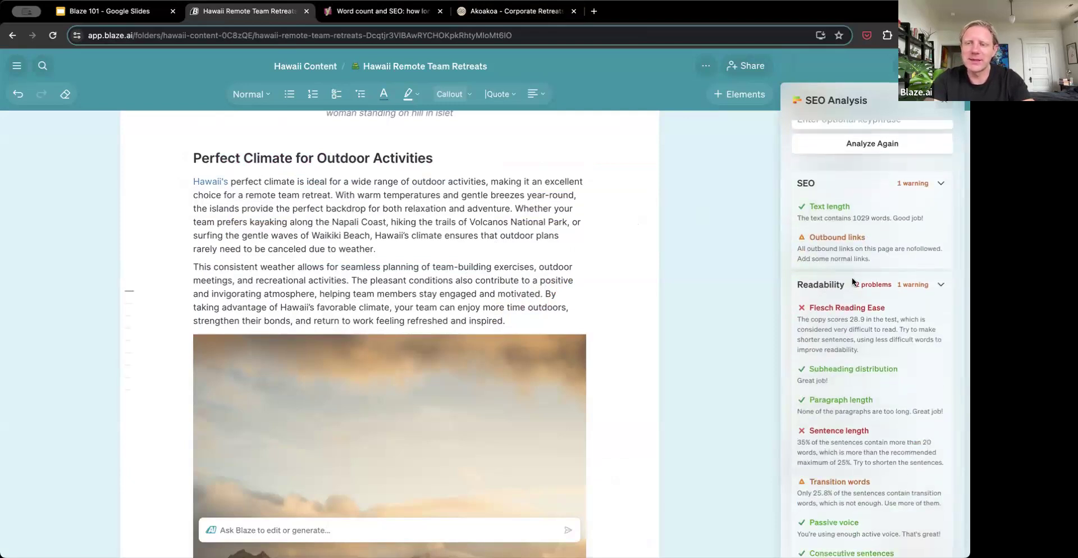
scroll(901, 256, "down", 2)
scroll(901, 256, "down", 1)
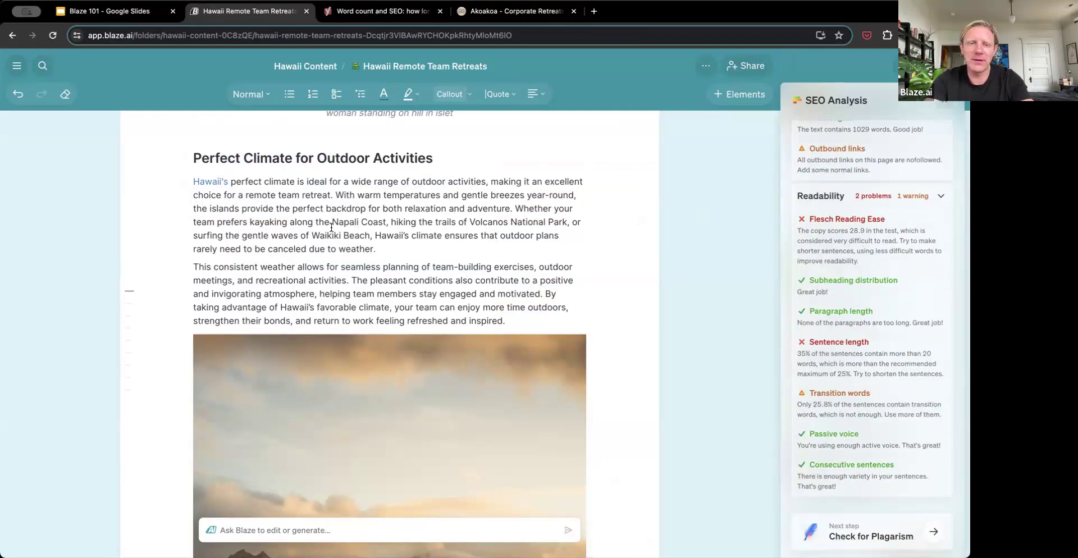
triple_click(320, 281)
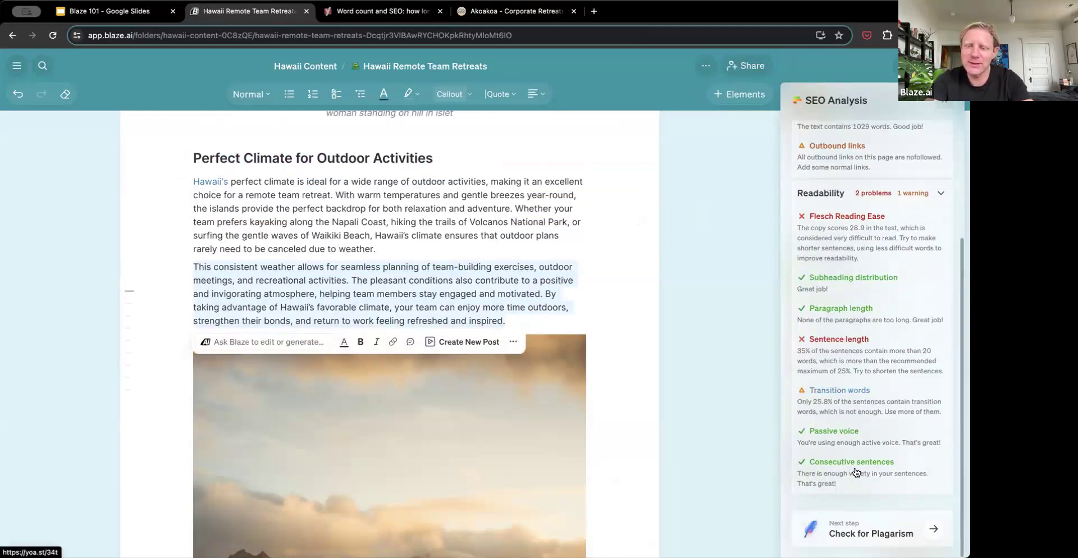
scroll(821, 330, "up", 3)
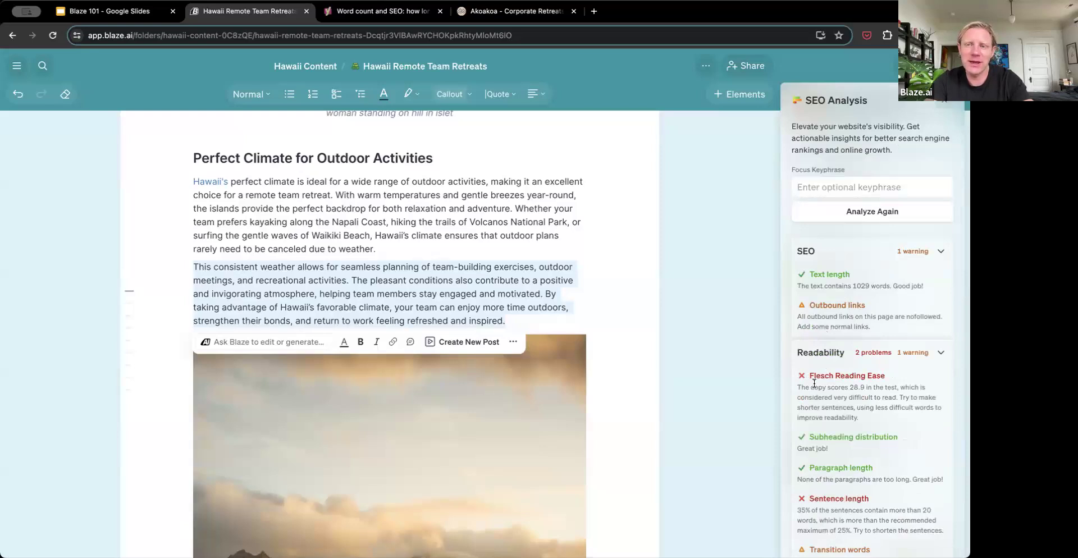
scroll(814, 384, "down", 5)
Scan the document for plagiarism, and close the plagiarism check.
left_click(863, 533)
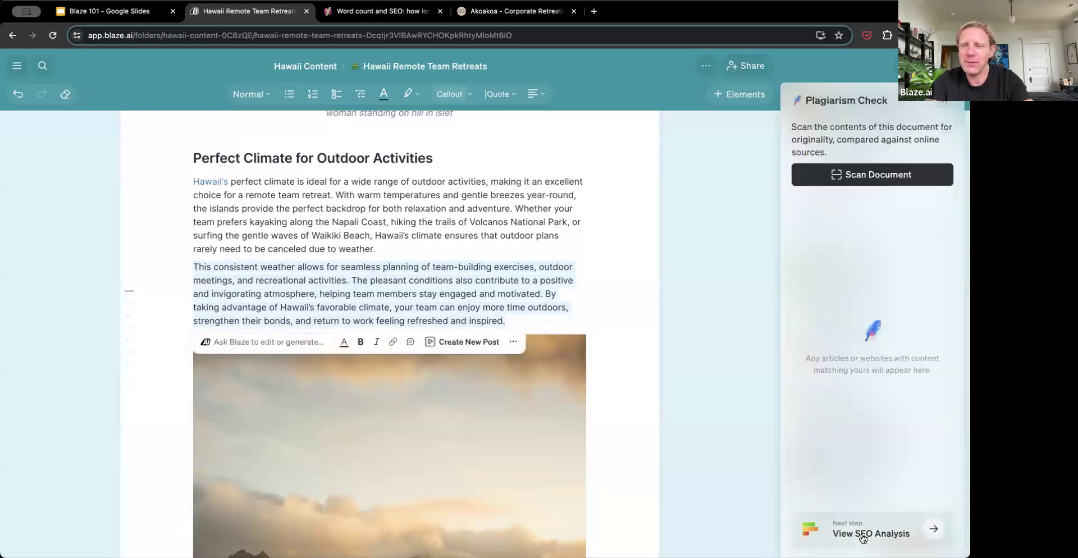
left_click(888, 177)
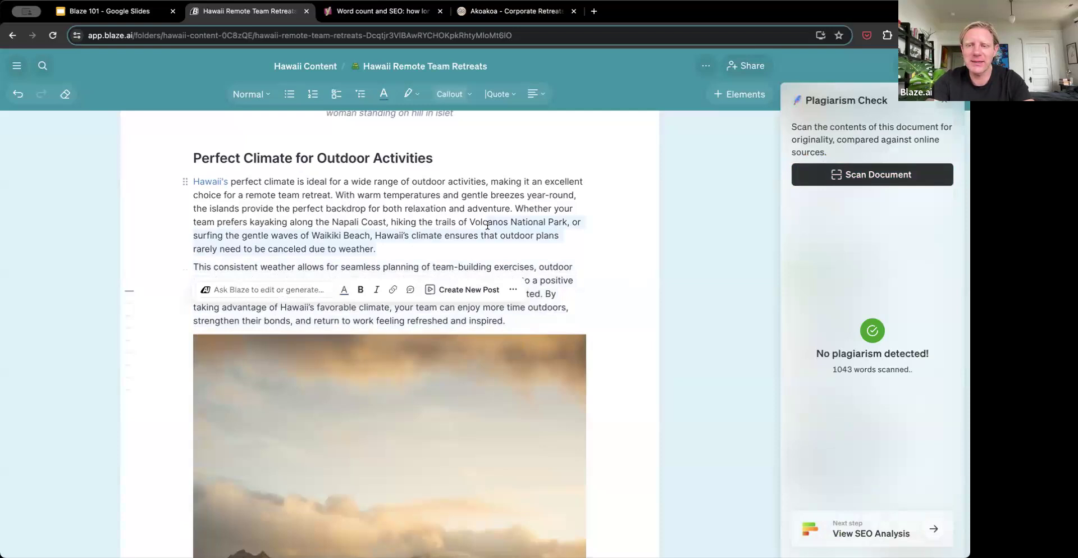
scroll(487, 224, "down", 5)
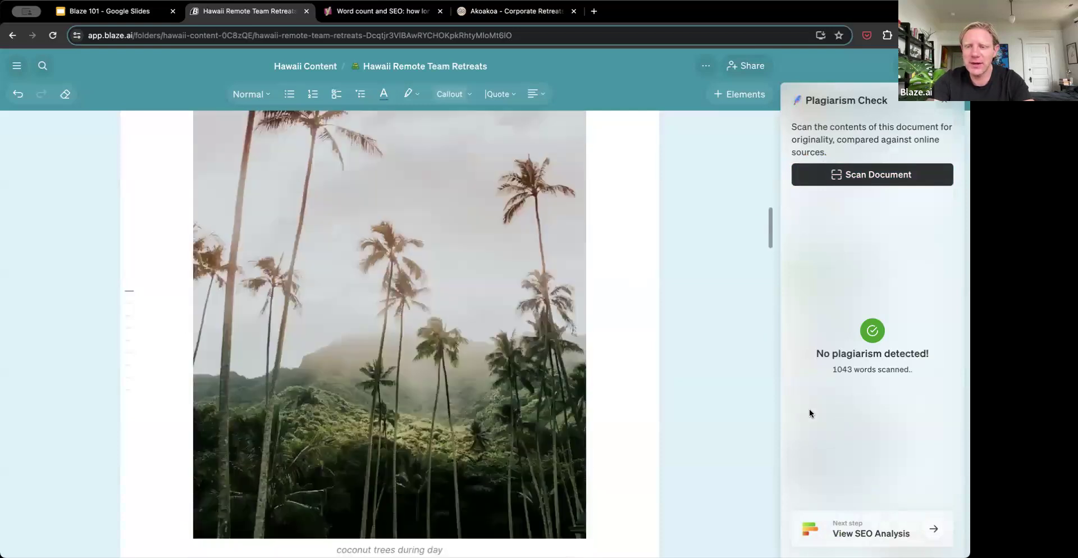
left_click(948, 102)
Look at the available ways to post the blog post, and open the integration settings for its missing WordPress account.
scroll(432, 250, "up", 8)
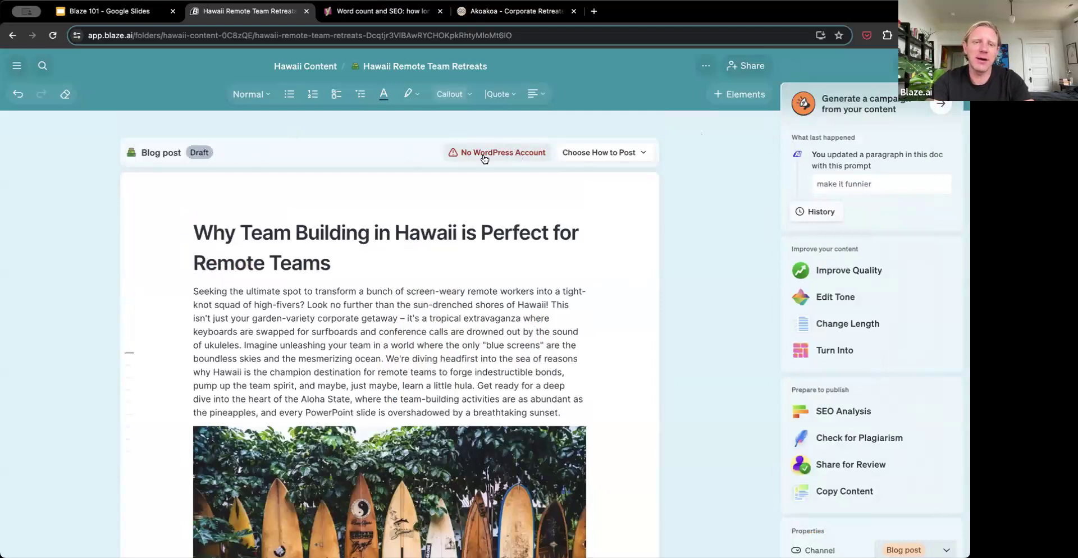
left_click(595, 160)
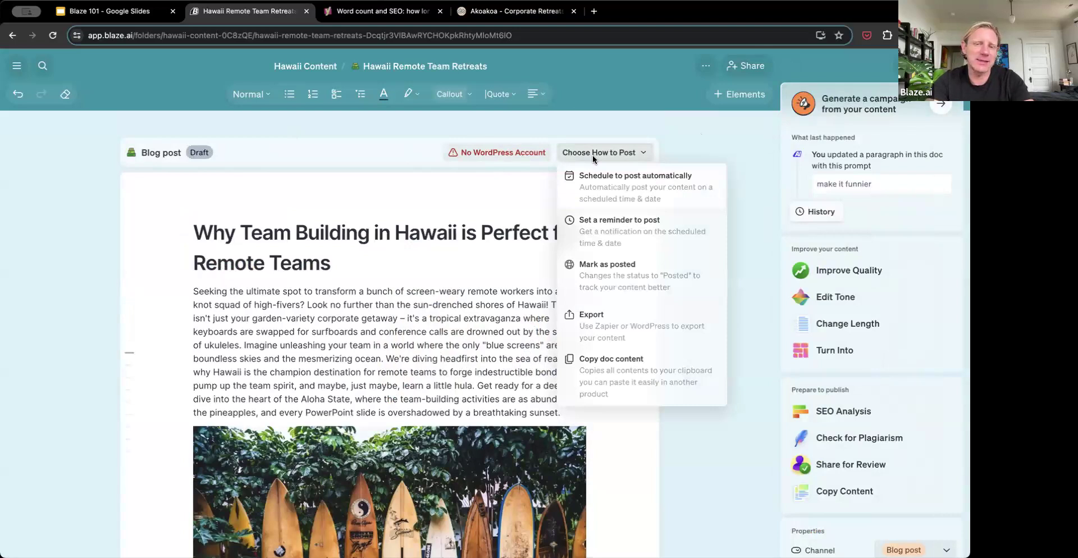
left_click(500, 153)
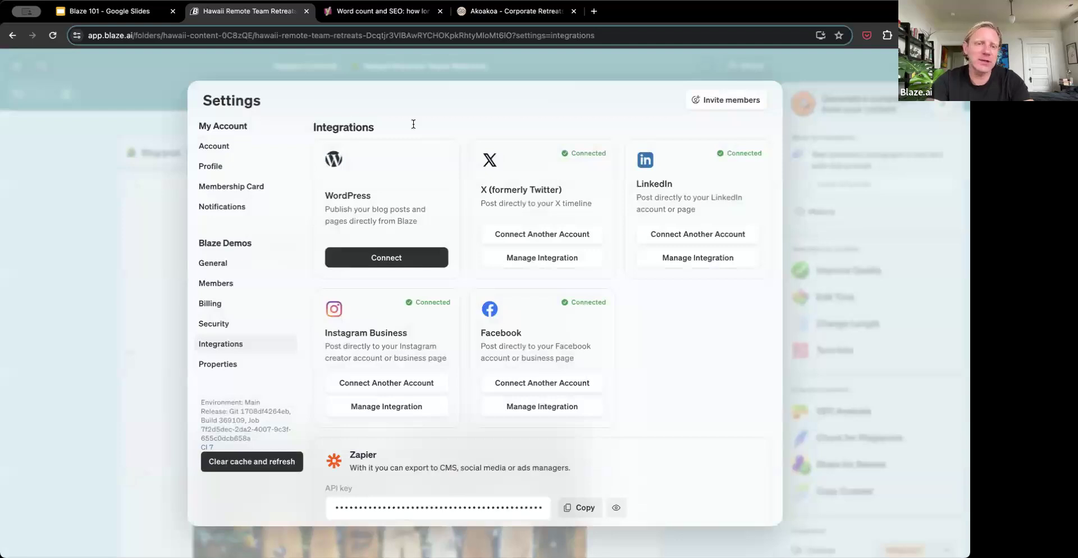
Look through the social media, Zapier and API integrations, and open the WordPress connection form.
scroll(527, 272, "down", 1)
scroll(526, 272, "down", 5)
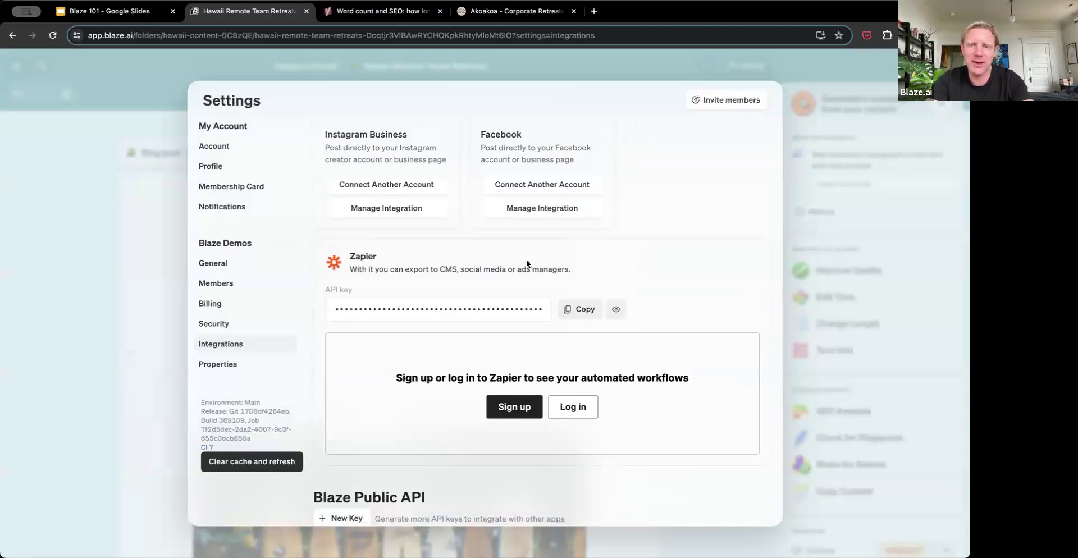
scroll(429, 236, "up", 5)
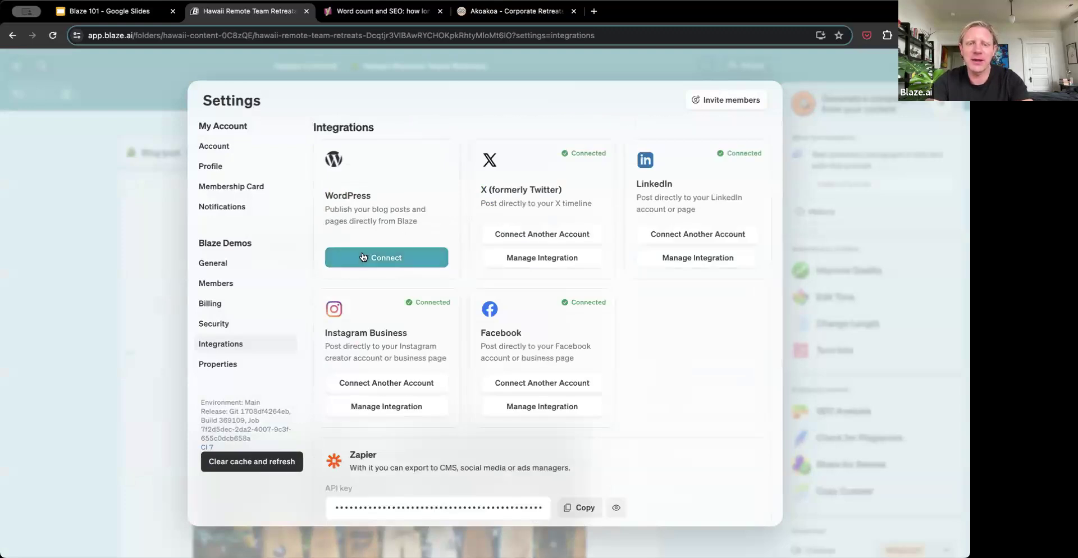
left_click(382, 259)
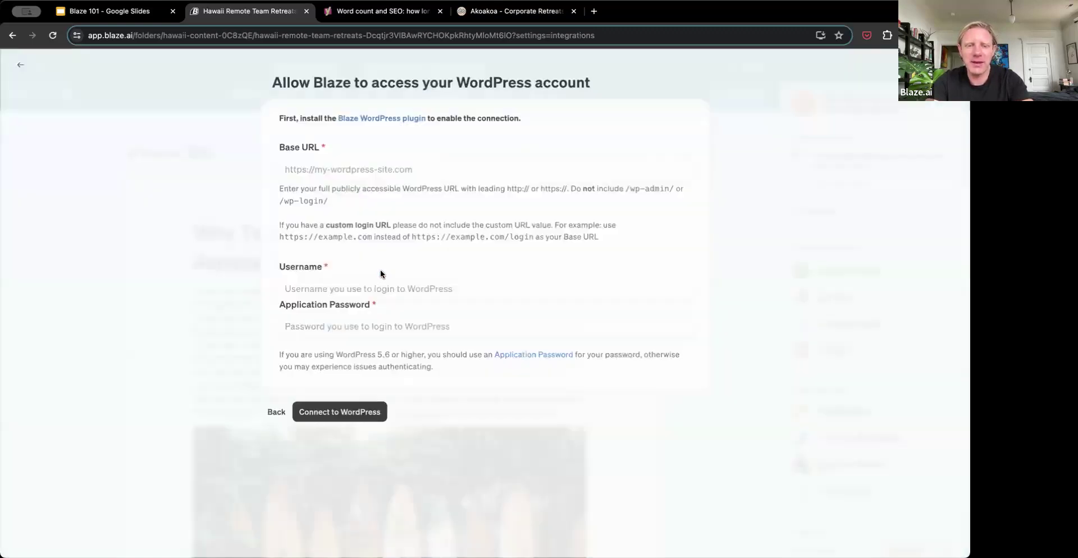
Leave the WordPress connection form and integration settings, and set a reminder to post the blog on Friday, June 21, 2024 at 9:00 AM PDT.
left_click(281, 417)
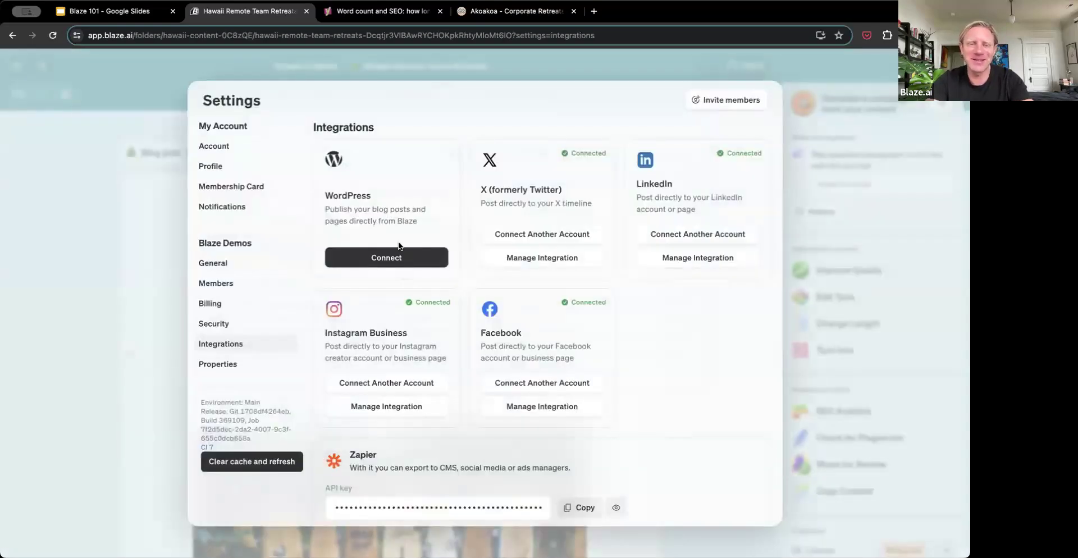
left_click(110, 355)
left_click(615, 154)
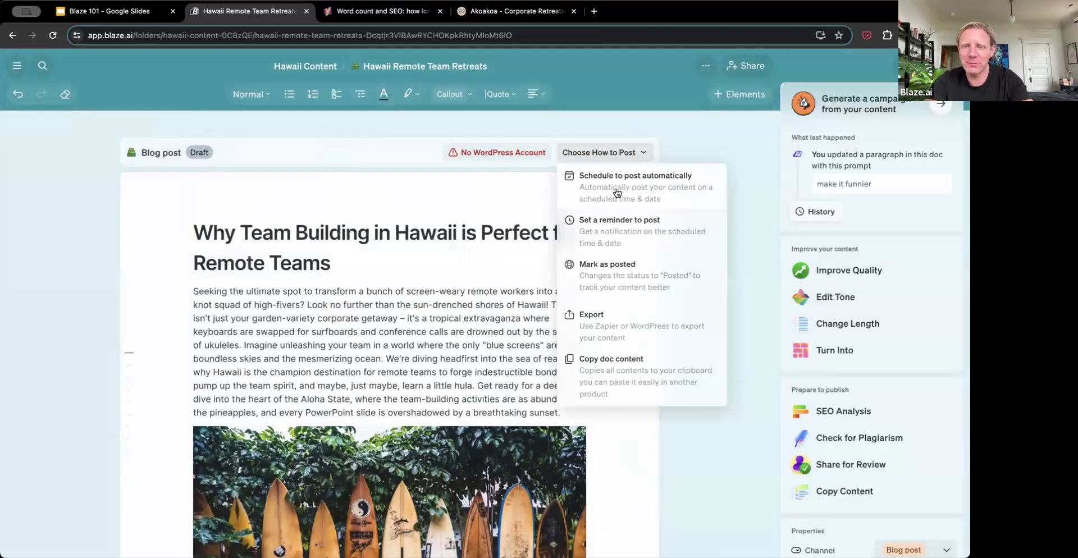
left_click(601, 238)
left_click(660, 261)
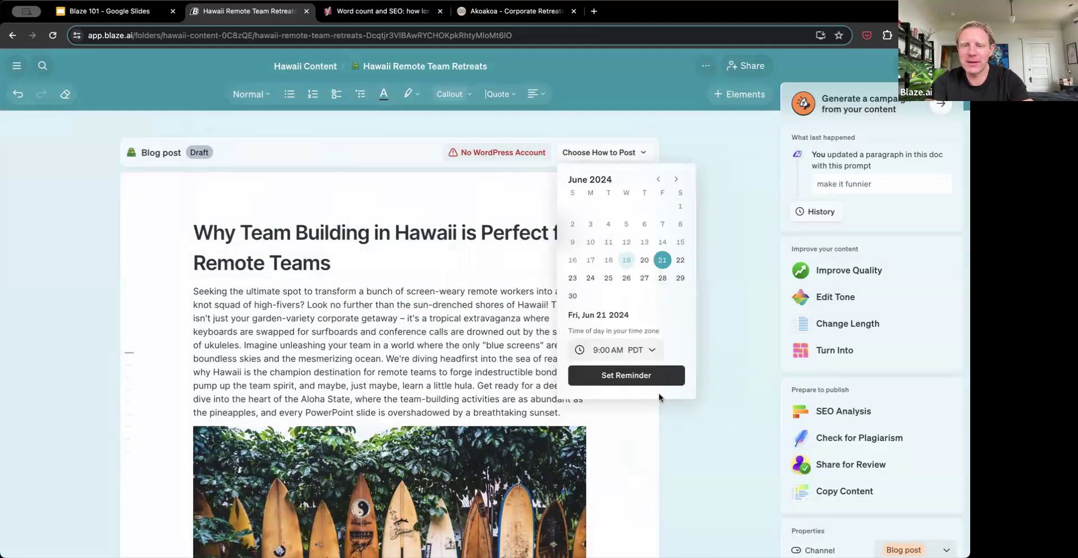
left_click(645, 373)
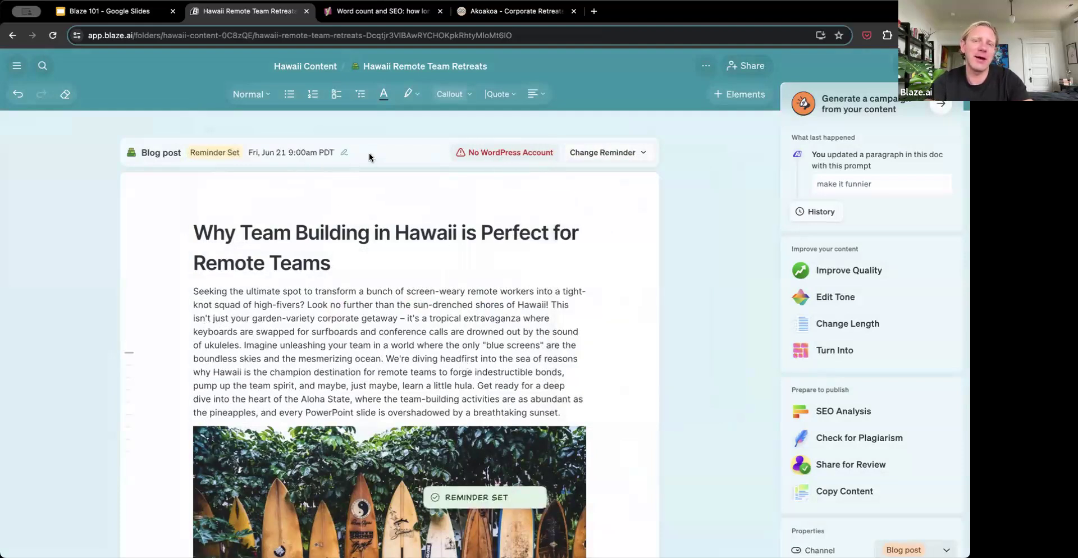
Look through the blog post's export destinations and the Zapier templates, including the CMS export, and close the integration settings.
left_click(605, 153)
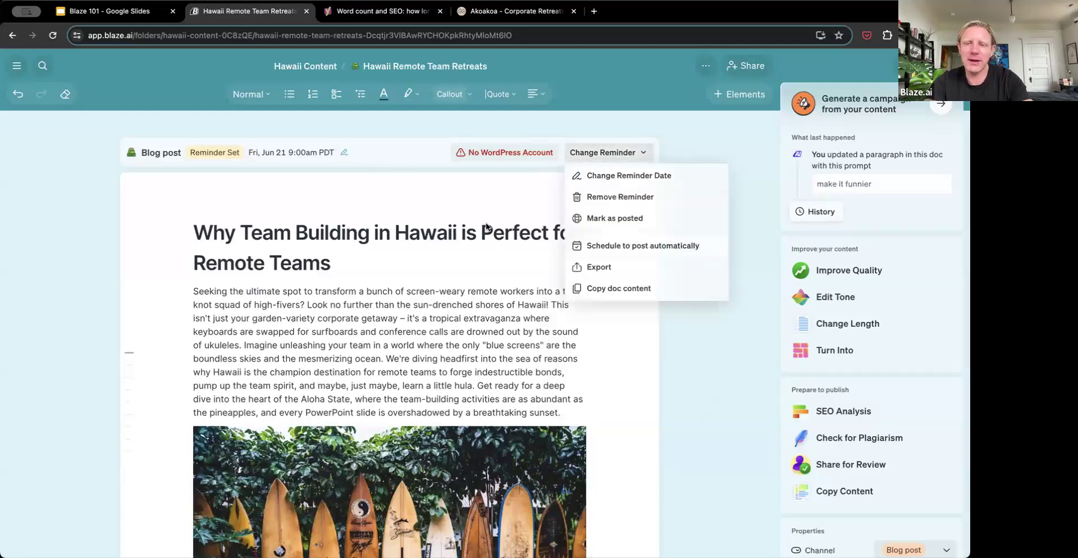
left_click(639, 269)
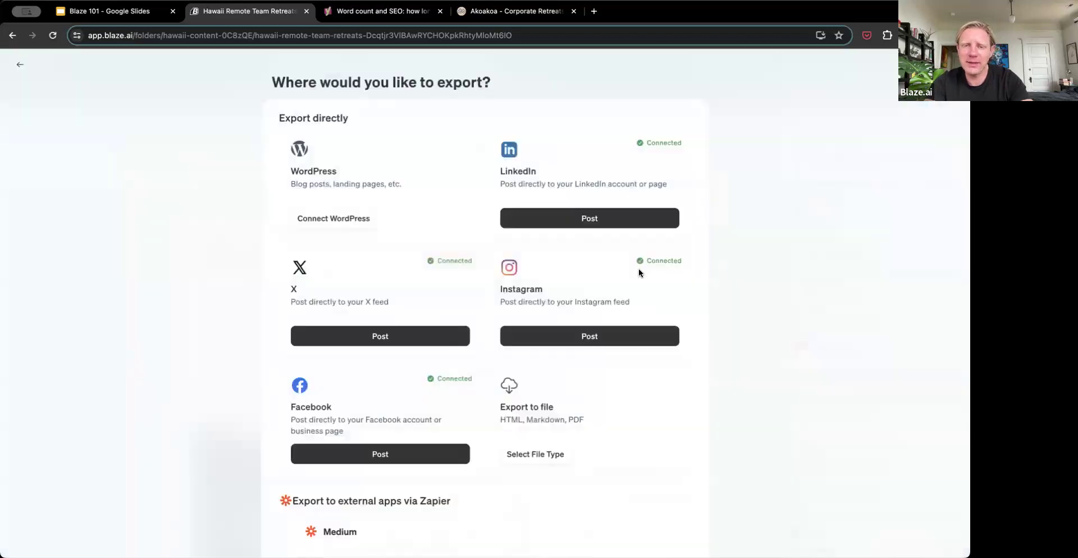
scroll(474, 233, "down", 5)
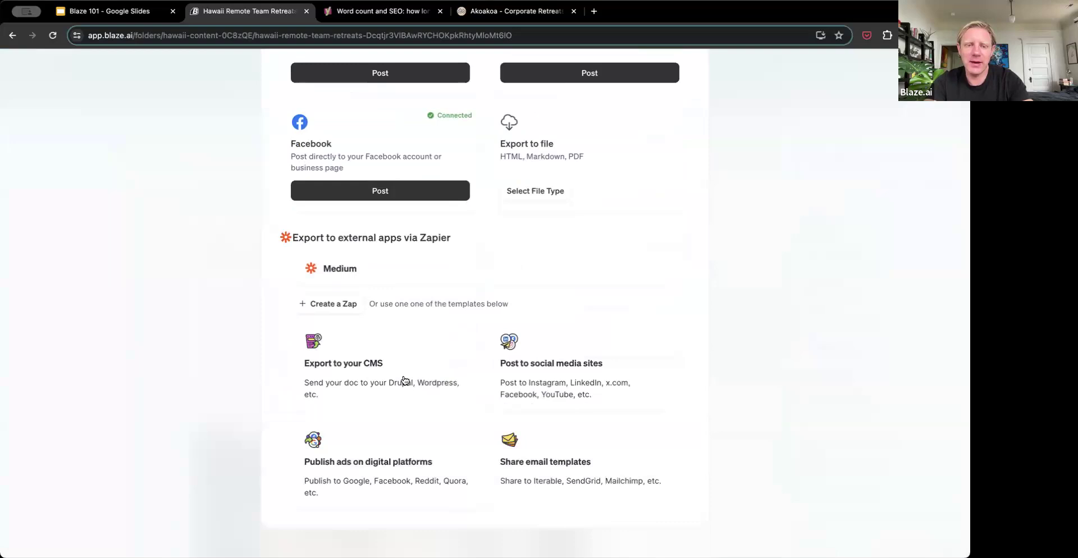
left_click(342, 361)
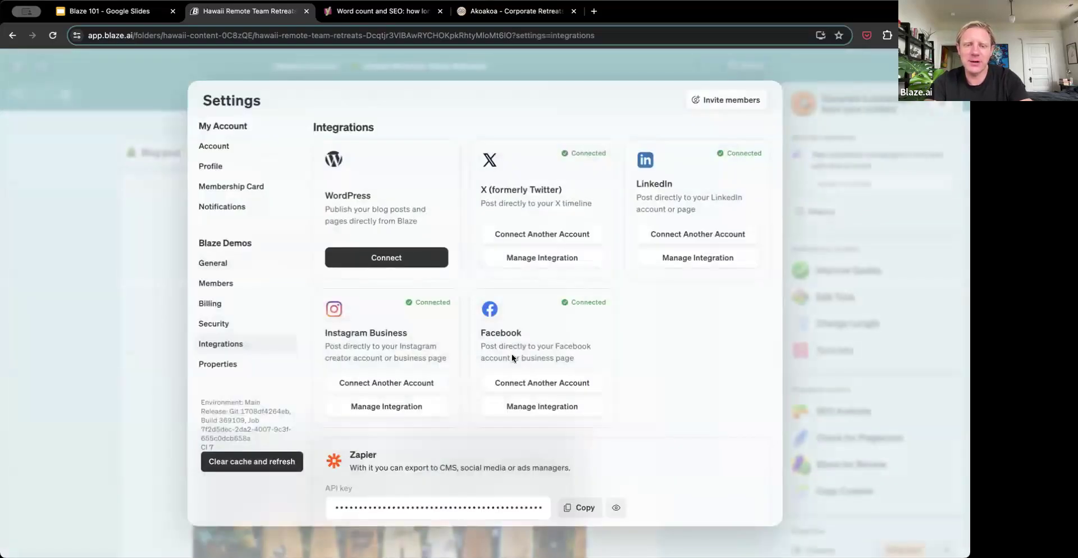
left_click(119, 382)
Look at the document's print, publish and export options, and close them without printing.
left_click(705, 66)
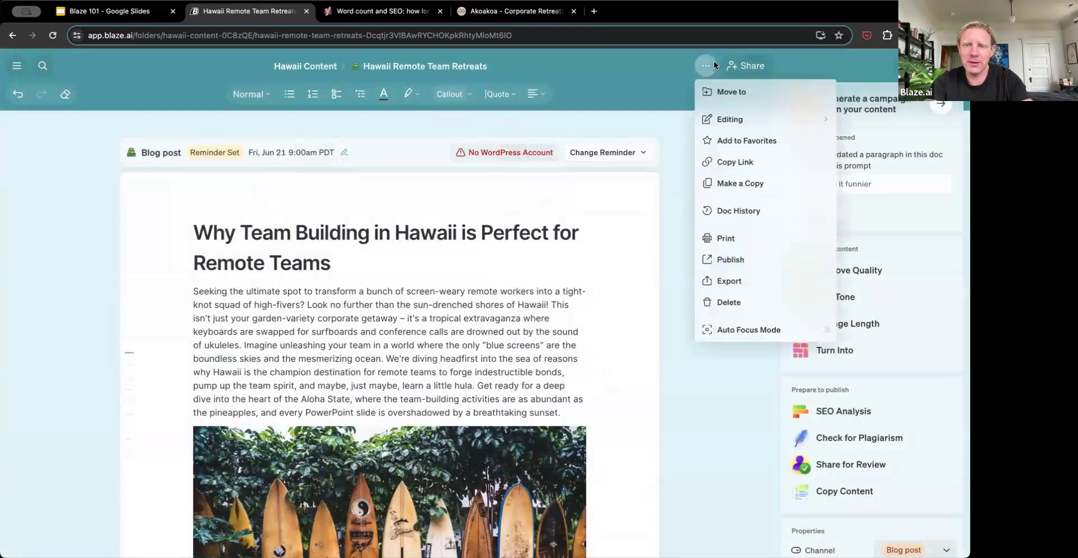
left_click(725, 238)
left_click(622, 290)
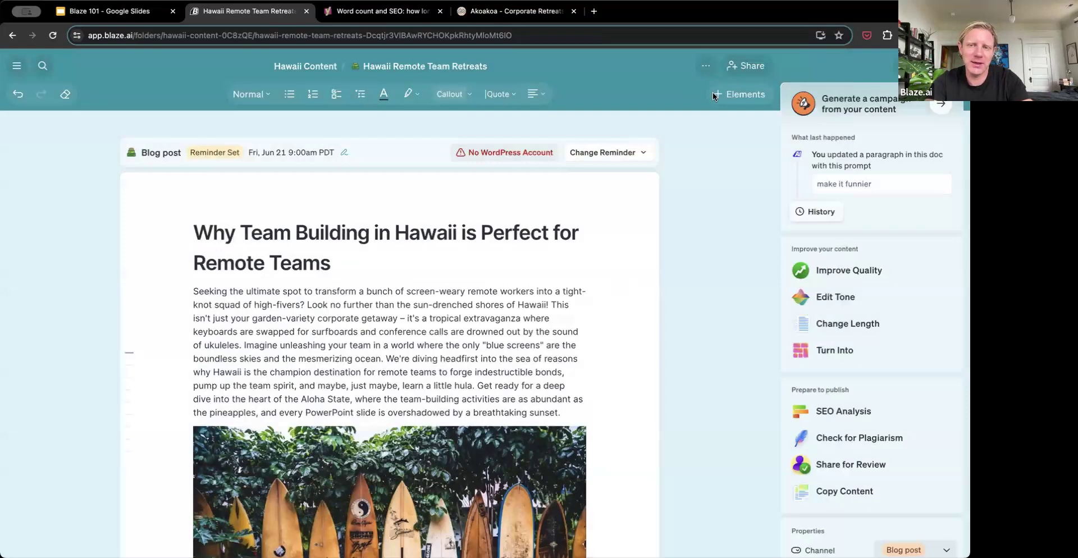
left_click(701, 64)
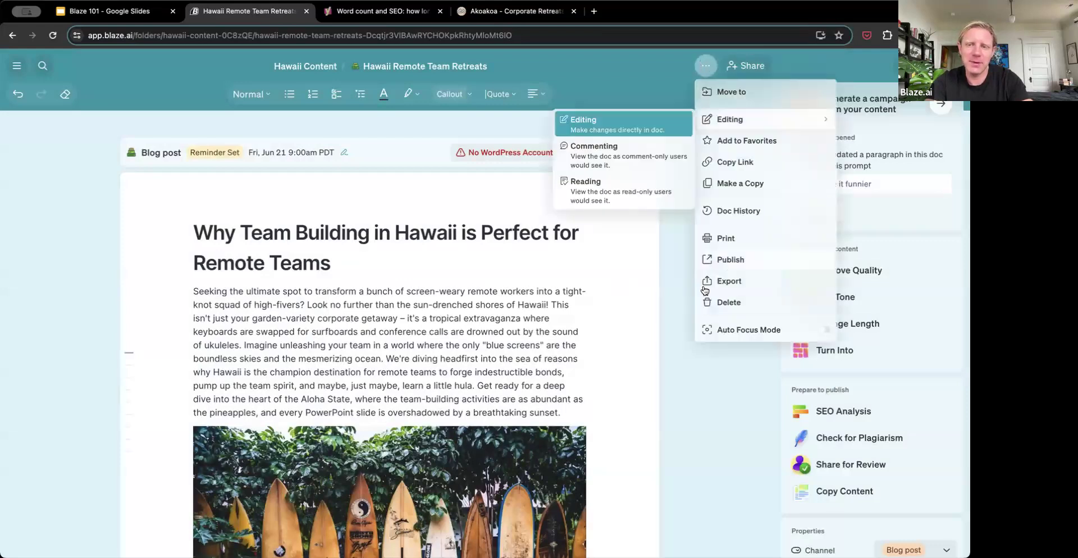
left_click(455, 337)
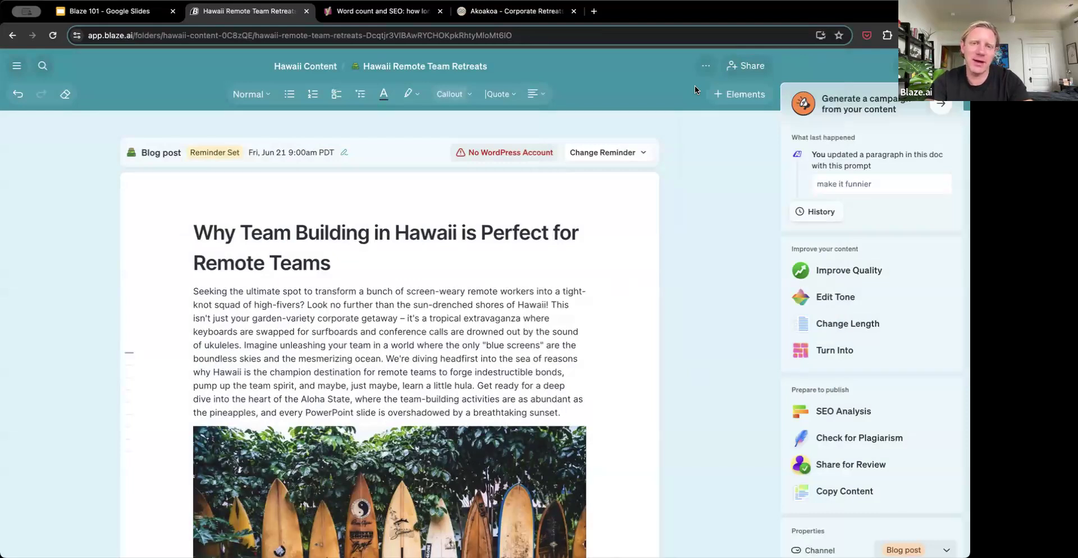
key("super+p")
left_click(733, 457)
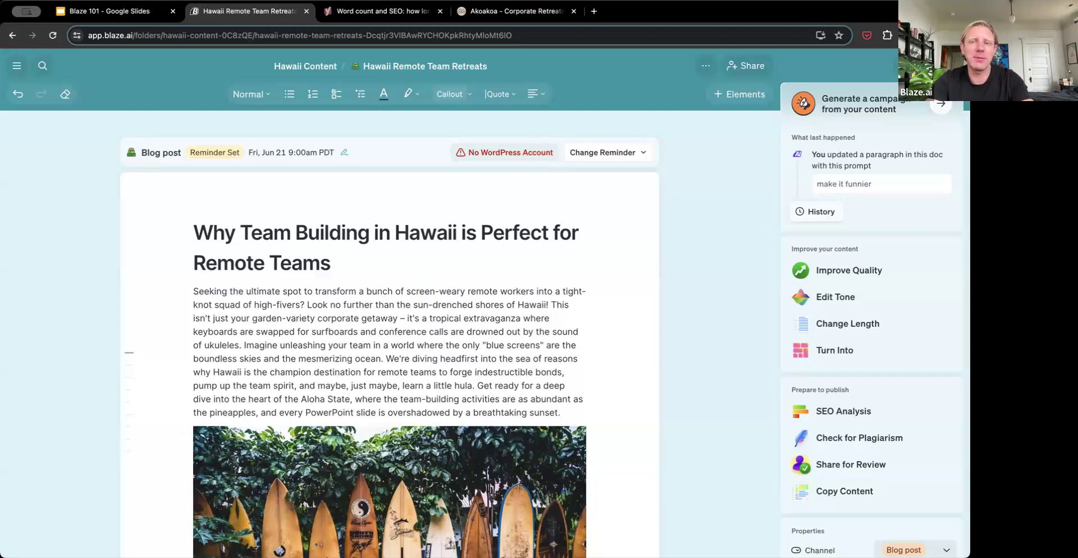
Start a multi-channel campaign from the blog post, name it "Hawaii Campaign" and describe it as "Do your team retreat in Hawaii".
left_click(868, 98)
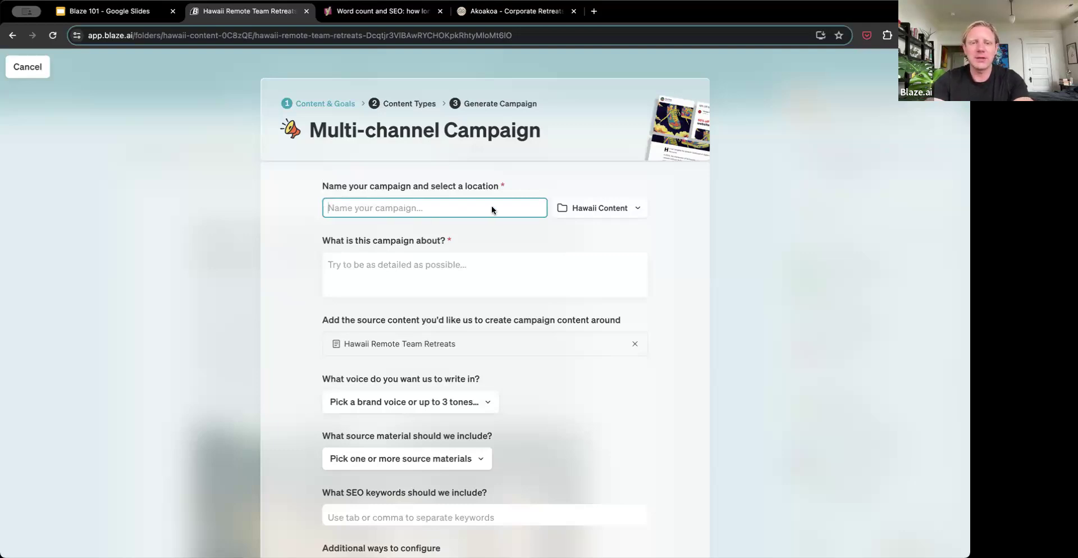
type("Hawaii Campaign")
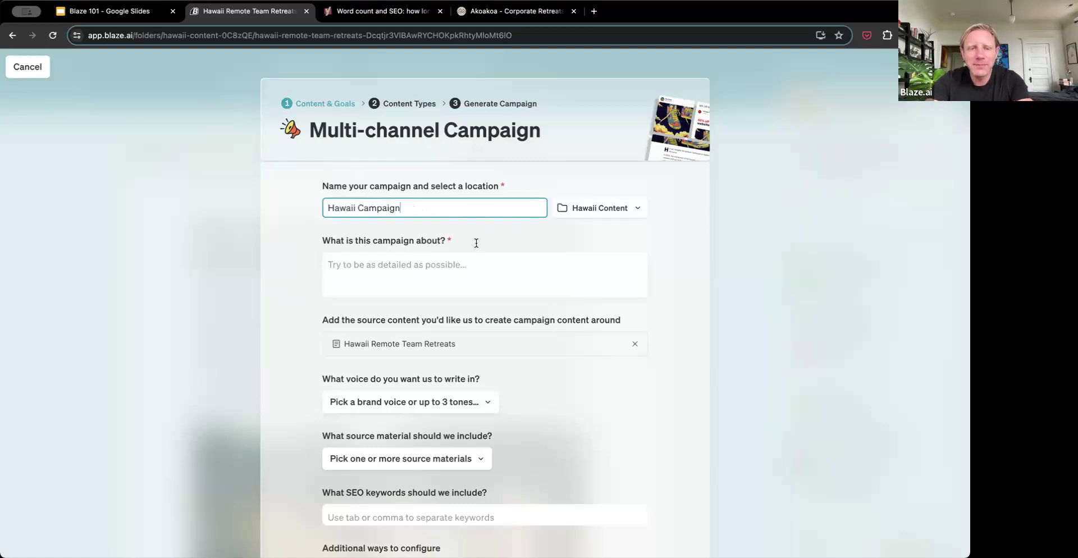
left_click(478, 284)
type("Do youu")
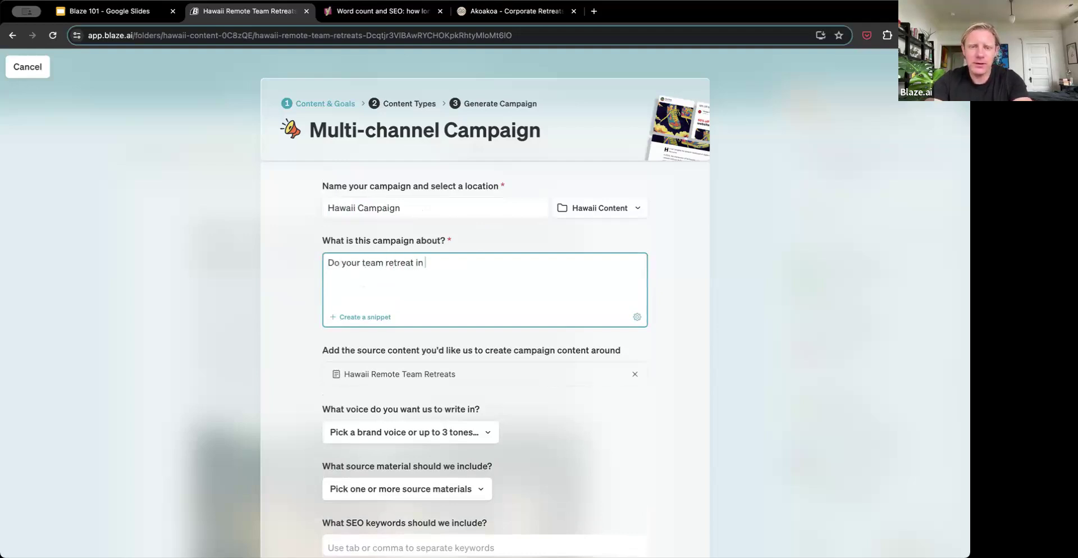
Set the campaign's brand voice to Akoakoa Retreats and its source material to Hawaii Properties, and continue to the content types.
scroll(551, 410, "down", 5)
left_click(393, 190)
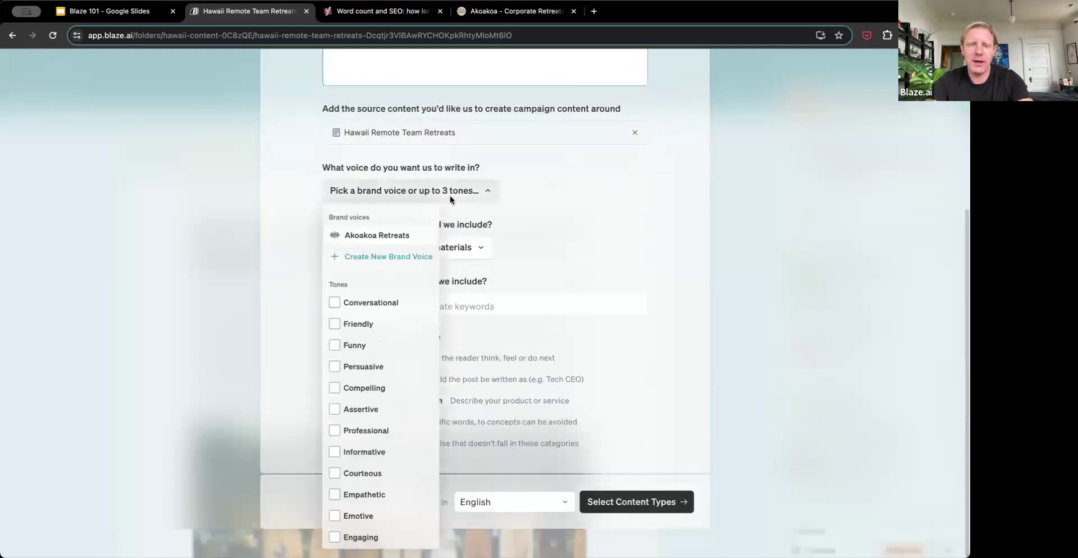
left_click(385, 236)
left_click(398, 251)
left_click(390, 289)
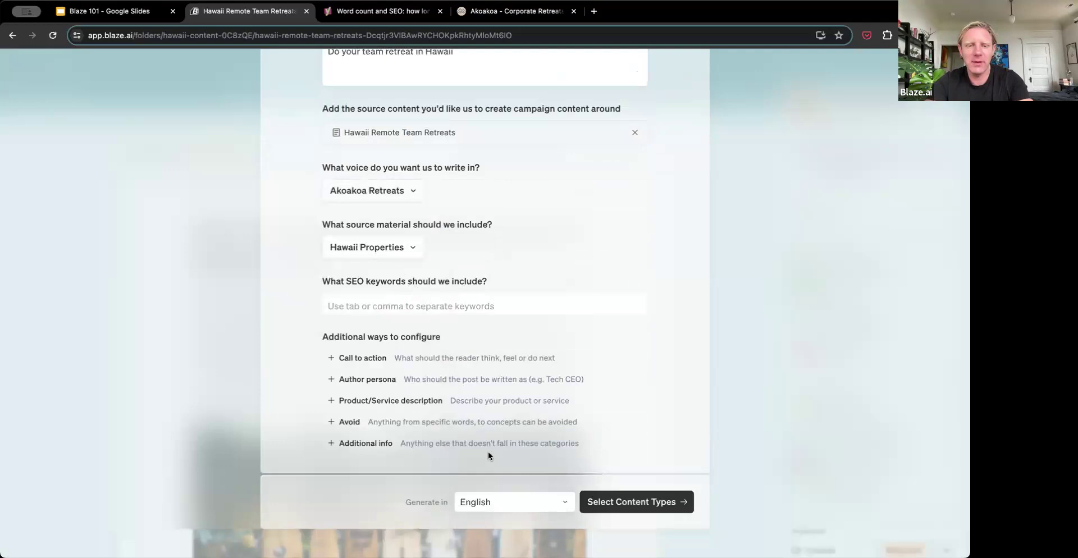
left_click(650, 501)
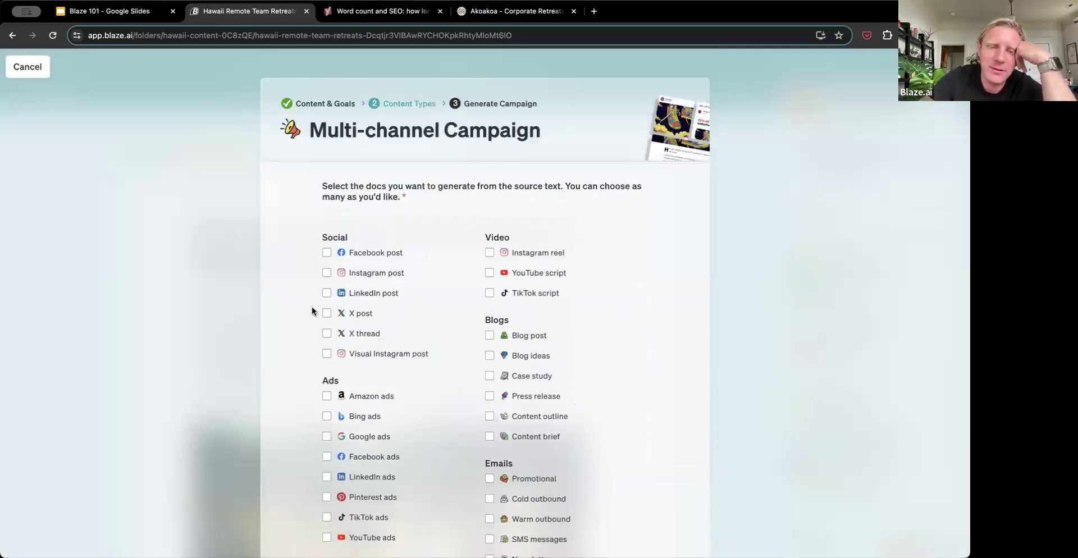
Choose Instagram post, X post, YouTube script, Newsletter and Facebook ads as content types, and generate the campaign.
left_click(327, 312)
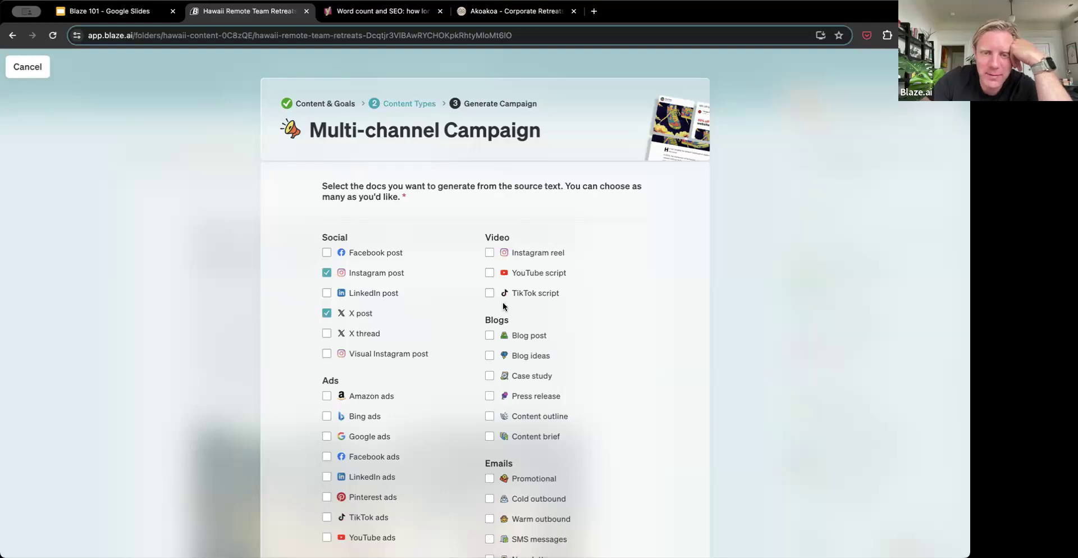
scroll(493, 375, "down", 3)
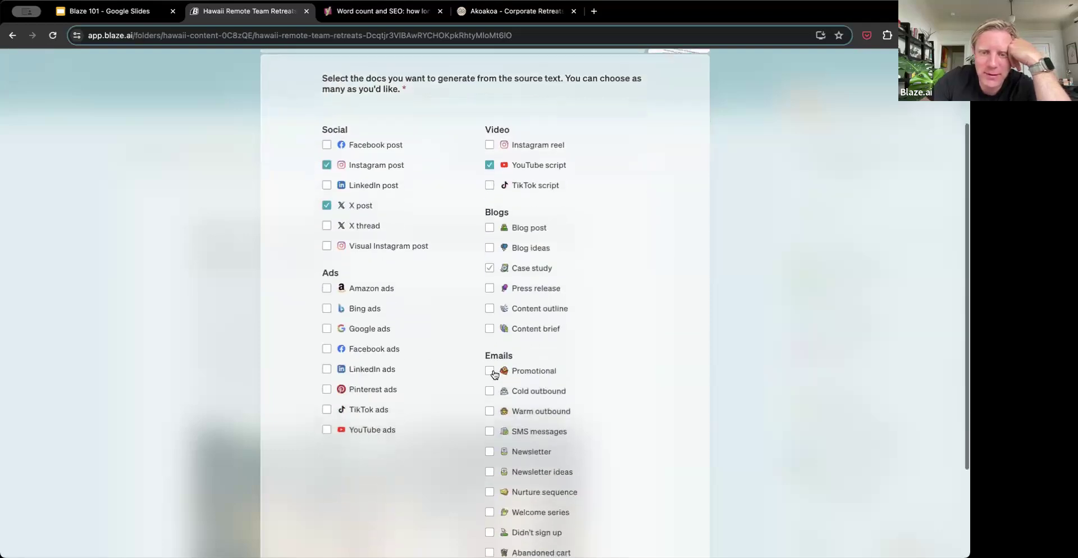
left_click(523, 418)
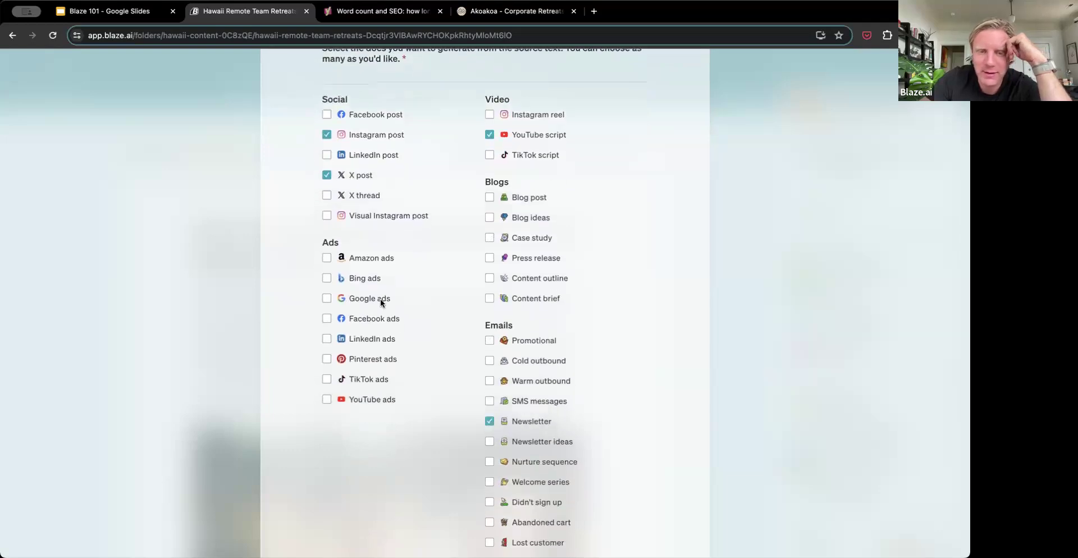
left_click(327, 319)
scroll(419, 400, "down", 2)
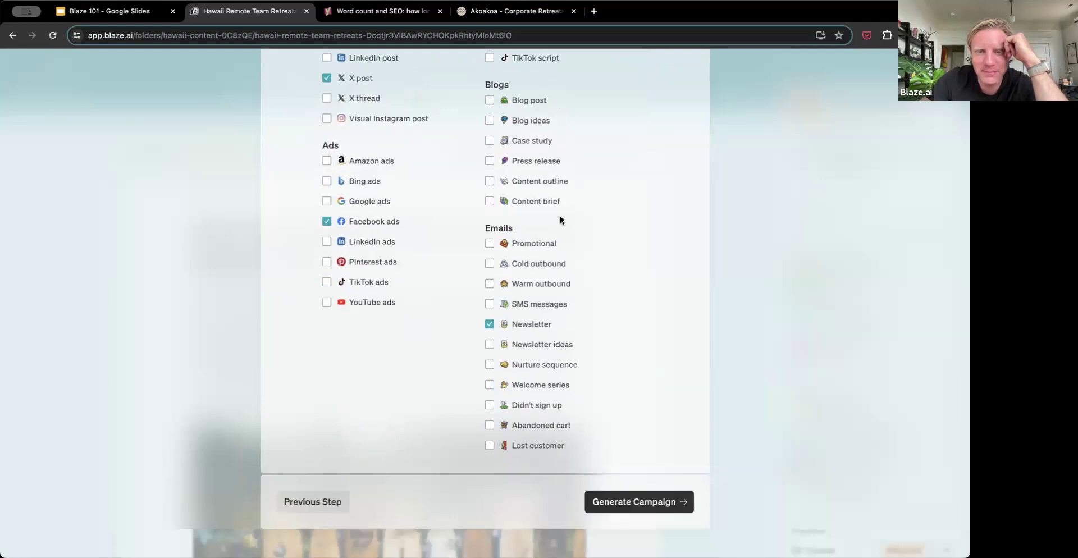
scroll(445, 275, "up", 3)
scroll(446, 275, "down", 3)
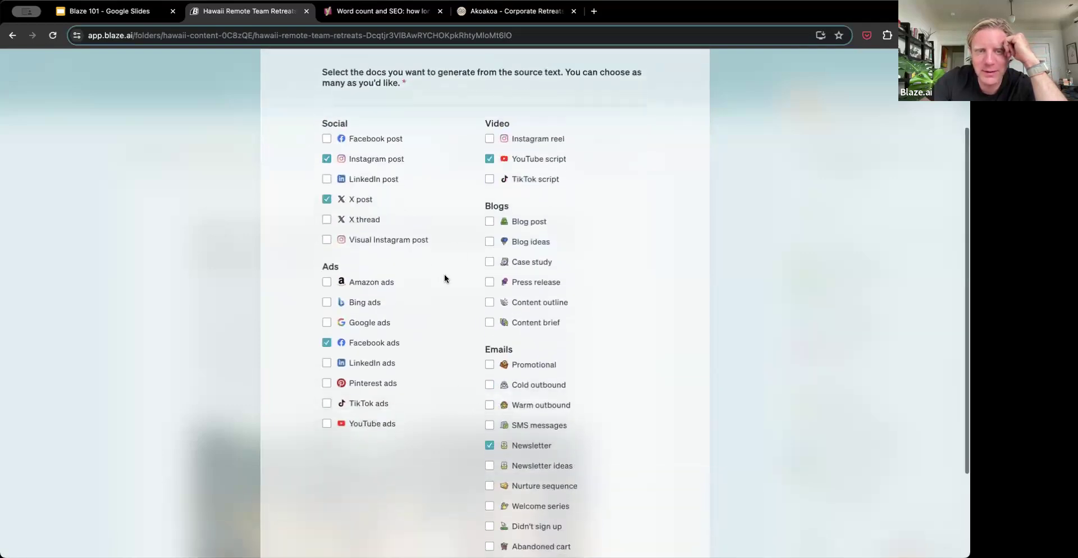
scroll(567, 271, "up", 3)
scroll(567, 272, "down", 2)
scroll(567, 271, "down", 2)
left_click(631, 499)
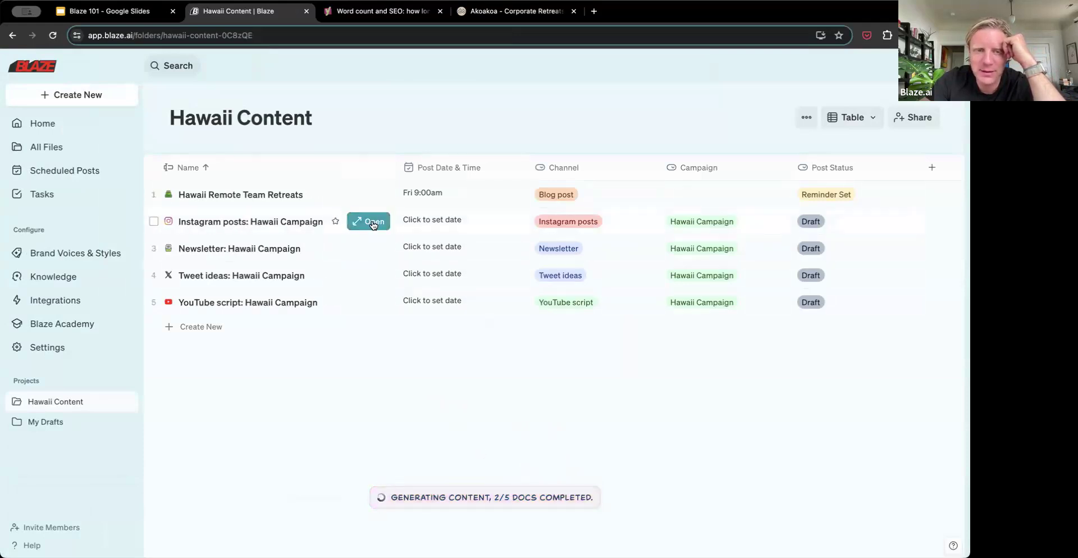
Open the campaign's Instagram posts document and review its post preview, caption ideas and hashtag suggestions.
left_click(373, 224)
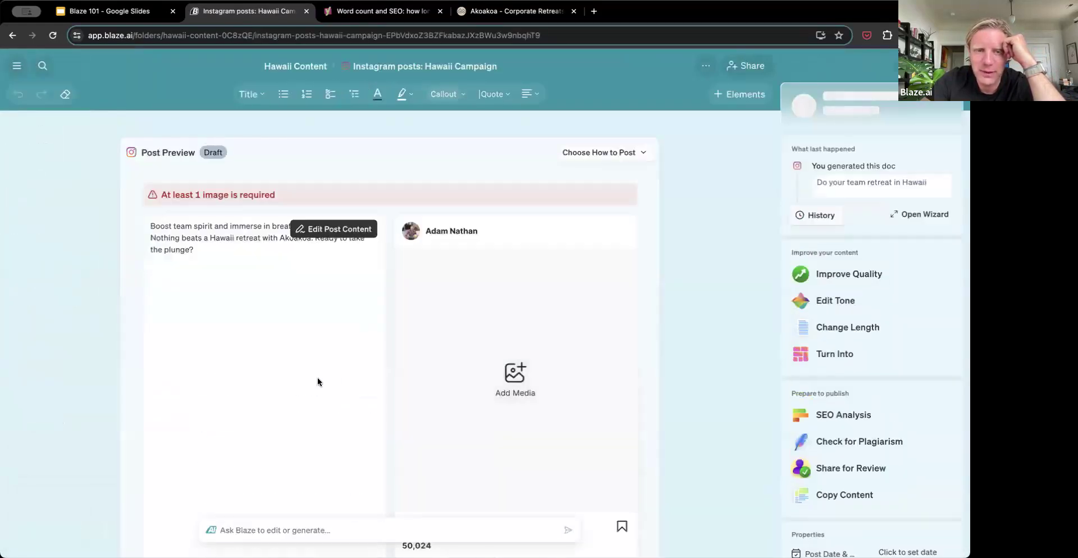
scroll(355, 417, "down", 10)
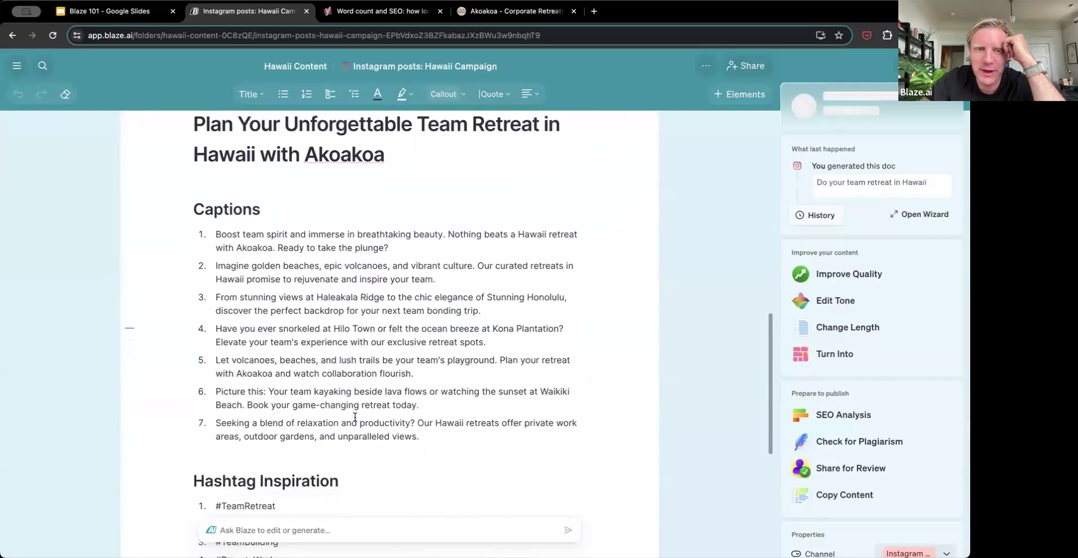
left_click_drag(194, 205, 381, 427)
left_click(381, 428)
scroll(379, 428, "down", 5)
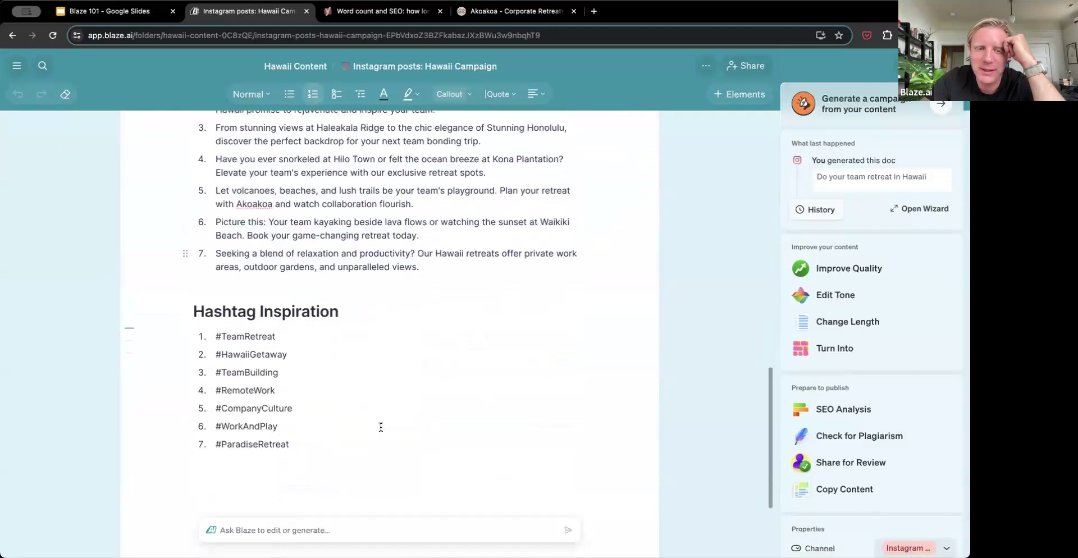
scroll(348, 427, "up", 15)
scroll(334, 426, "down", 8)
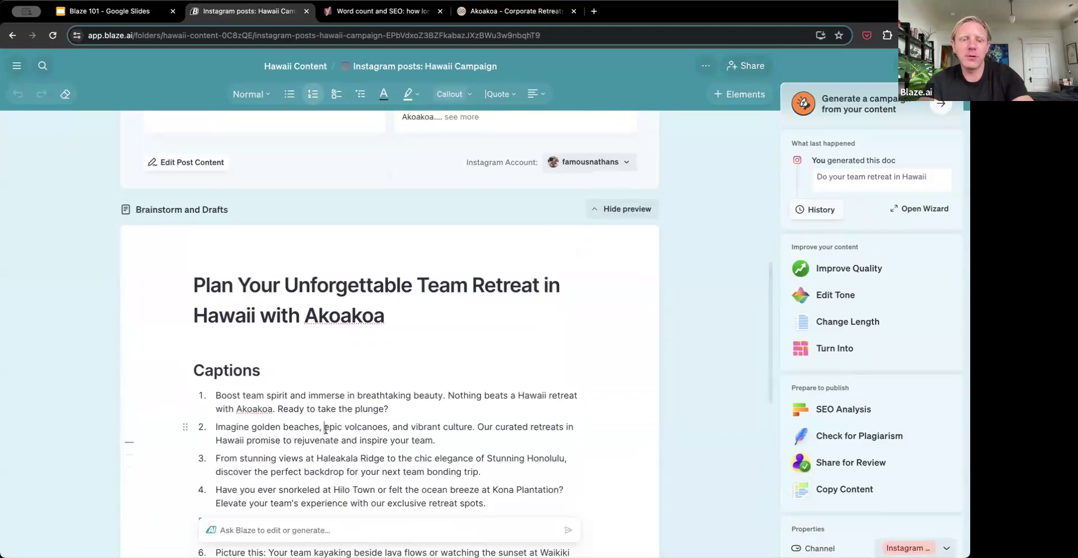
Replace the Instagram post's text with the second caption idea, starting "Imagine golden beaches, epic volcanoes, and vibrant culture.".
scroll(355, 277, "up", 3)
scroll(356, 276, "up", 5)
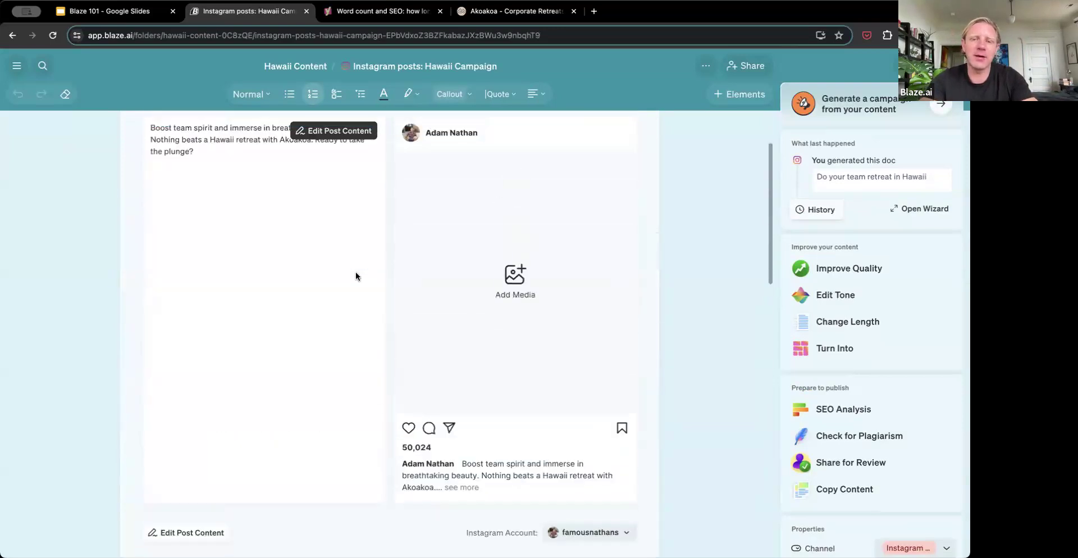
left_click(203, 179)
type("Imagine golden beaches, epic volcanoes, and vibrant culture. Our curated retreats in Hawaii promise to rejuvenate and inspire your team.")
Add the dark green mountain and beach photo from an Unsplash search for "hawaii" to the Instagram post.
scroll(545, 362, "down", 1)
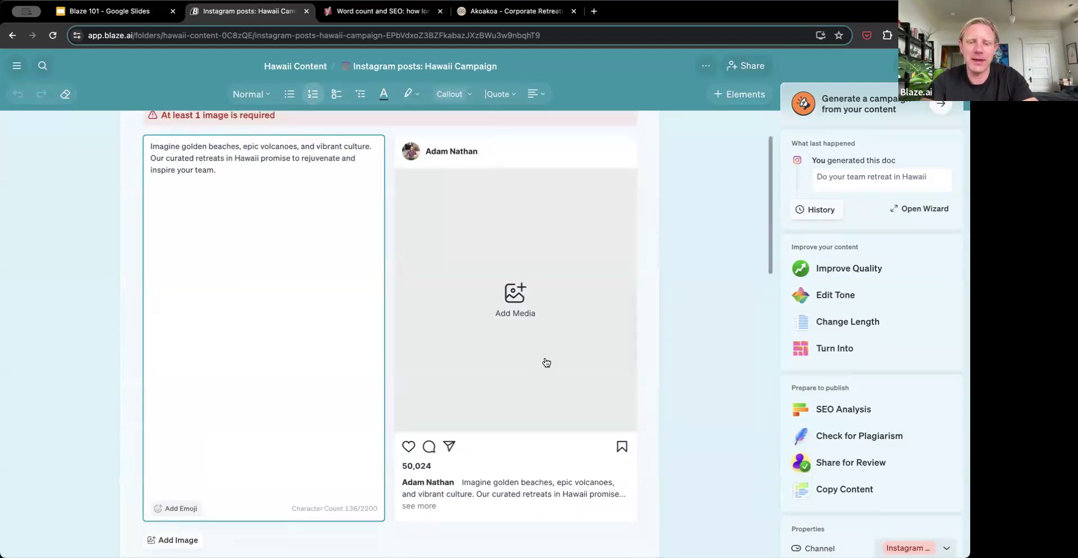
scroll(421, 242, "up", 12)
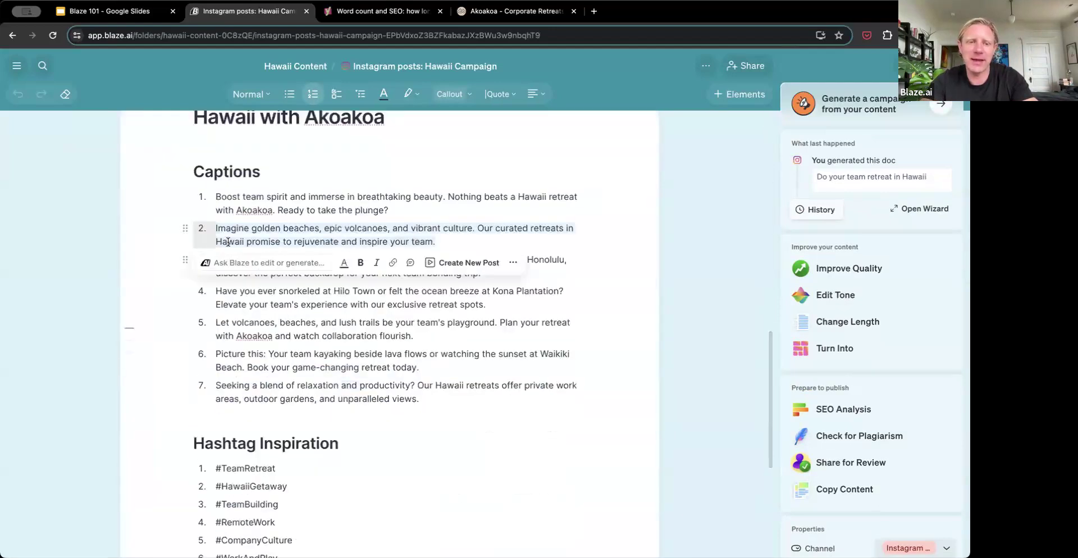
scroll(420, 239, "up", 1)
scroll(265, 222, "down", 12)
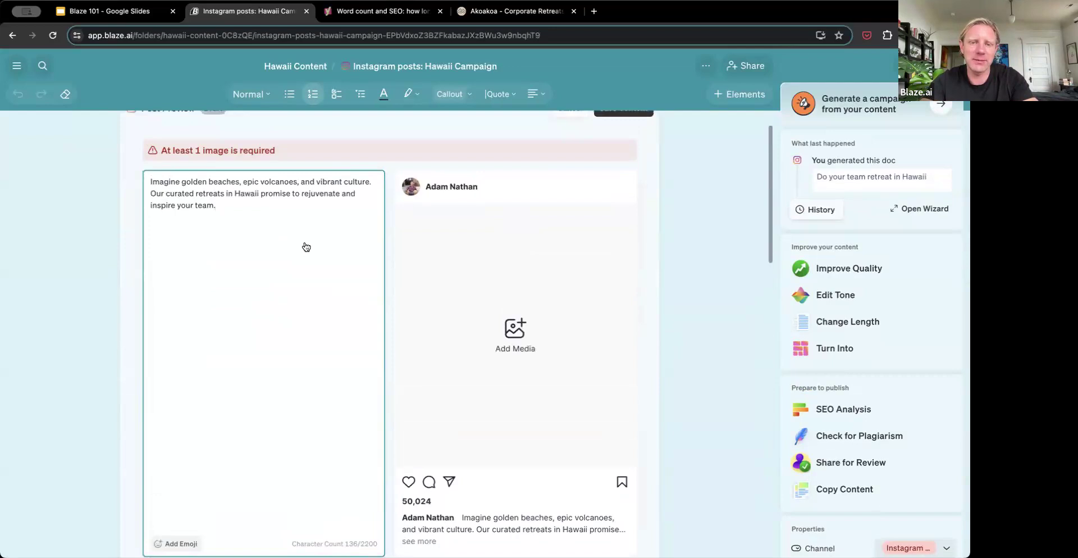
left_click(514, 331)
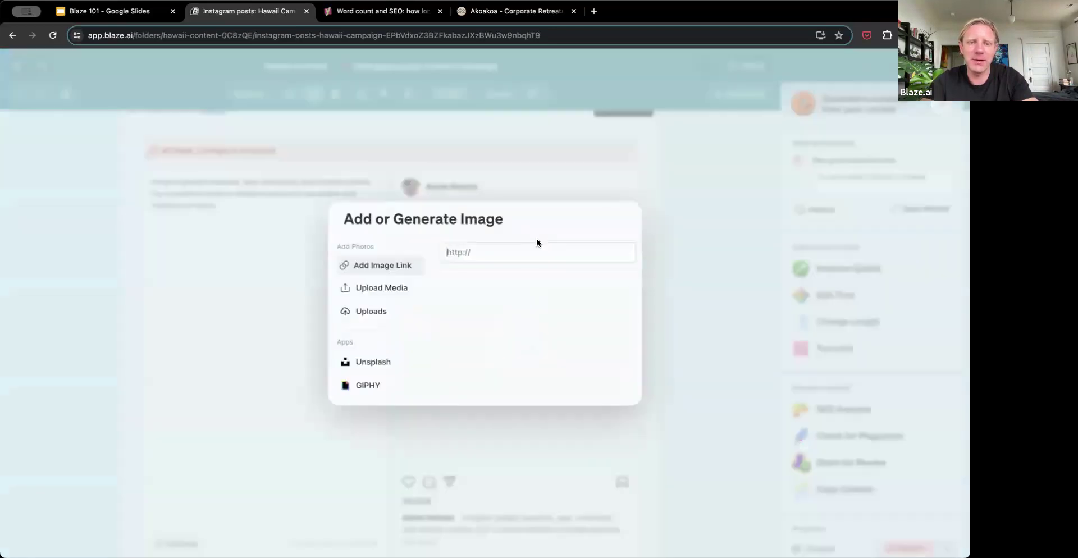
left_click(393, 321)
left_click(397, 365)
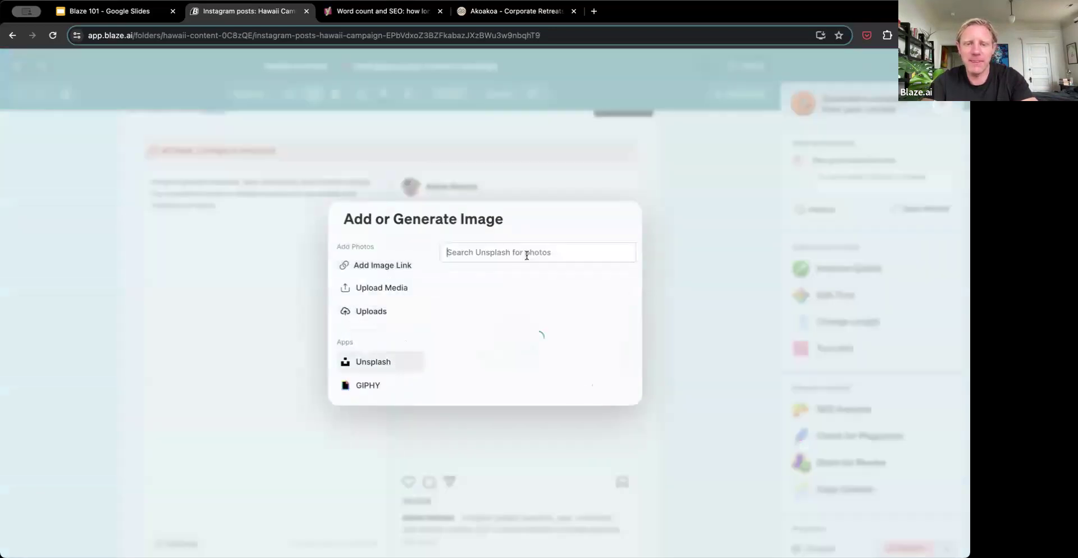
type("ha")
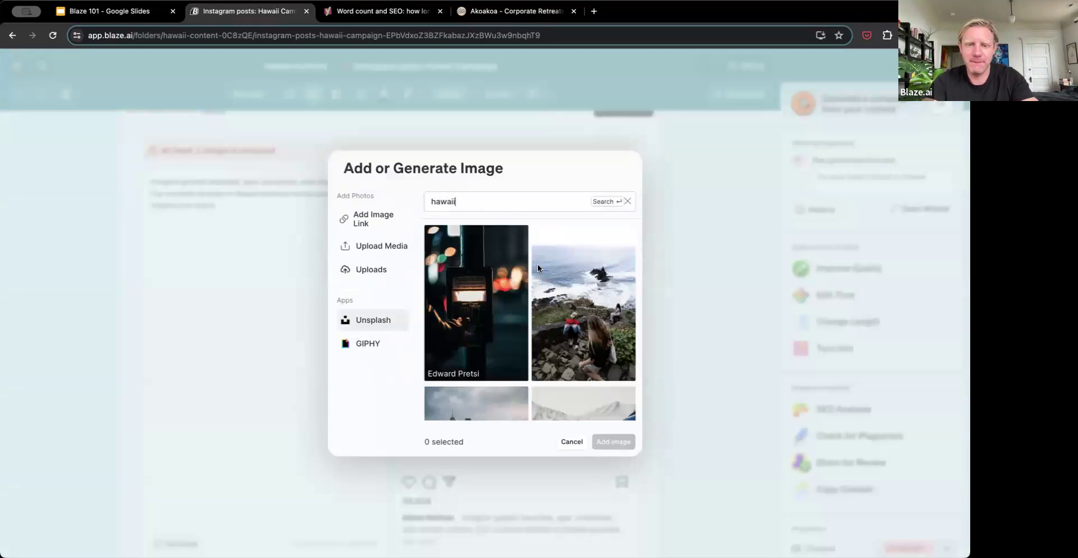
type("waii")
key("Return")
left_click(500, 270)
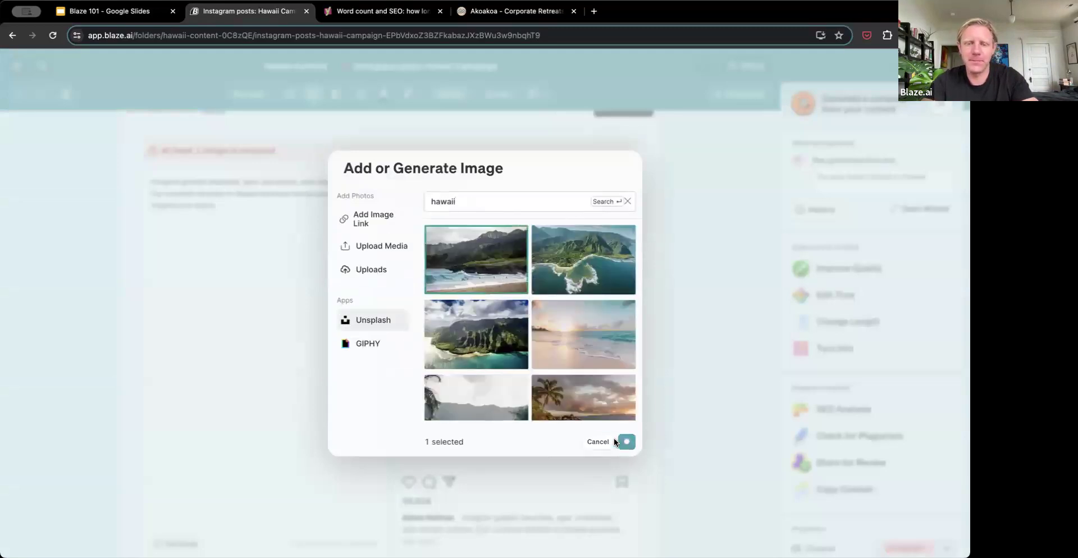
key("Return")
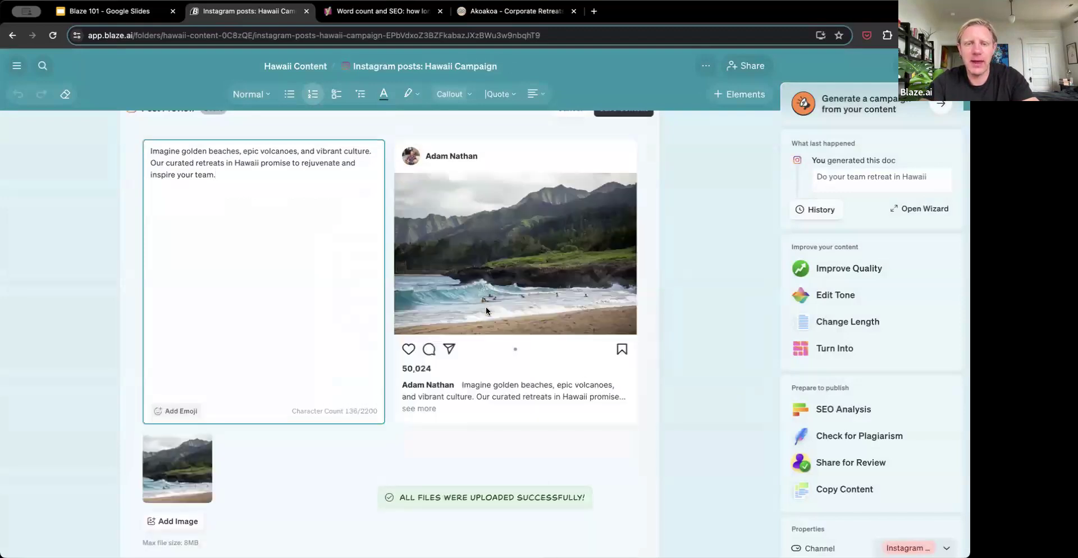
Save the Instagram post and schedule it to post automatically on Thu, Jun 20 2024 at 9:00 AM PDT.
scroll(486, 307, "up", 2)
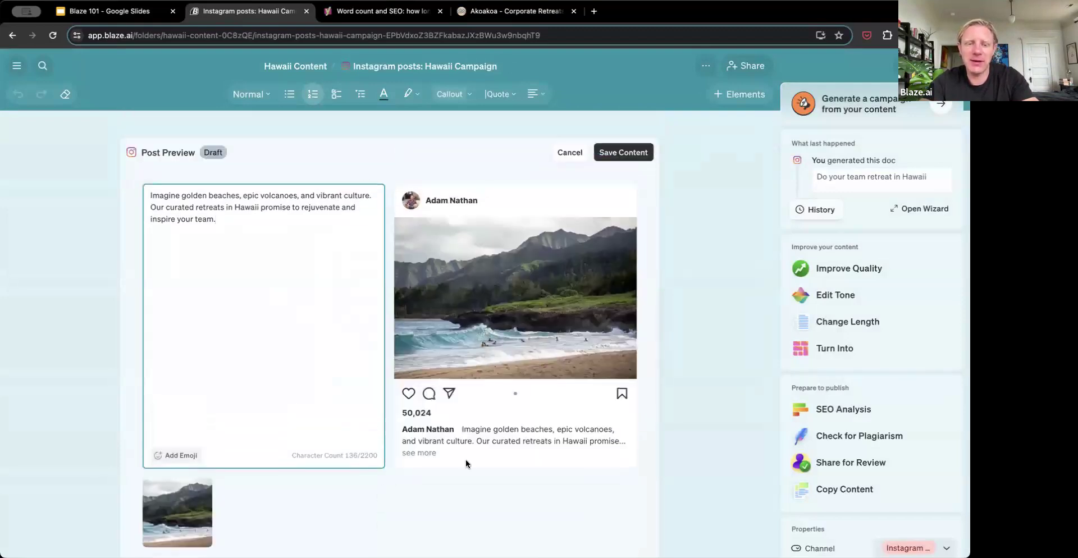
left_click(620, 153)
left_click(614, 153)
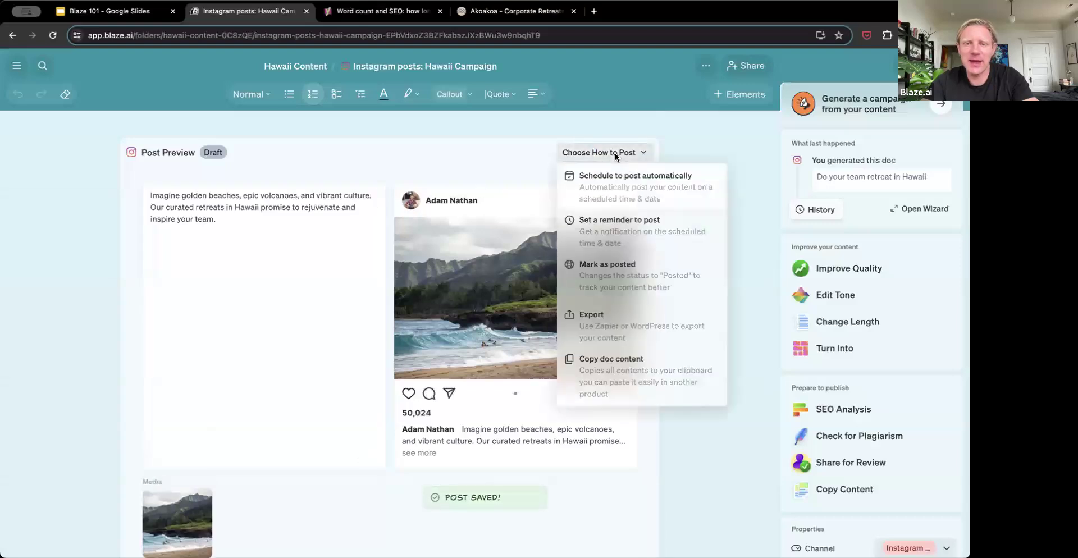
left_click(617, 198)
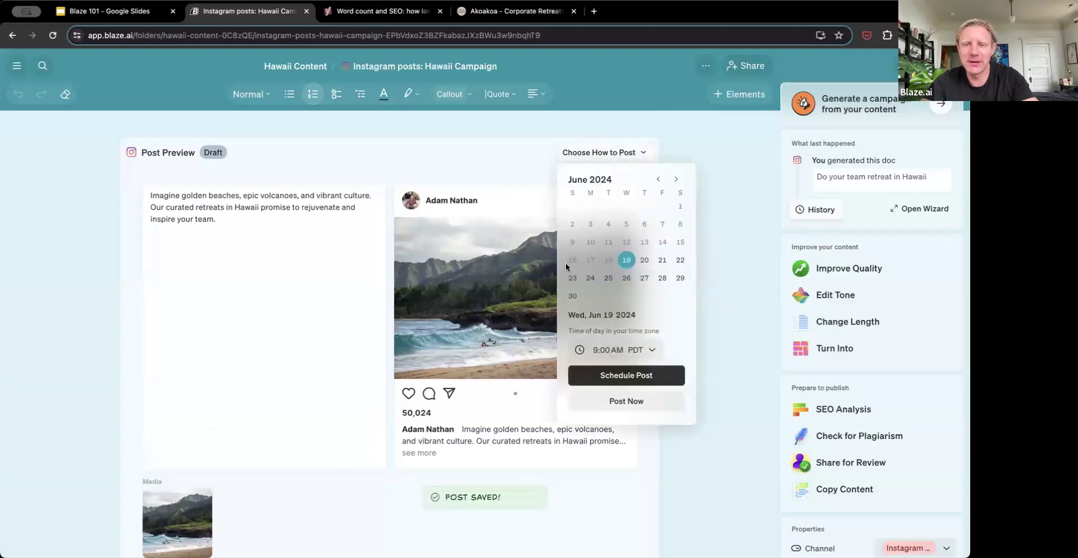
left_click(645, 260)
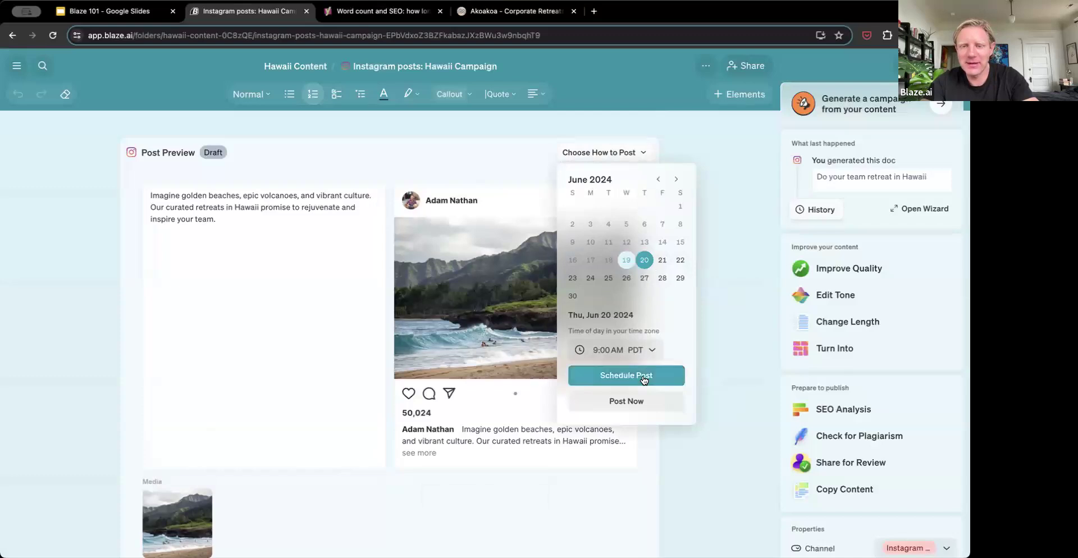
left_click(636, 375)
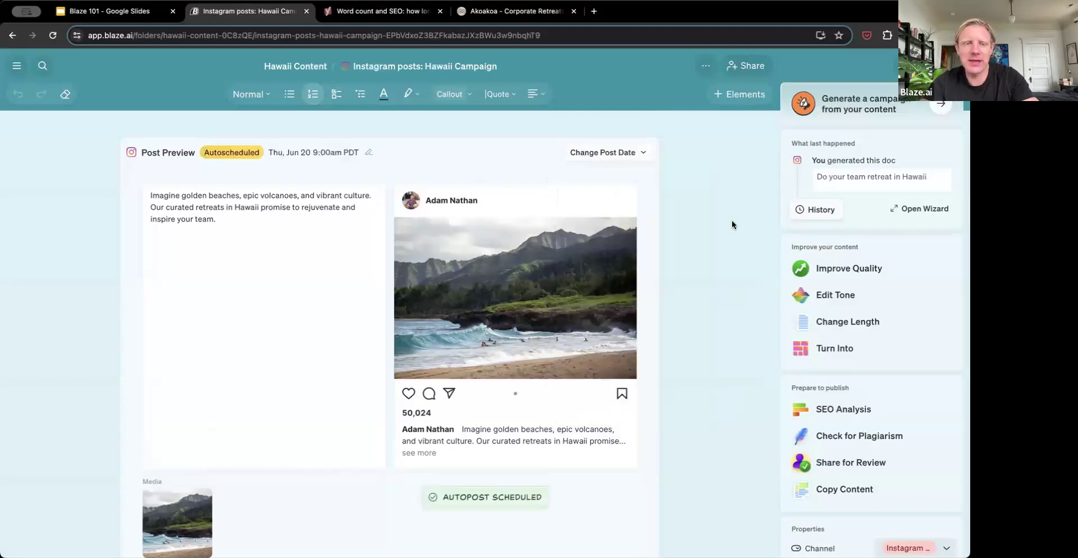
Reopen the scheduled Instagram post's content for editing and search Unsplash for "hawaii" to find another image.
left_click(291, 227)
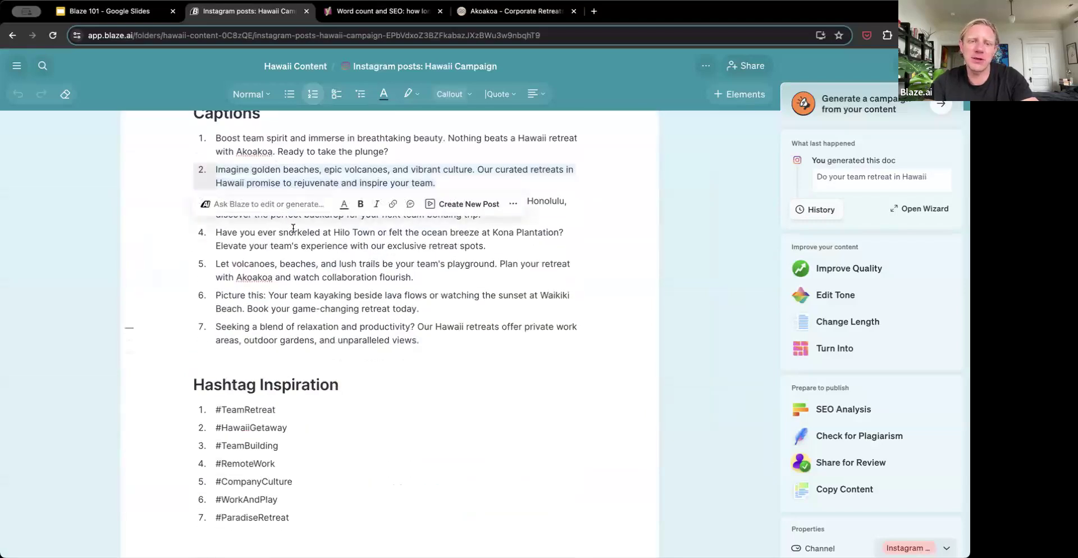
scroll(293, 228, "up", 12)
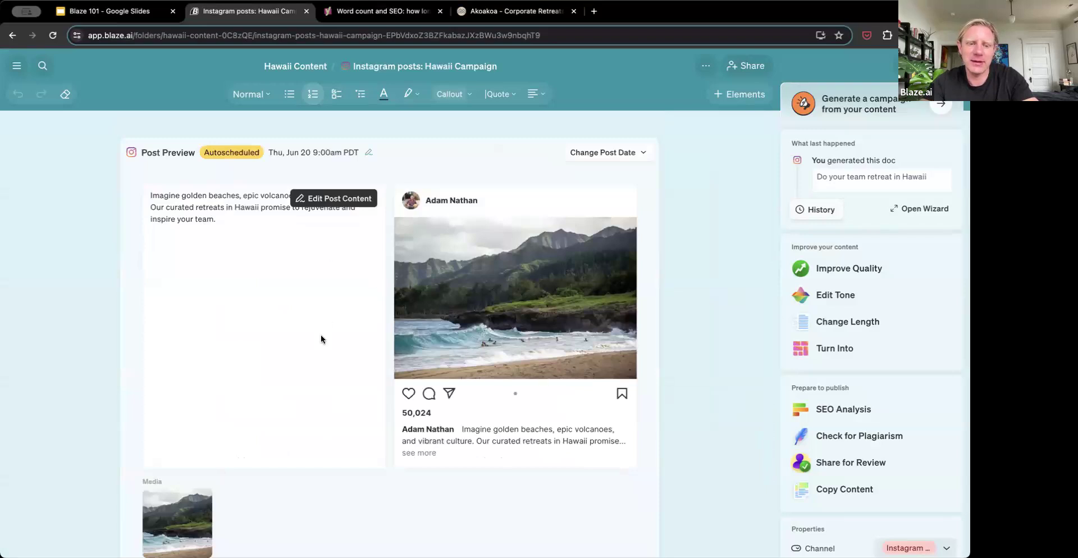
scroll(228, 331, "down", 3)
scroll(349, 249, "up", 3)
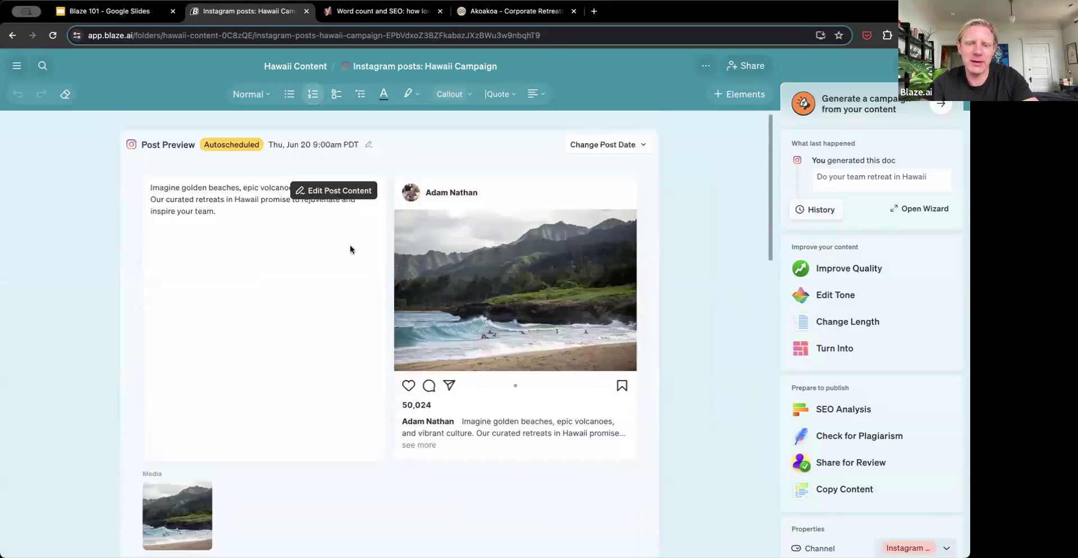
scroll(268, 456, "down", 2)
left_click(205, 467)
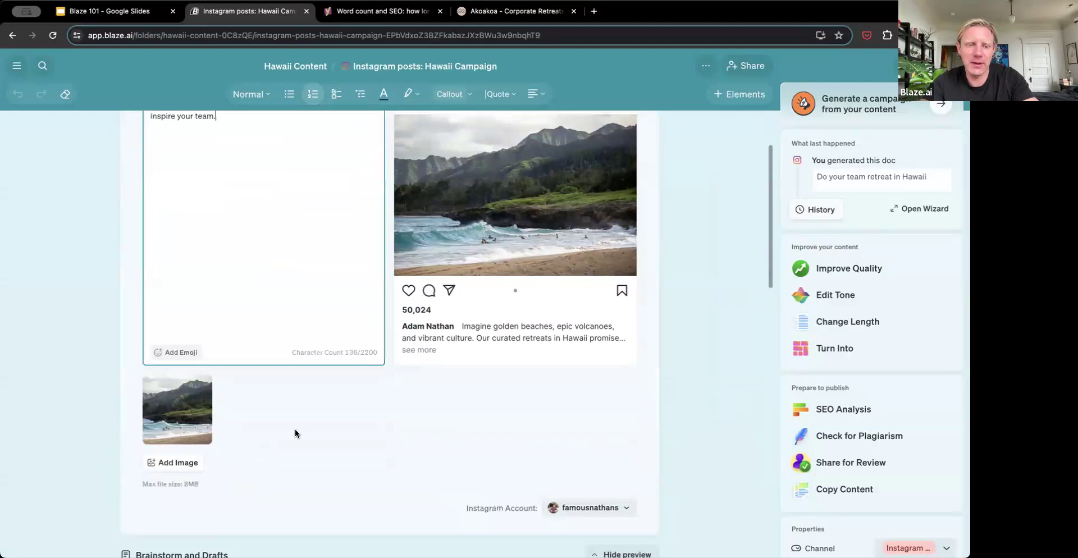
left_click(175, 462)
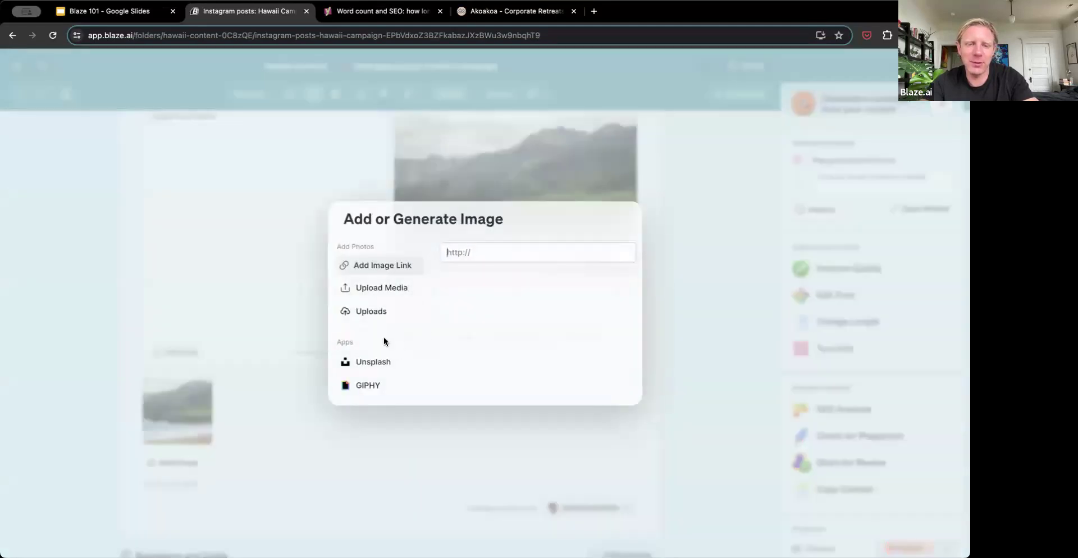
left_click(375, 308)
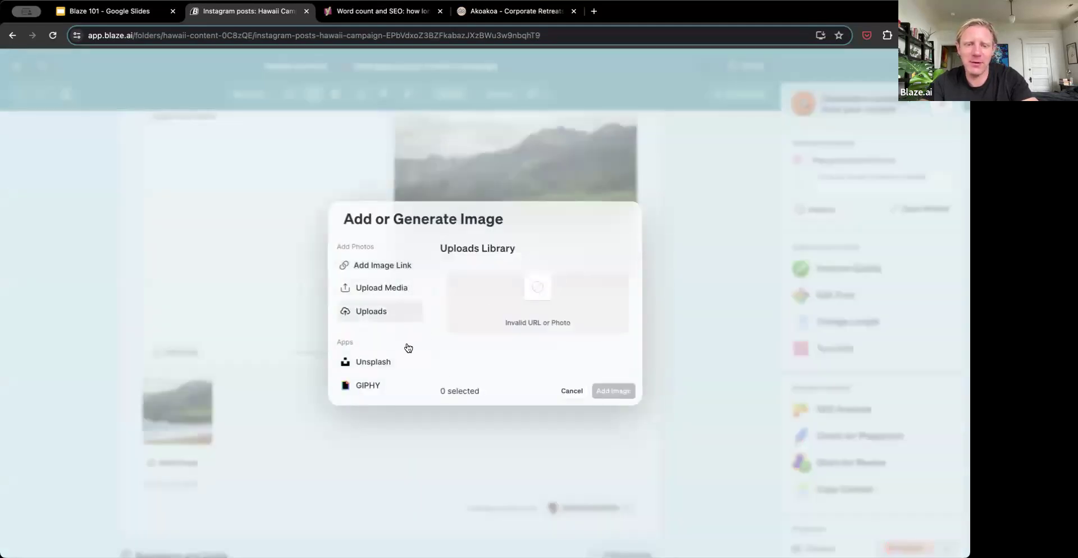
left_click(393, 361)
type("hawaii")
key("Return")
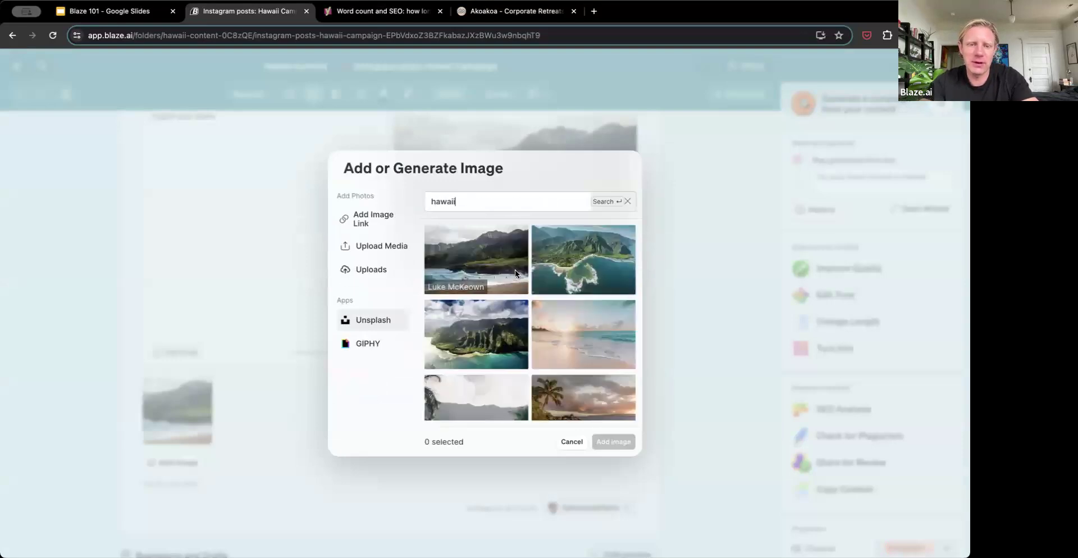
Add the photo of steep green cliffs above turquoise water as the post's second image and save the content.
left_click(511, 351)
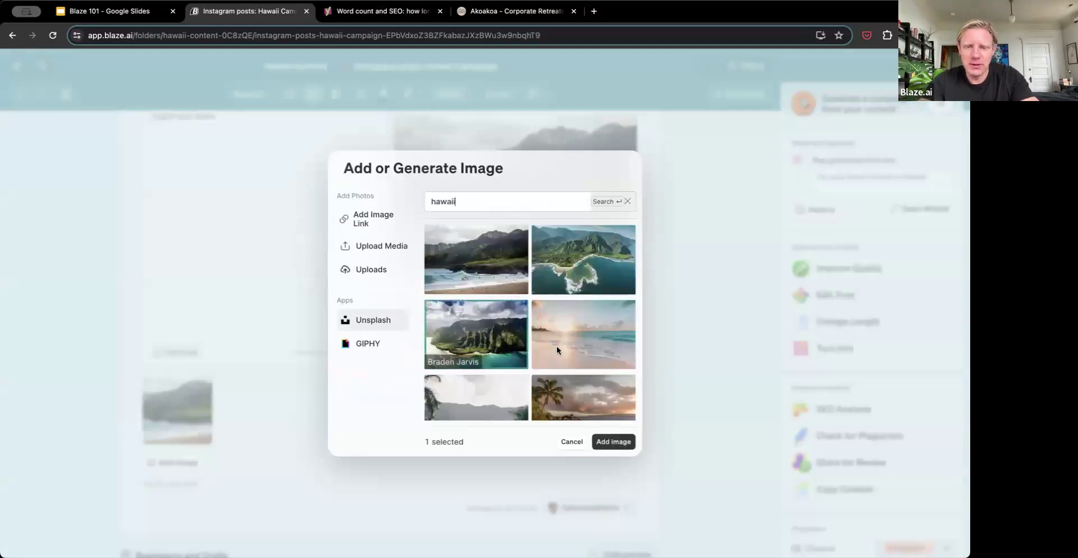
left_click(625, 441)
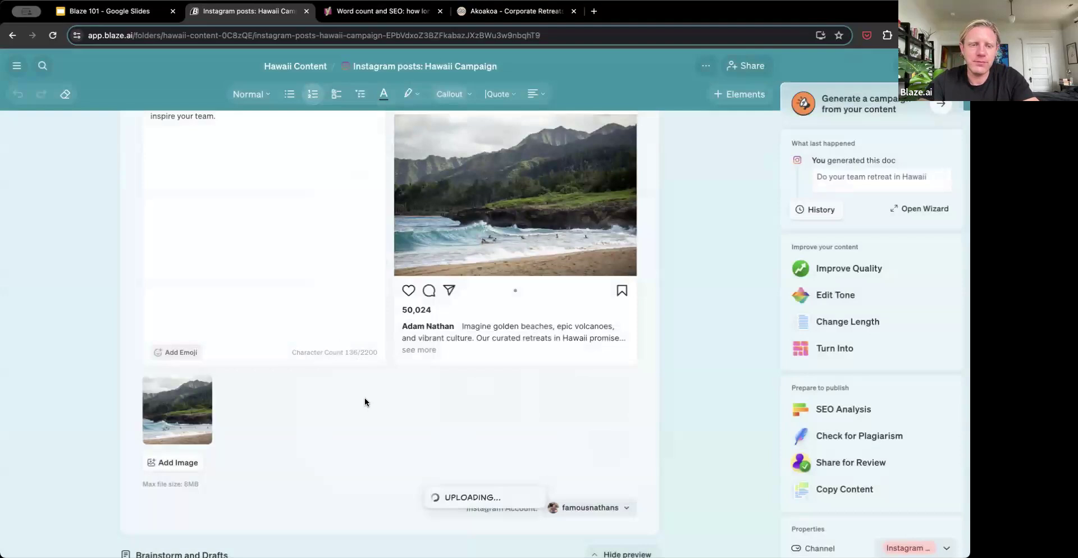
left_click(178, 461)
left_click(332, 440)
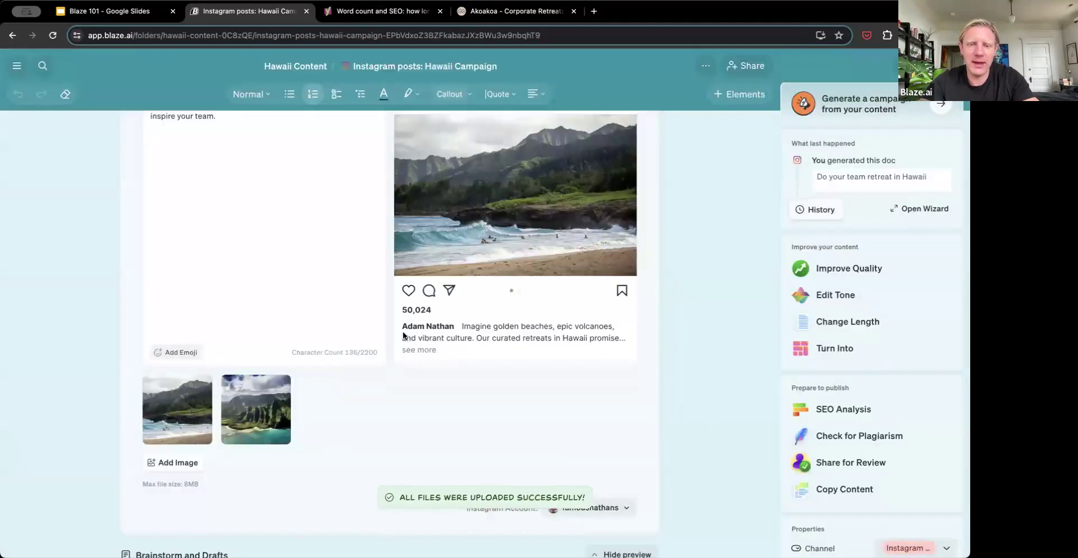
scroll(560, 225, "up", 2)
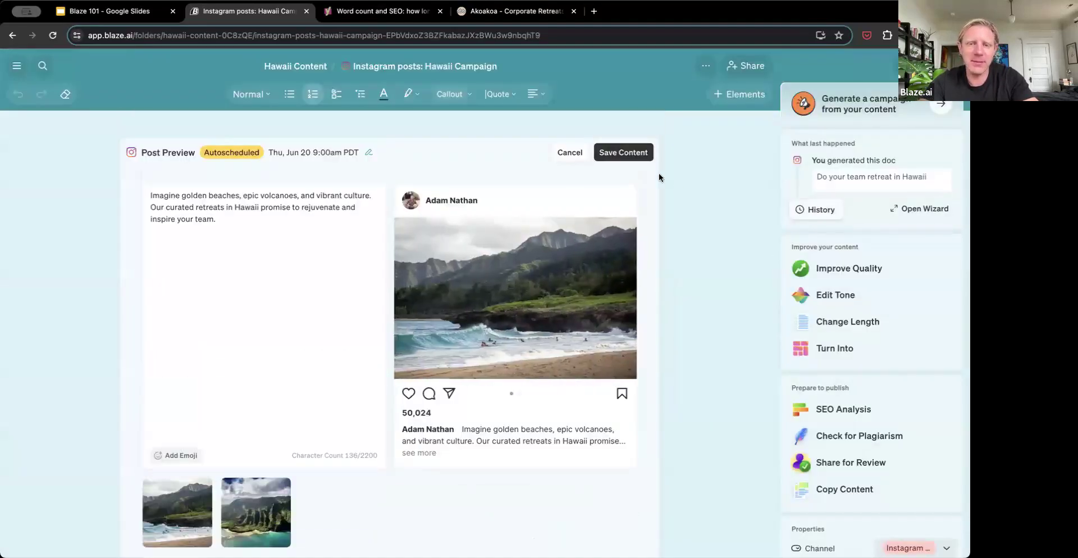
left_click(623, 152)
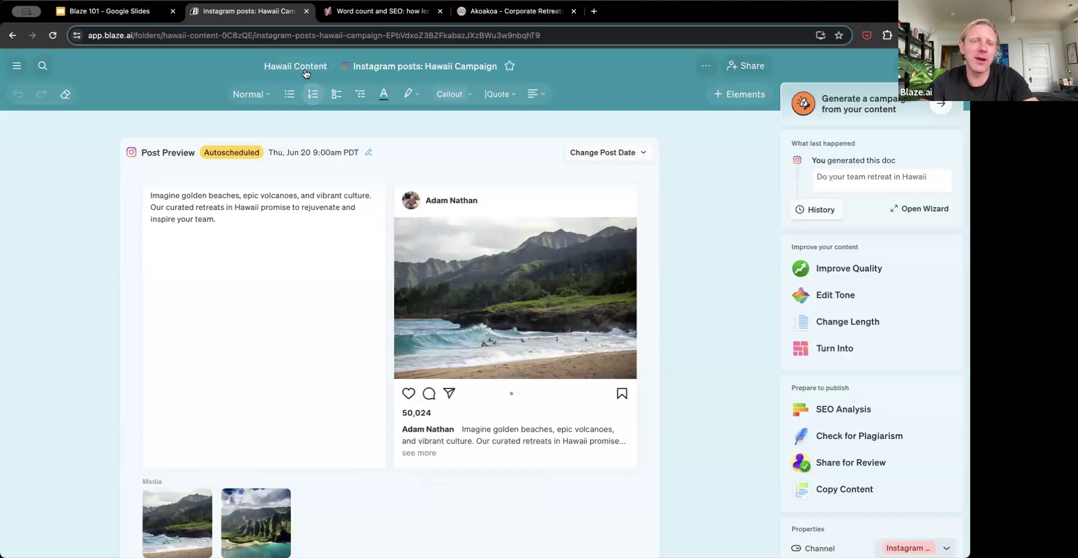
Return to the Hawaii Content folder, open the Newsletter: Hawaii Campaign document and review its text, alternative headlines and first sentence hooks.
mouse_move(331, 357)
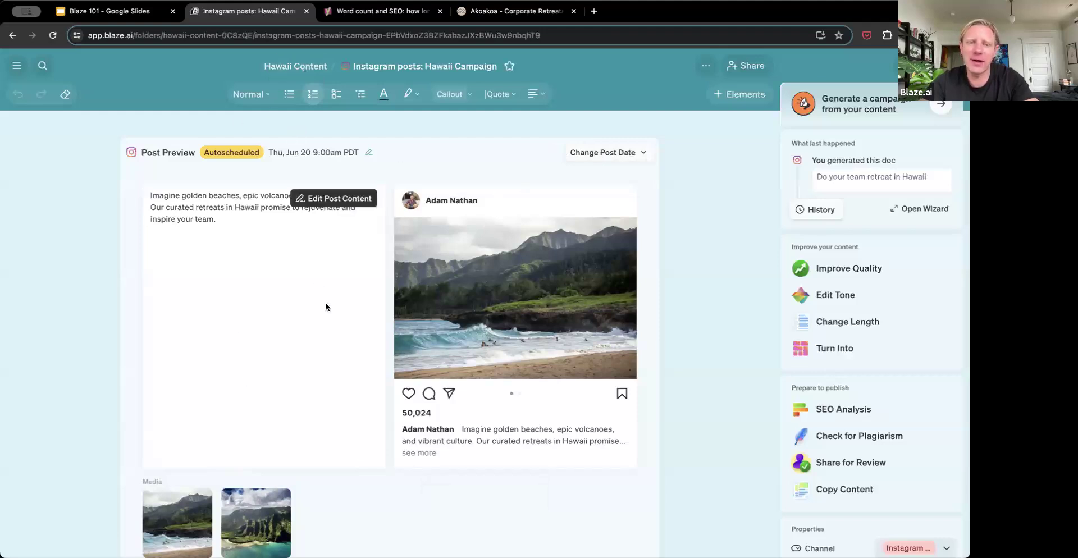
left_click(298, 65)
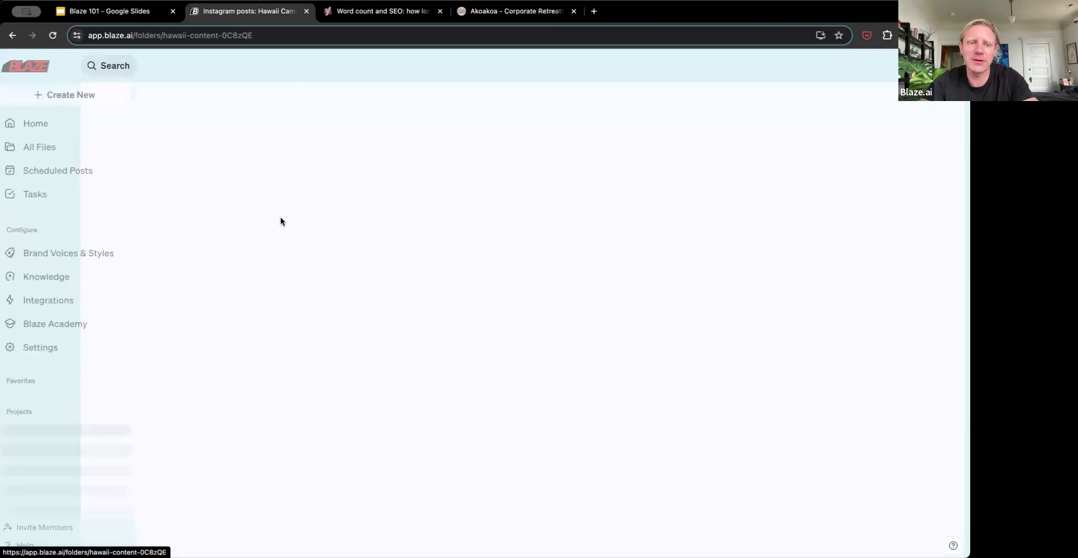
mouse_move(324, 282)
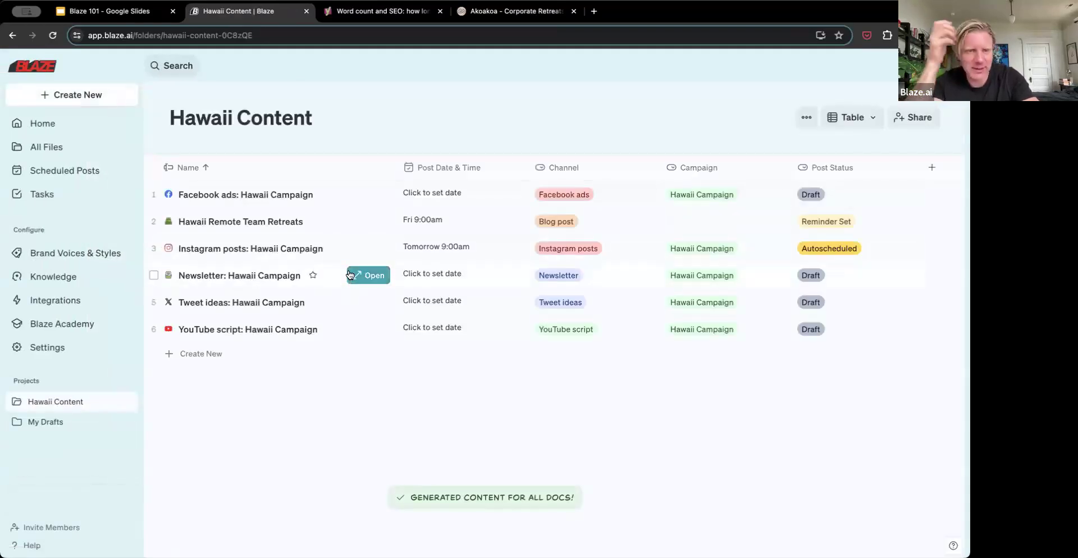
left_click(350, 275)
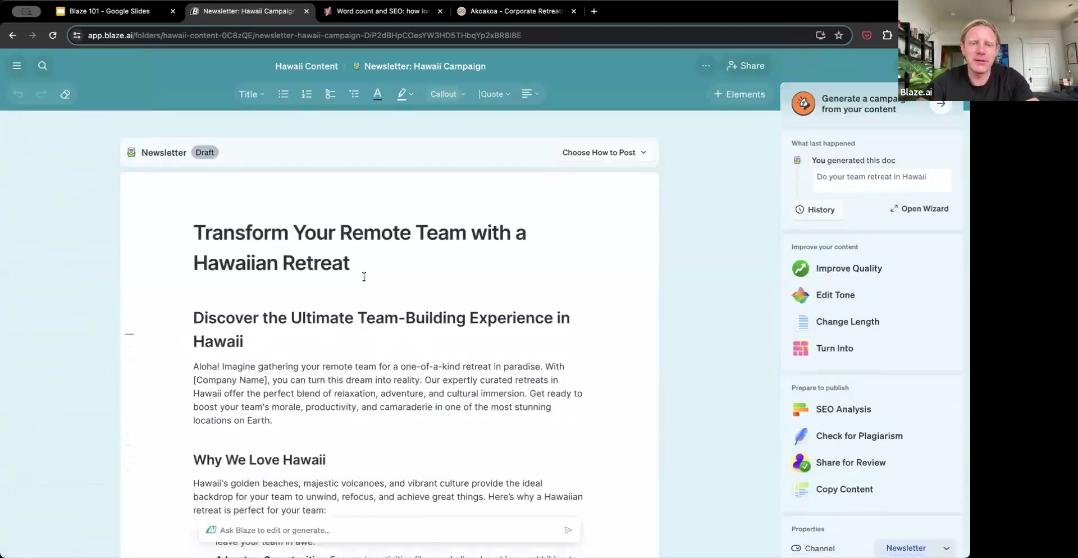
scroll(364, 276, "down", 10)
scroll(363, 276, "down", 14)
scroll(364, 276, "down", 2)
left_click_drag(290, 274, 413, 401)
left_click(411, 400)
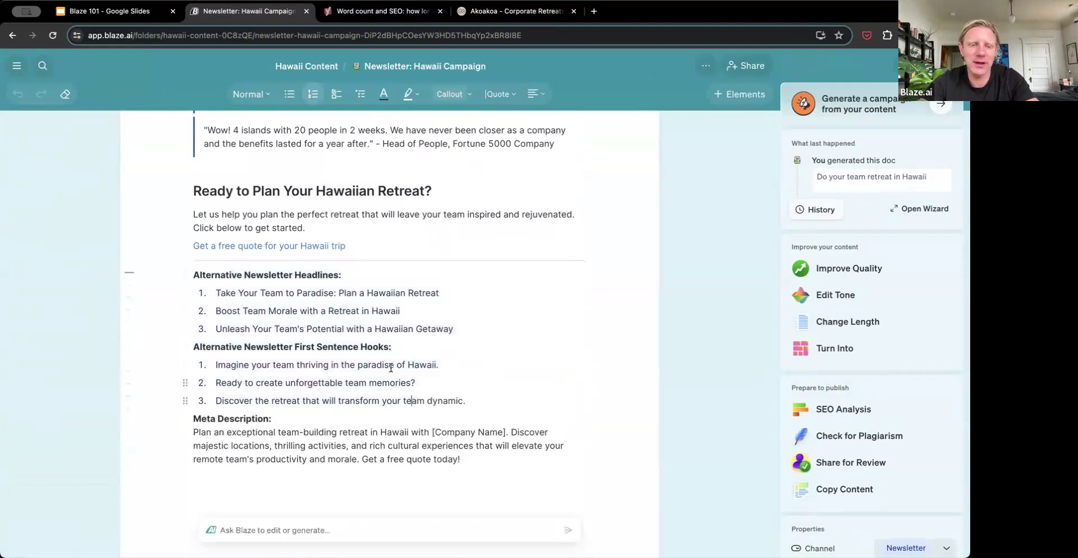
key("super+Up")
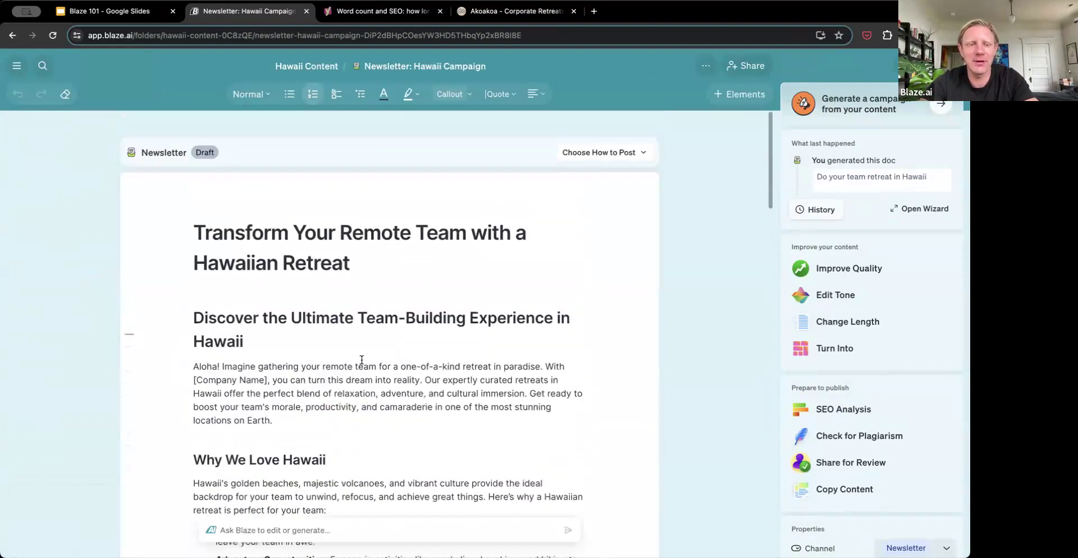
Replace the newsletter's title with the third alternative headline, "Unleash Your Team's Potential with a Hawaiian Getaway", and remove the blank line above it.
left_click(358, 265)
scroll(358, 265, "down", 20)
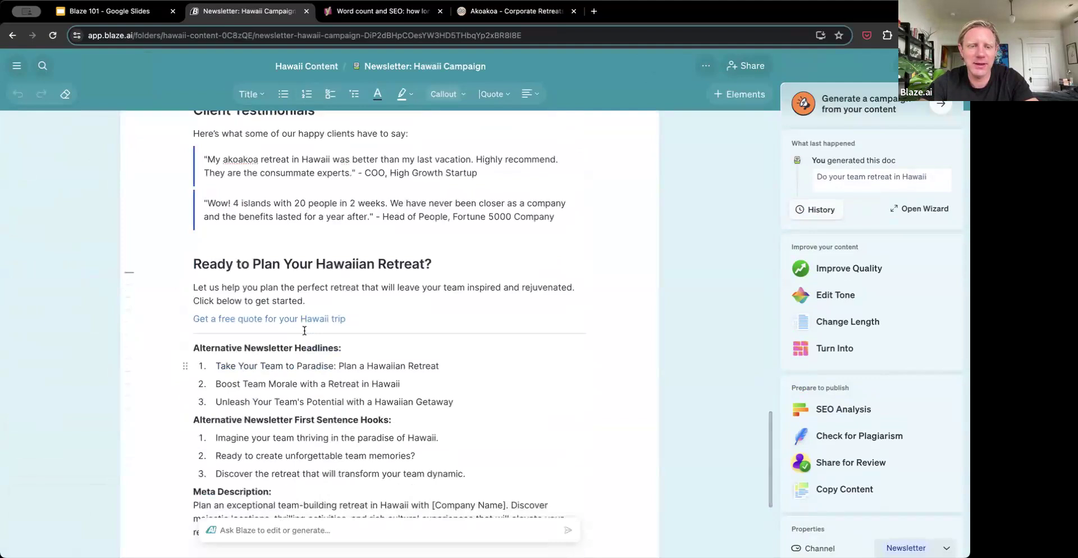
left_click(304, 330)
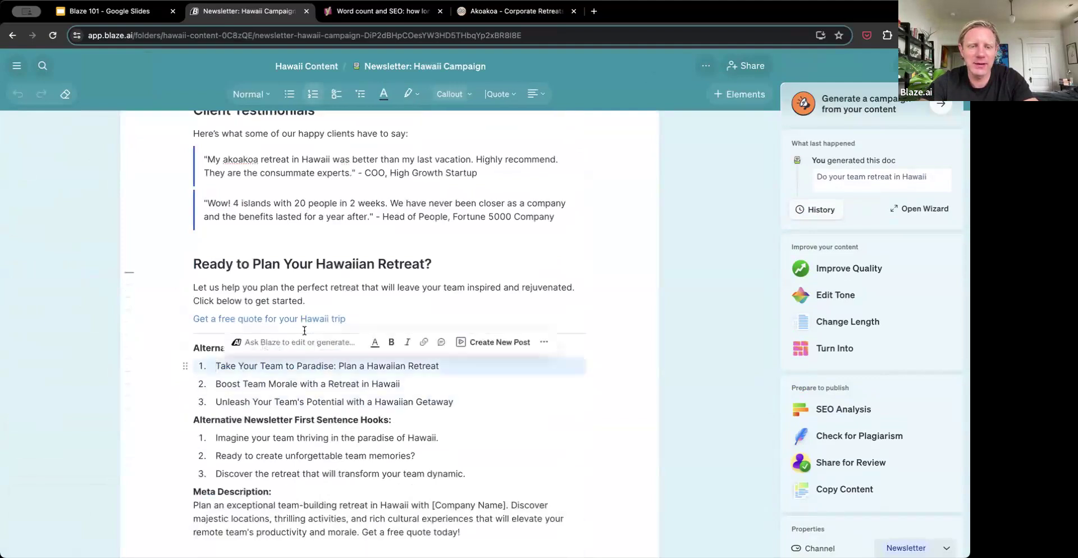
left_click(324, 400)
scroll(328, 166, "up", 20)
left_click(333, 217)
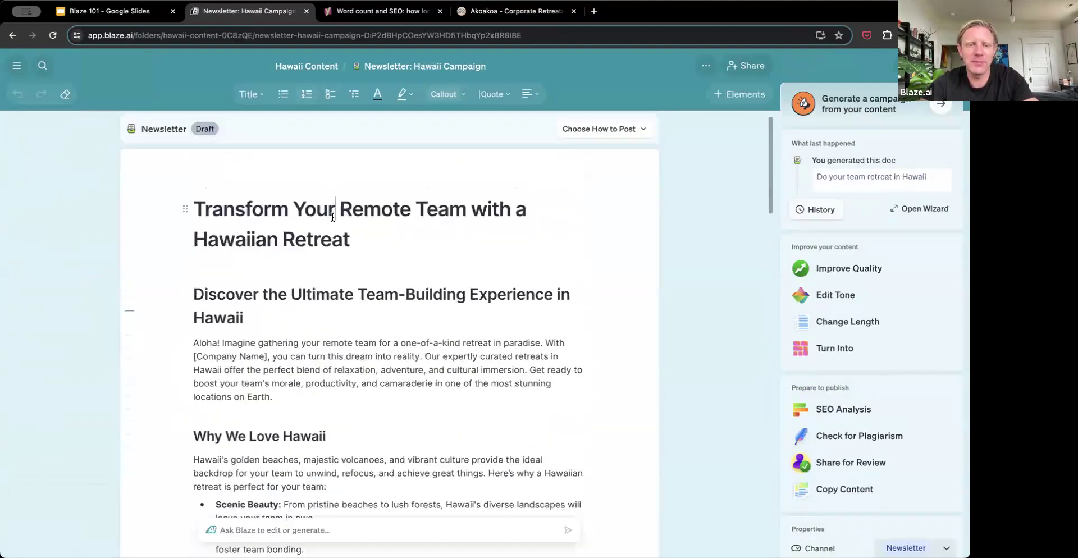
triple_click(332, 217)
type("Unleash Your Team's Potential with a Hawaiian Getaway")
key("Up")
key("BackSpace")
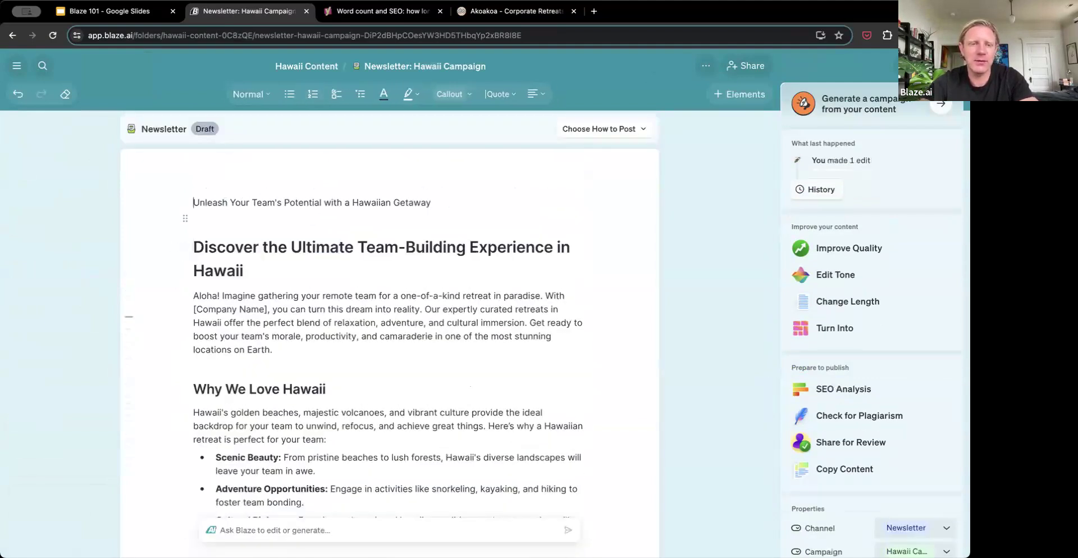
Format the newsletter headline "Unleash Your Team's Potential with a Hawaiian Getaway" in the Title text style.
type("#")
left_click(264, 94)
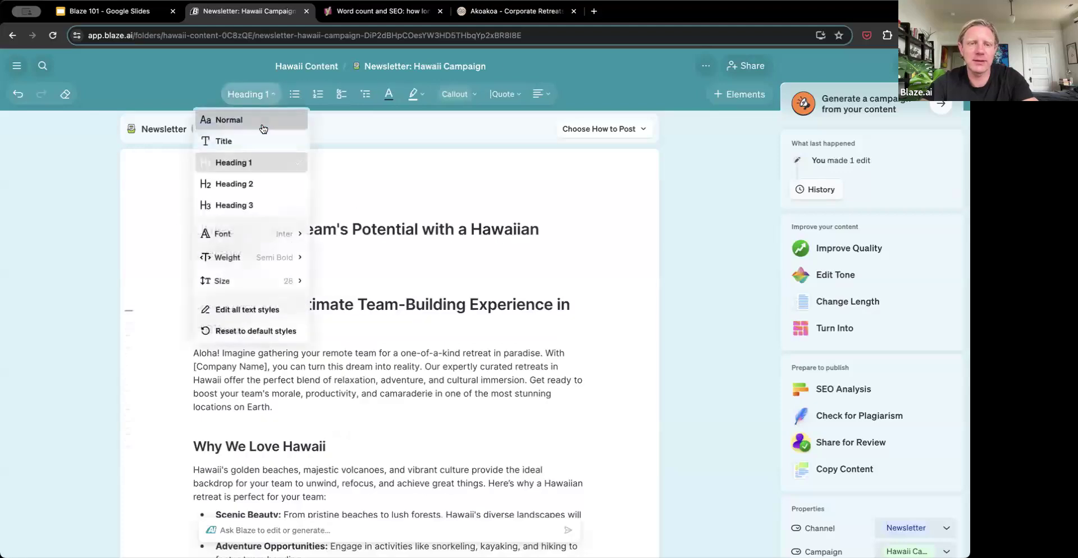
left_click(236, 140)
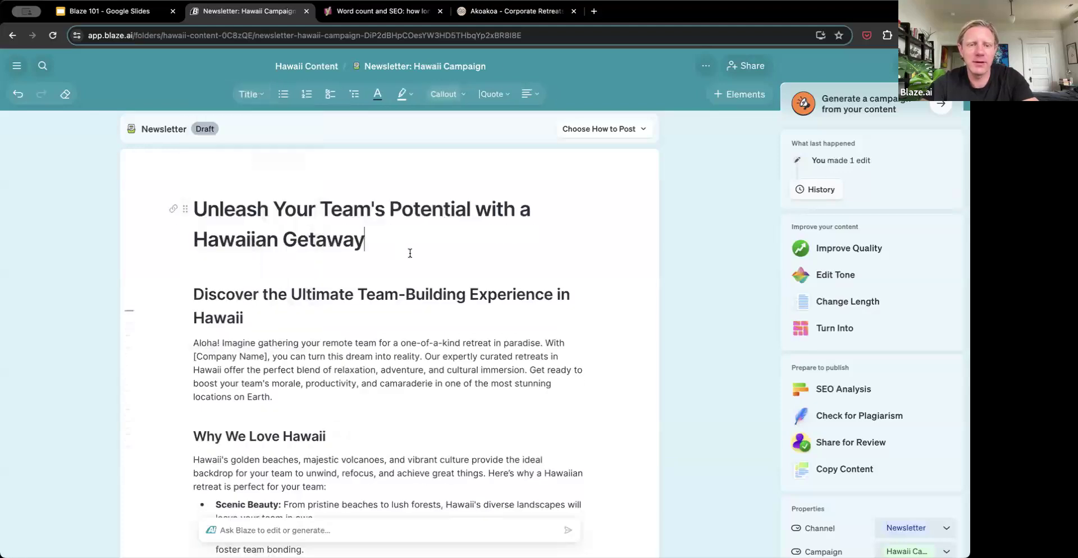
Return to the Hawaii Content folder, open Tweet ideas: Hawaii Campaign, and review its X account choice and tweet drafts.
left_click(285, 64)
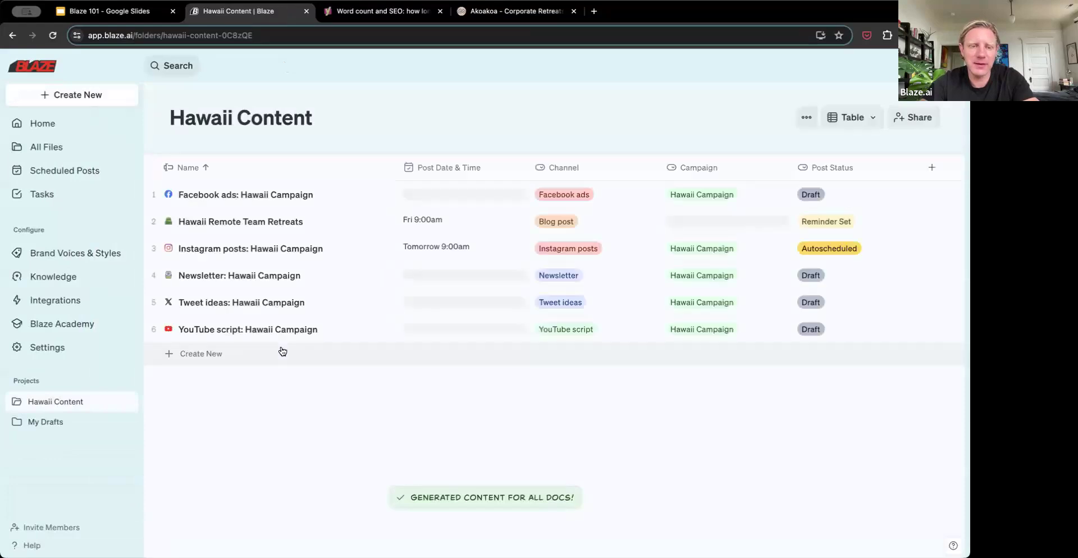
left_click(354, 303)
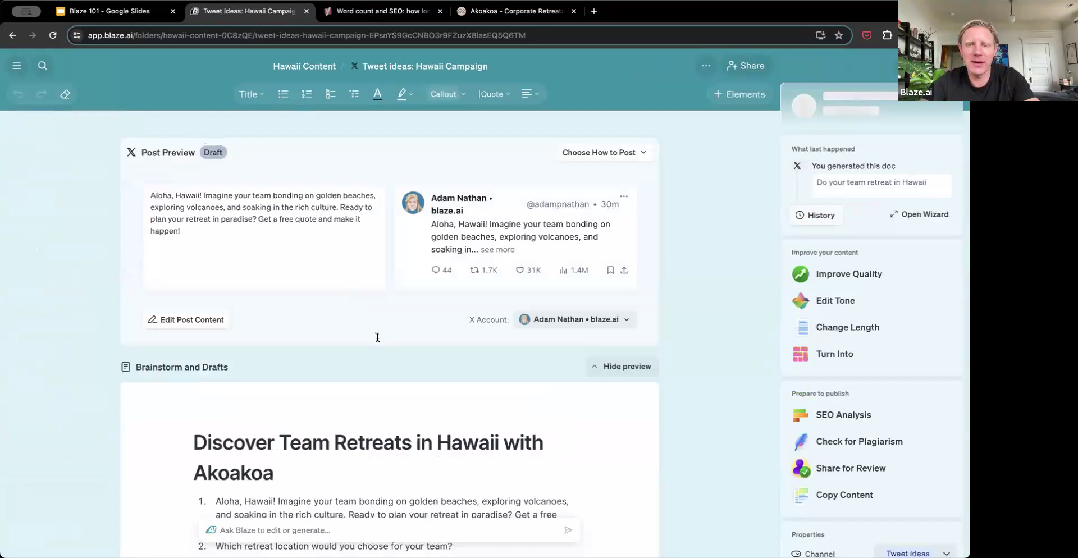
left_click(570, 321)
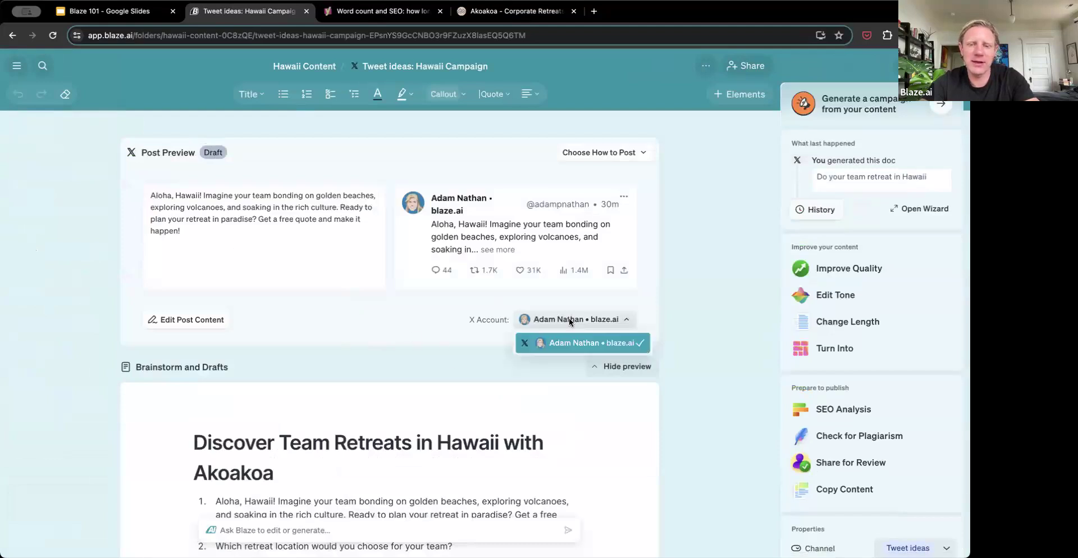
left_click(569, 322)
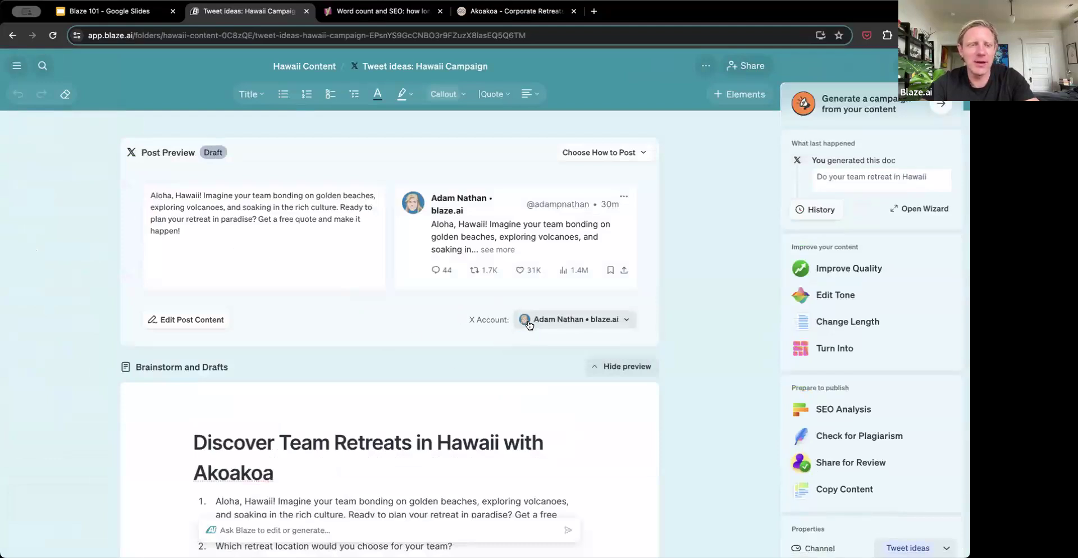
scroll(272, 245, "down", 5)
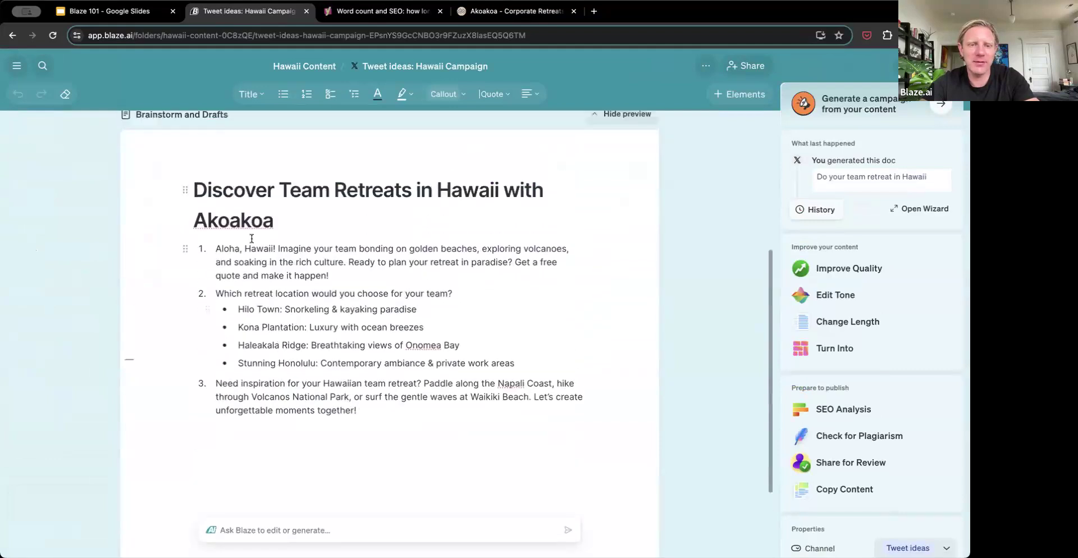
scroll(251, 238, "up", 1)
left_click(314, 413)
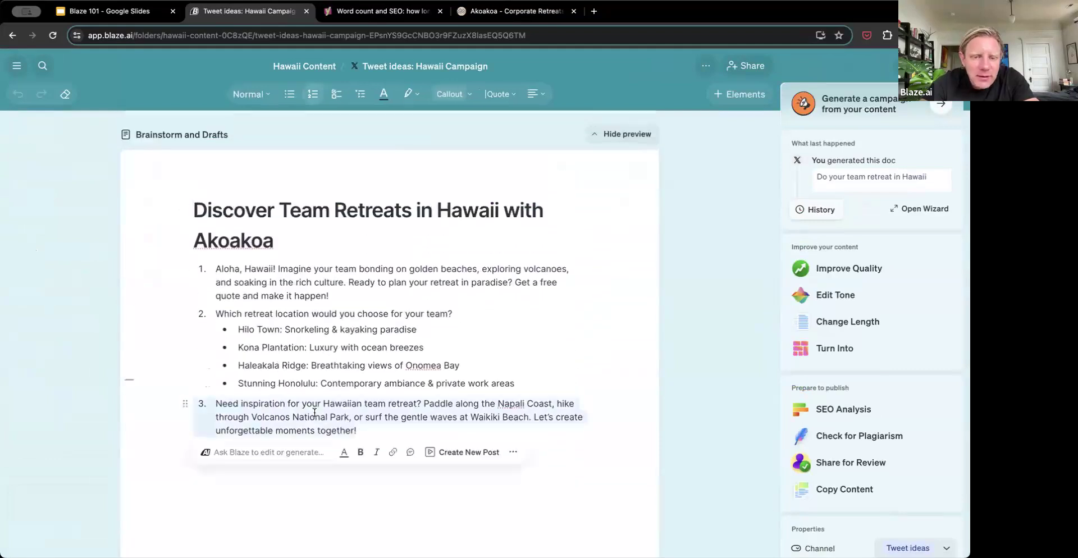
double_click(269, 318)
scroll(269, 319, "up", 5)
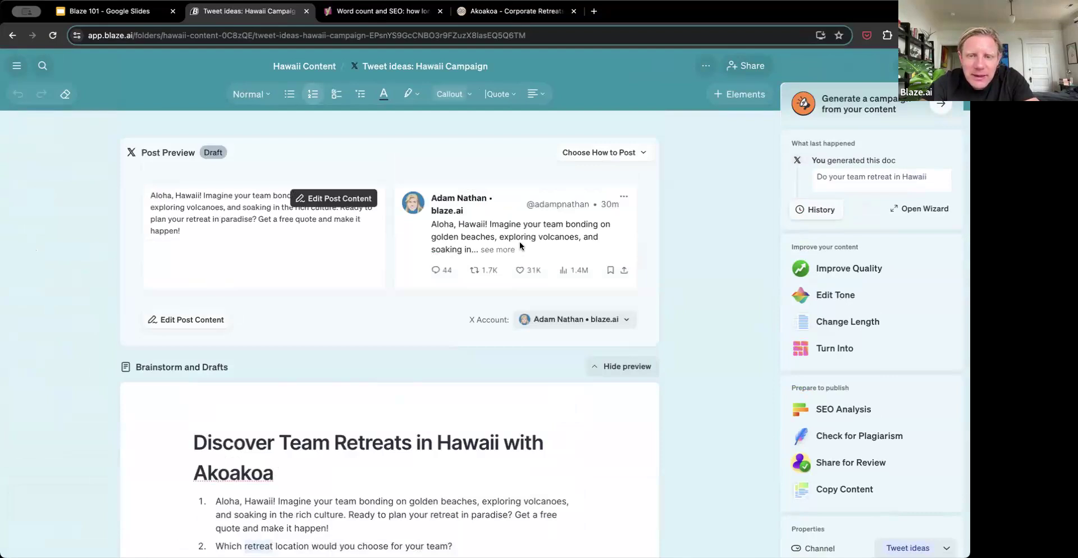
Schedule the tweet to post automatically on June 24, 2024 at 9:00 AM PDT.
left_click(603, 159)
left_click(604, 186)
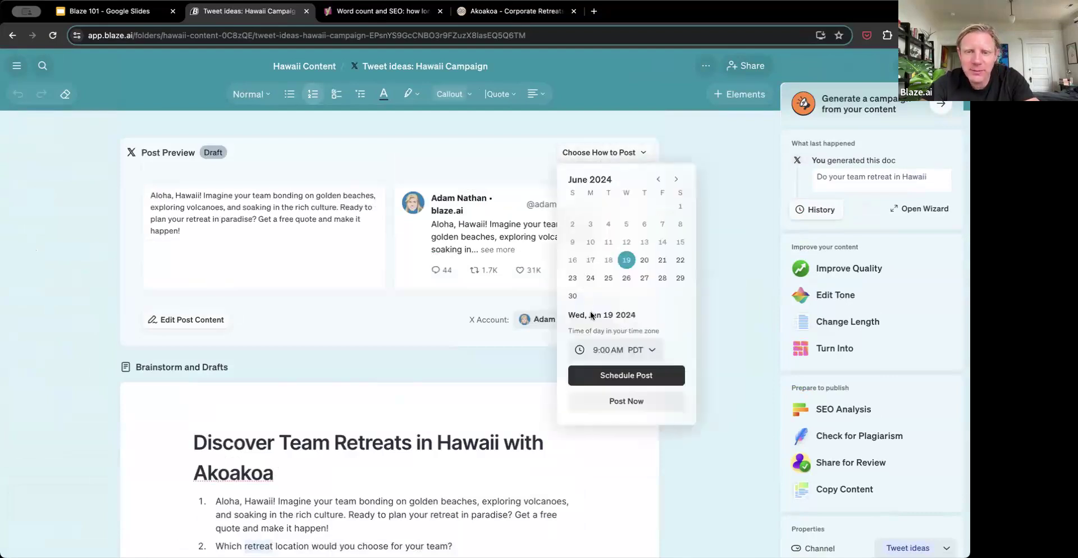
left_click(591, 278)
left_click(621, 381)
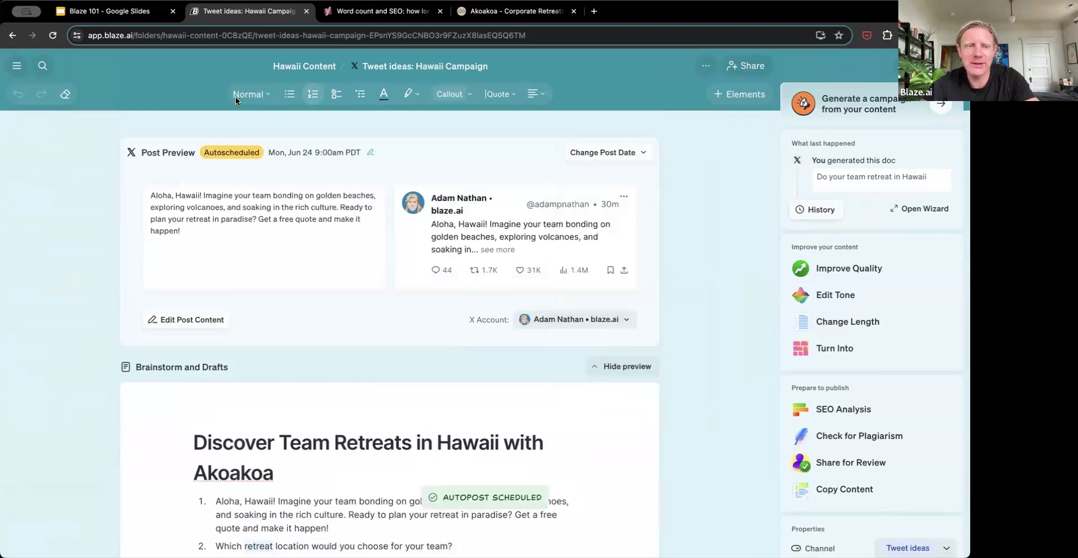
Return to the Hawaii Content folder, open YouTube script: Hawaii Campaign, and review the script through to its video descriptions.
left_click(315, 64)
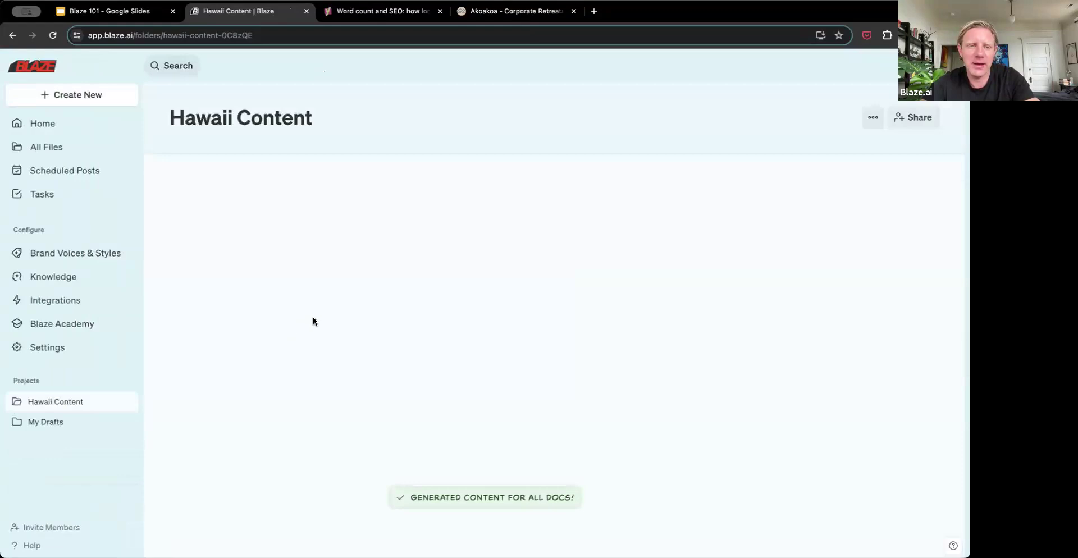
left_click(362, 330)
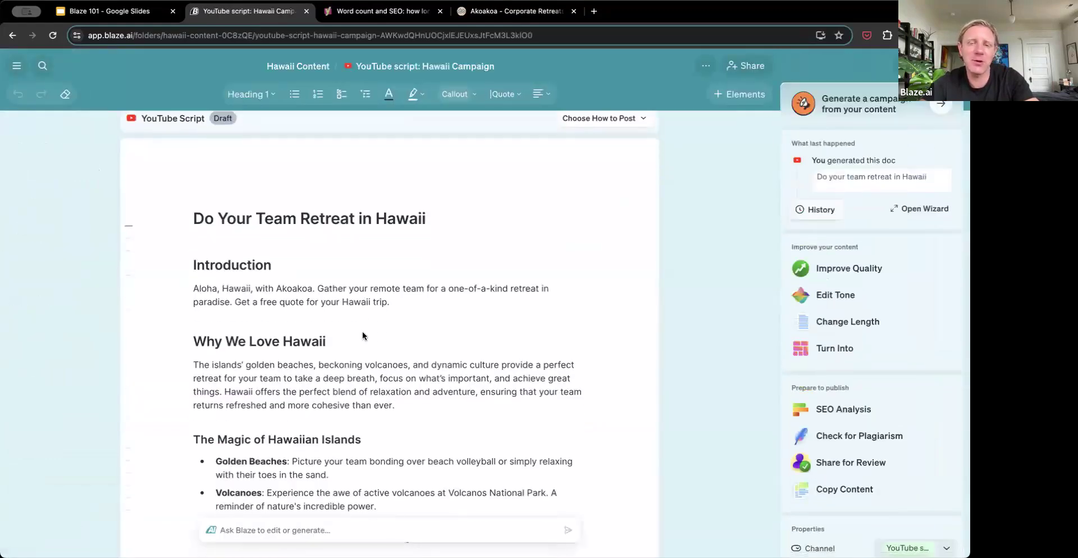
scroll(362, 336, "down", 2)
left_click(313, 222)
scroll(400, 227, "down", 2)
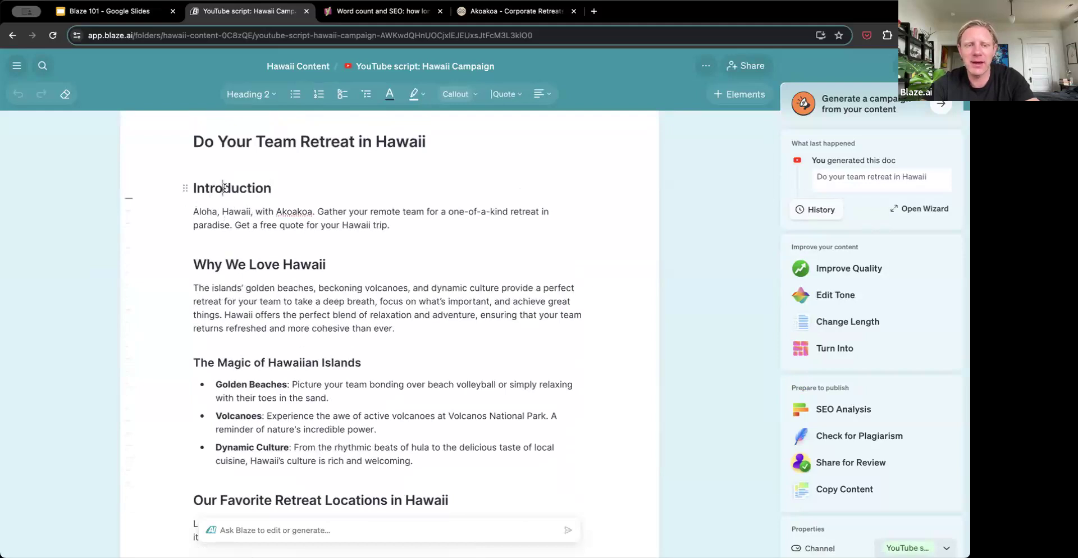
scroll(256, 255, "down", 8)
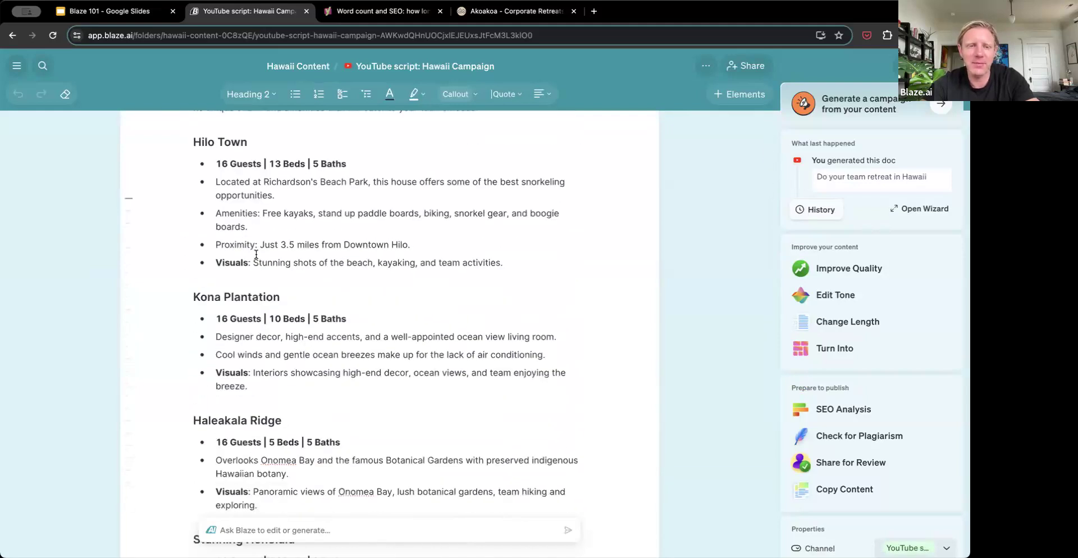
scroll(256, 254, "down", 20)
scroll(256, 254, "down", 5)
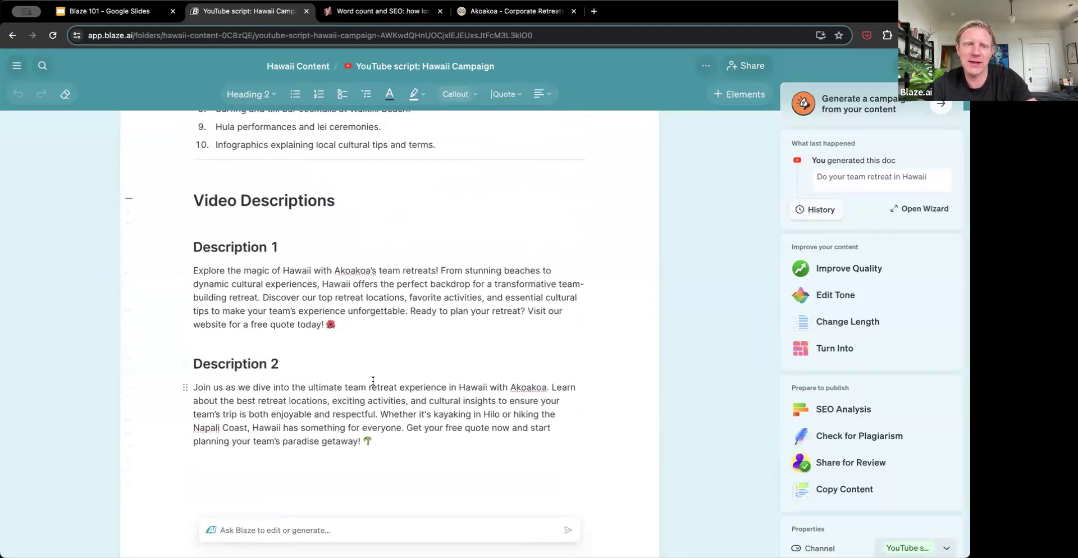
scroll(372, 382, "up", 20)
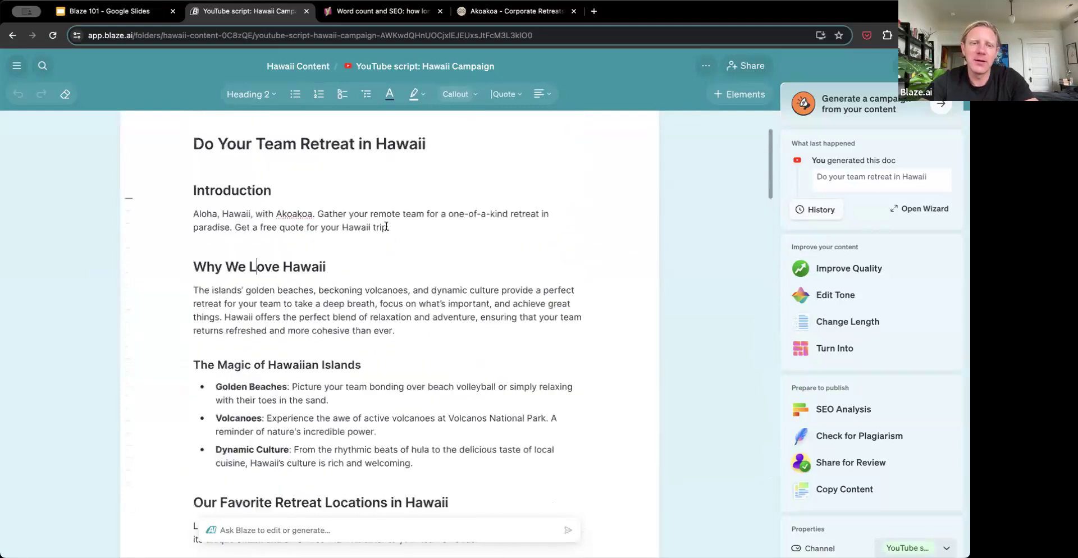
Return to the Hawaii Content folder and display its documents in the Calendar view.
left_click(319, 72)
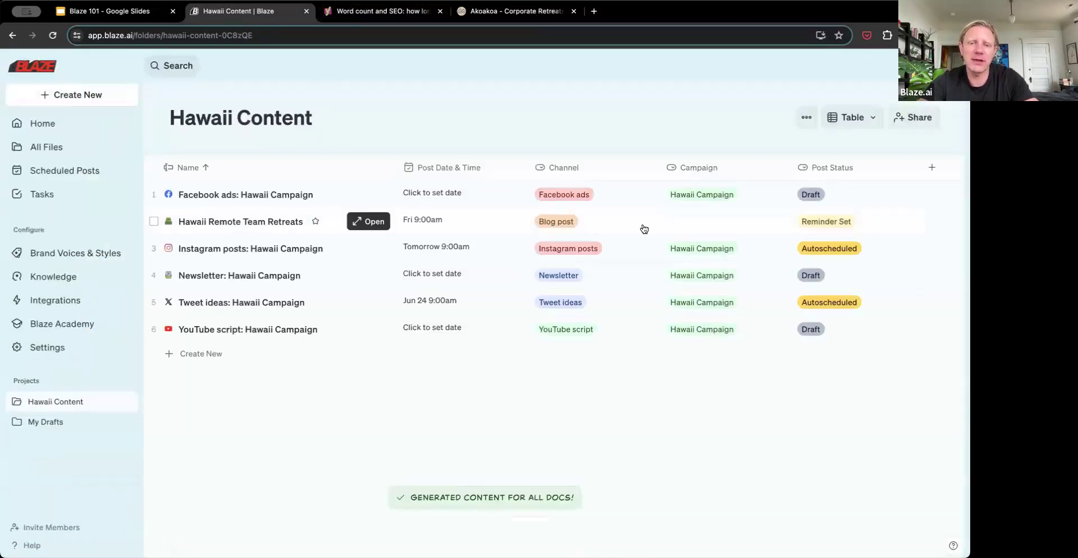
left_click(850, 125)
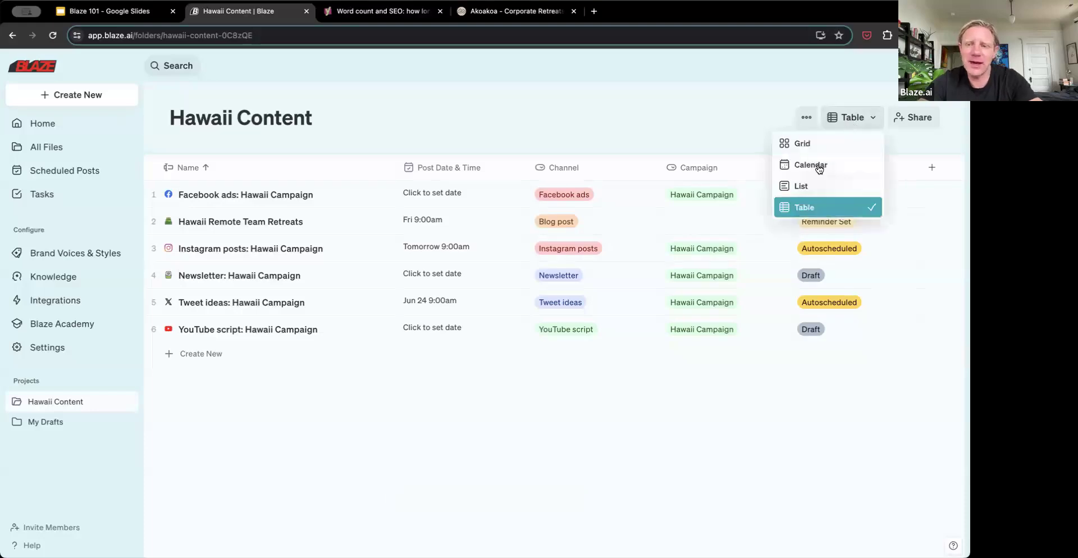
left_click(818, 166)
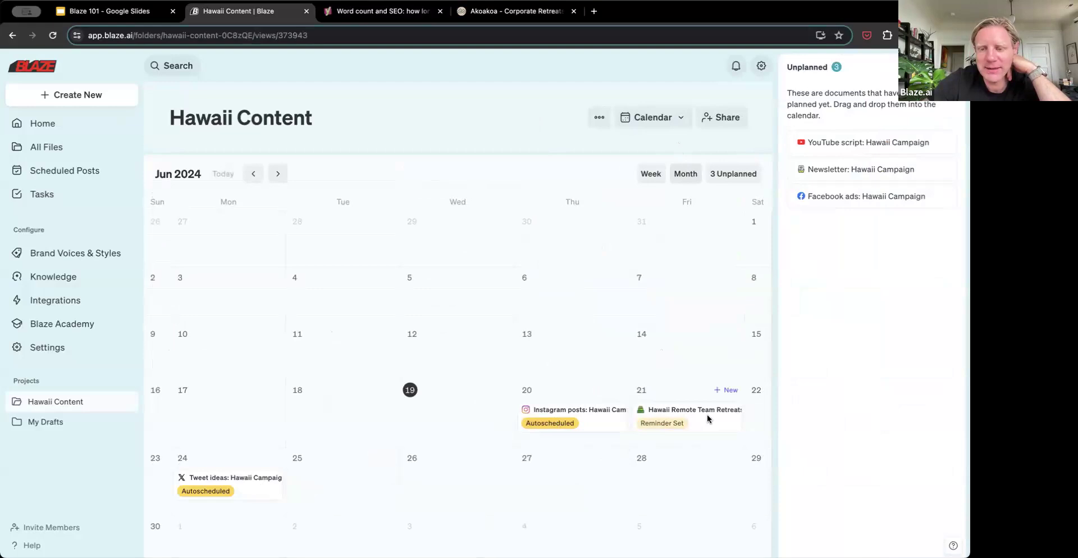
Move the Hawaii Remote Team Retreats post to June 19, keeping its reminder, and plan the YouTube script for June 25 with a 12:00 PM reminder.
left_click_drag(702, 416, 468, 410)
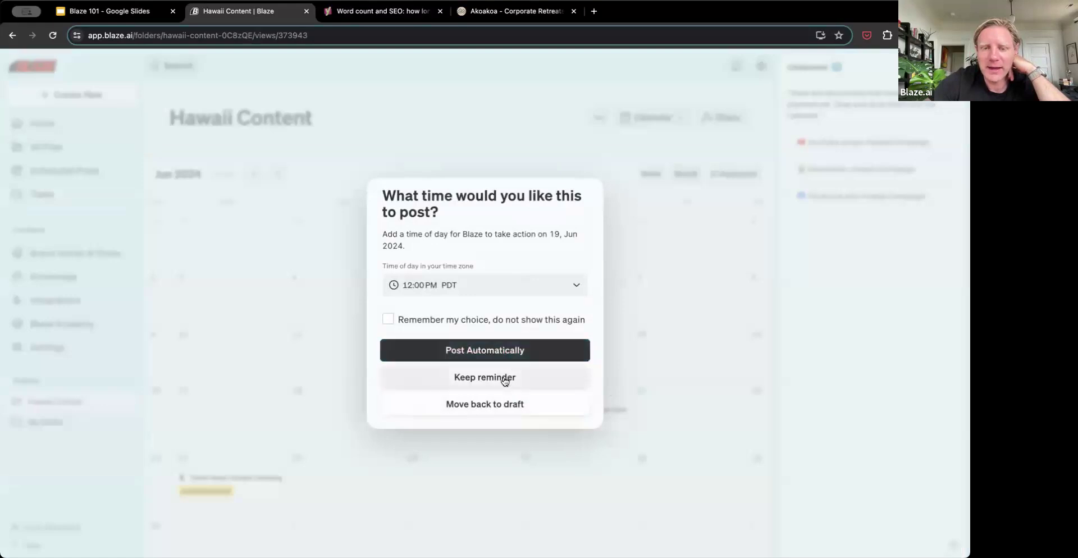
left_click(530, 387)
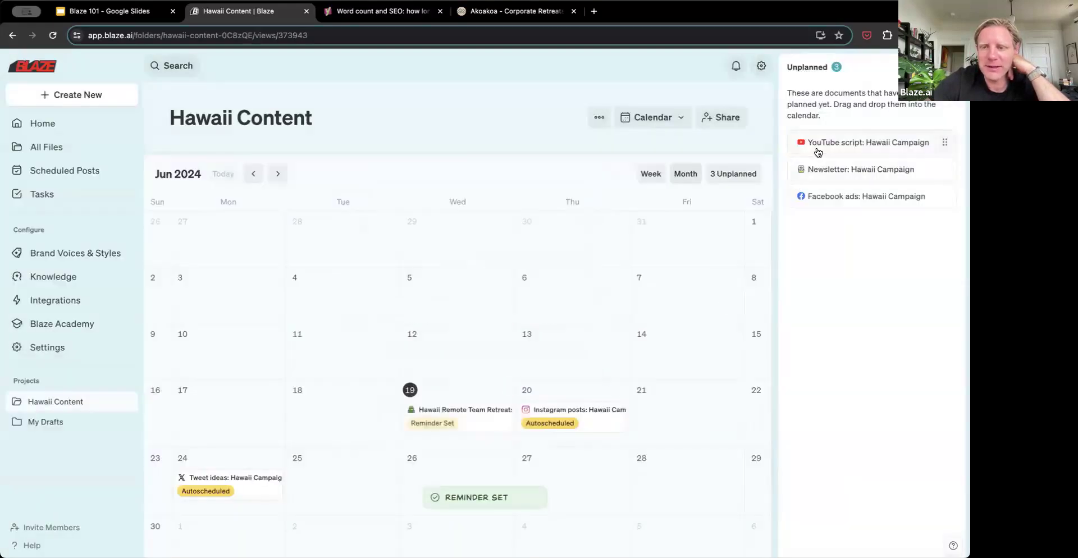
left_click_drag(836, 144, 367, 464)
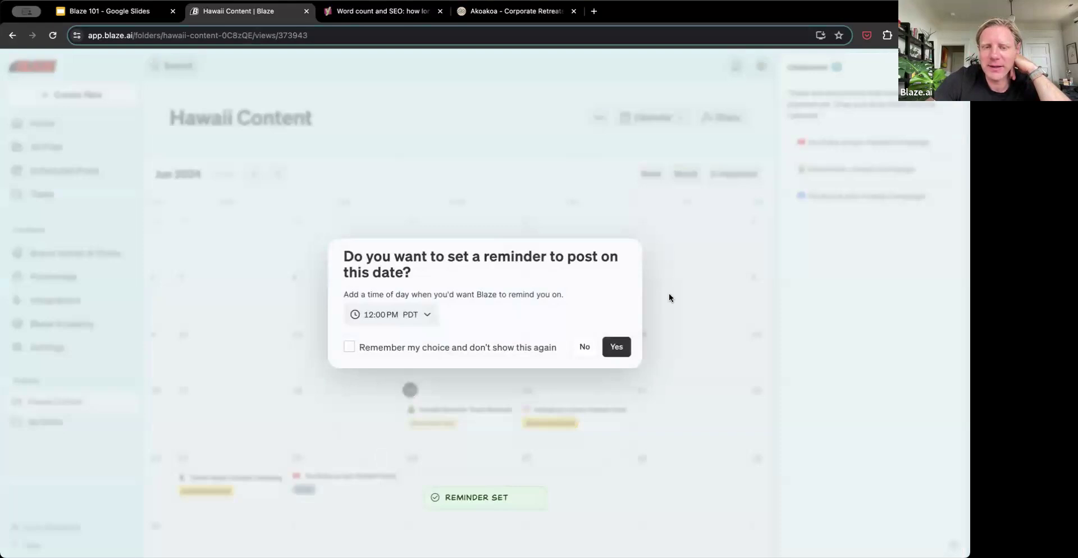
left_click(614, 347)
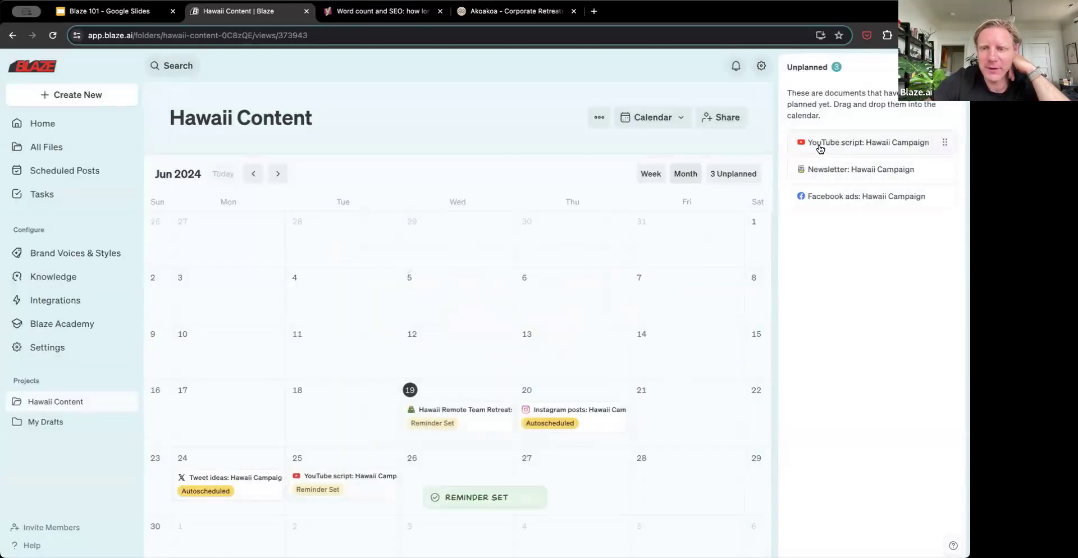
Plan the newsletter for June 21 with a 12:00 PM reminder and the Facebook ads for June 26 with a reminder, then hide the unplanned documents.
left_click_drag(823, 144, 693, 411)
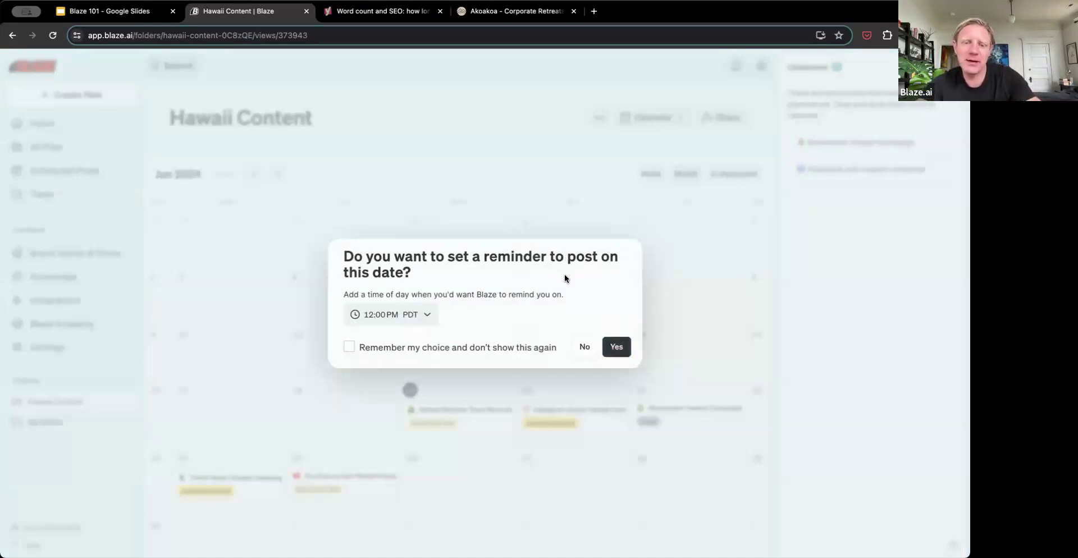
left_click(511, 348)
left_click(617, 349)
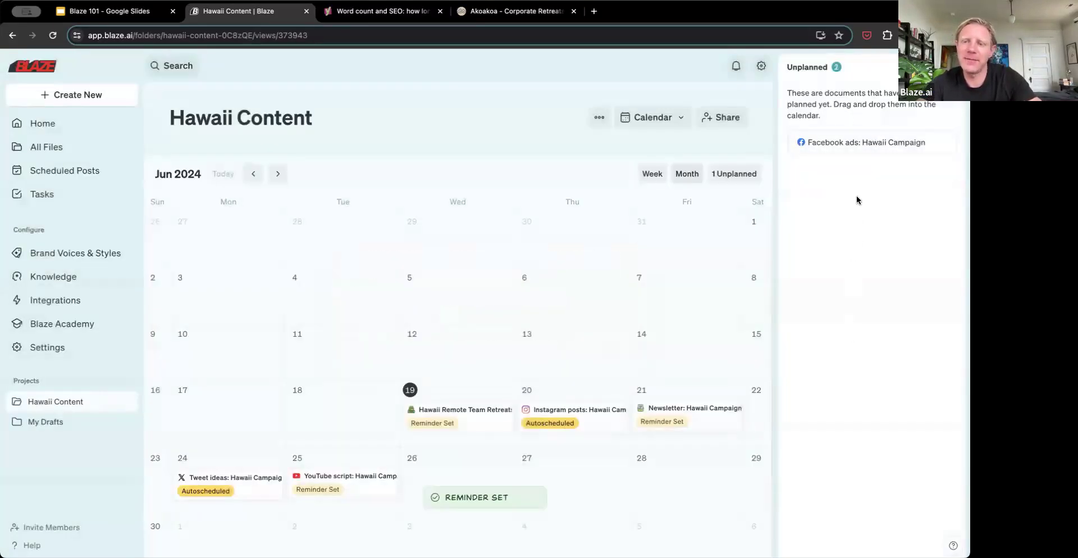
left_click_drag(847, 143, 480, 481)
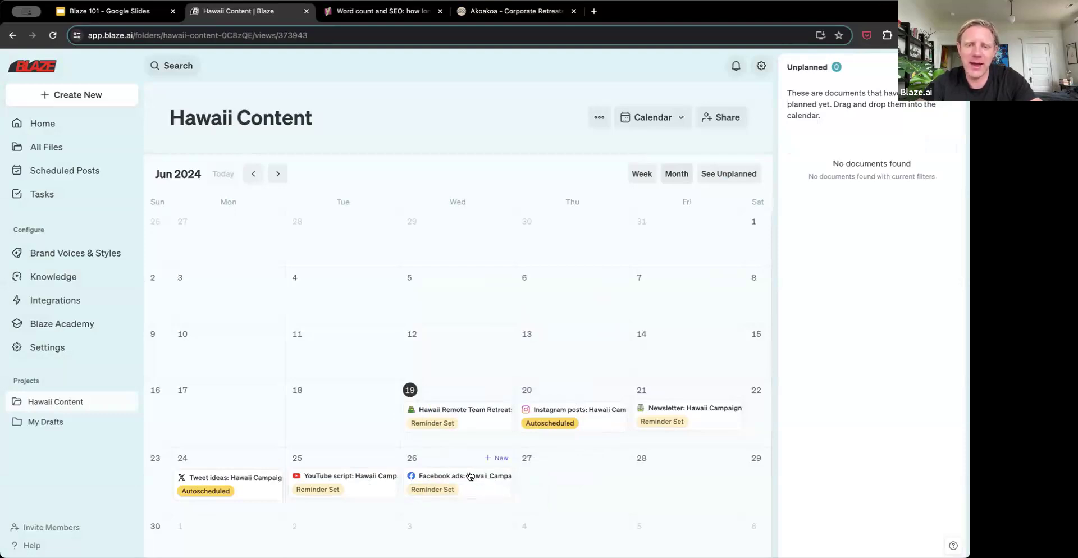
left_click(729, 174)
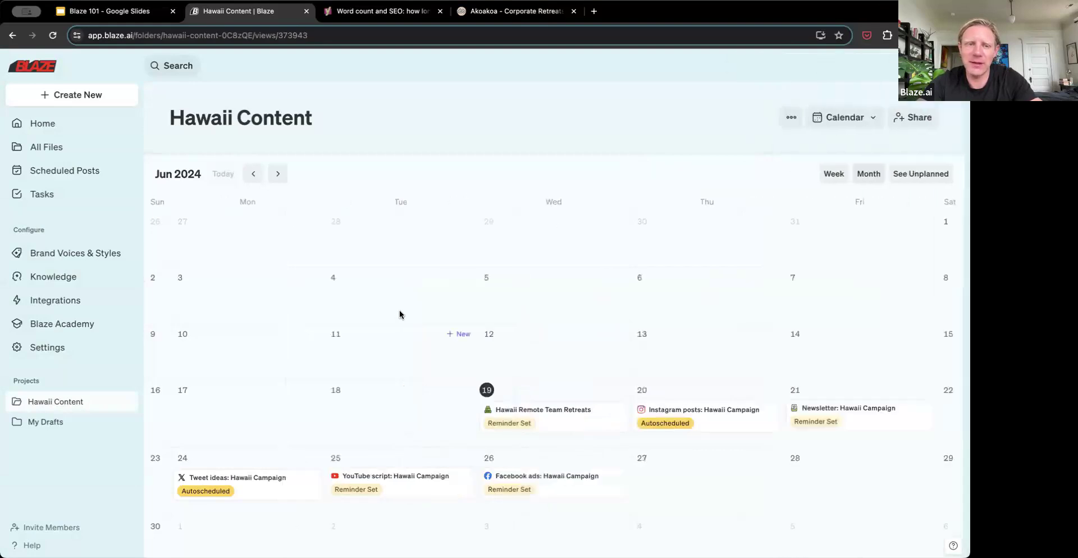
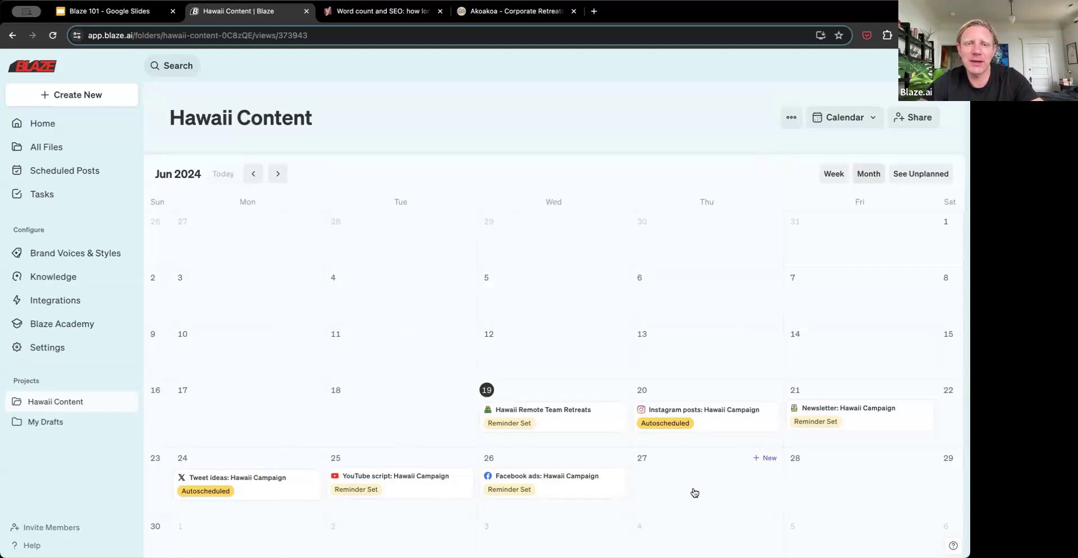
Open the catalogue for creating new content and browse its social media, video, ads, blog, email, product description and sales templates.
left_click(73, 96)
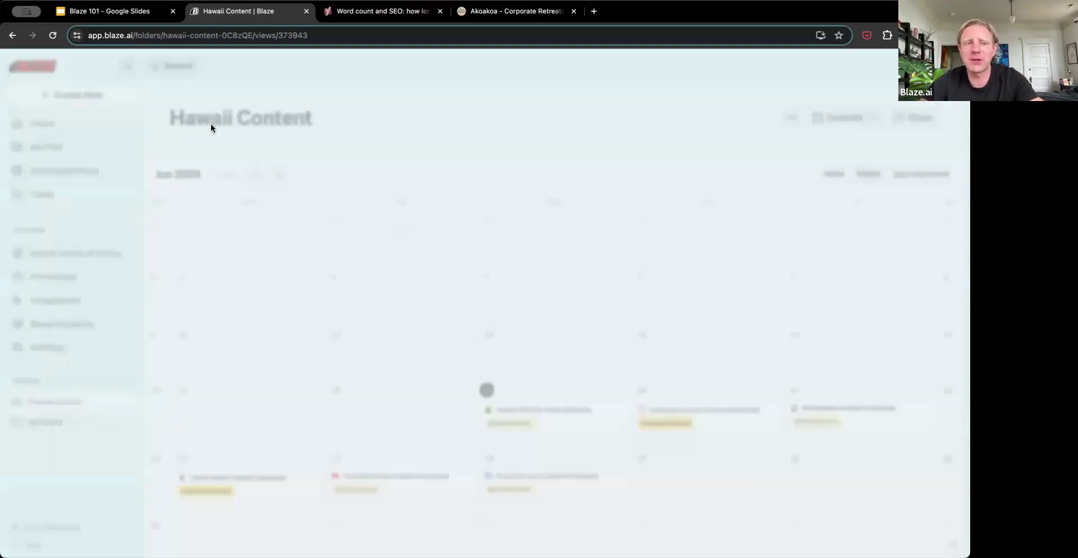
scroll(578, 337, "down", 5)
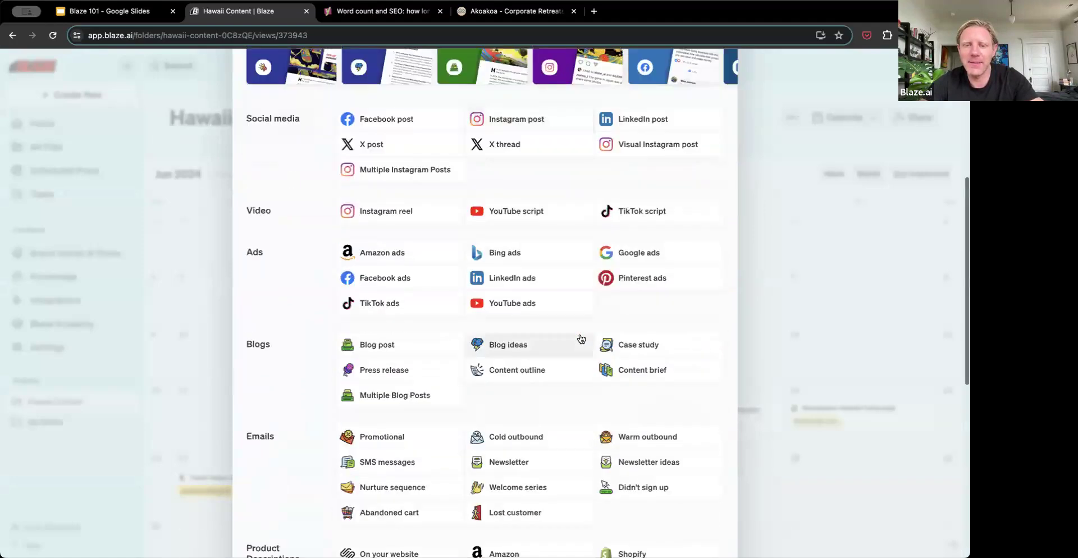
scroll(581, 338, "up", 5)
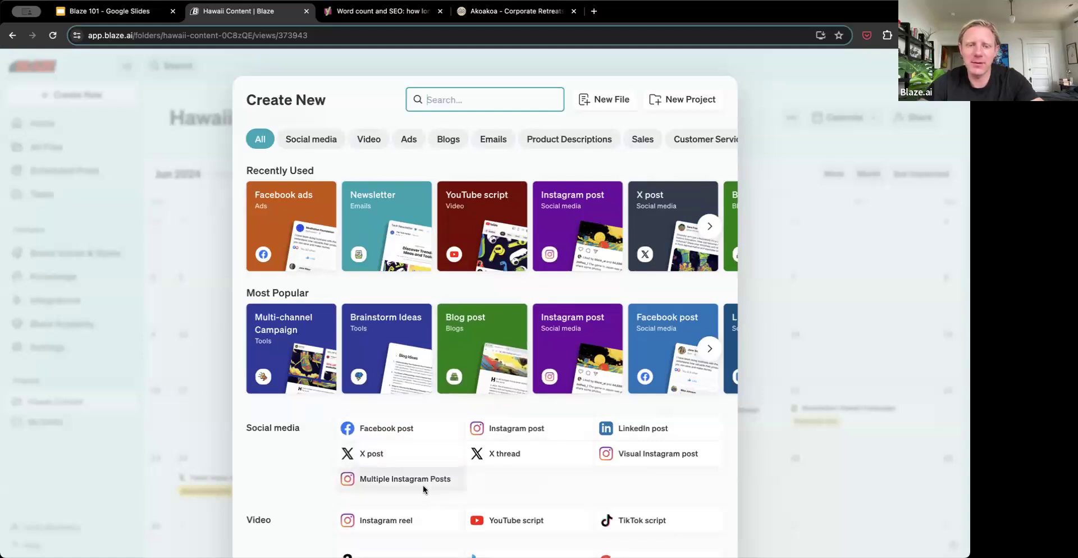
scroll(344, 359, "down", 3)
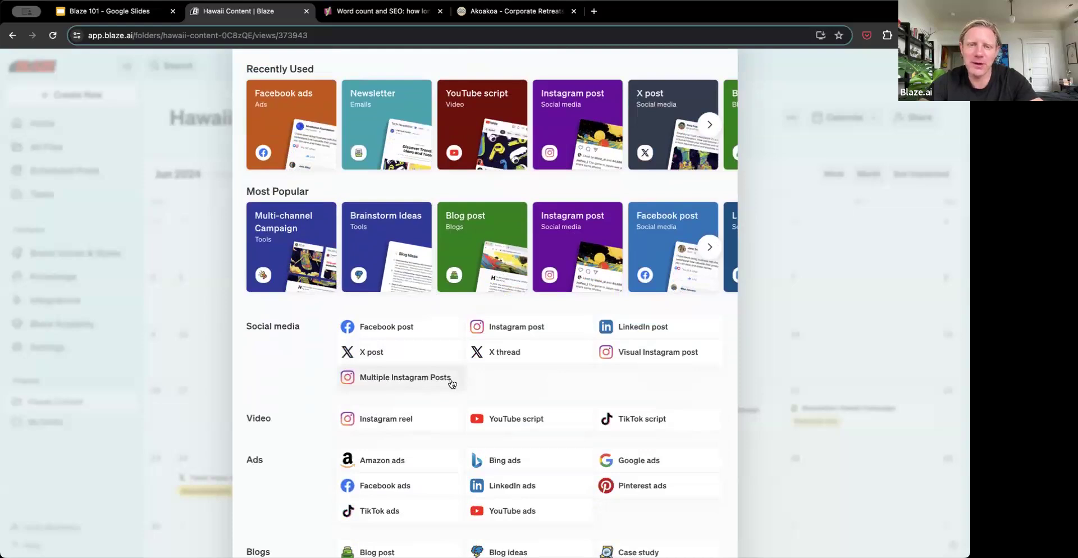
scroll(440, 412, "down", 10)
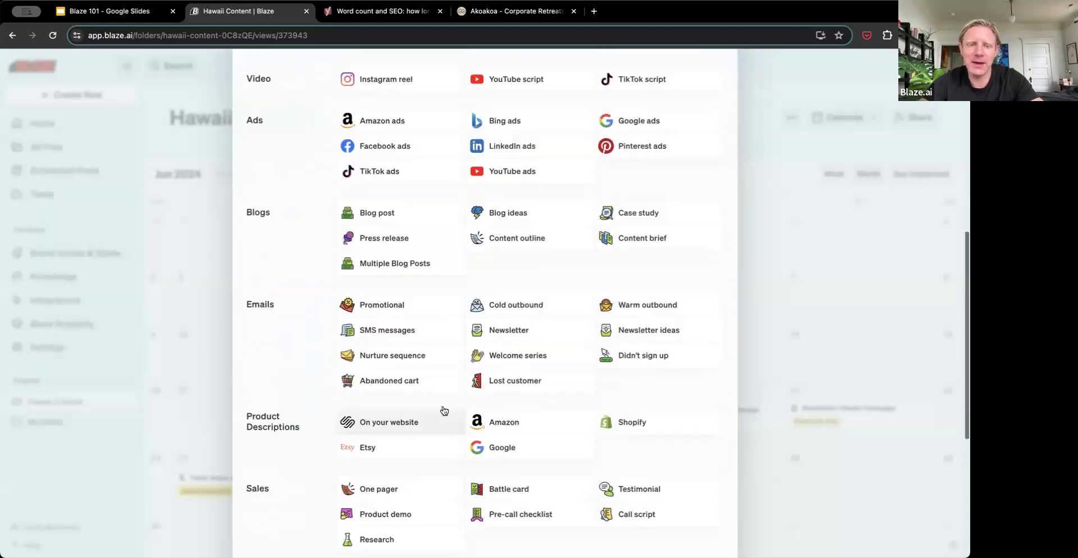
scroll(438, 269, "up", 7)
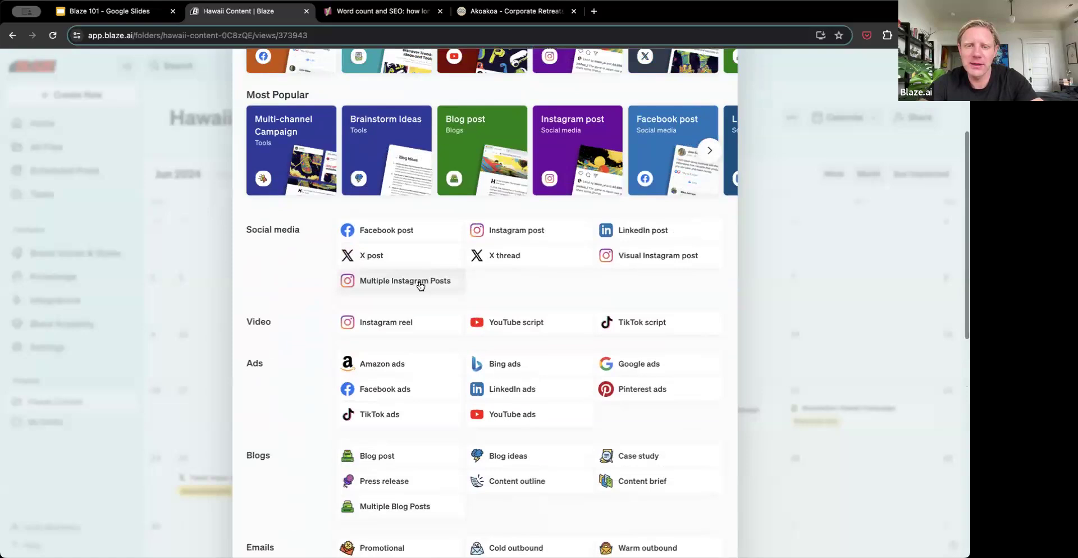
Start a multiple Instagram posts plan on the topic "Remote retreats in Hawaii" with the caption length set to Short (5-30 words).
left_click(421, 281)
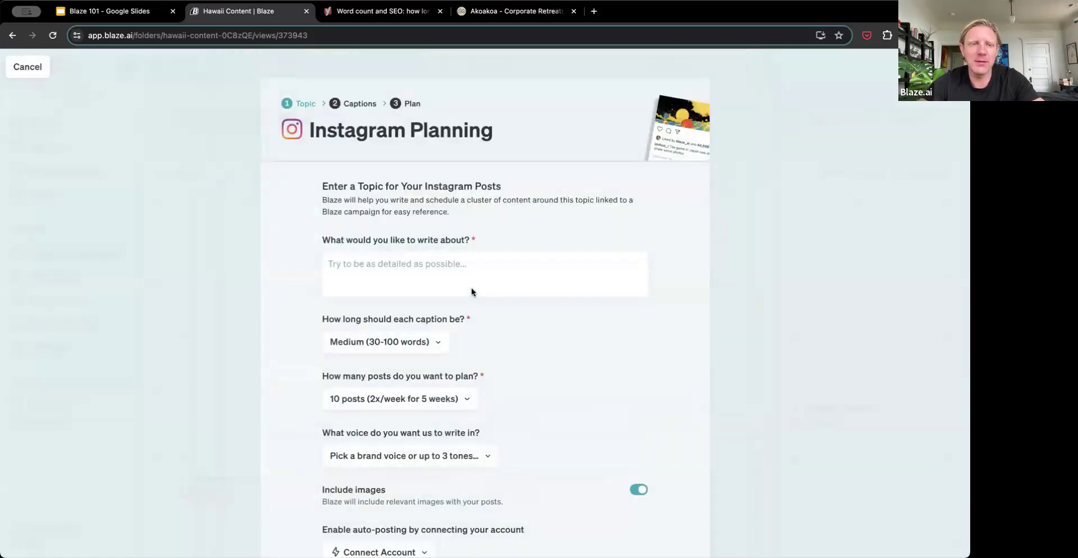
left_click(444, 283)
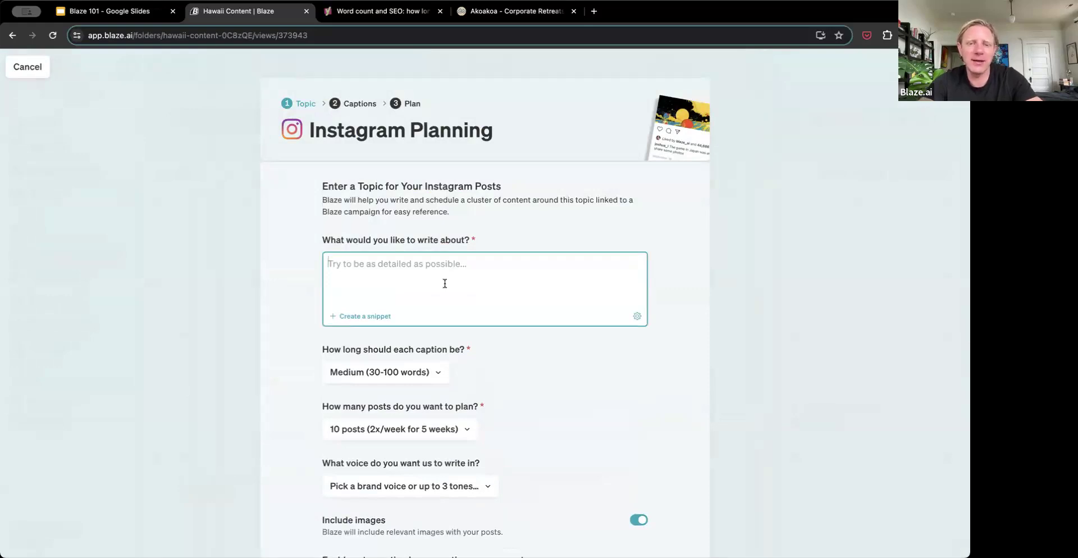
type("Remot")
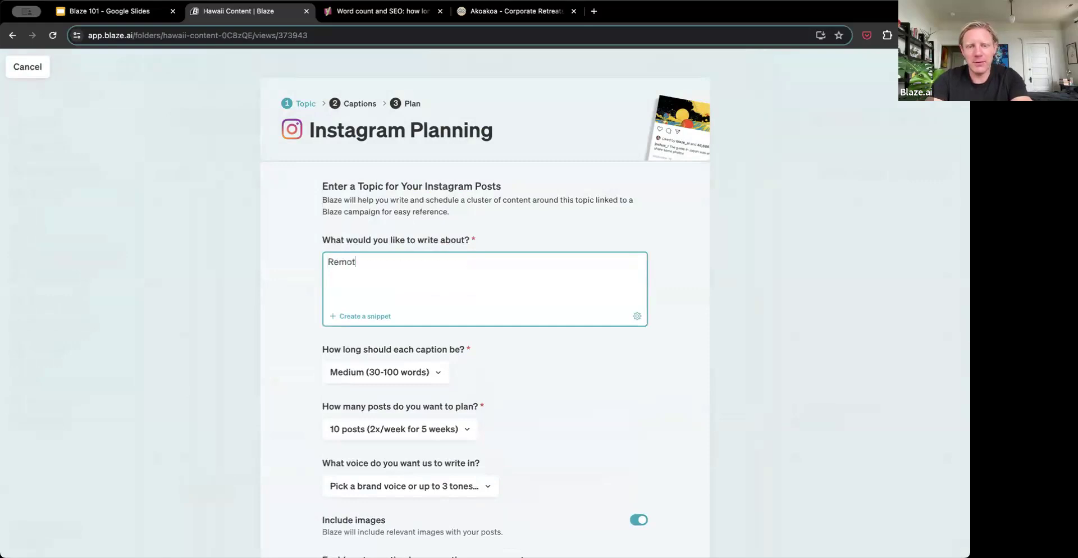
type("e retreats in Hawaii")
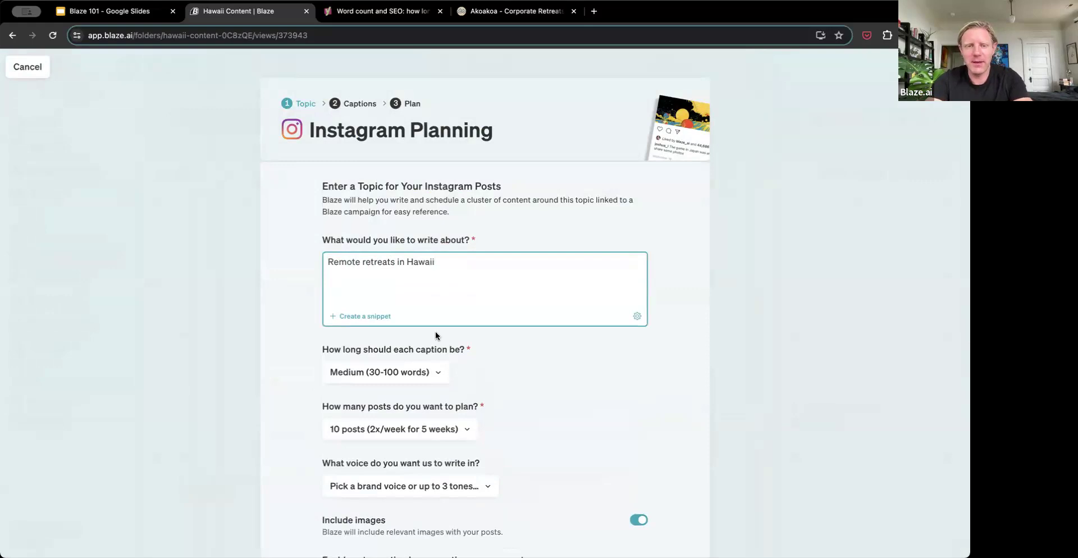
scroll(436, 335, "down", 2)
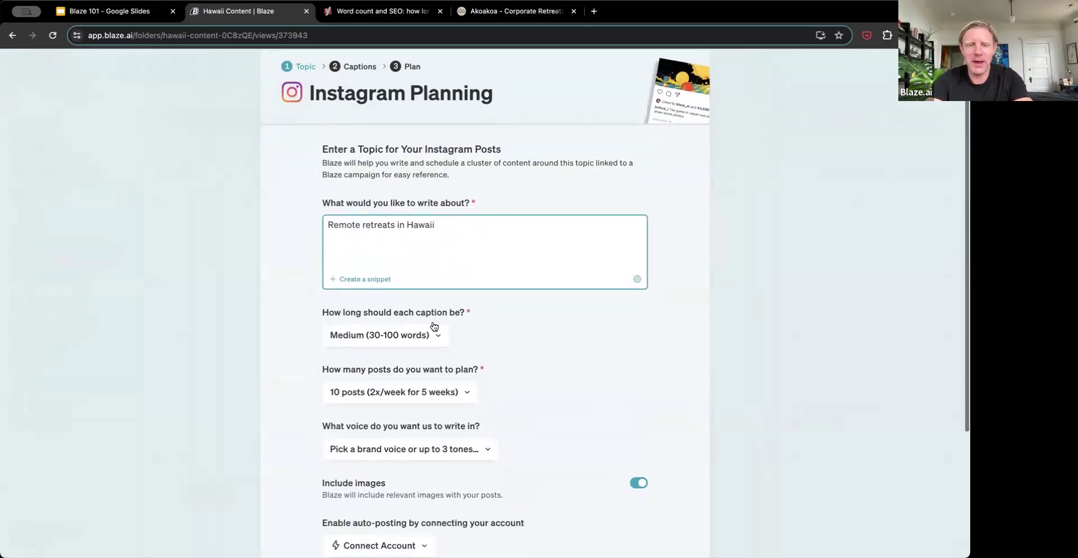
left_click(418, 336)
left_click(397, 332)
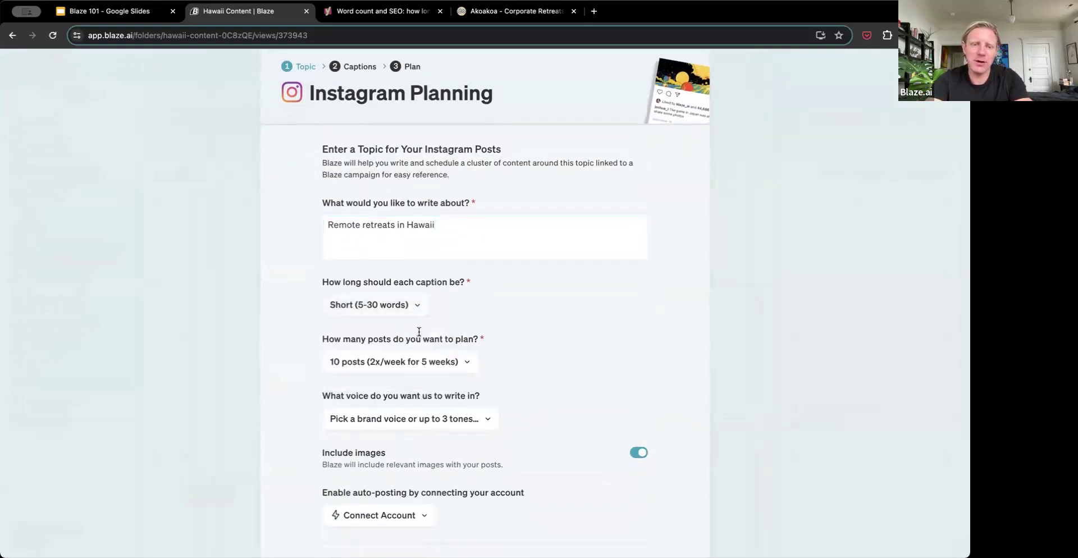
Plan 15 posts at three per week for five weeks, written in the Akoakoa Retreats brand voice.
scroll(398, 315, "down", 5)
left_click(398, 225)
left_click(393, 284)
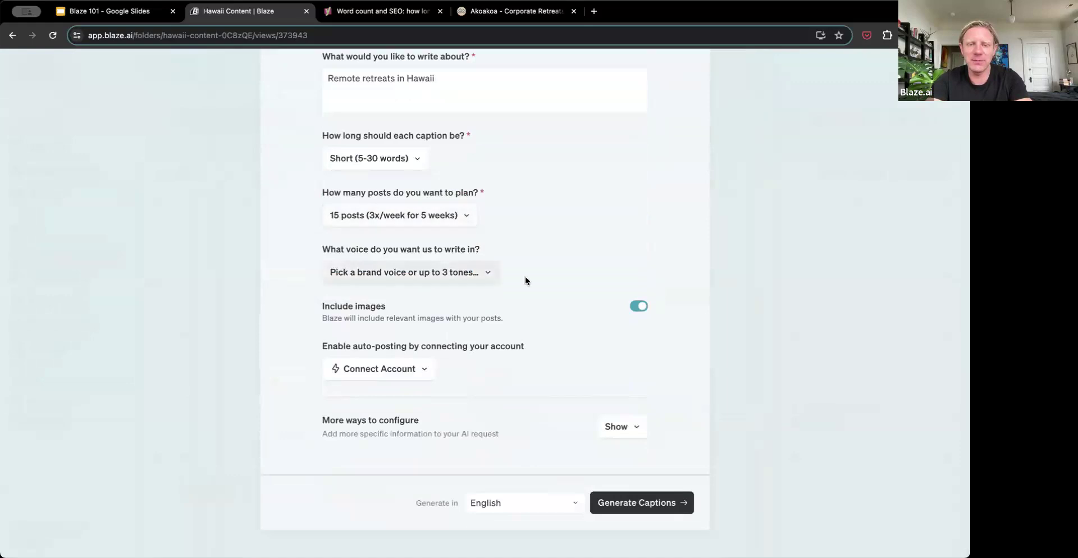
left_click(428, 274)
left_click(385, 314)
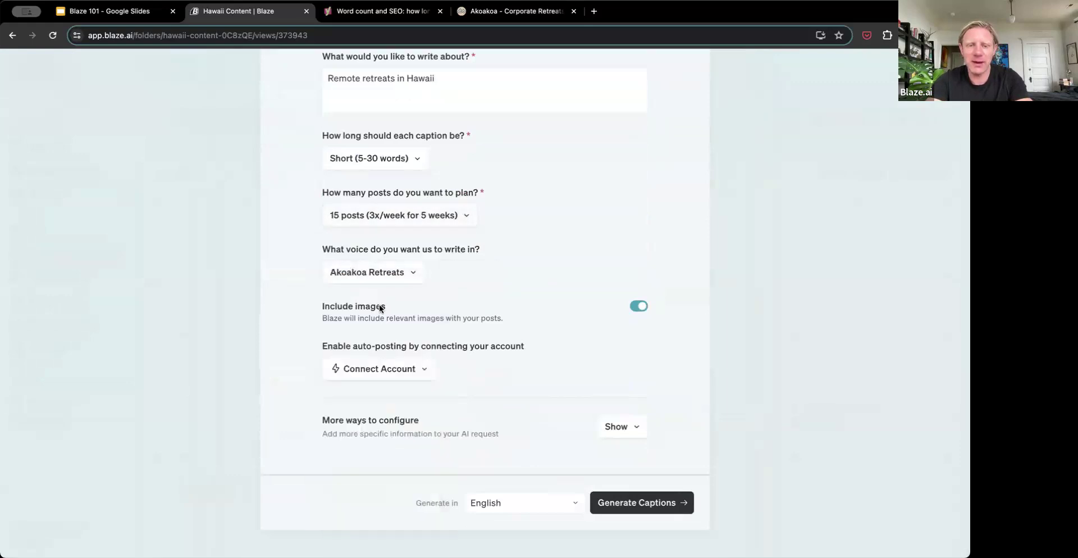
Enable auto-posting with the available Instagram account and generate the captions.
left_click(379, 373)
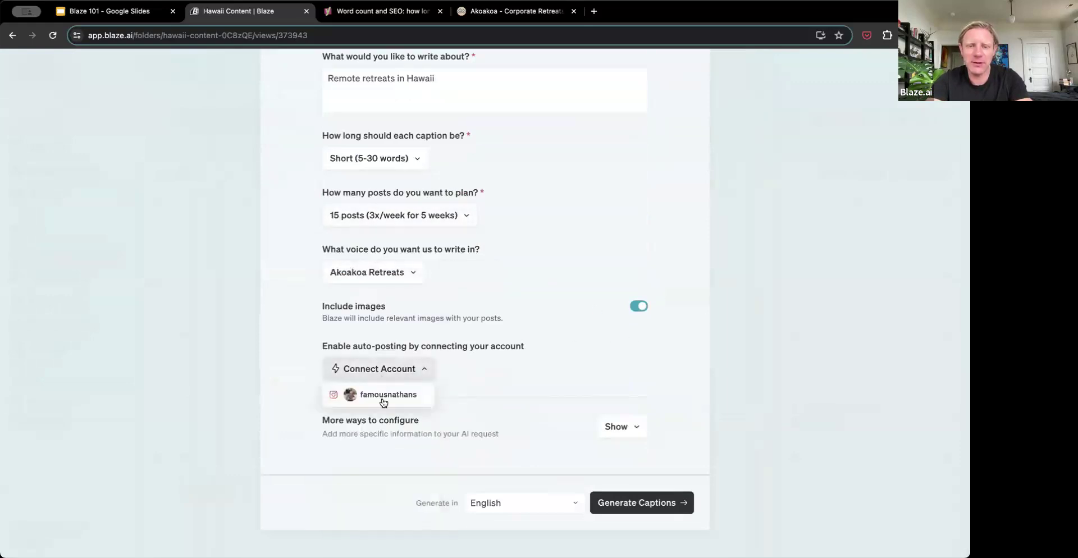
left_click(385, 399)
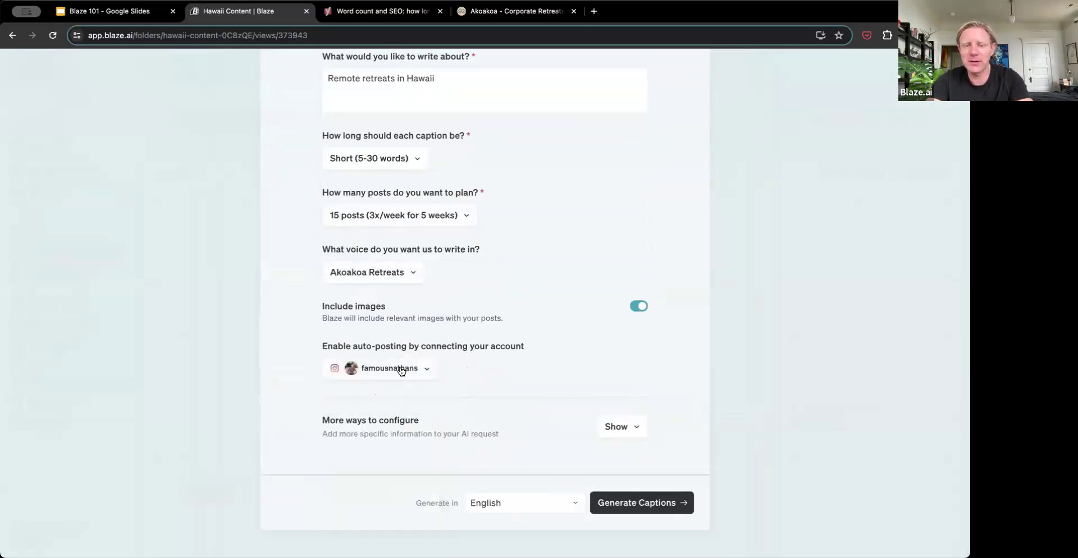
left_click(685, 502)
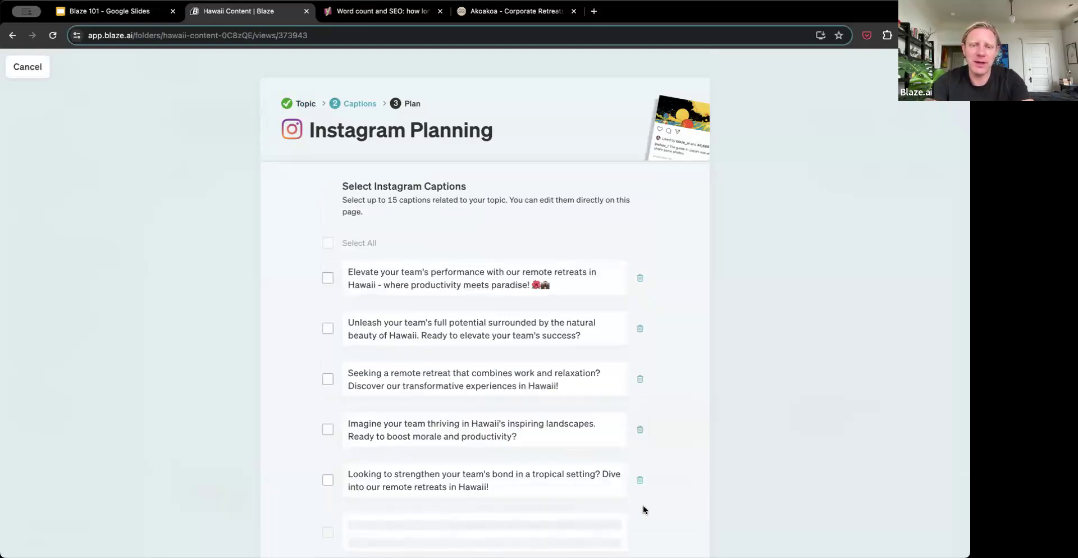
Review the suggested Instagram captions with none of them selected, and generate more captions.
scroll(414, 307, "down", 1)
scroll(414, 306, "down", 10)
scroll(370, 281, "down", 1)
left_click(327, 243)
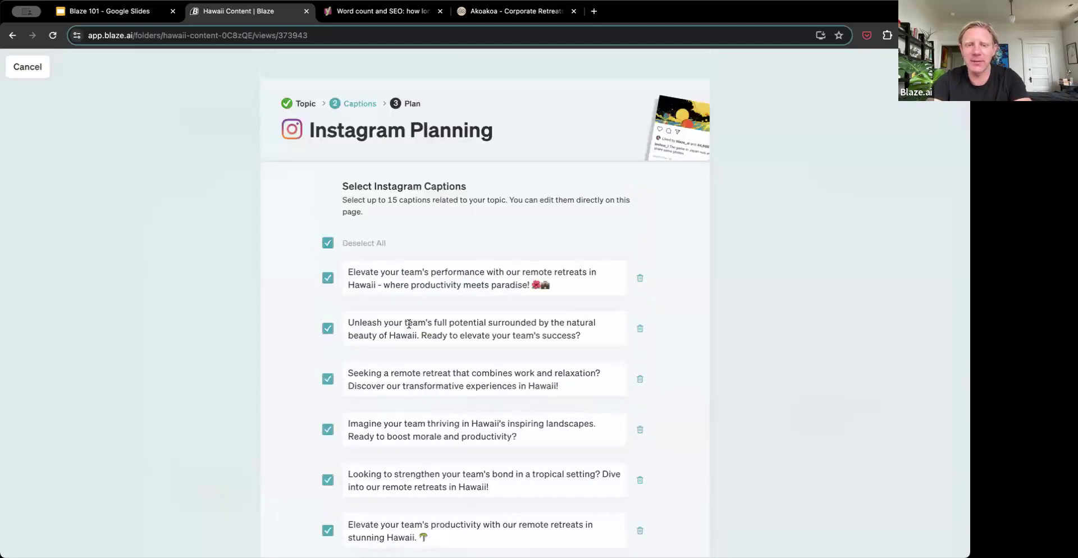
left_click(327, 243)
scroll(476, 385, "down", 10)
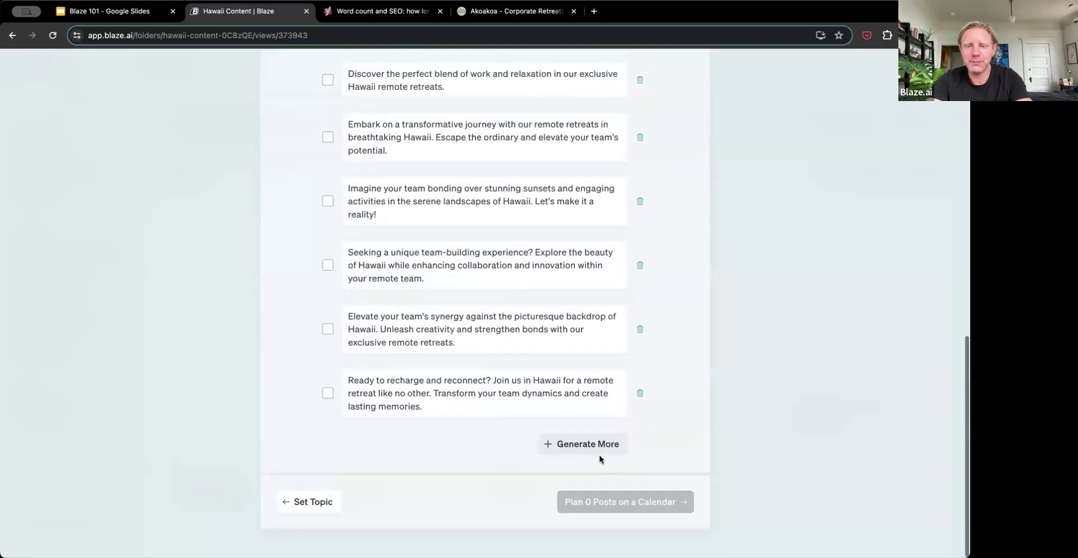
left_click(597, 450)
Delete the first caption, the one ending in "where productivity meets paradise!", from the suggestions.
scroll(399, 300, "down", 5)
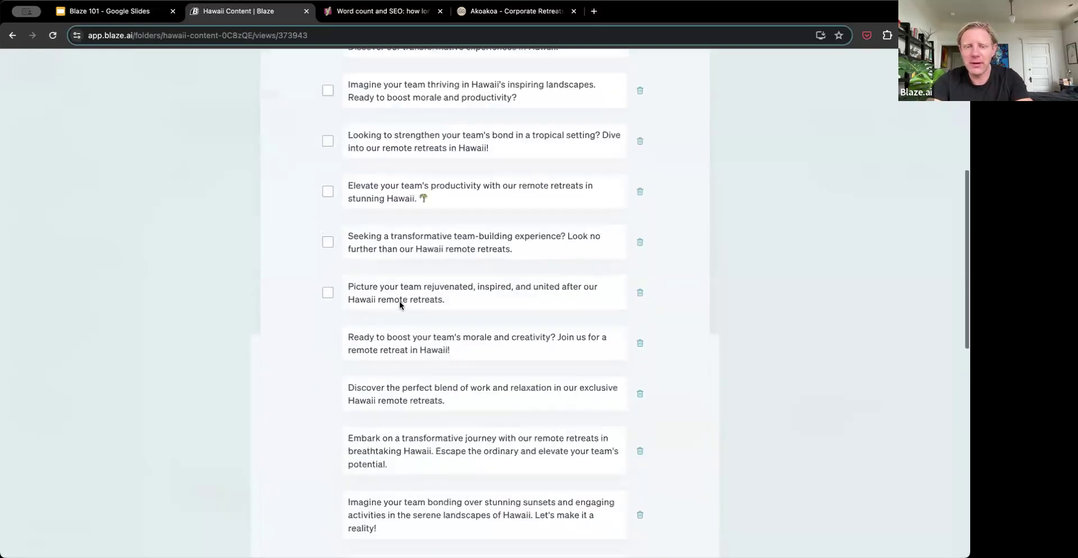
scroll(399, 301, "down", 8)
left_click(438, 127)
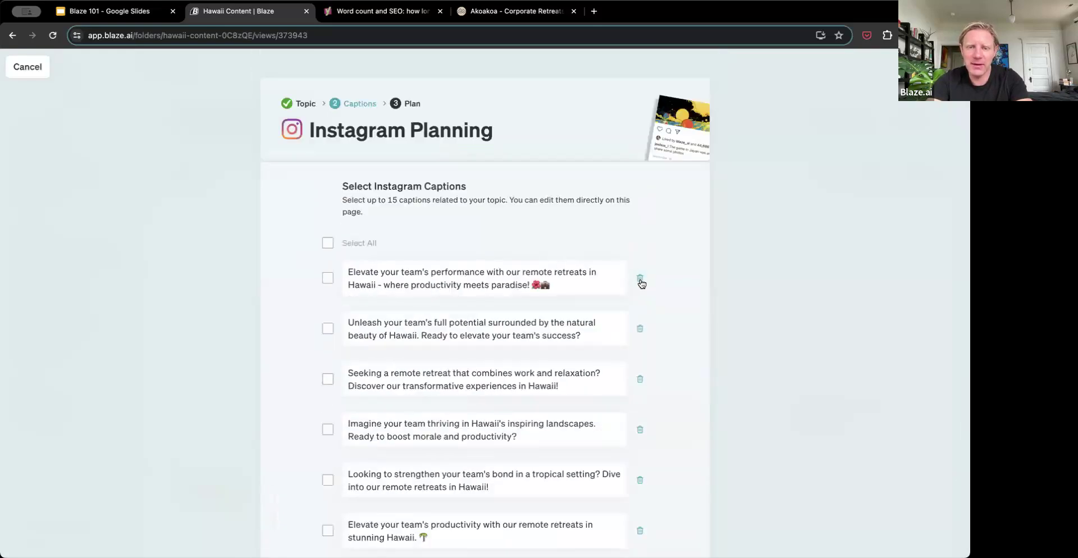
left_click(640, 279)
Select 15 captions, including "Discover a new way to connect" and "Ready to inspire your team" but not "Elevate your team's synergy", and plan them on a calendar.
left_click(327, 243)
scroll(393, 281, "down", 10)
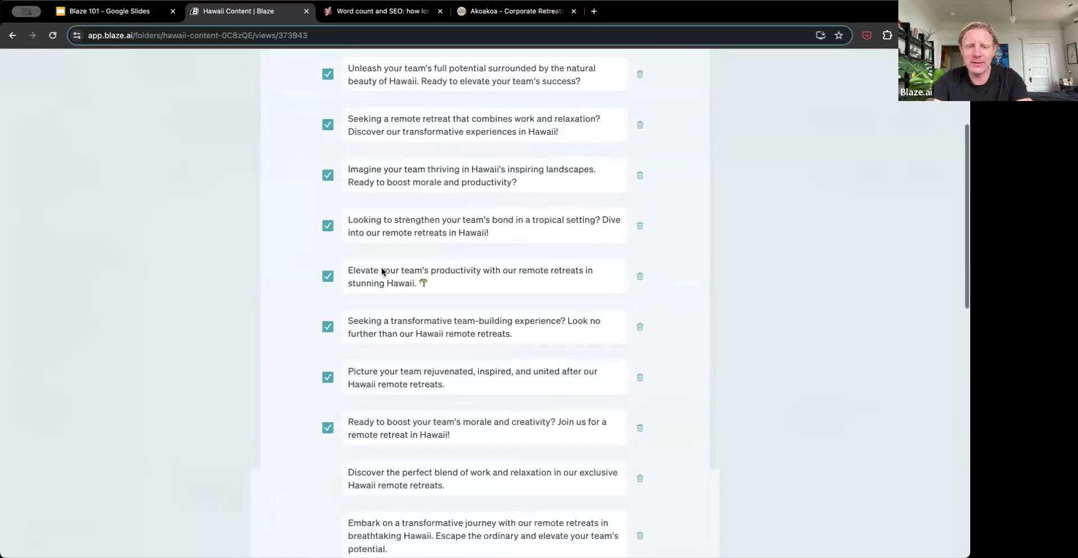
scroll(454, 305, "down", 6)
left_click(327, 198)
left_click(327, 300)
left_click(328, 77)
left_click(328, 356)
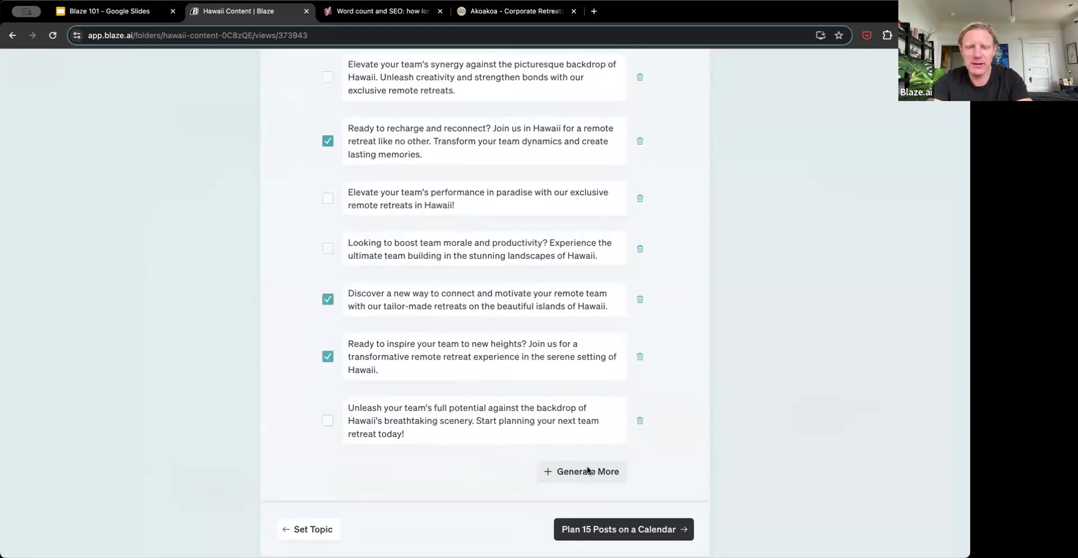
left_click(645, 531)
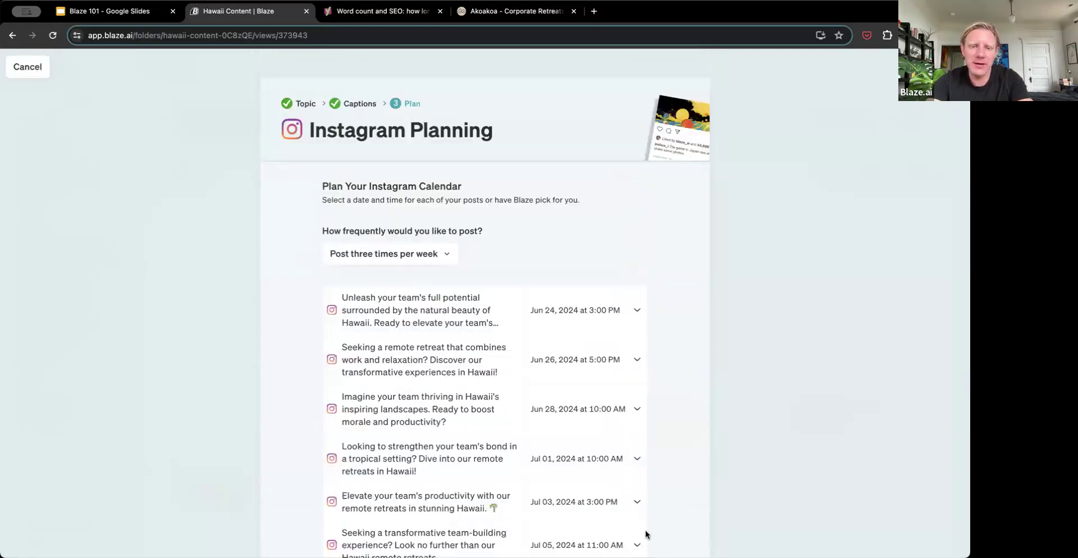
Set the Instagram posting frequency to twice per week and review the planned dates.
scroll(481, 337, "down", 2)
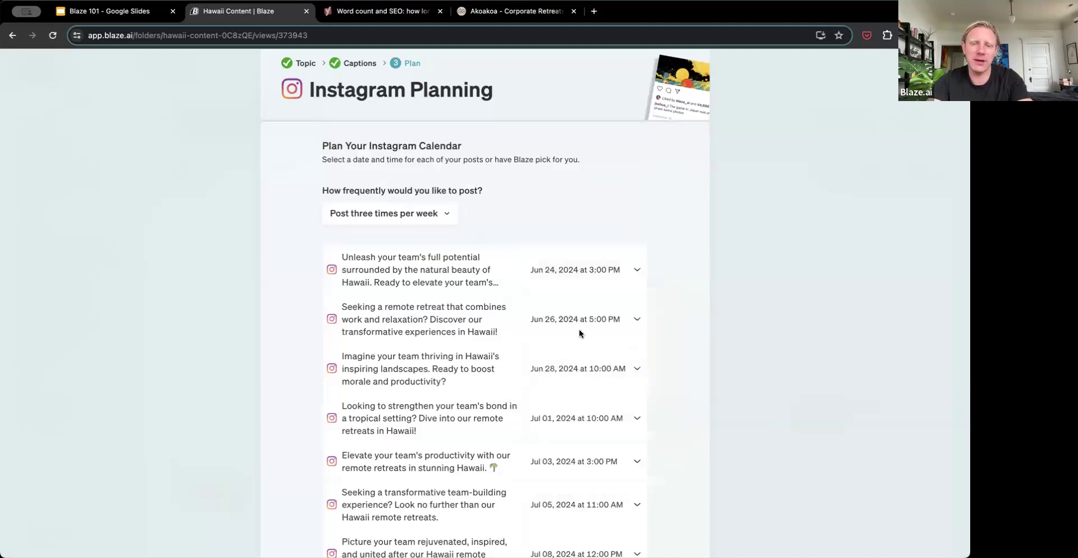
left_click(379, 219)
left_click(378, 263)
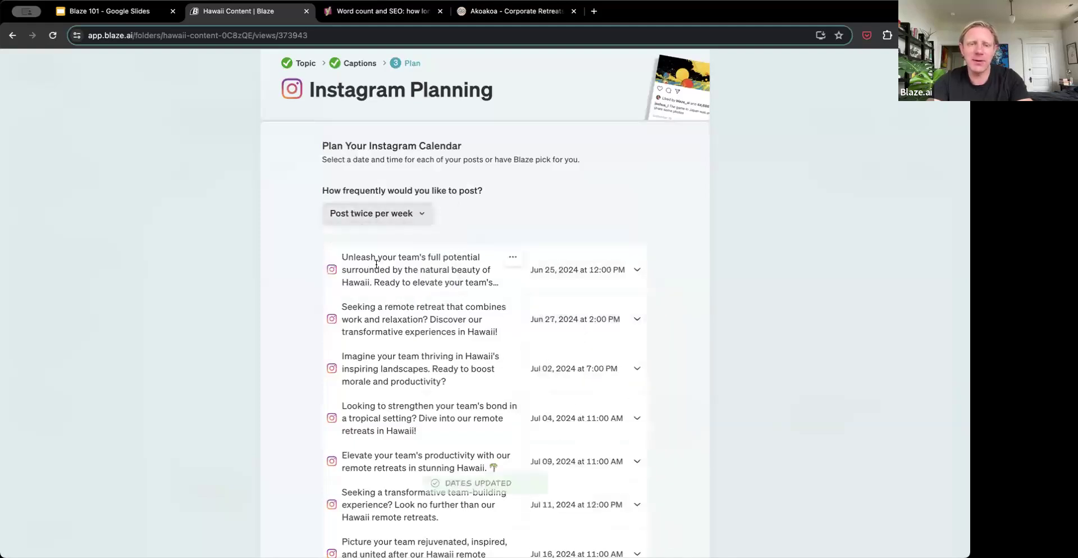
scroll(585, 274, "down", 2)
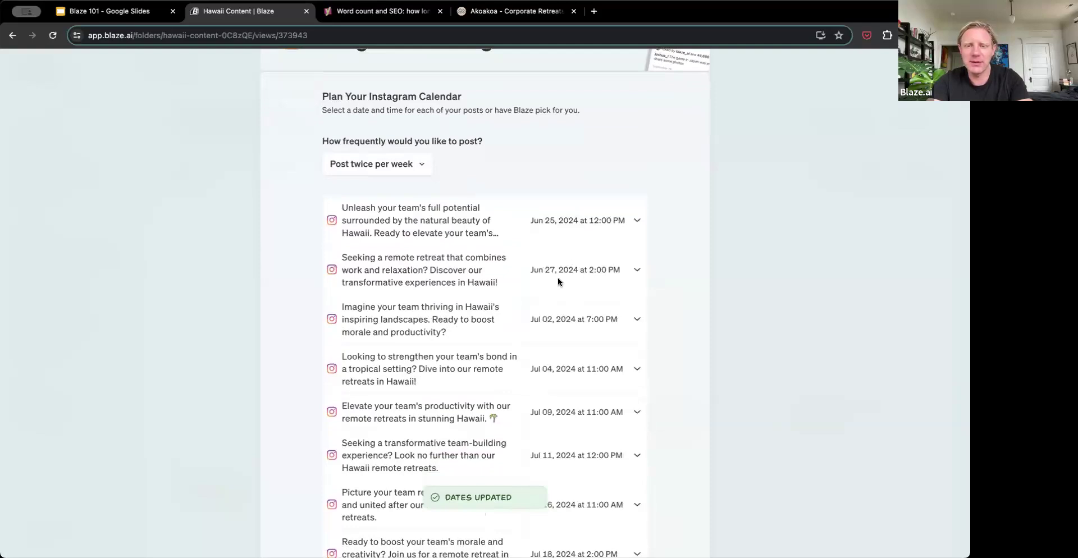
scroll(563, 410, "down", 1)
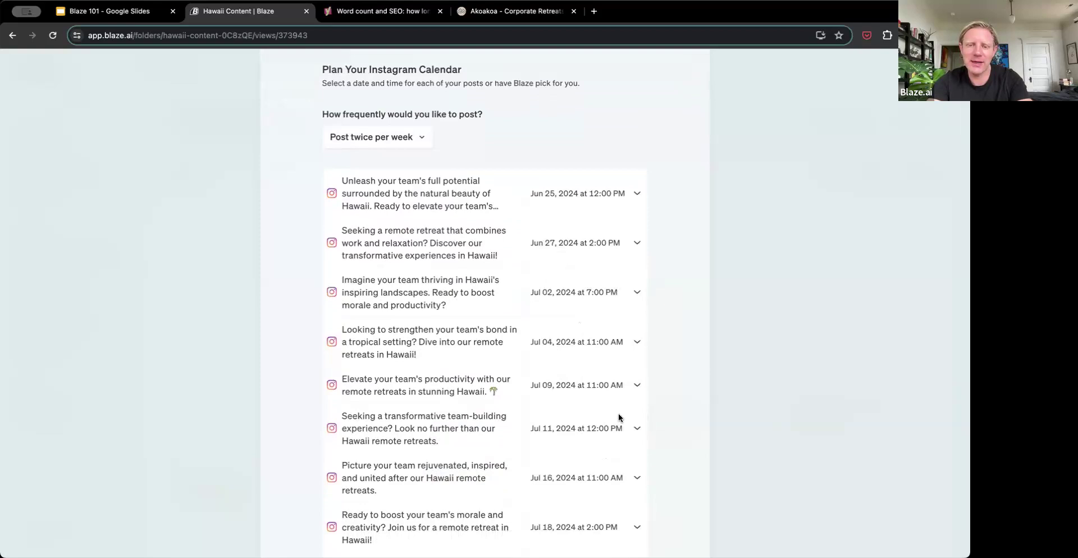
scroll(618, 413, "down", 10)
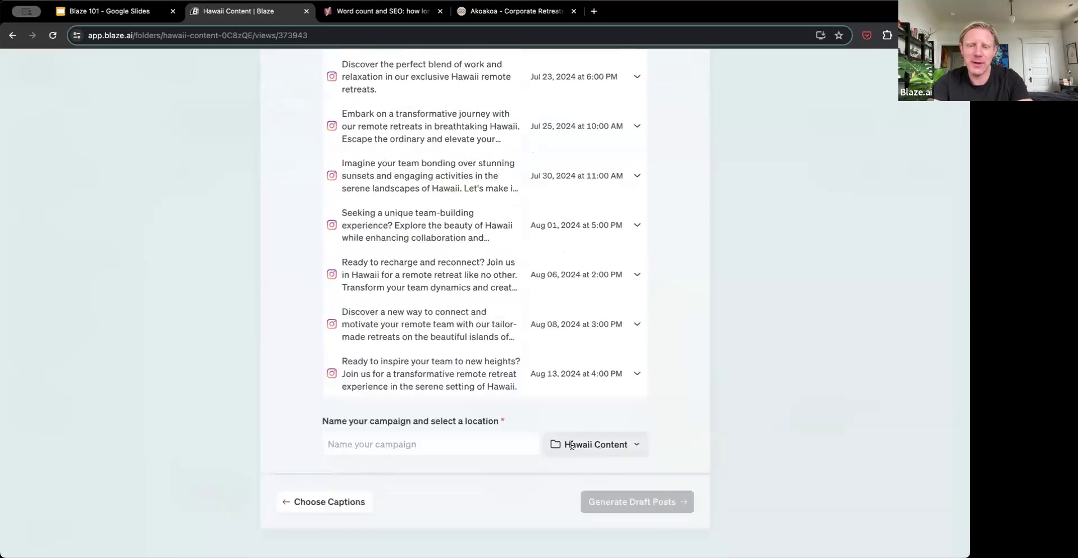
Name the campaign "Hawaii Followon", keep it in the Hawaii Content folder, and generate the draft posts.
left_click(475, 441)
type("Hawaii Followon")
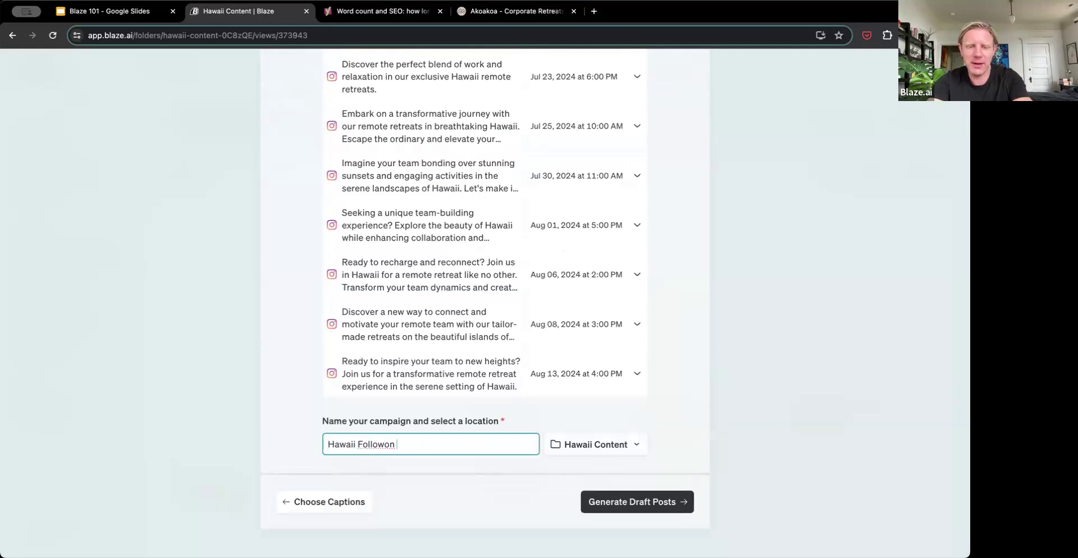
left_click(578, 446)
left_click(577, 445)
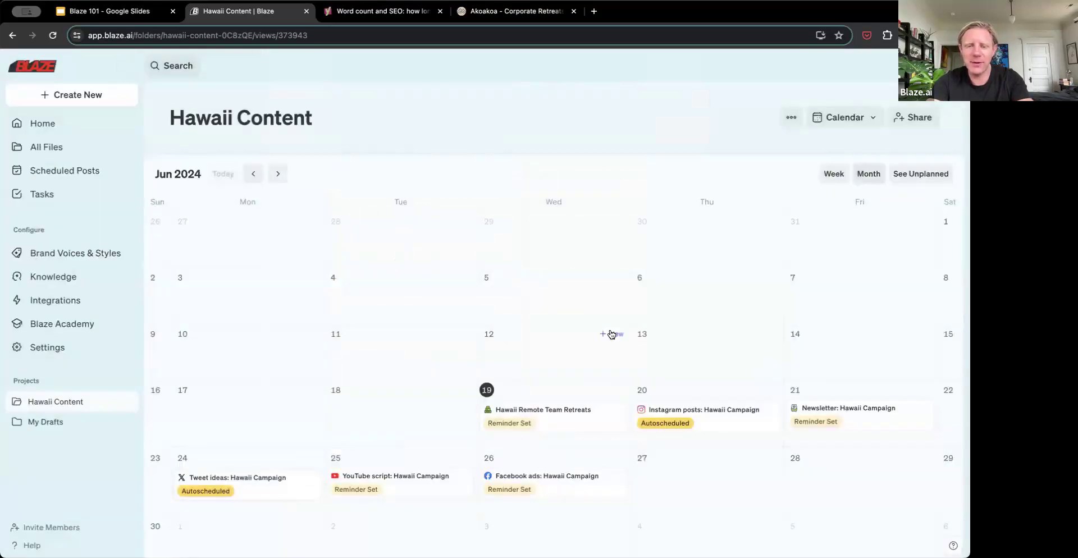
Look over the Hawaii Content calendar and reload the page to update its scheduled documents.
scroll(609, 334, "down", 1)
scroll(640, 333, "up", 1)
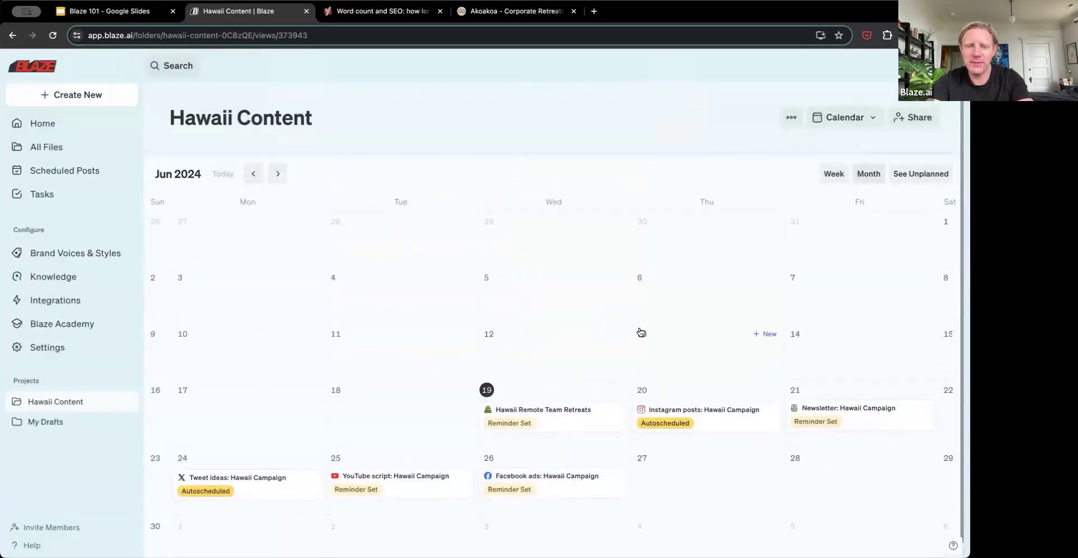
scroll(637, 476, "down", 1)
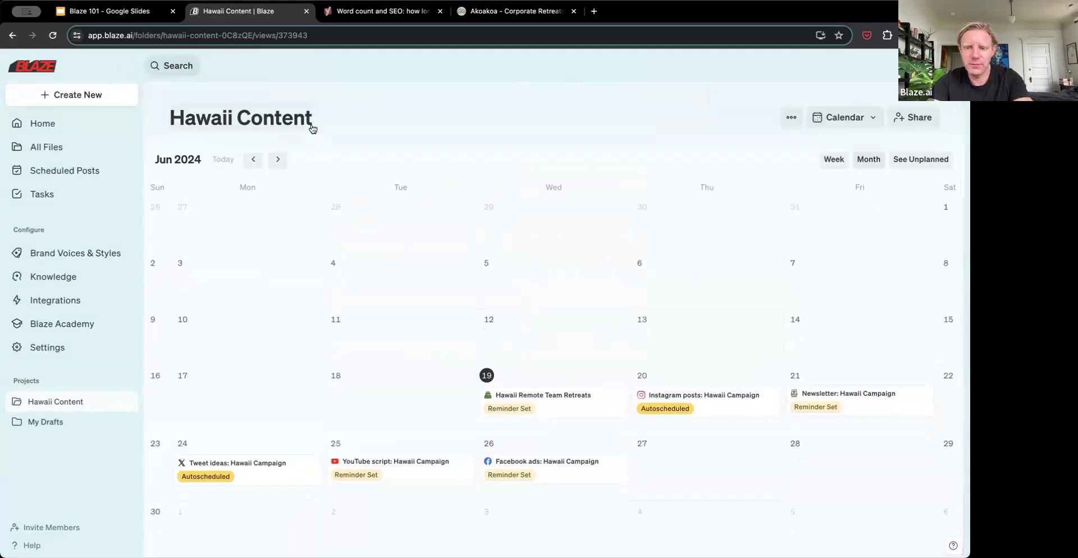
left_click(53, 36)
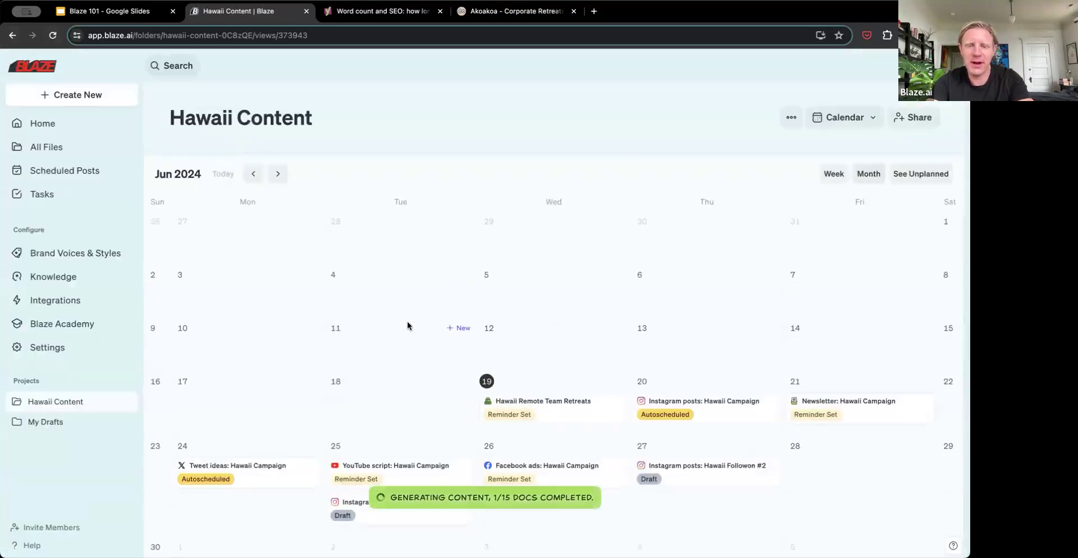
Check the planned documents in the June and July 2024 calendars, ending on June.
scroll(408, 325, "down", 1)
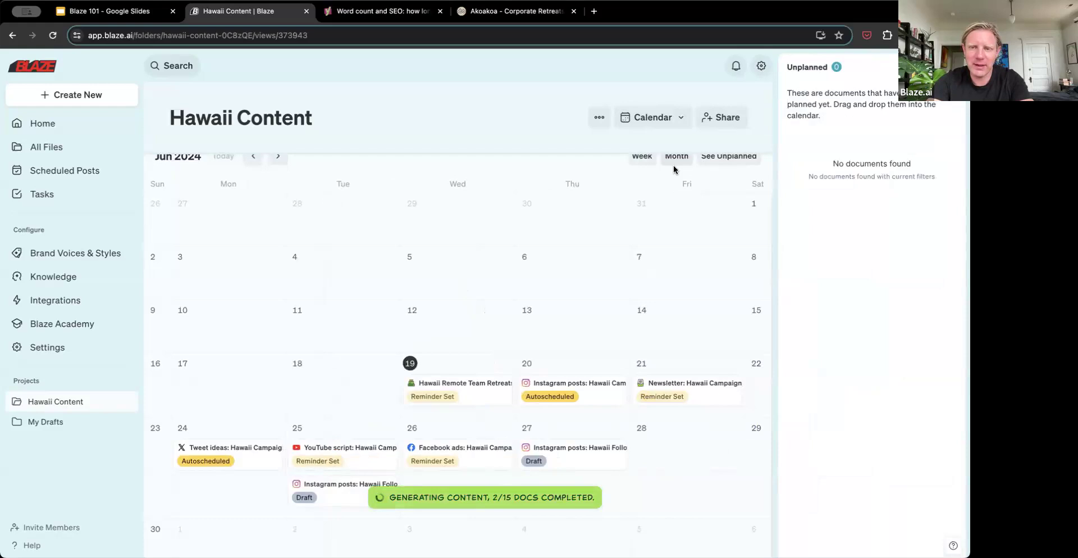
scroll(623, 222, "up", 1)
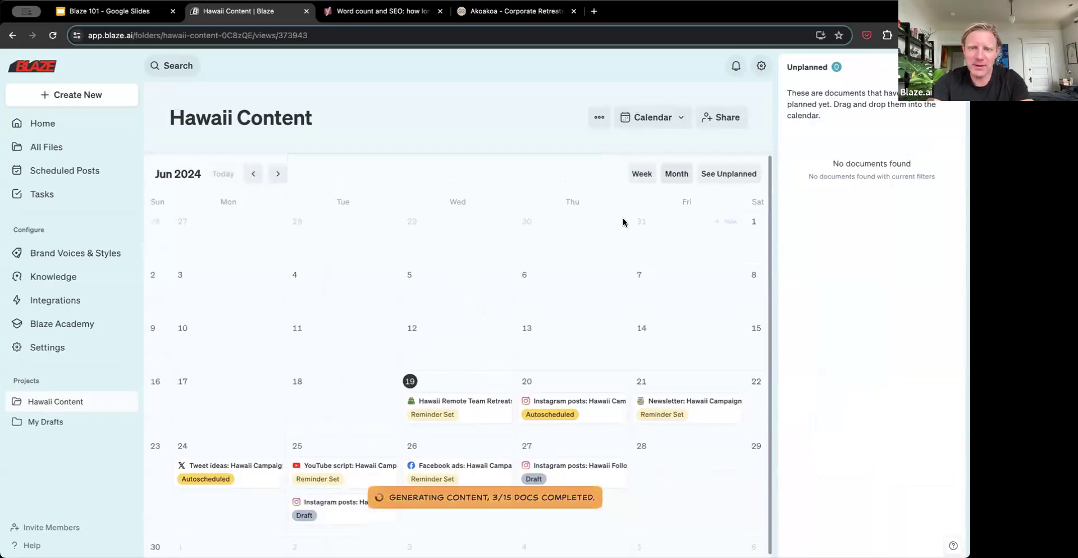
left_click(278, 174)
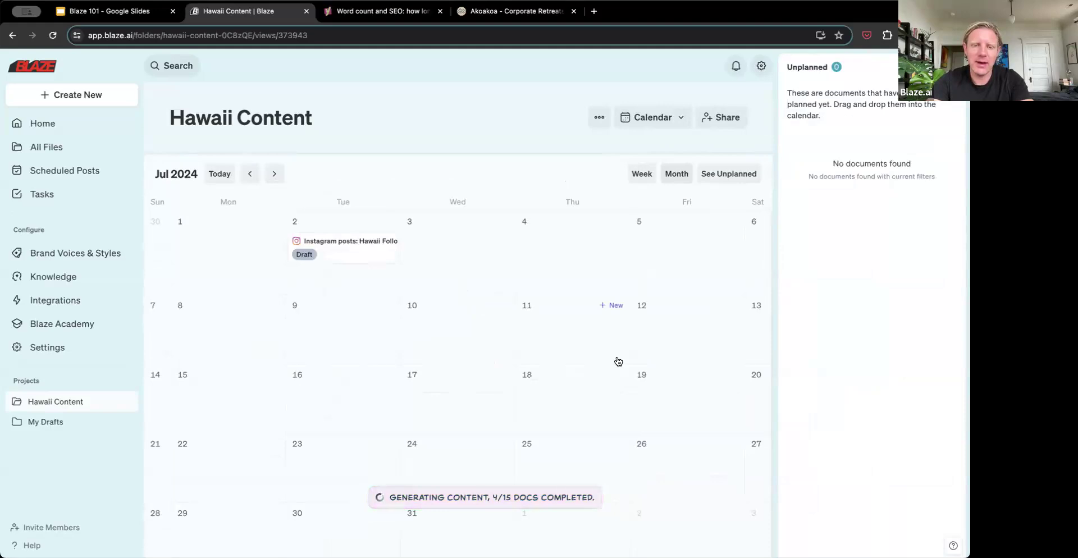
left_click(250, 174)
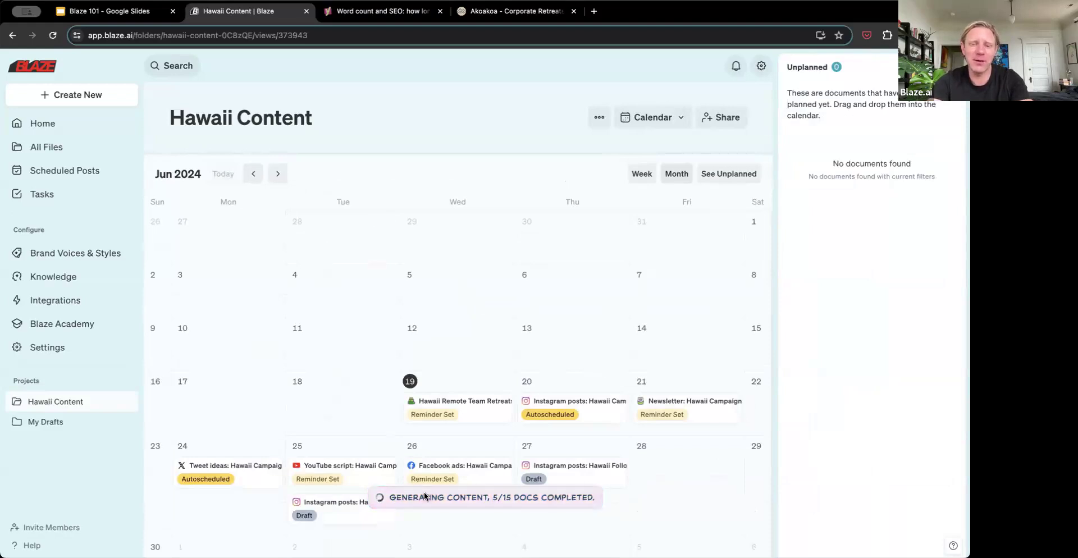
Open the June 25 Hawaii Followon Instagram draft and examine its preview, media and text.
scroll(303, 474, "down", 1)
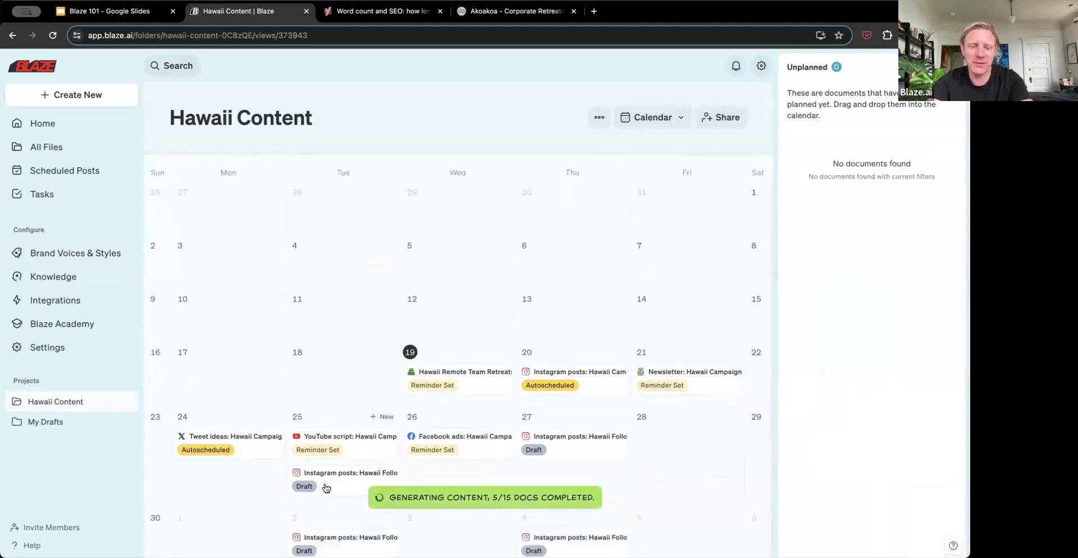
left_click(322, 481)
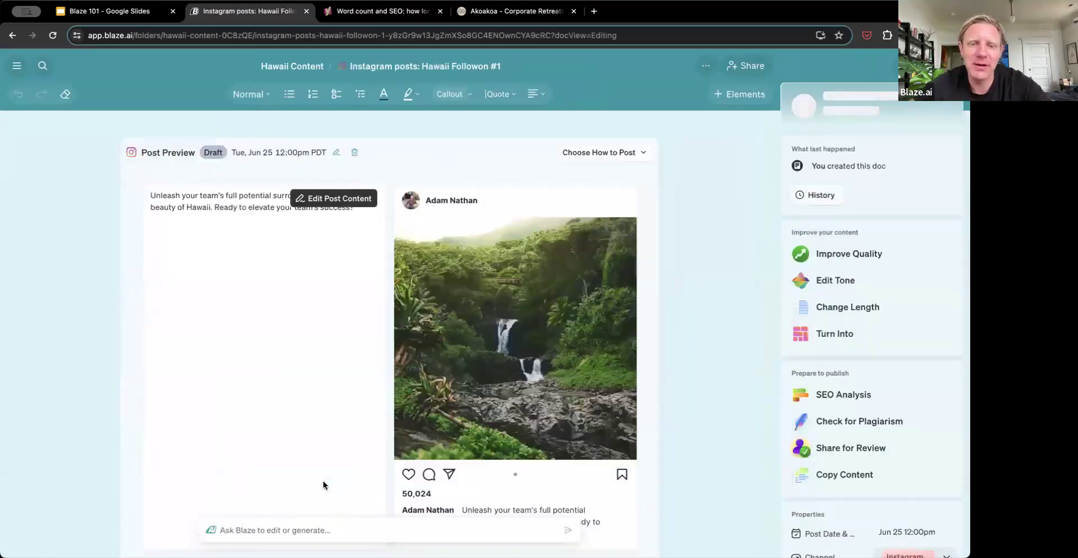
scroll(329, 382, "down", 5)
scroll(328, 388, "down", 2)
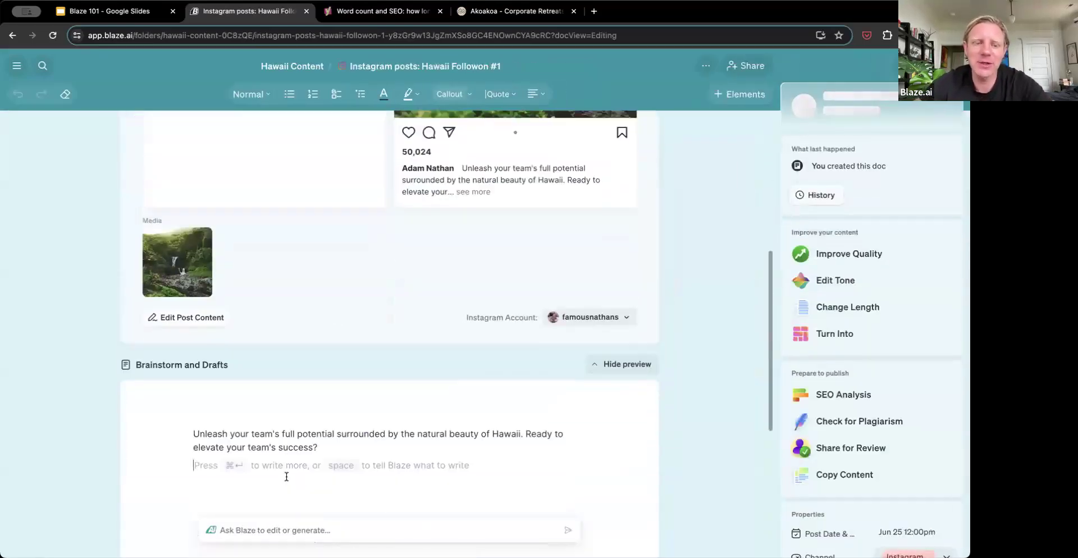
Schedule the Hawaii Followon #1 Instagram draft to post automatically on Tuesday, June 25, 2024 at 12:00 PM PDT.
scroll(268, 401, "up", 8)
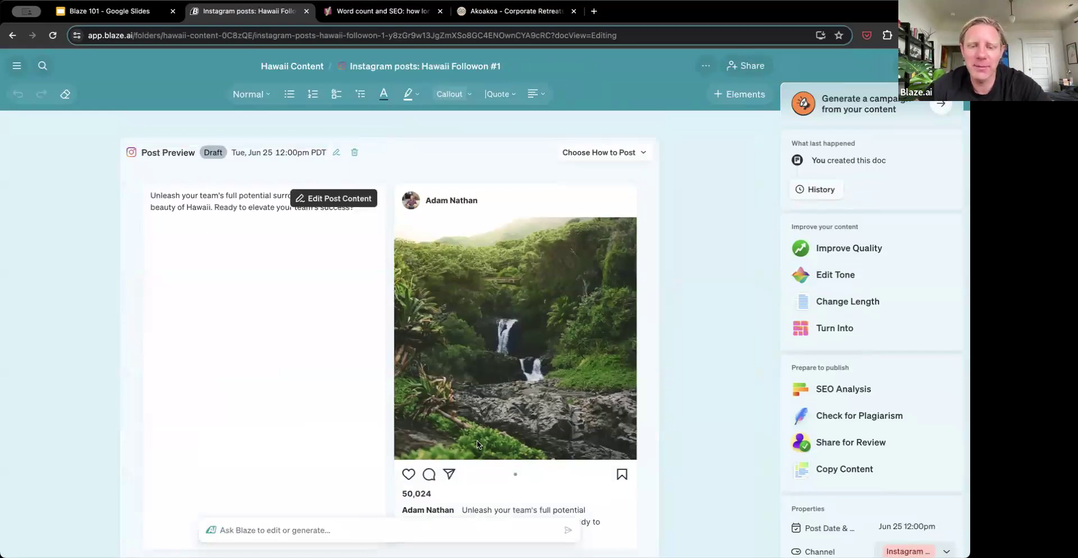
scroll(477, 440, "down", 1)
scroll(436, 445, "up", 1)
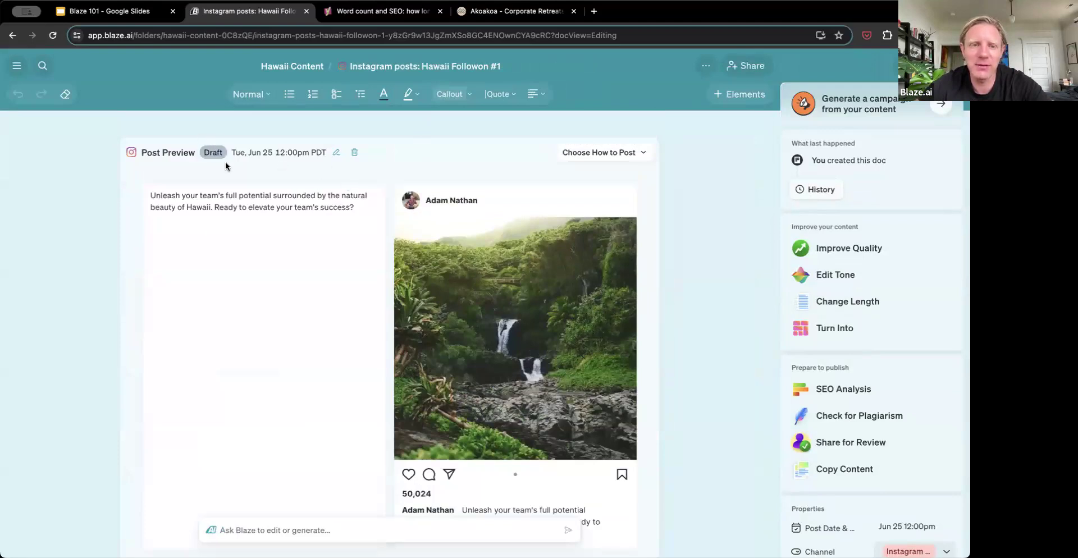
left_click(628, 154)
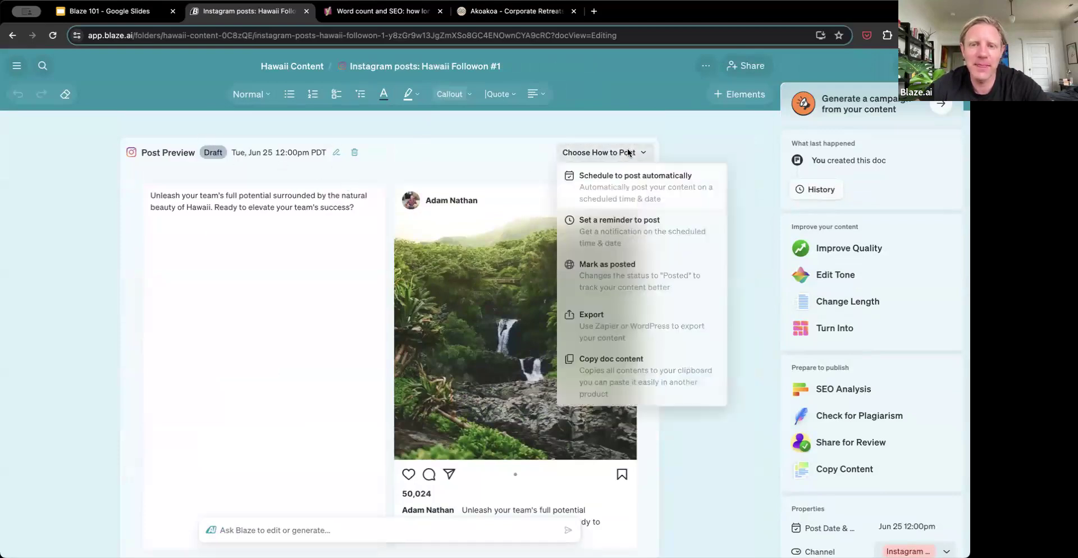
left_click(396, 174)
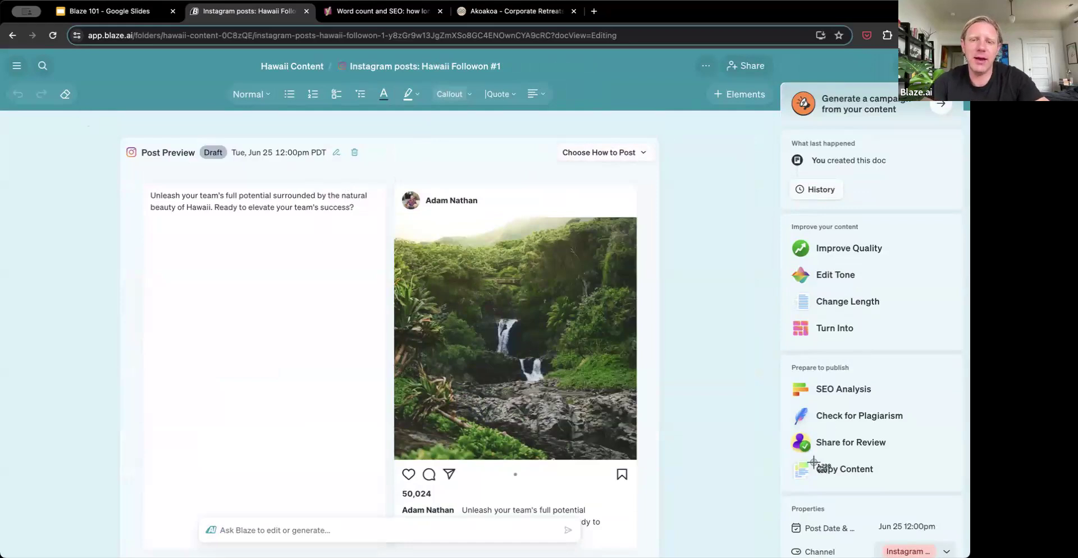
left_click(605, 163)
left_click(626, 194)
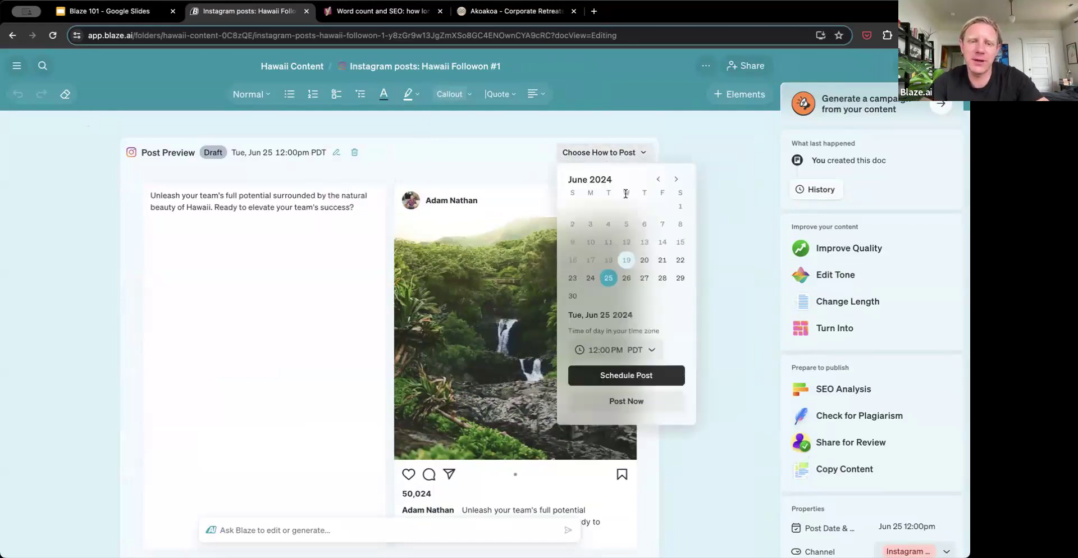
left_click(588, 373)
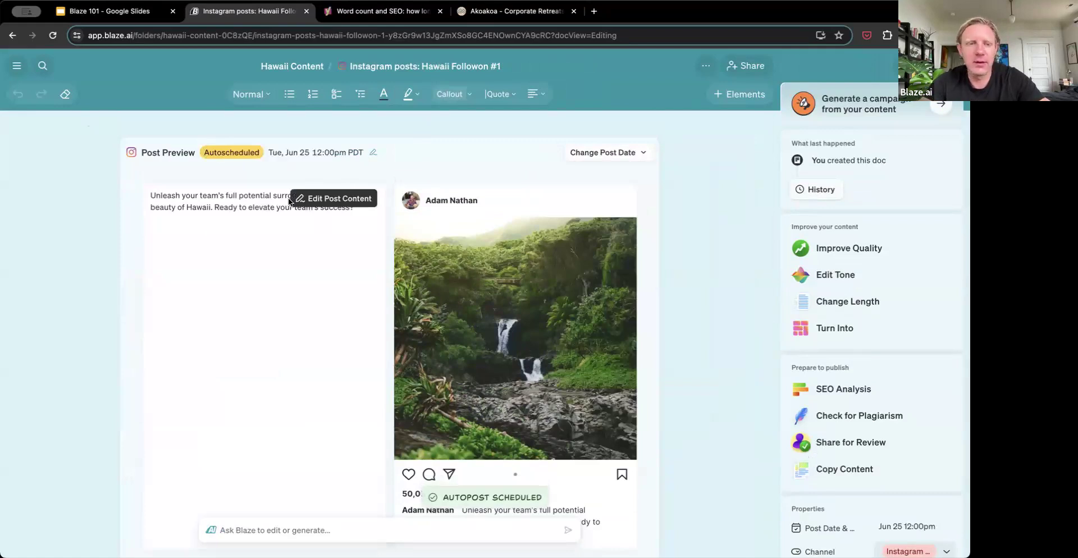
Return to the Hawaii Content calendar and check the posts planned for July 2024.
scroll(177, 295, "down", 4)
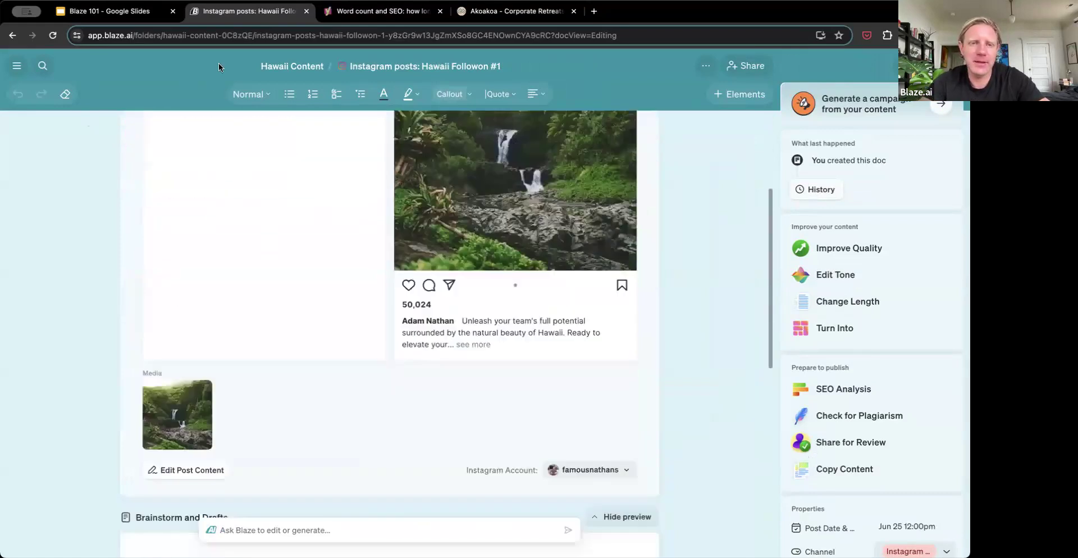
left_click(292, 66)
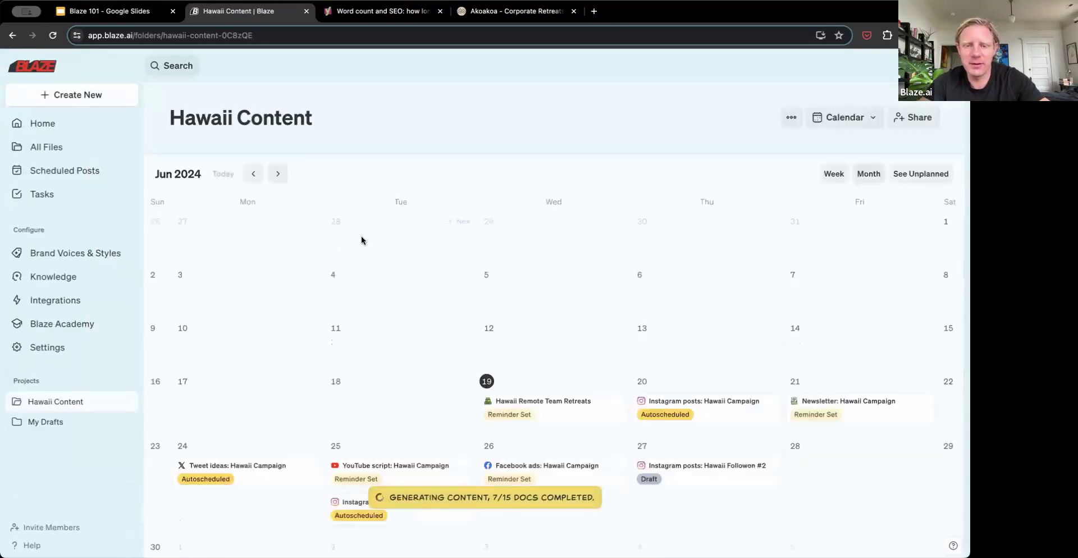
left_click(277, 173)
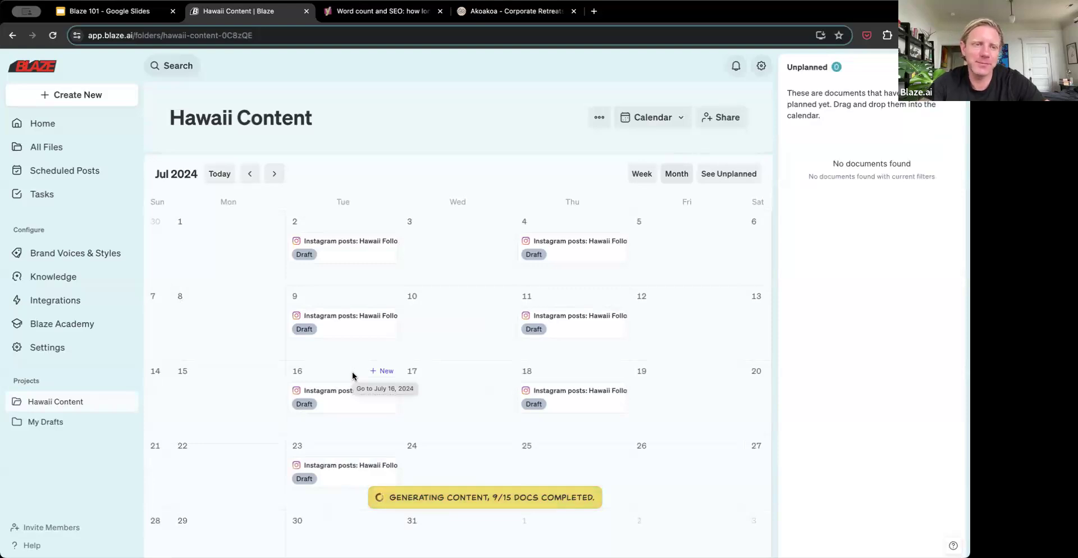
Start creating new content with the Multiple Blog Posts template.
left_click(107, 93)
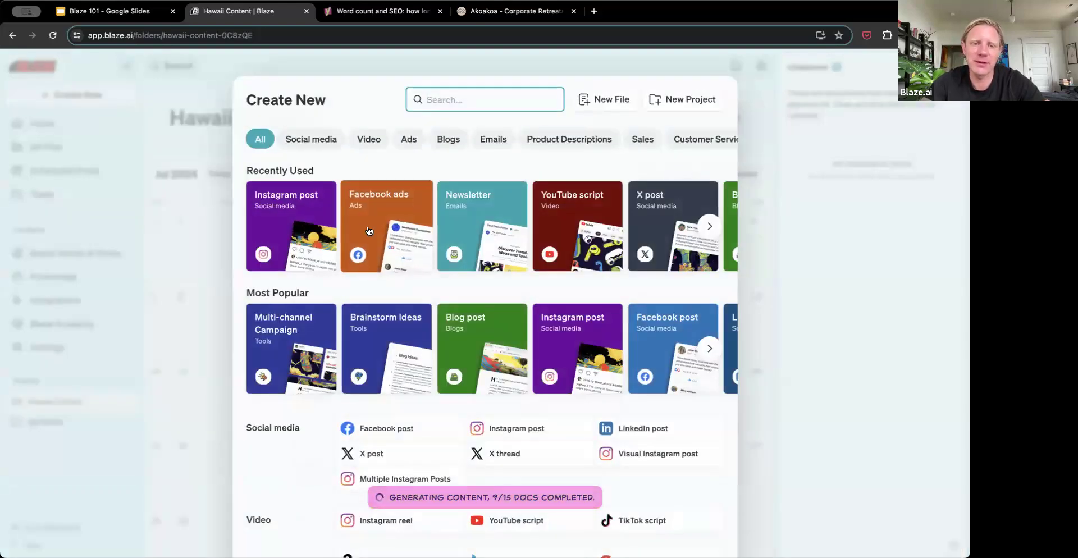
scroll(426, 356, "down", 6)
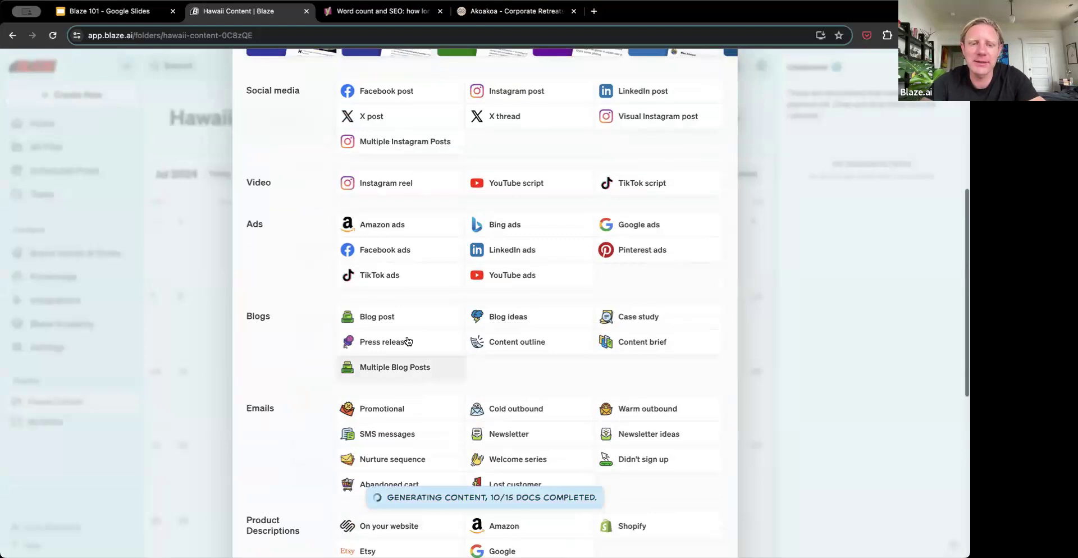
left_click(413, 364)
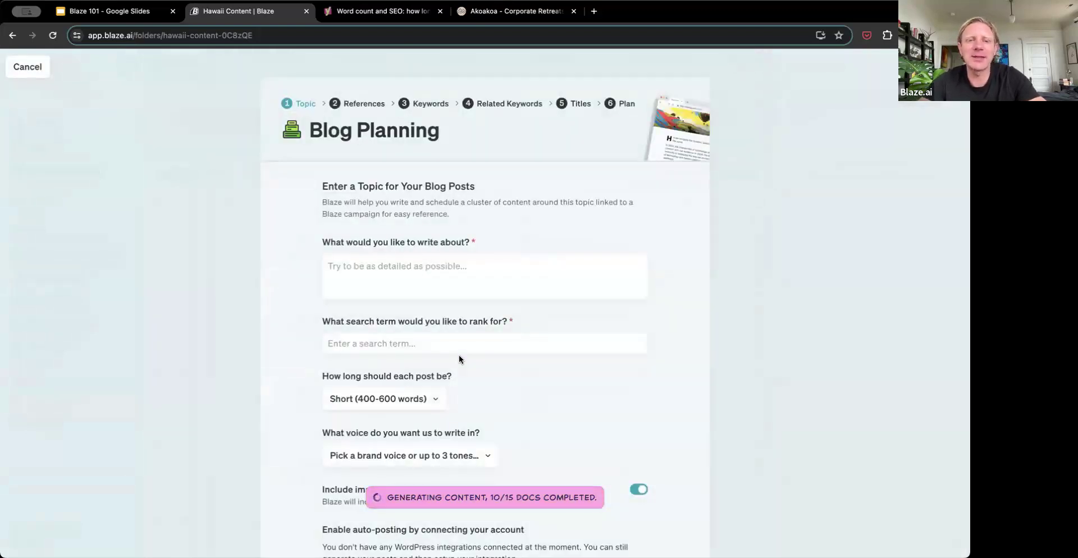
Set the blog topic to "Hawaii Retreats with Akoakoa" and the search term to rank for to "remote team retreats".
left_click(433, 279)
type("Hawai")
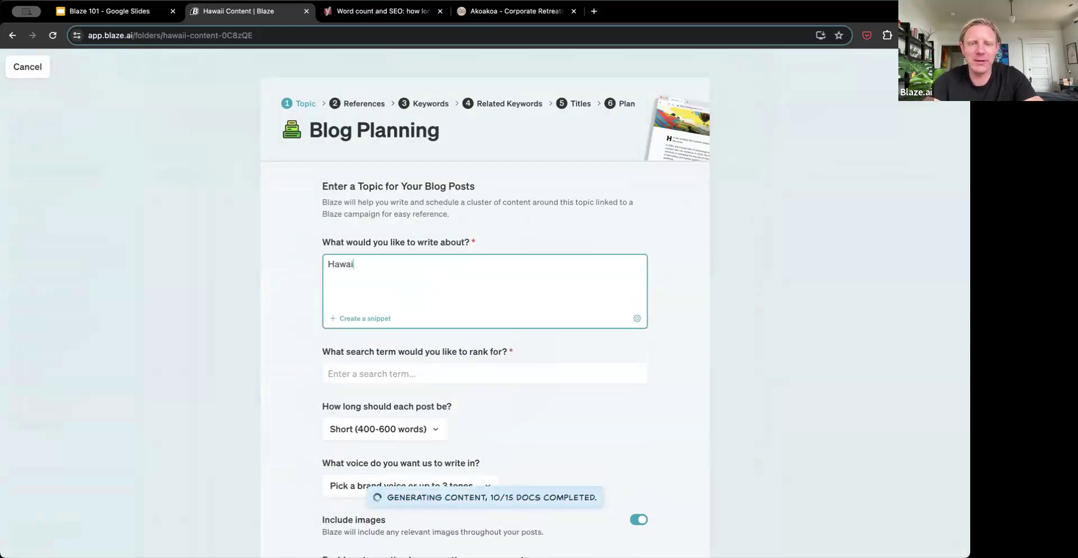
type("i Retreats")
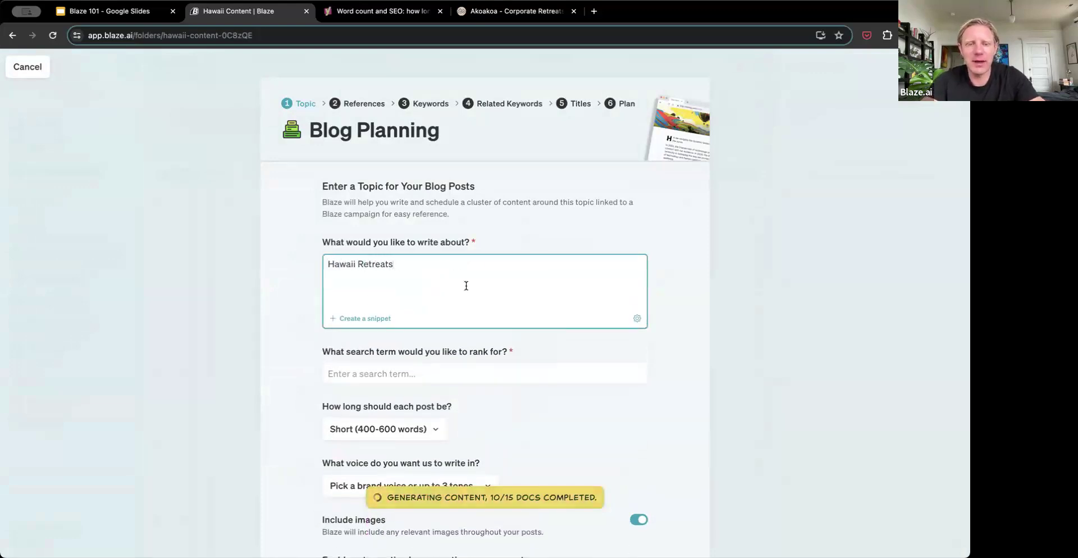
scroll(466, 286, "down", 1)
type("with Ako")
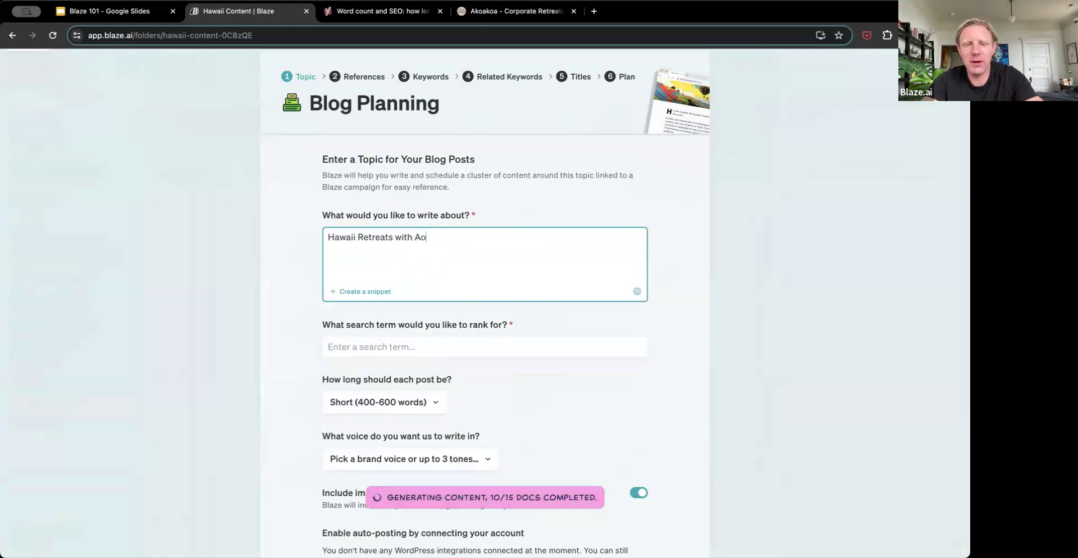
key("BackSpace")
type("koakoa")
left_click(517, 348)
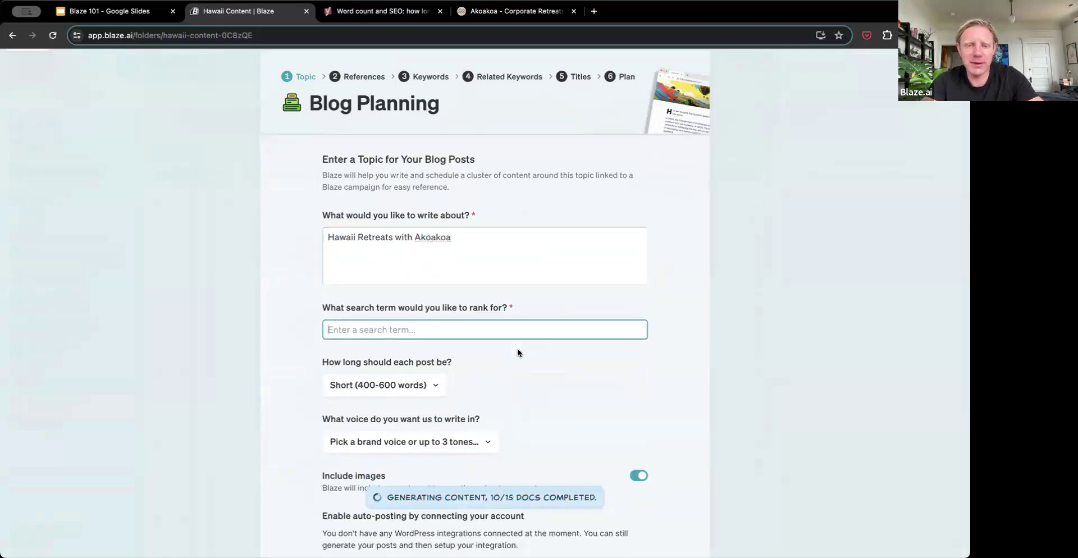
scroll(513, 319, "down", 2)
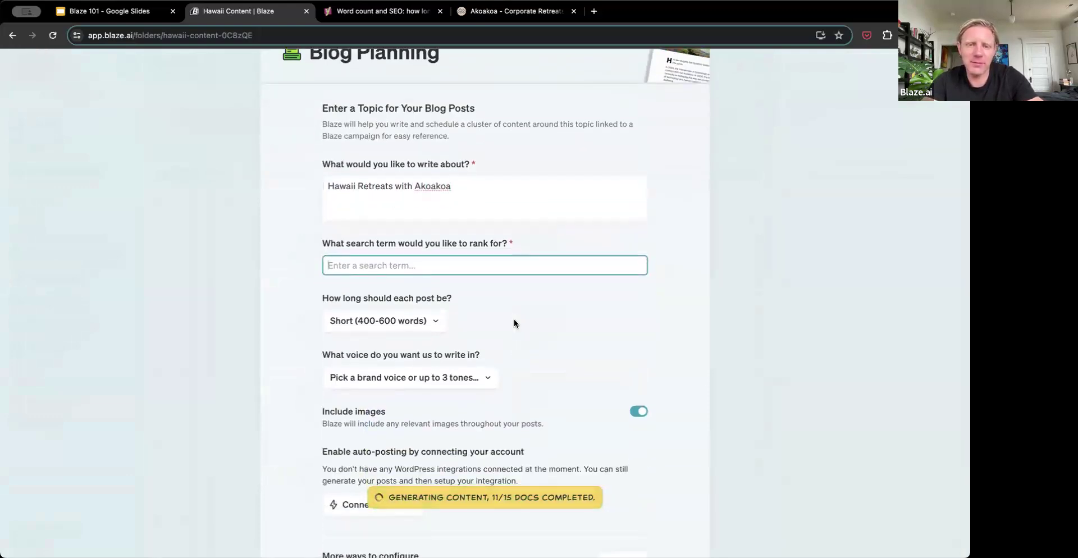
type("remote team")
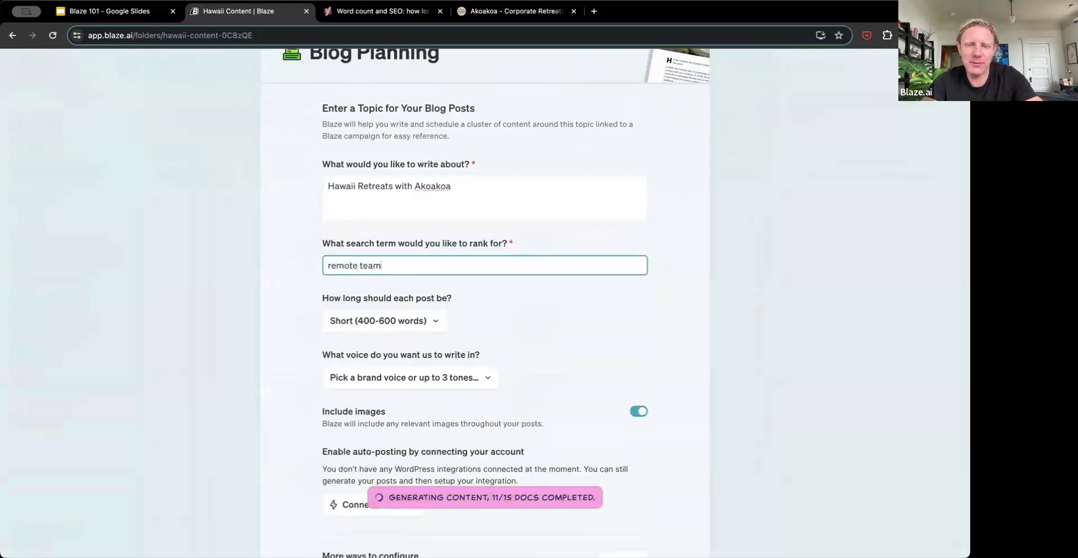
type(" retreats")
Choose the Akoakoa Retreats brand voice for the blog posts and continue to the reference articles.
scroll(505, 288, "down", 4)
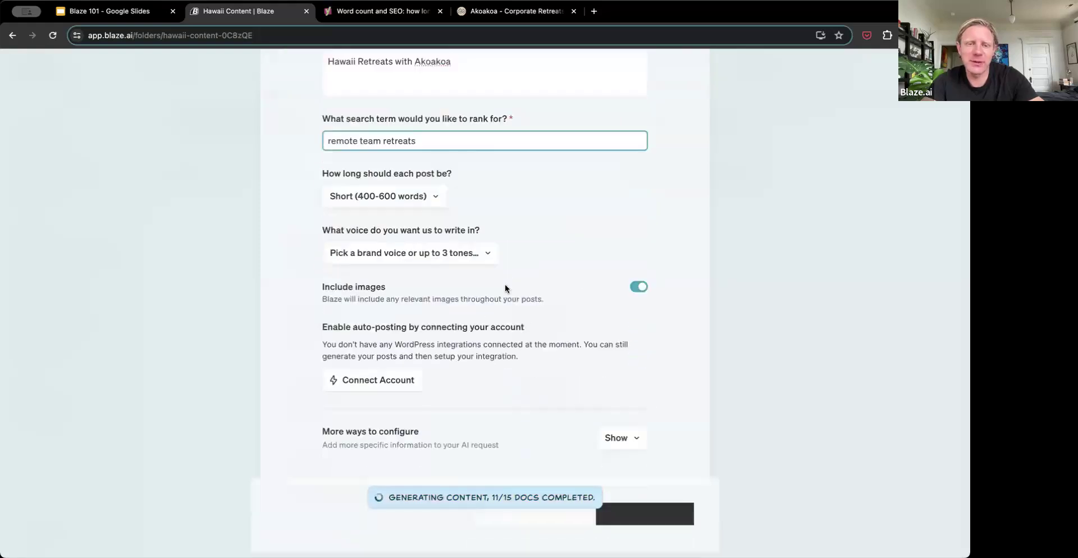
left_click(441, 253)
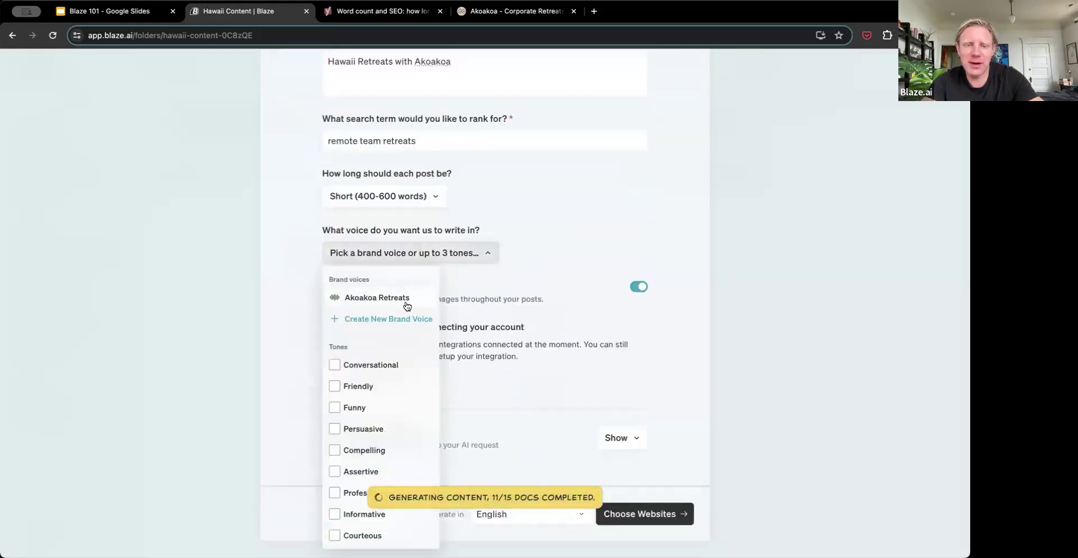
left_click(406, 298)
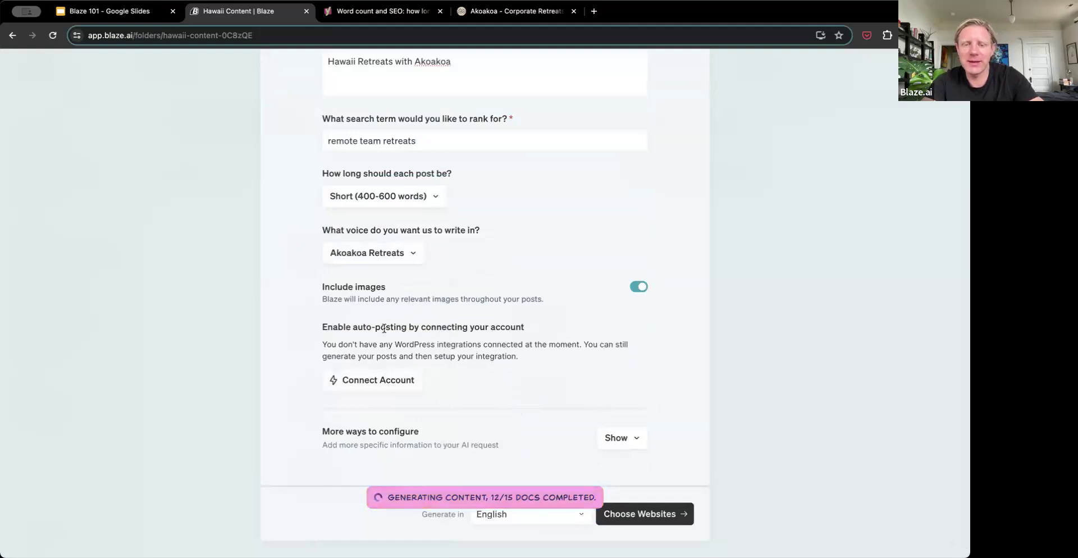
scroll(389, 380, "down", 1)
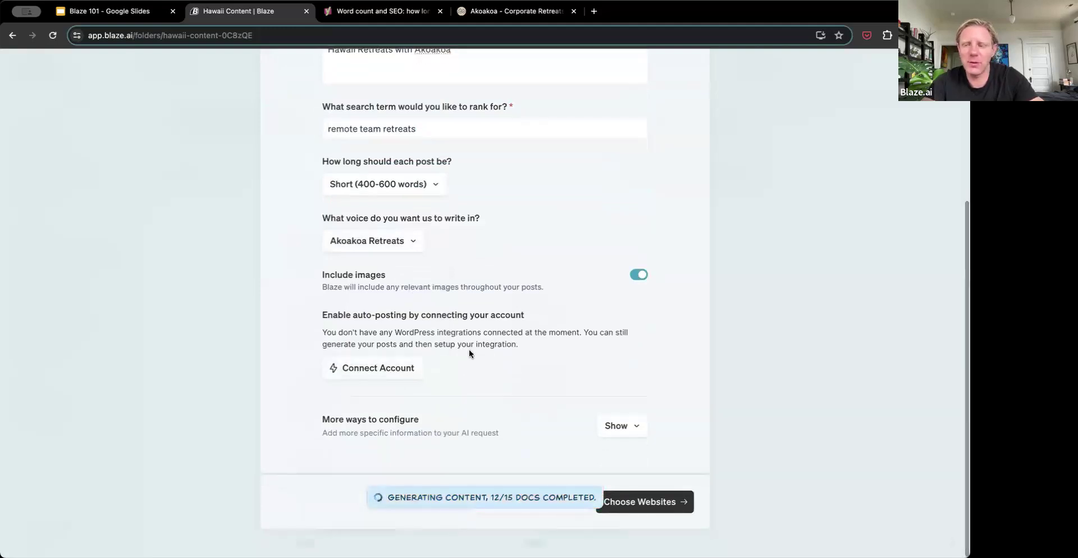
left_click(663, 505)
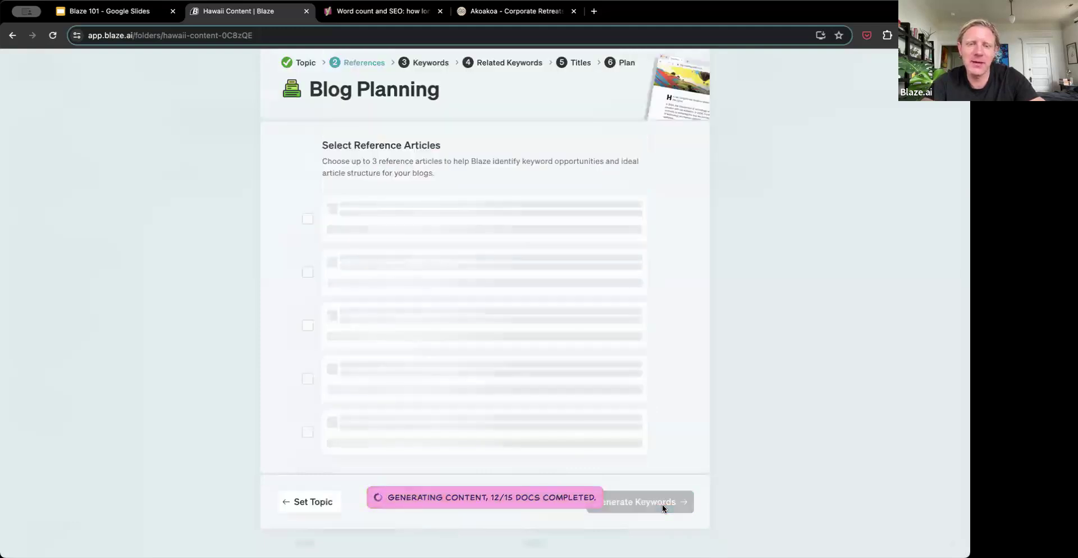
Select the Close CRM, Deel and Museum Hack articles as references and generate keywords from them.
scroll(662, 504, "down", 5)
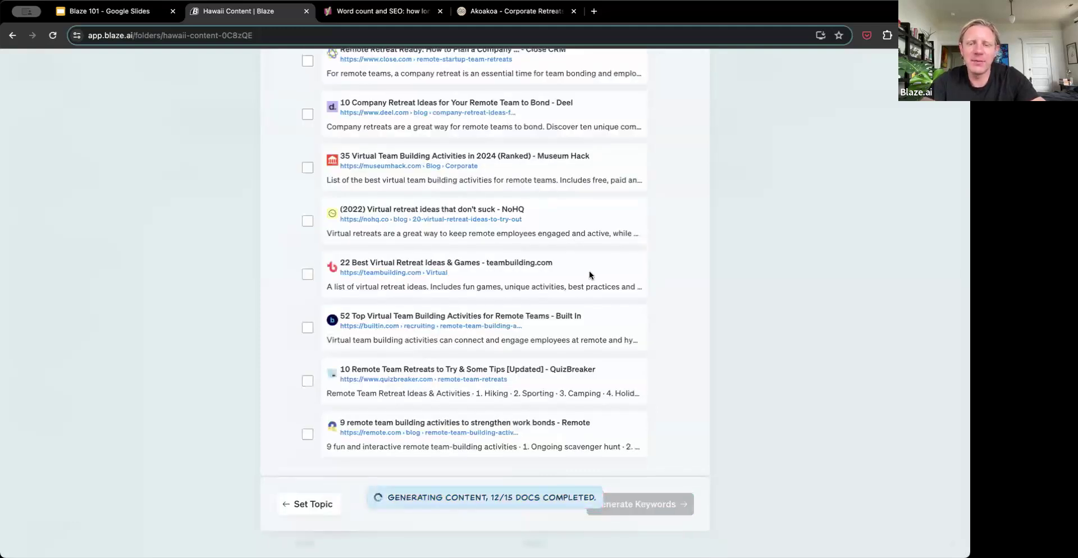
scroll(590, 275, "up", 5)
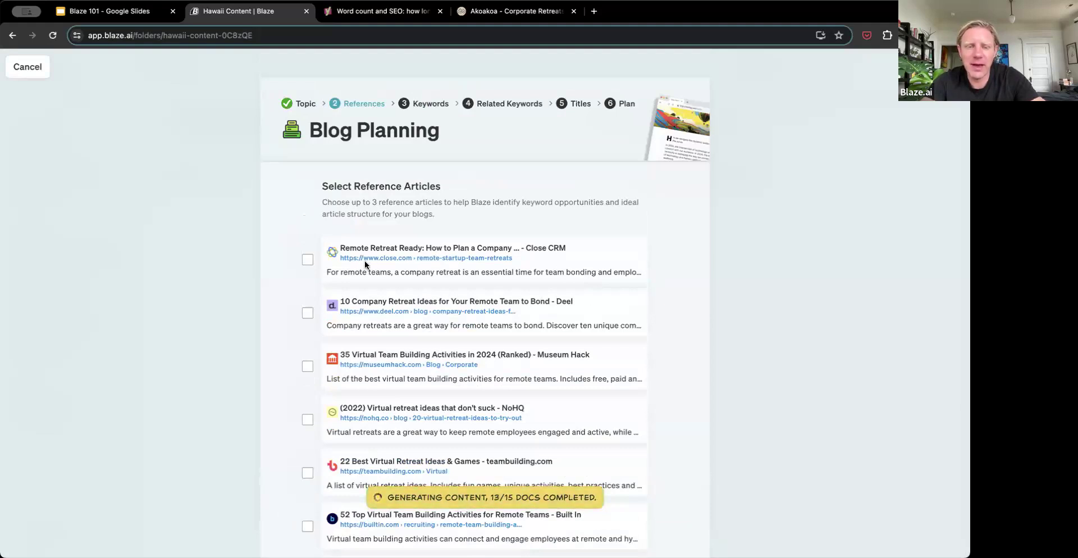
left_click(308, 259)
left_click(308, 313)
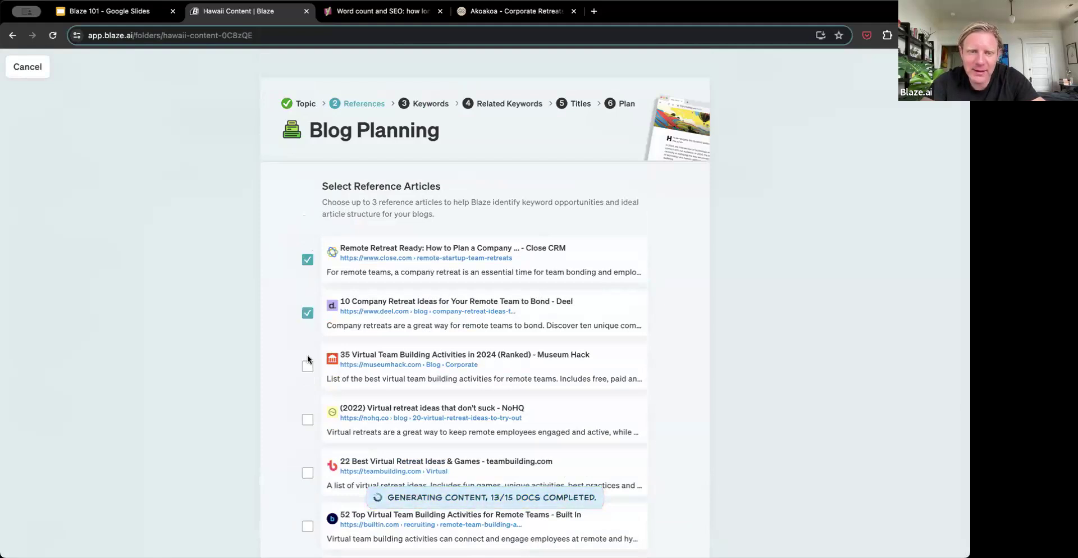
left_click(308, 364)
scroll(505, 393, "down", 4)
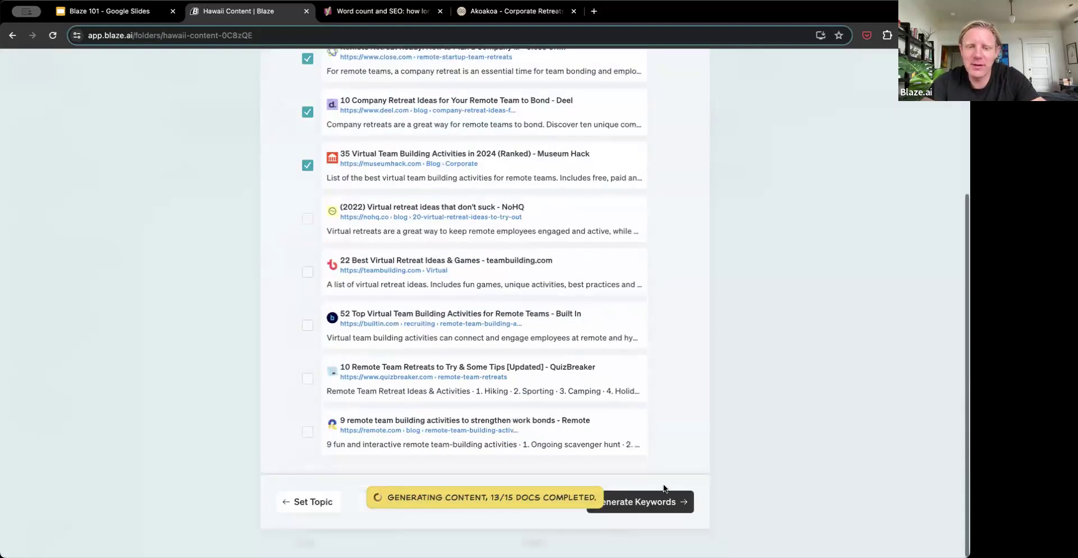
left_click(663, 493)
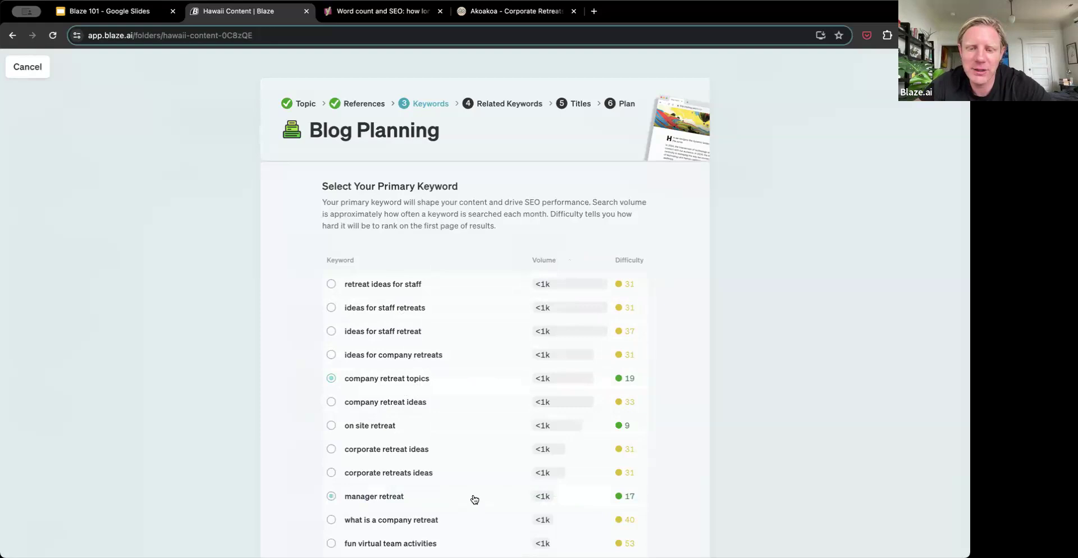
Compare keyword difficulty, choose "ideas for staff retreats" as the primary keyword, and continue to the secondary keywords.
scroll(488, 497, "down", 2)
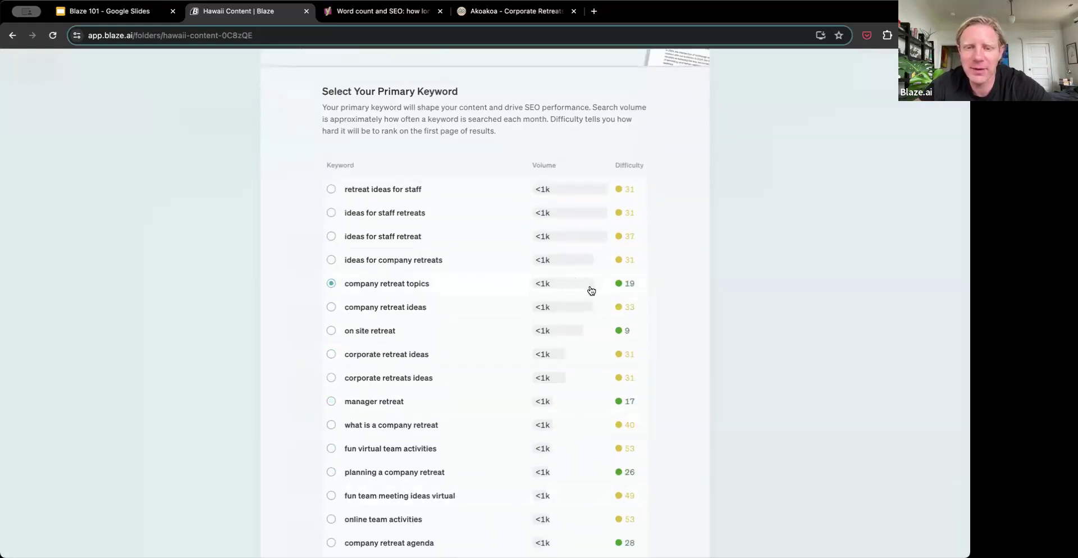
scroll(634, 287, "up", 1)
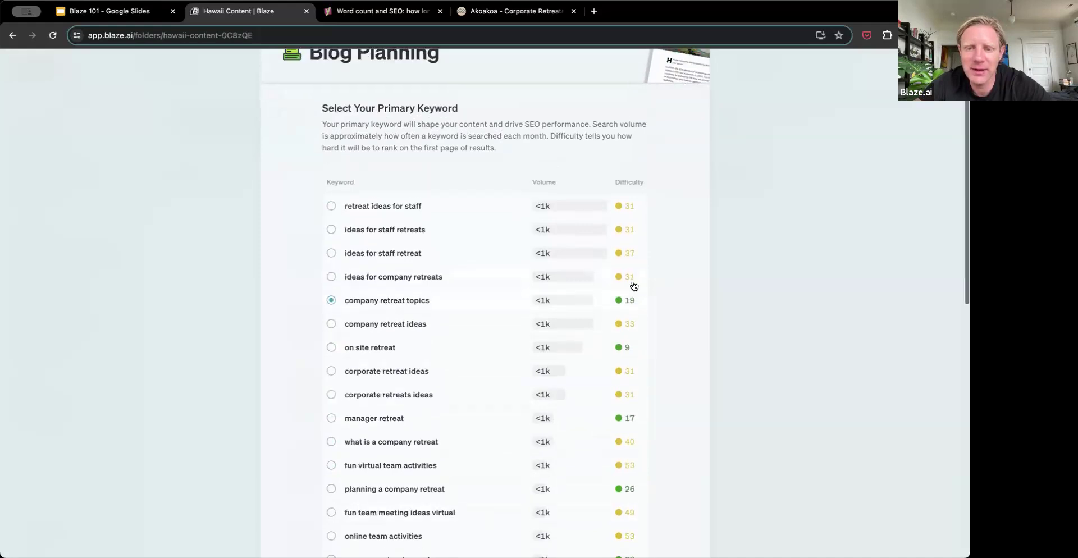
left_click(350, 278)
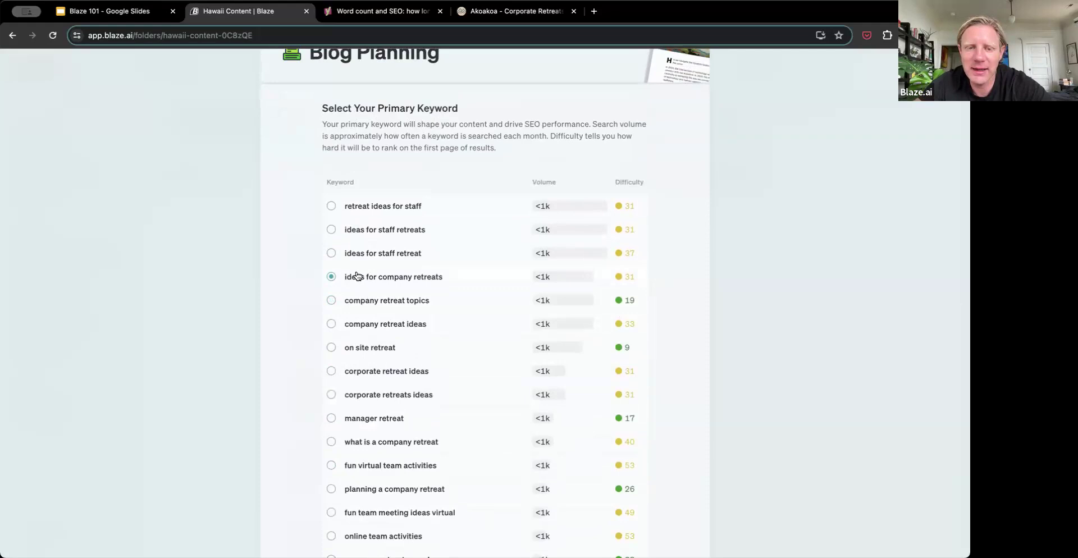
left_click(380, 238)
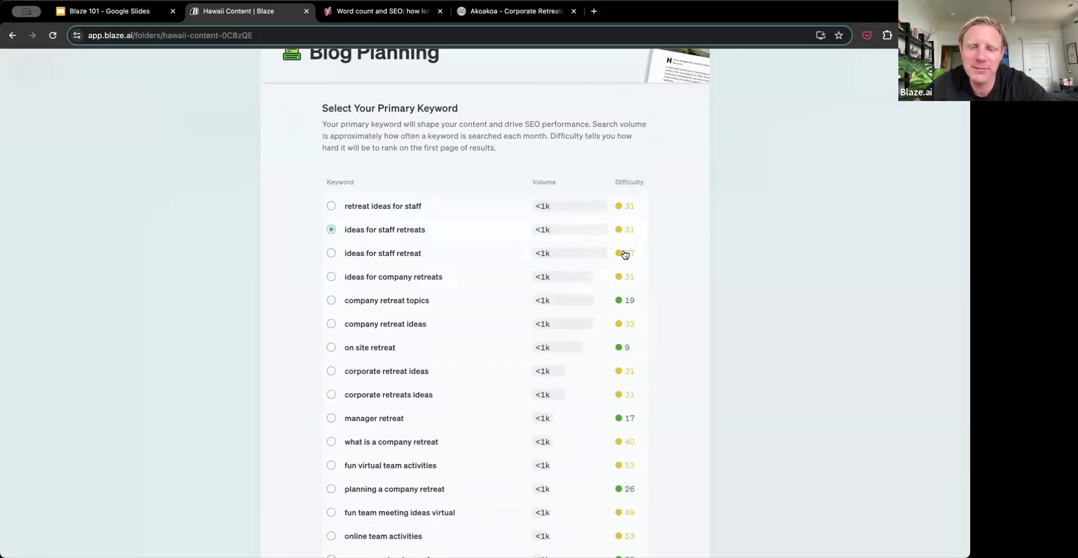
scroll(621, 250, "down", 10)
left_click(620, 501)
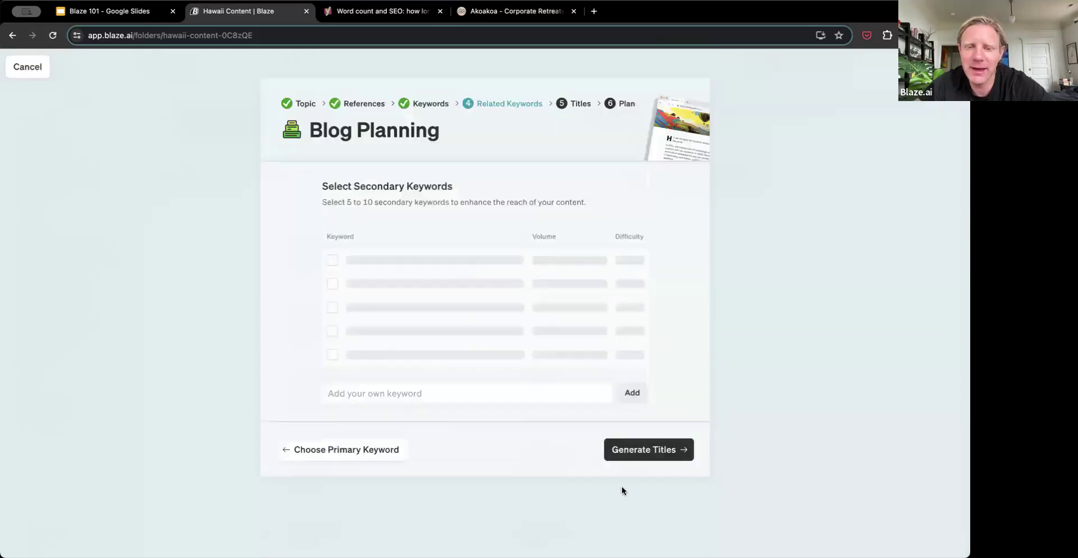
Select "company retreat locations", "unique retreat ideas" and "one-day company retreat ideas" as secondary keywords and generate blog titles.
left_click(333, 262)
left_click(333, 309)
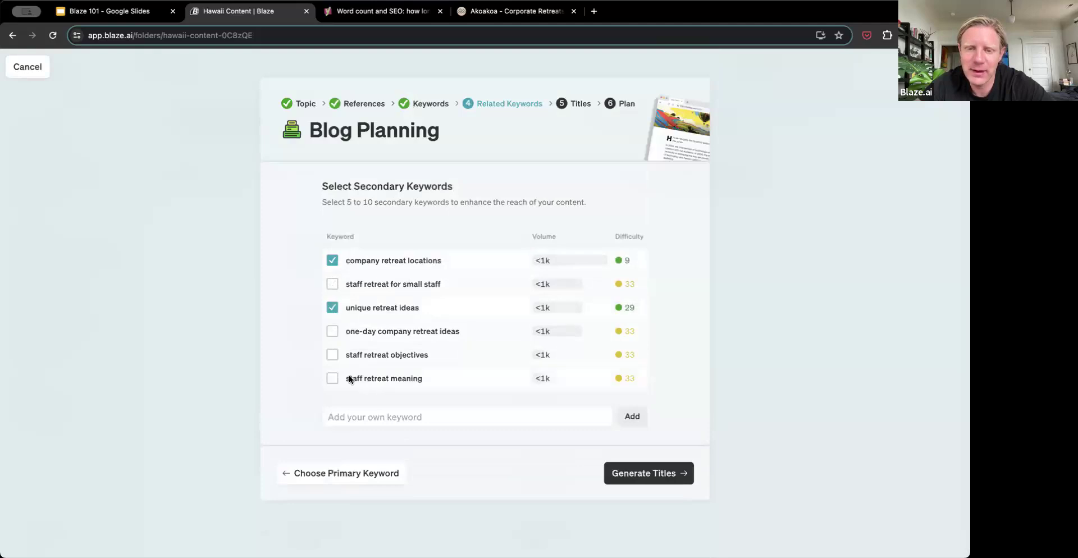
left_click(331, 331)
left_click(652, 480)
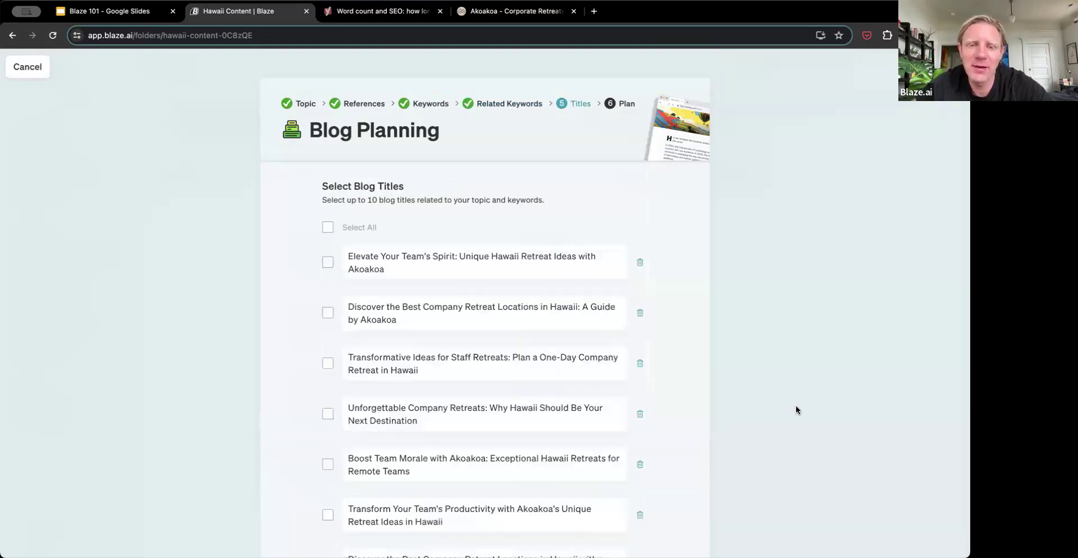
Select all ten generated blog titles and proceed to planning them on the calendar.
scroll(337, 238, "down", 2)
left_click(328, 182)
scroll(404, 356, "down", 10)
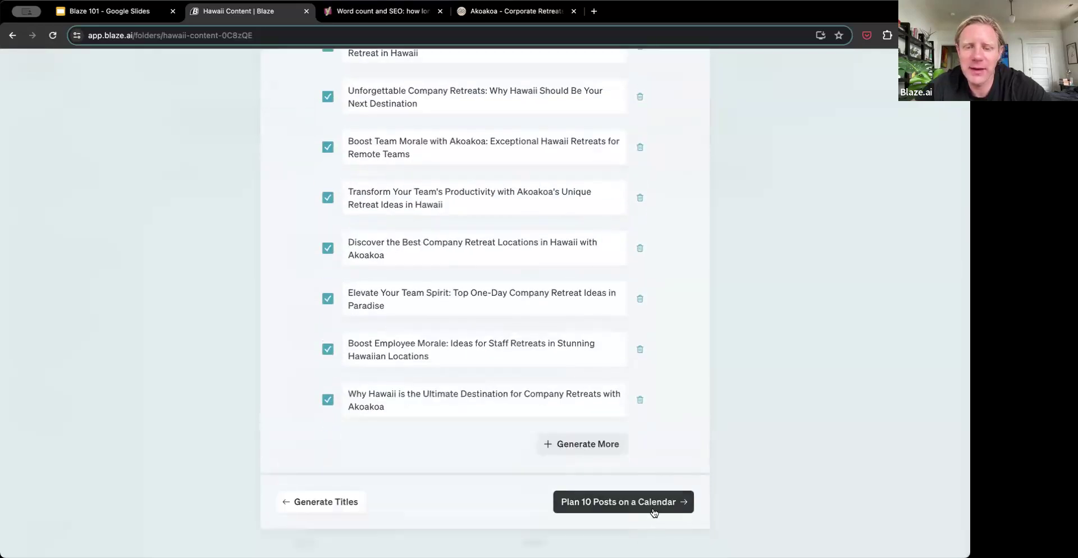
left_click(652, 508)
scroll(653, 504, "up", 4)
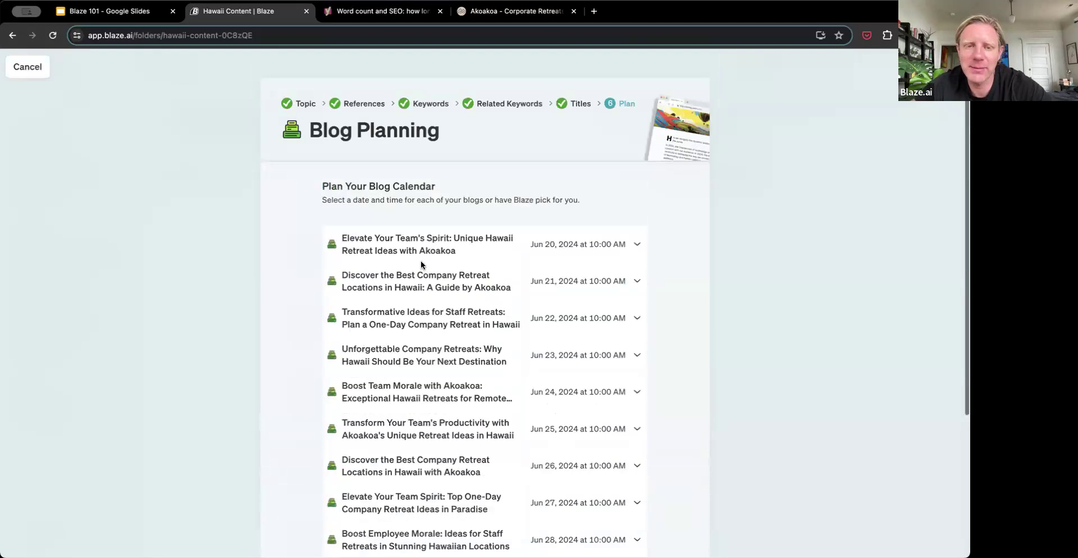
Set the planned date of the "Elevate Your Team's Spirit: Unique Hawaii Retreat Ideas with Akoakoa" post to June 28, 2024.
left_click(597, 248)
left_click(632, 376)
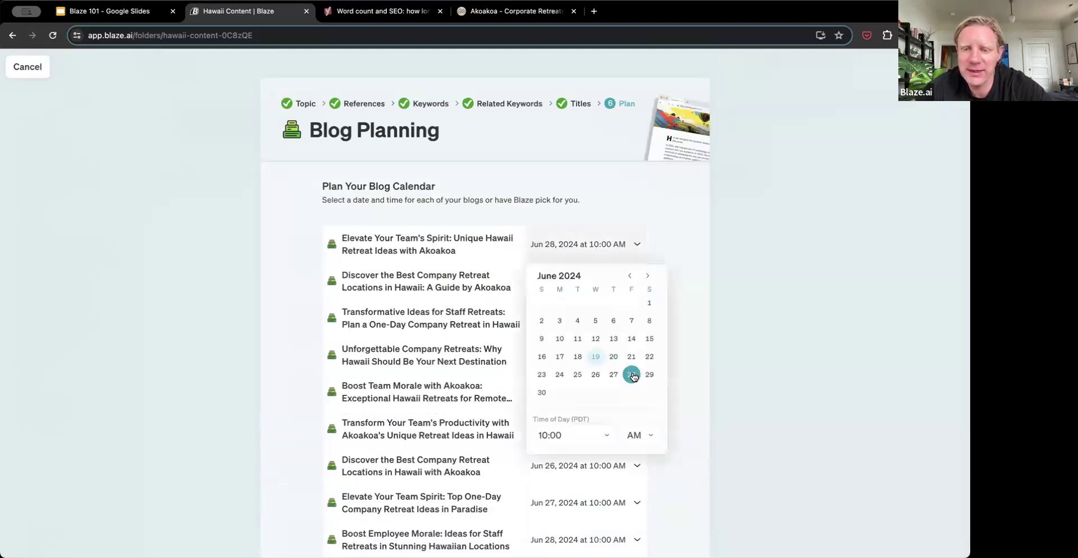
left_click(661, 258)
left_click(607, 278)
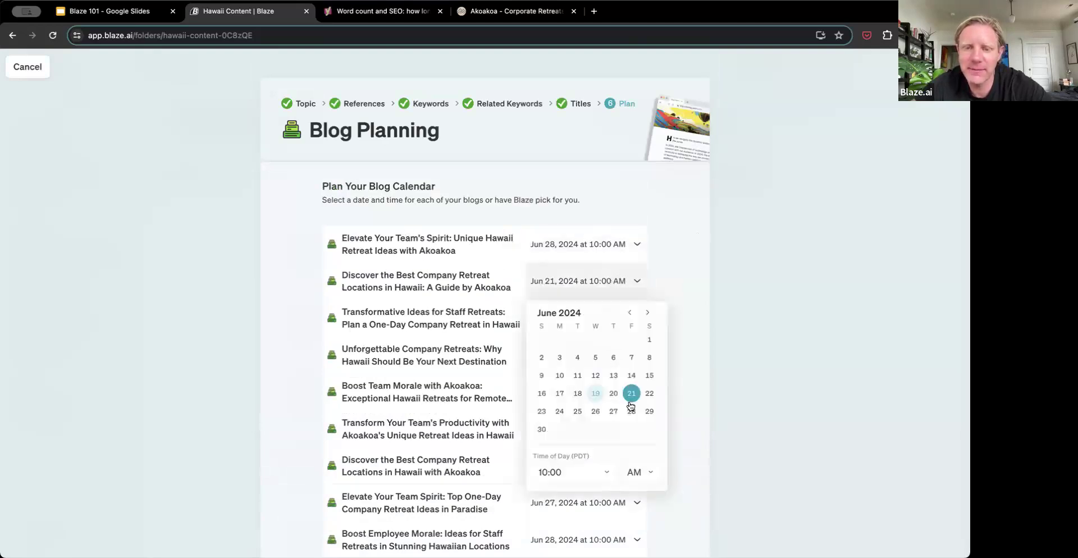
left_click(688, 273)
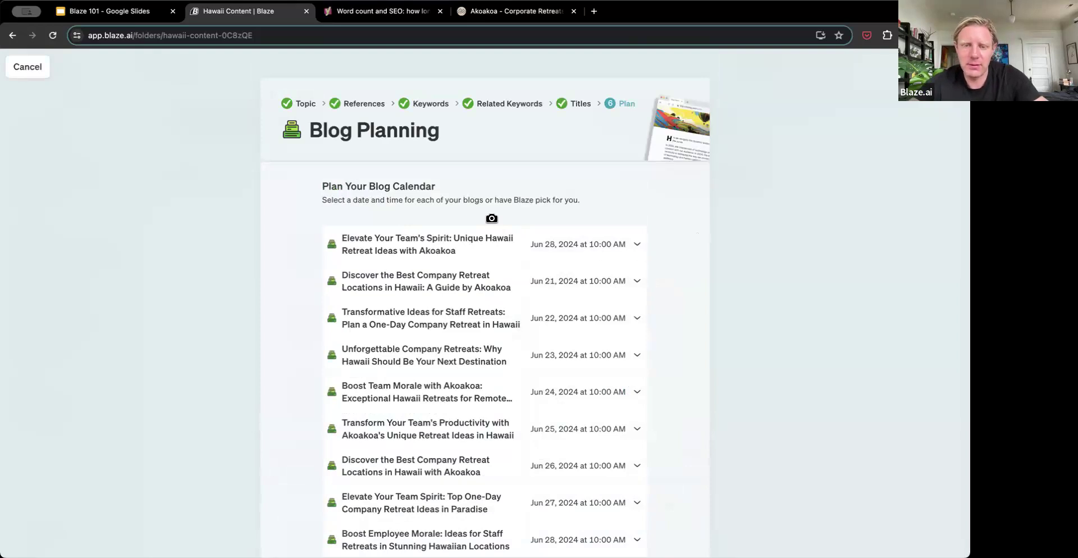
Name the blog campaign "Hawaii Blogs" in the Hawaii Content folder and generate the draft posts.
scroll(660, 536, "down", 4)
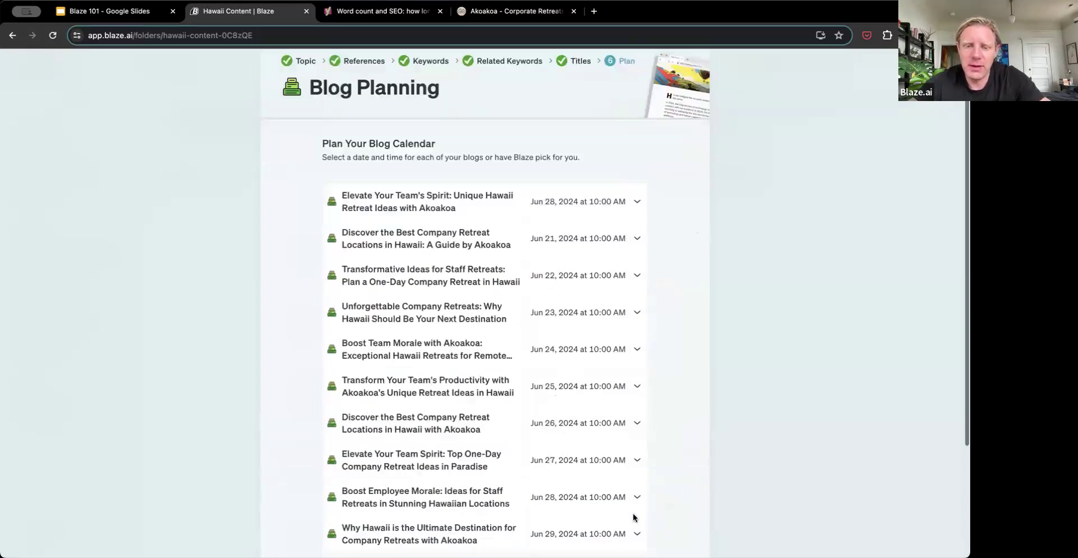
left_click(509, 447)
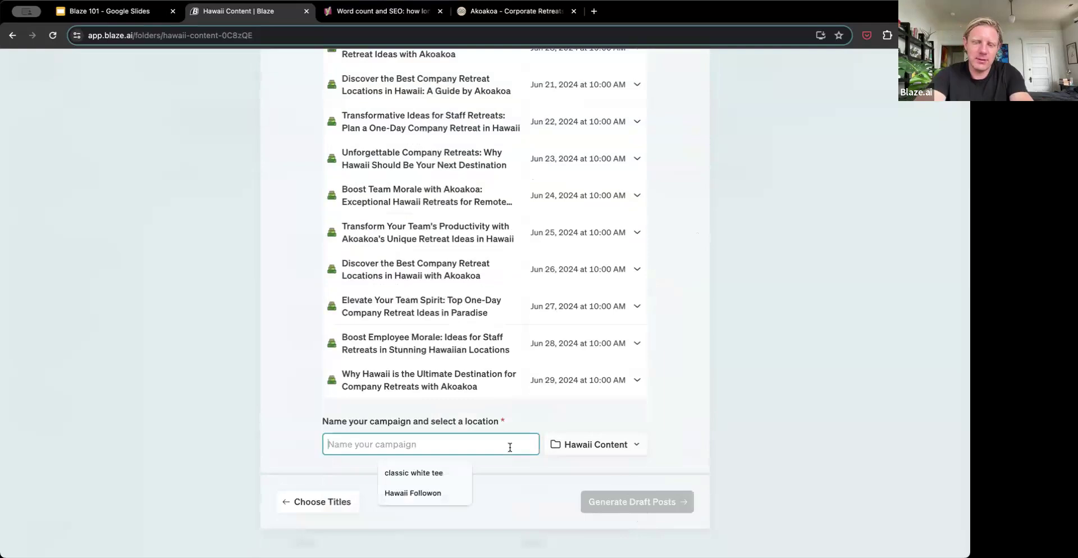
type("Hawaii Blog")
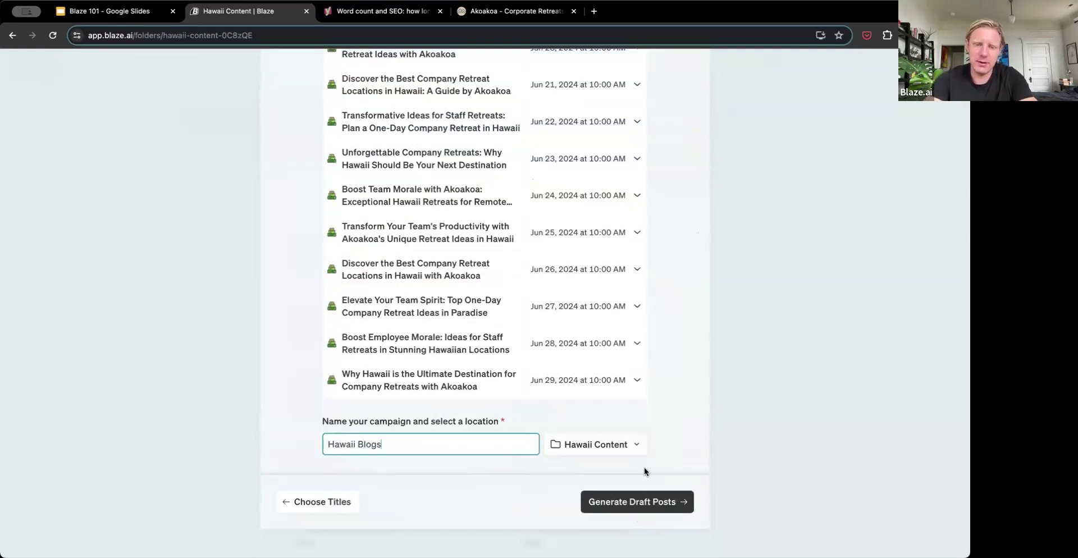
type("s")
left_click(641, 510)
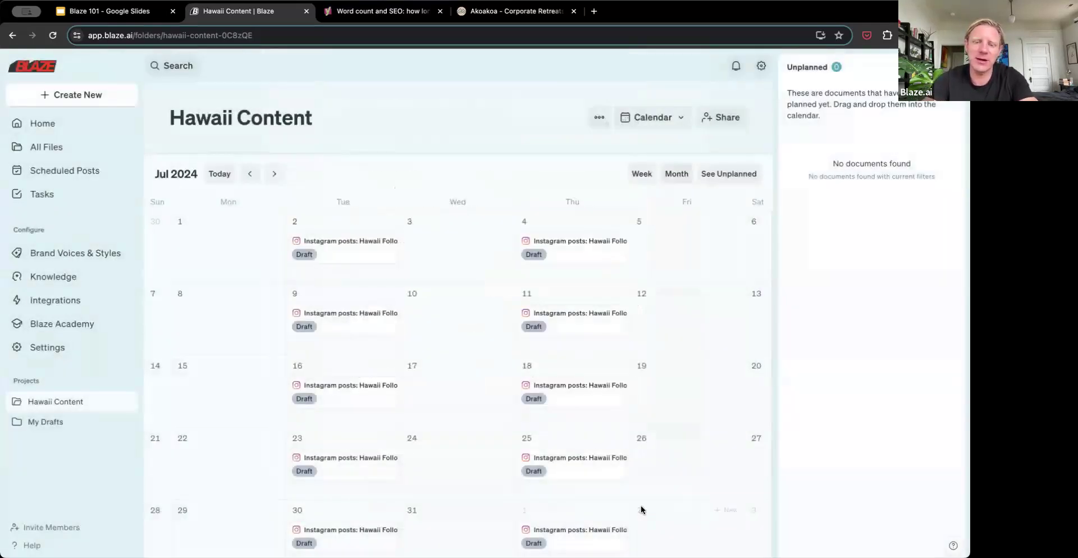
In the June 2024 calendar, move the "Transformative Ideas for Staff Retreats" blog post to July 5 and keep it as a draft.
left_click(248, 175)
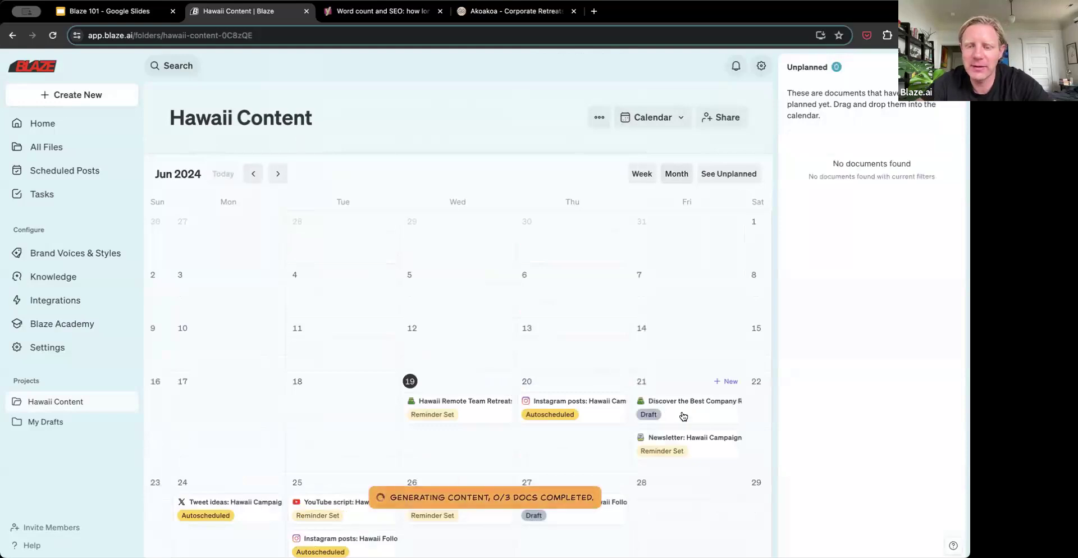
scroll(585, 397, "down", 2)
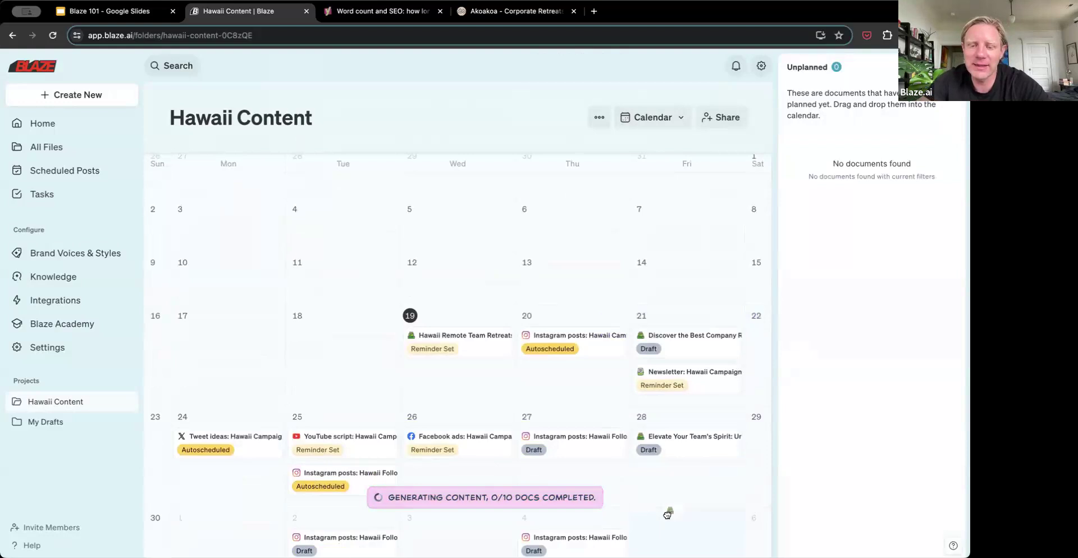
left_click(664, 537)
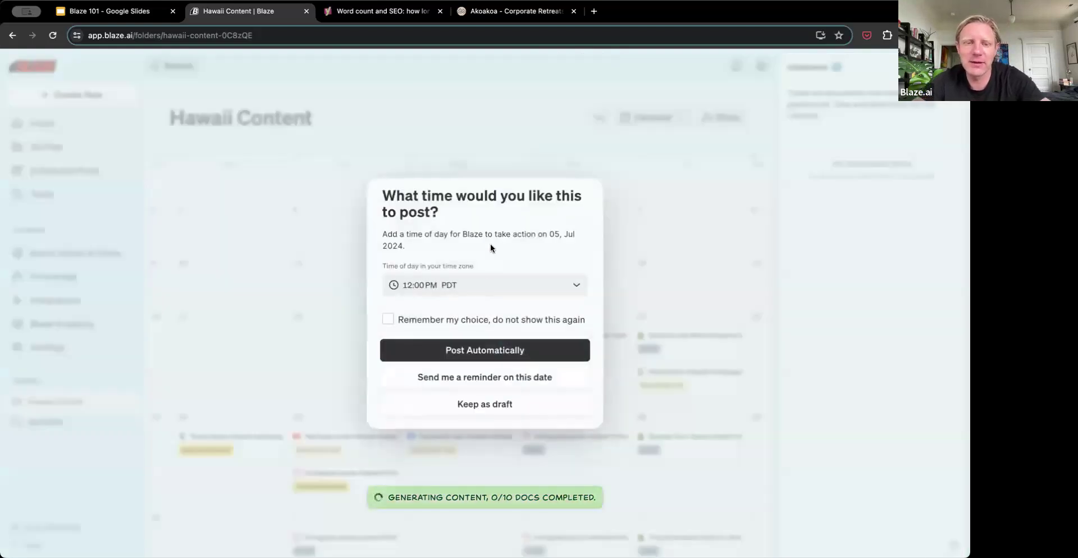
left_click(495, 418)
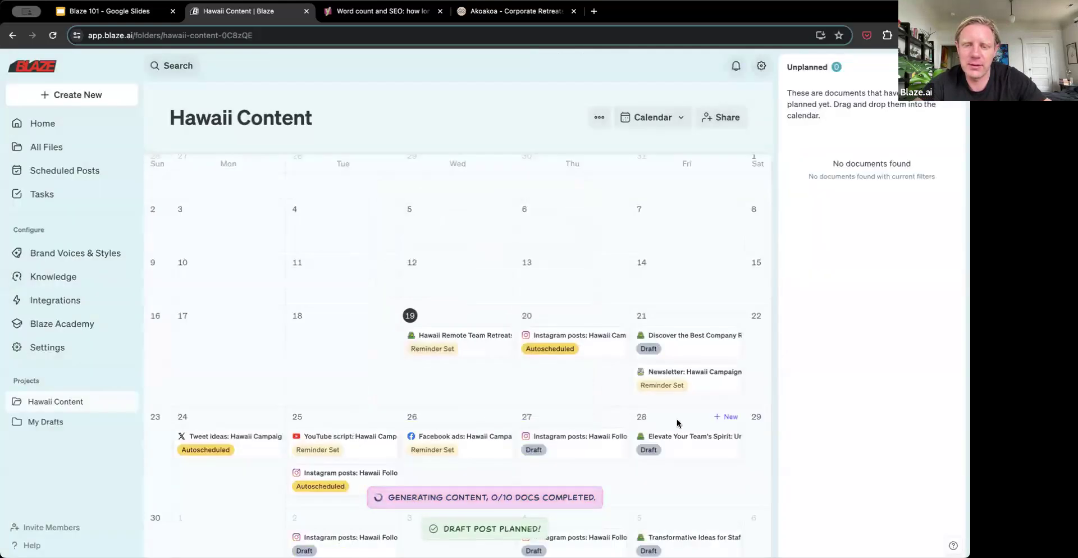